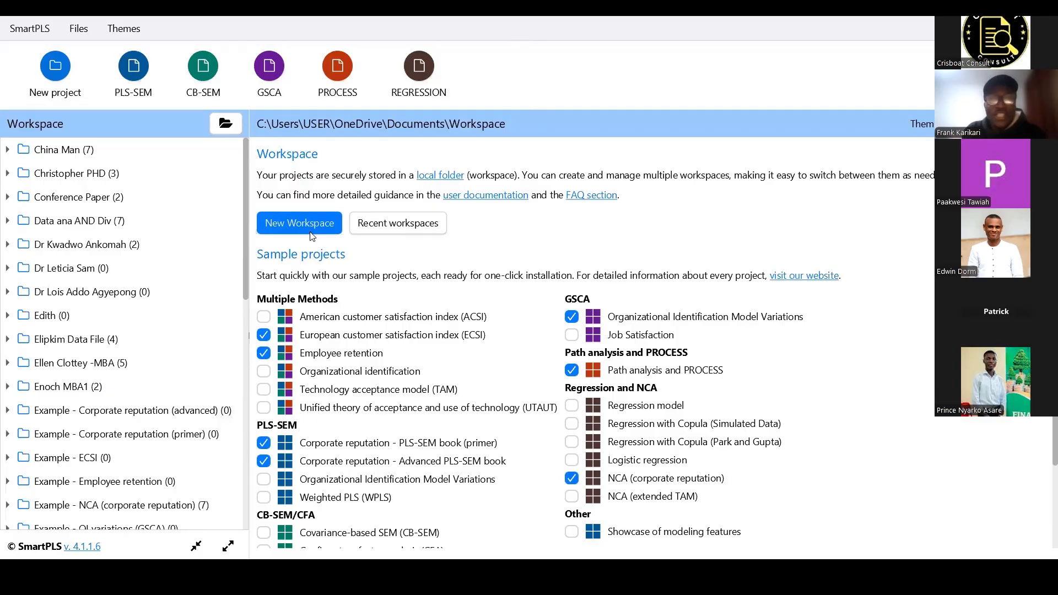
# Switch the workspace interface back to the light theme.
pyautogui.click(338, 228)
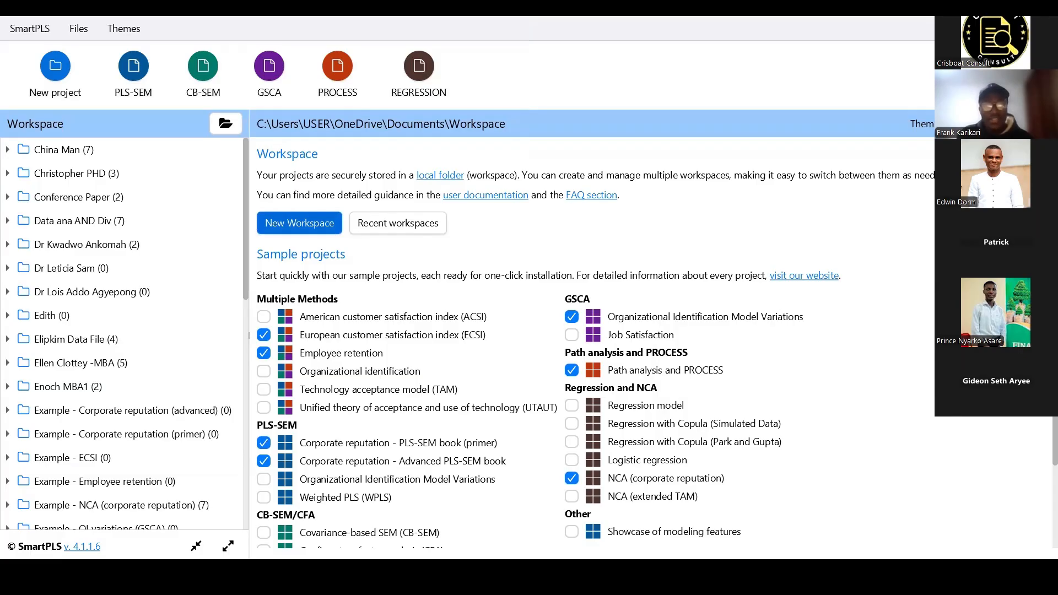
pyautogui.moveTo(285, 573)
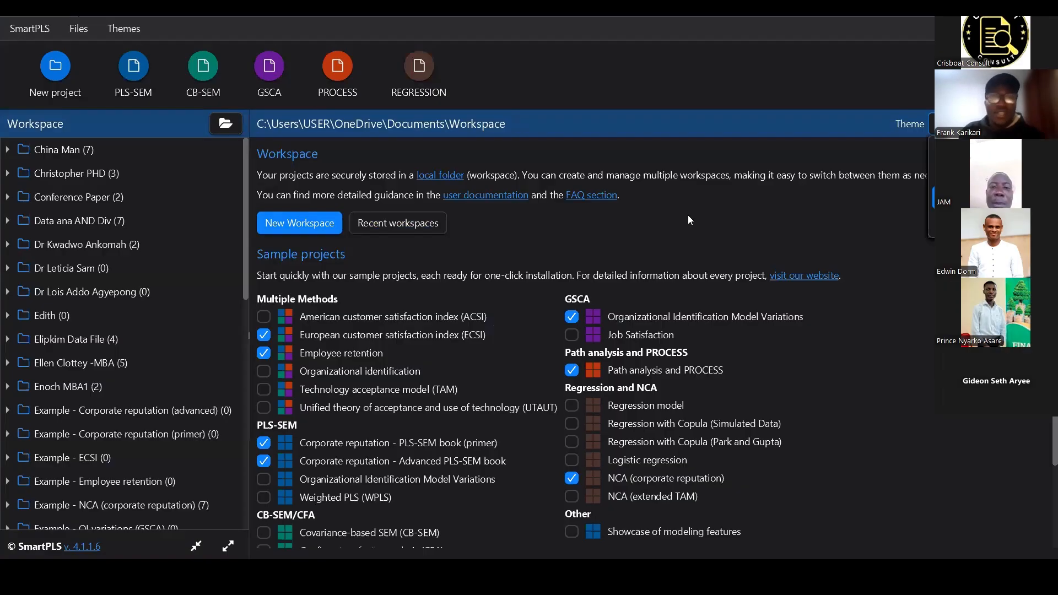
pyautogui.click(959, 173)
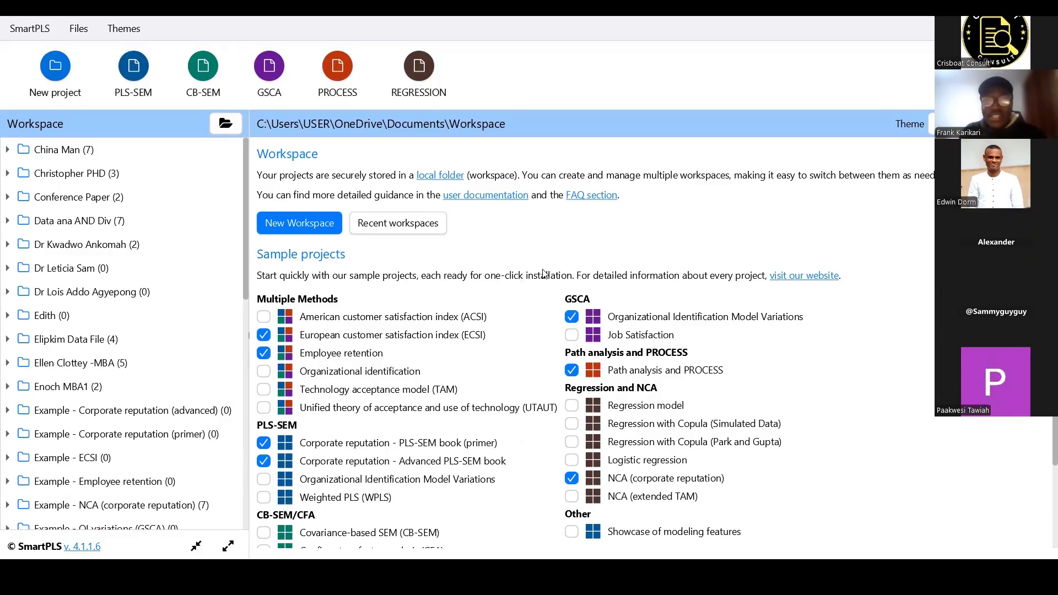
# Switch to the Data_Sample folder and open the Tutorial Sample (Responses) workbook in Excel.
pyautogui.moveTo(406, 576)
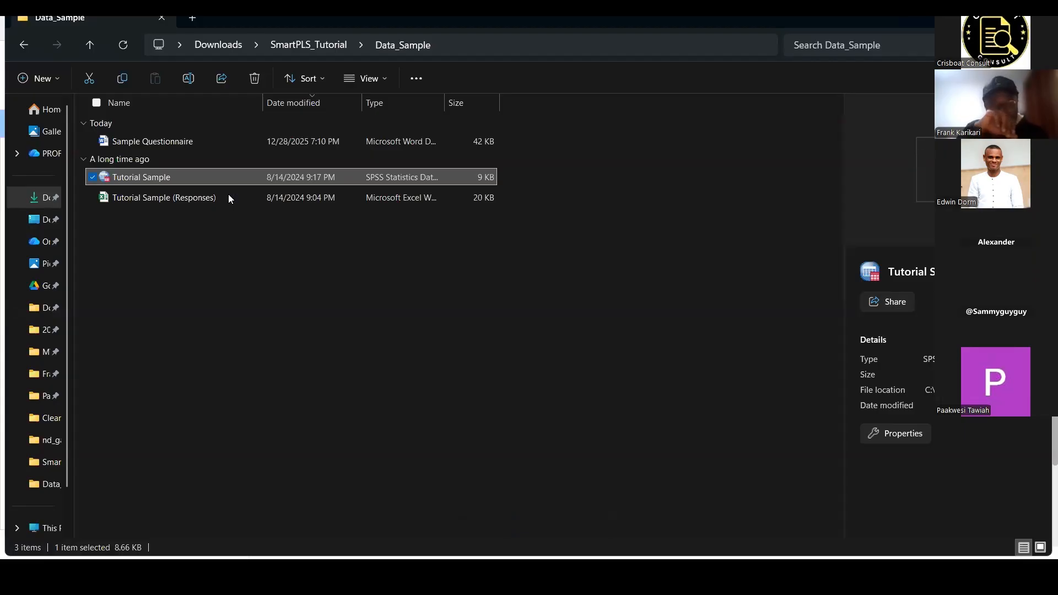
pyautogui.click(230, 199)
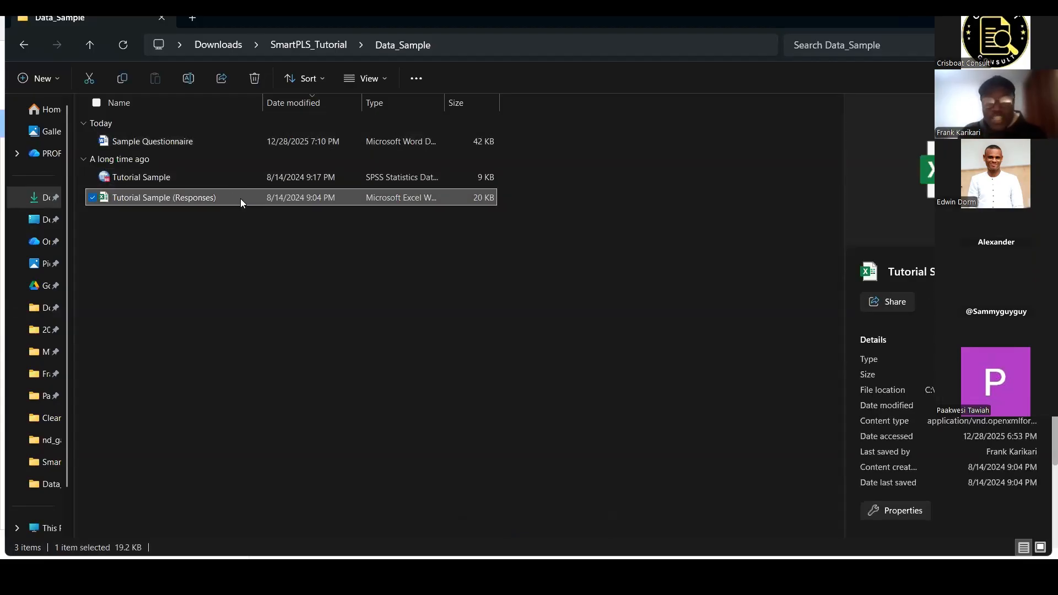
pyautogui.press('Return')
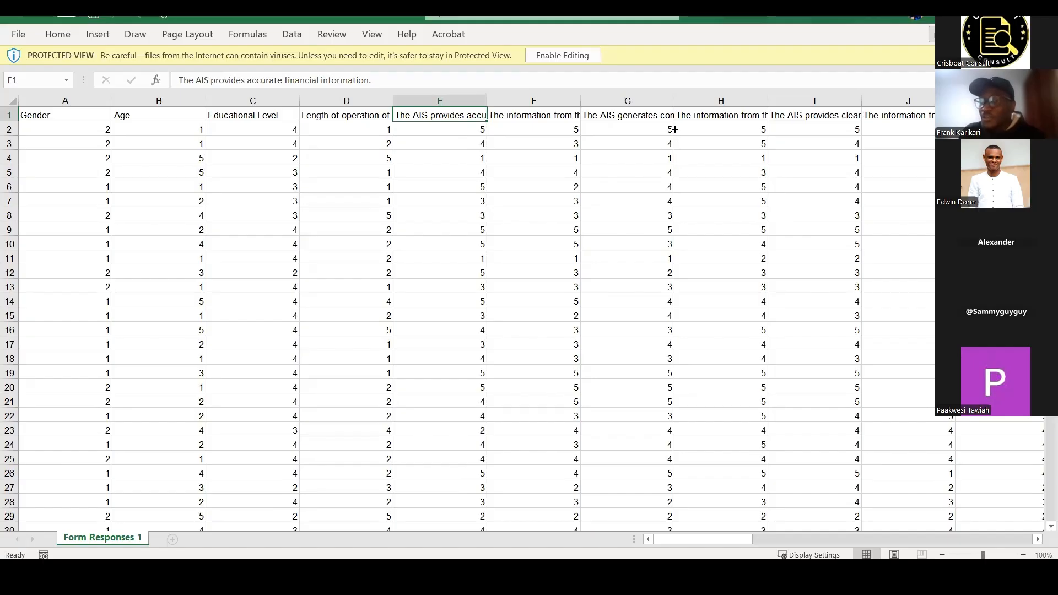
# Look across the survey response columns and widen column E until its full header question is readable.
pyautogui.hscroll(5, 675, 130)
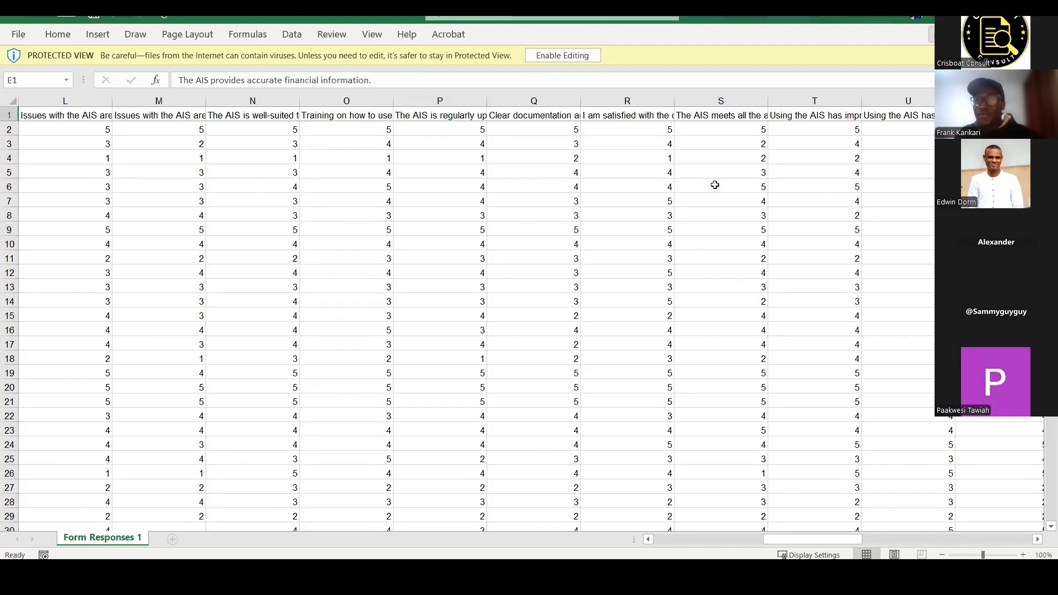
pyautogui.hscroll(-5, 715, 184)
pyautogui.click(628, 144)
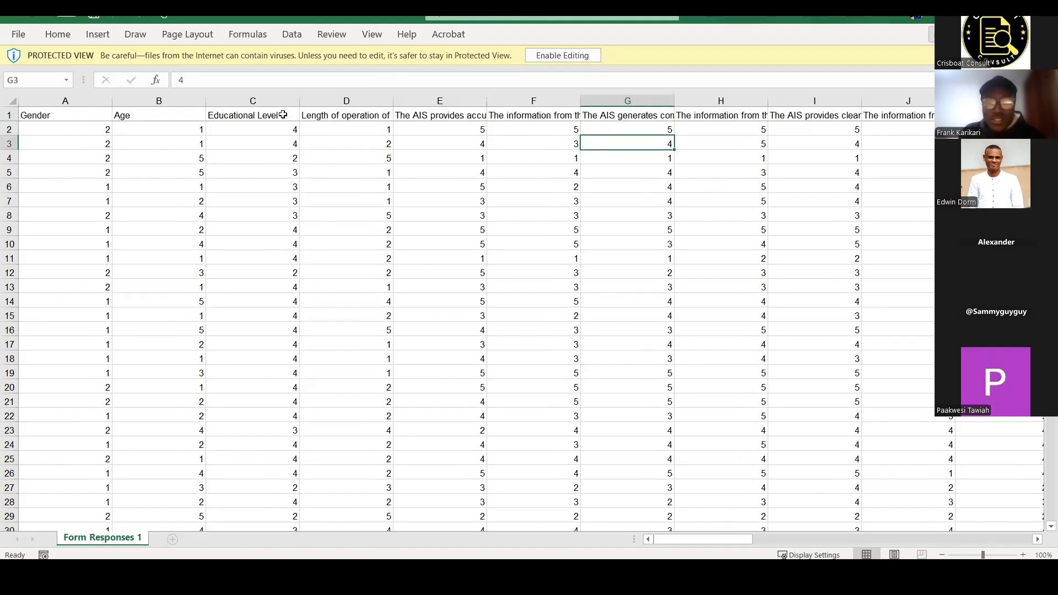
pyautogui.click(431, 108)
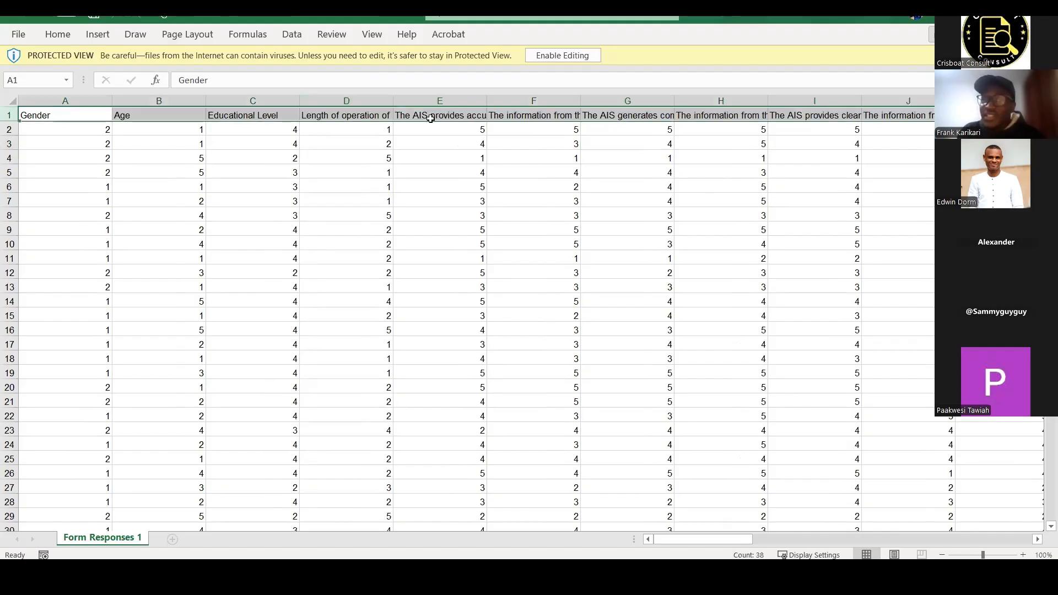
pyautogui.click(429, 120)
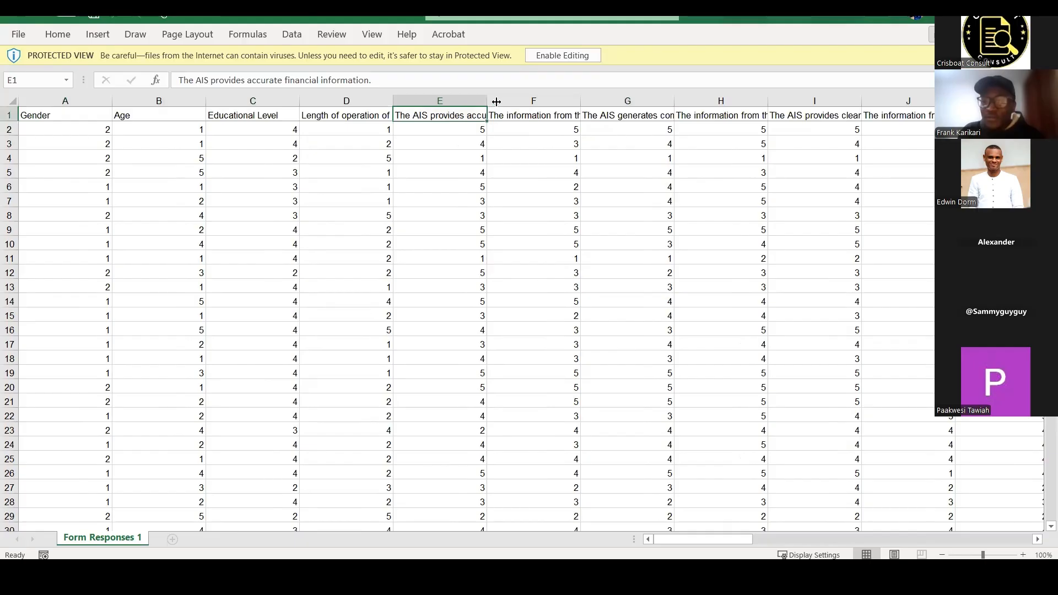
pyautogui.moveTo(605, 102)
pyautogui.mouseDown()
pyautogui.moveTo(637, 104)
pyautogui.moveTo(603, 111)
pyautogui.mouseUp()
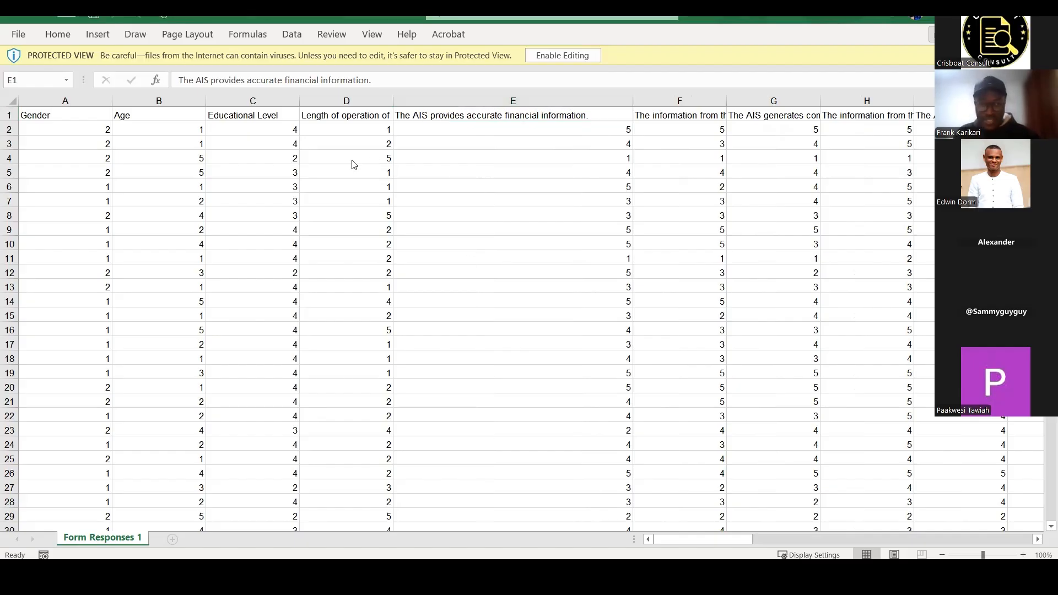
# Open the Sample Questionnaire document in Word and examine its title and the Section A demographic heading.
pyautogui.hotkey('alt', 'Tab')
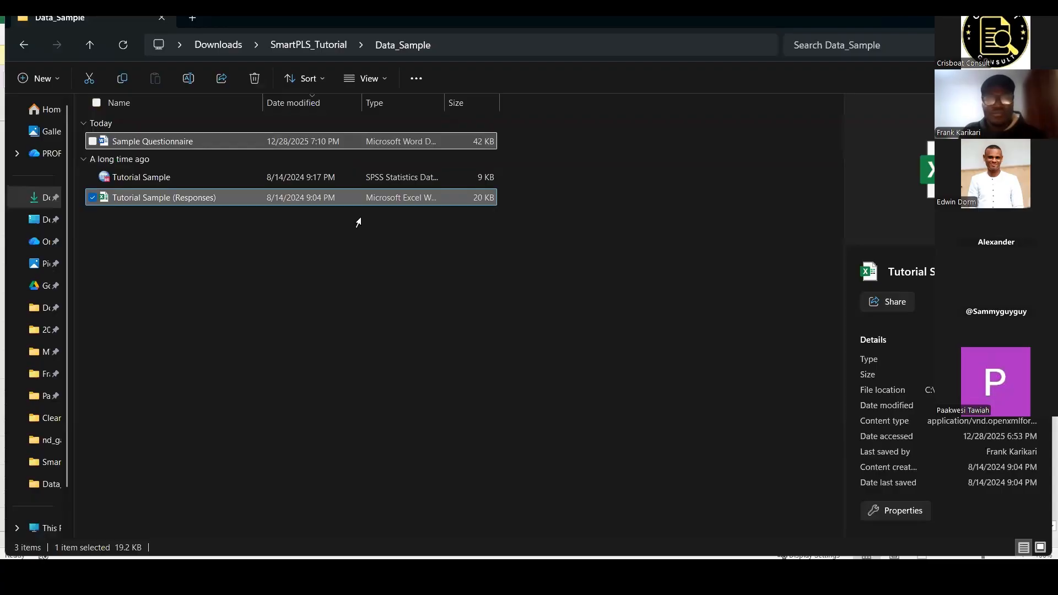
pyautogui.hotkey('alt', 'Tab')
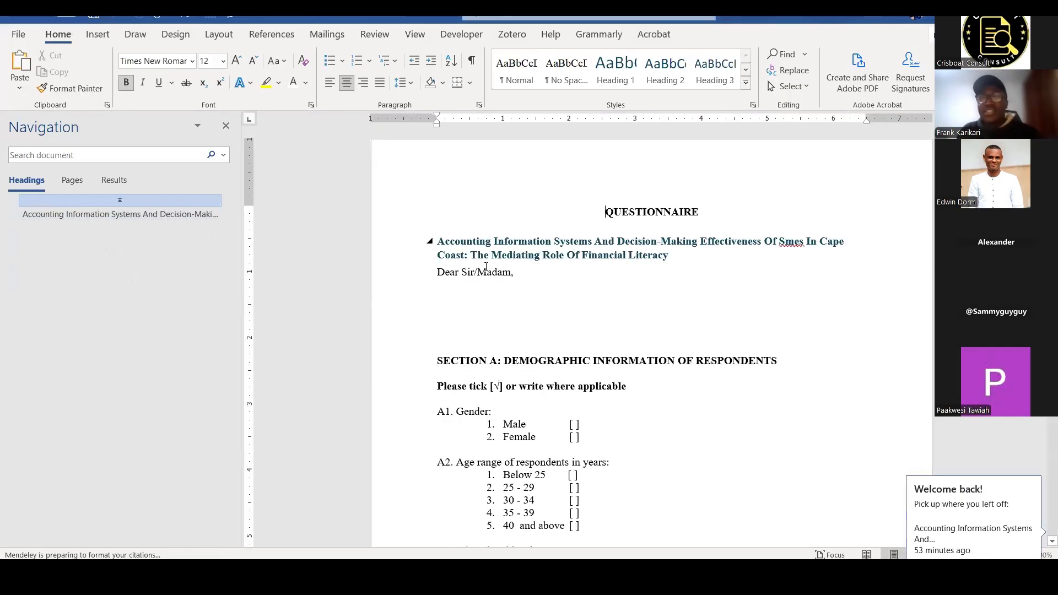
pyautogui.scroll(-5, 537, 234)
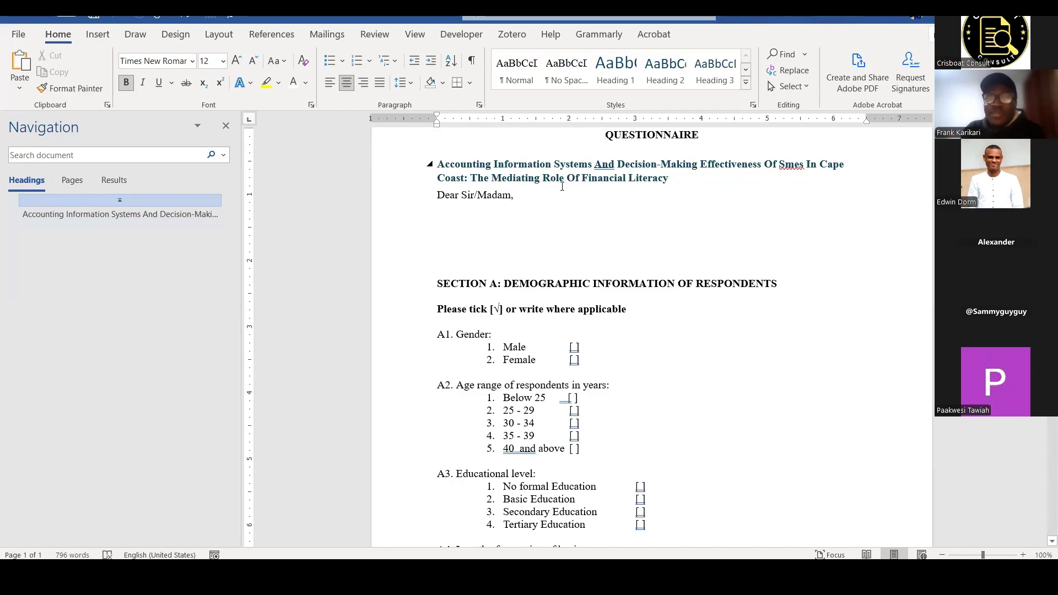
pyautogui.moveTo(470, 178); pyautogui.dragTo(666, 178)
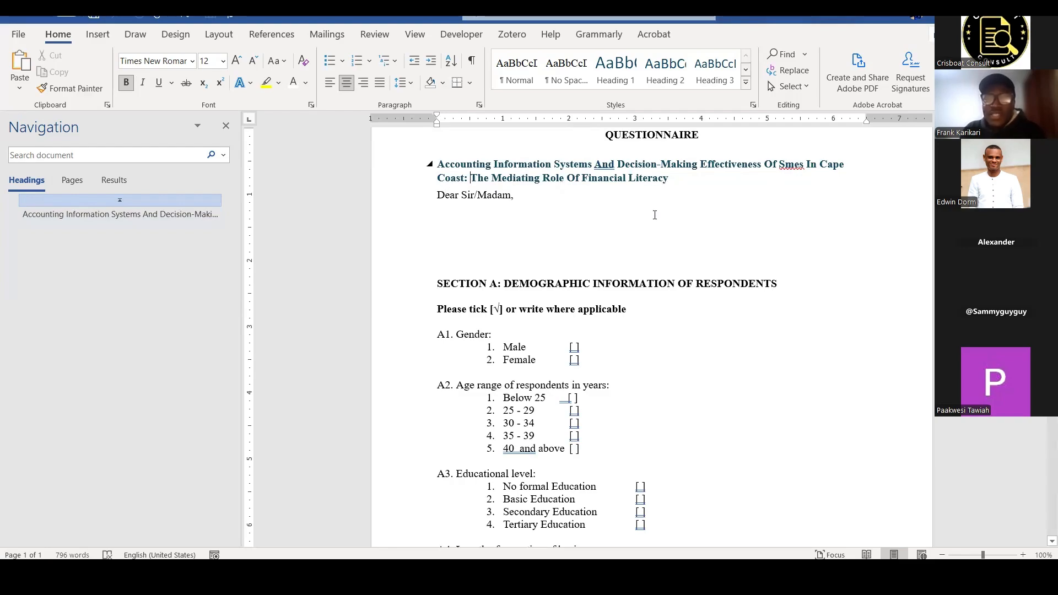
pyautogui.scroll(-2, 514, 225)
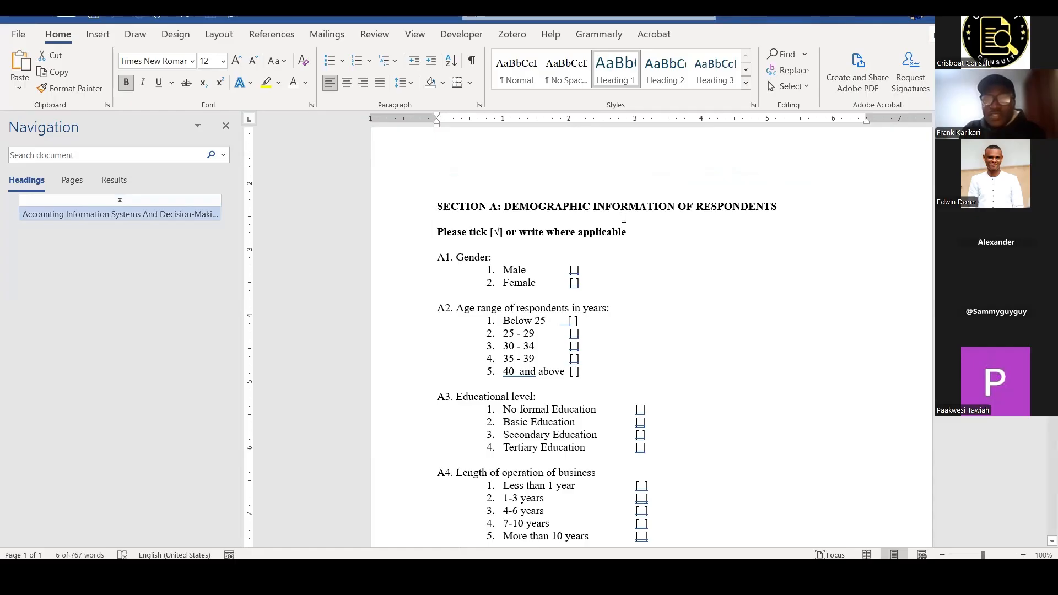
pyautogui.moveTo(438, 207); pyautogui.dragTo(679, 210)
pyautogui.moveTo(788, 196); pyautogui.dragTo(802, 209)
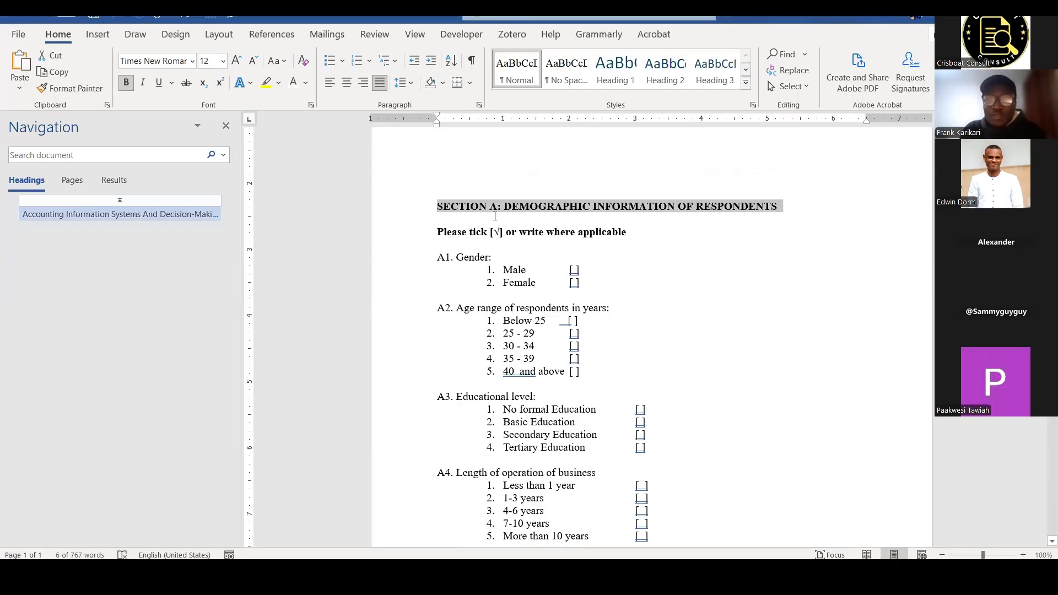
# Compare the questionnaire's numbered gender and age options with the coded Gender and Age columns in the Excel responses.
pyautogui.scroll(-2, 540, 163)
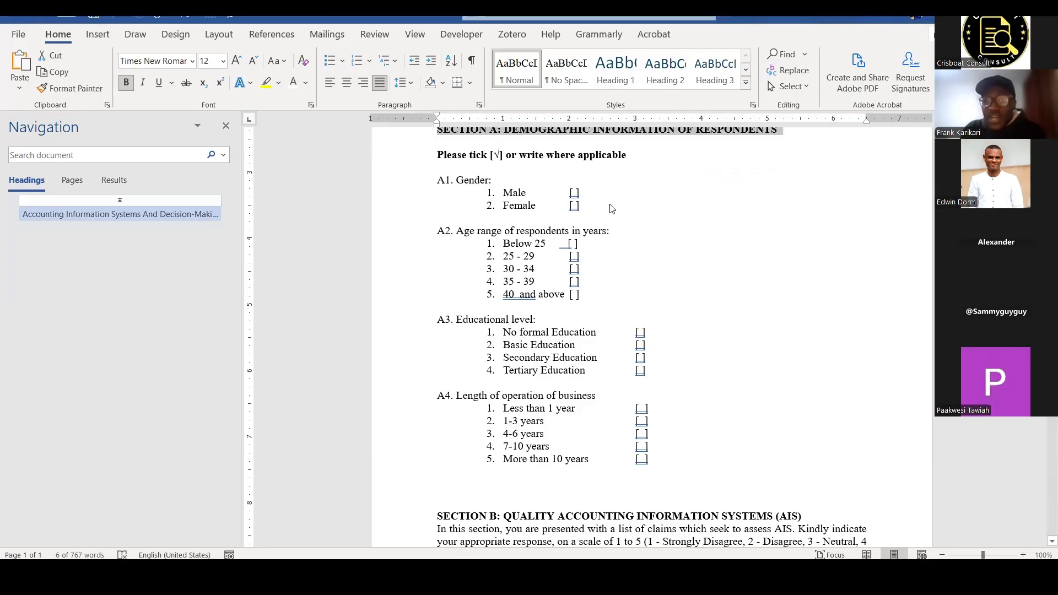
pyautogui.click(574, 193)
pyautogui.click(578, 206)
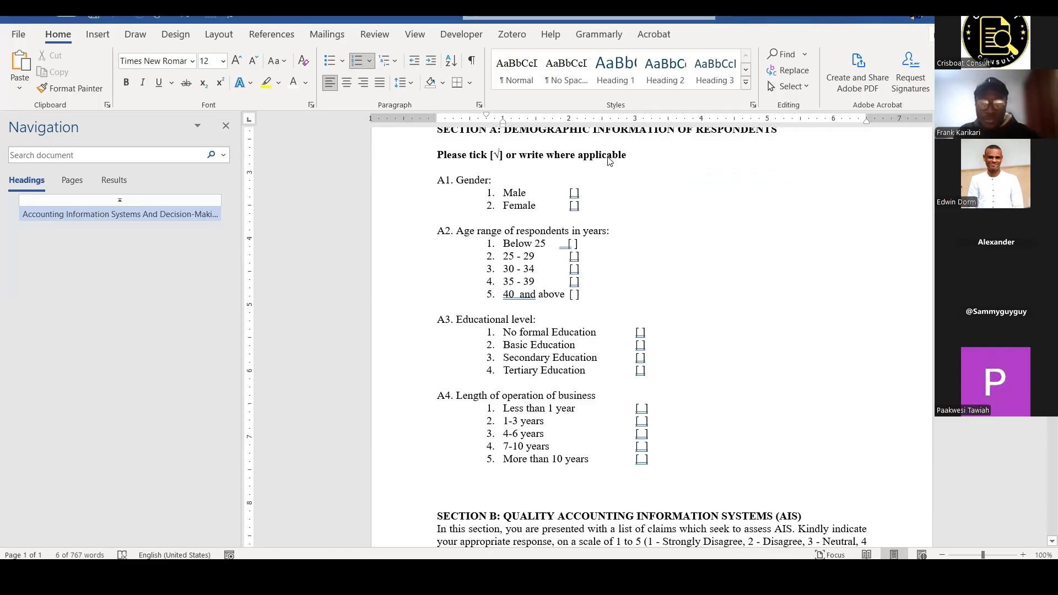
pyautogui.press('super+Tab')
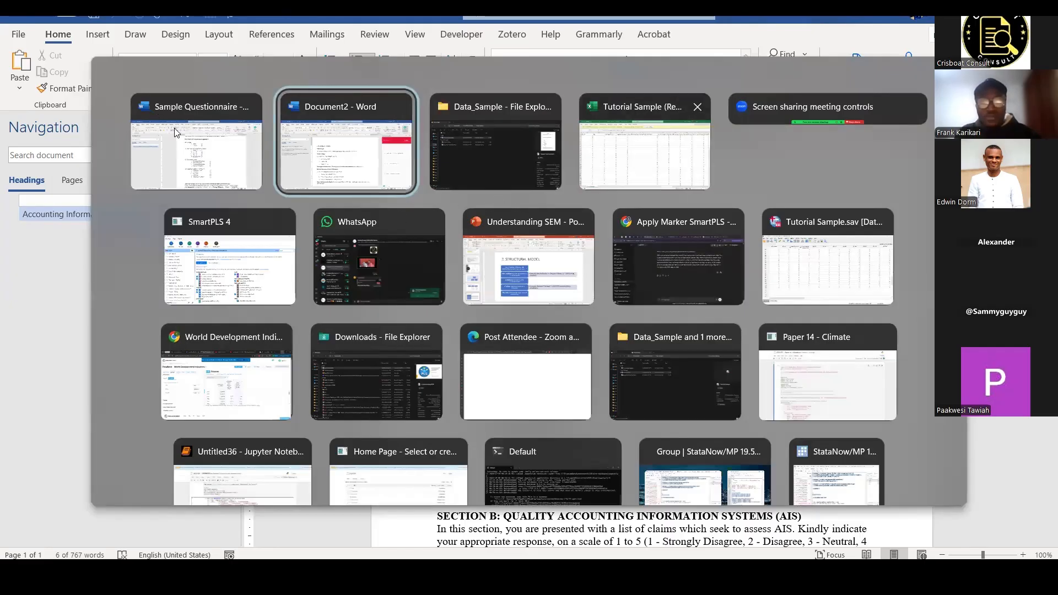
pyautogui.press('Escape')
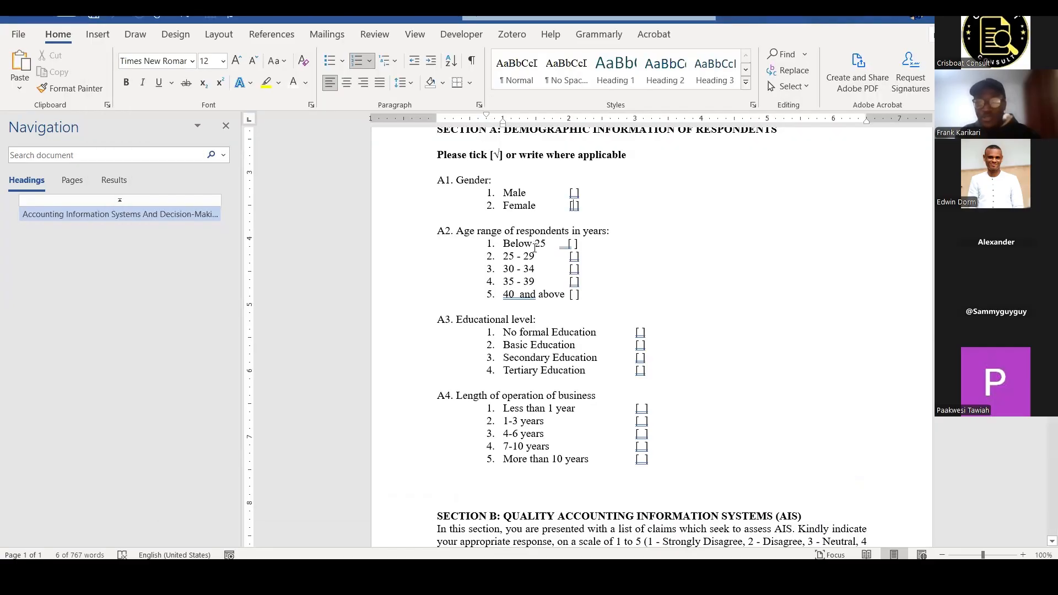
pyautogui.hotkey('alt', 'Tab')
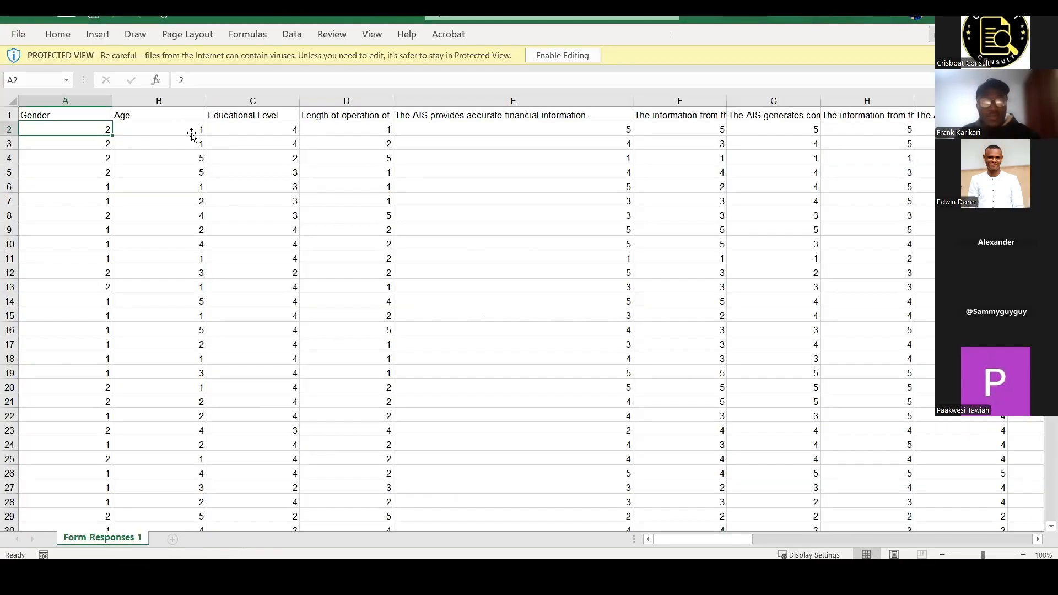
pyautogui.hotkey('alt', 'Tab')
pyautogui.hotkey('alt', 'Tab')
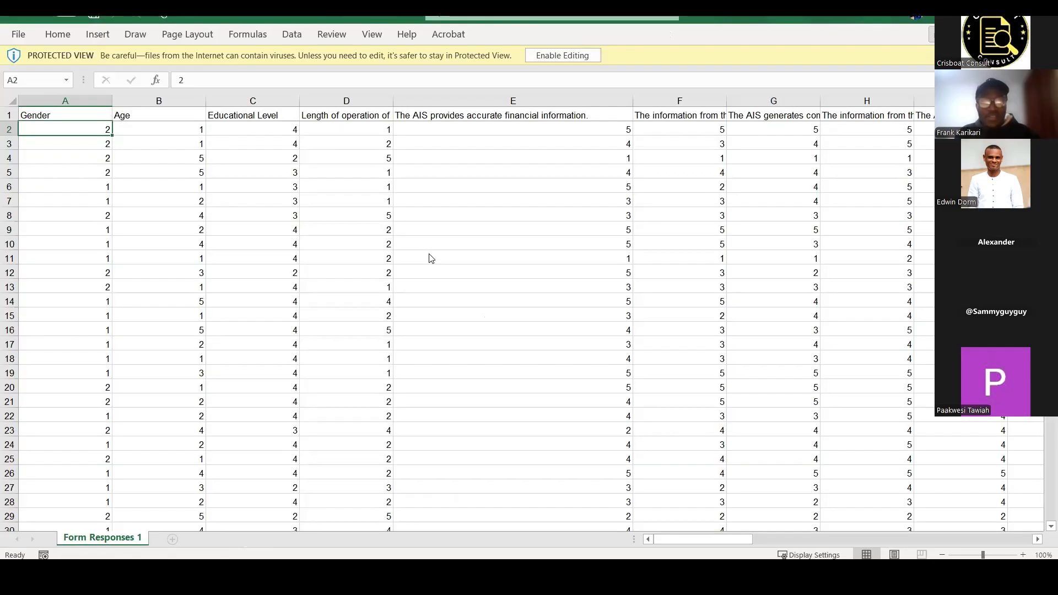
pyautogui.press('Right')
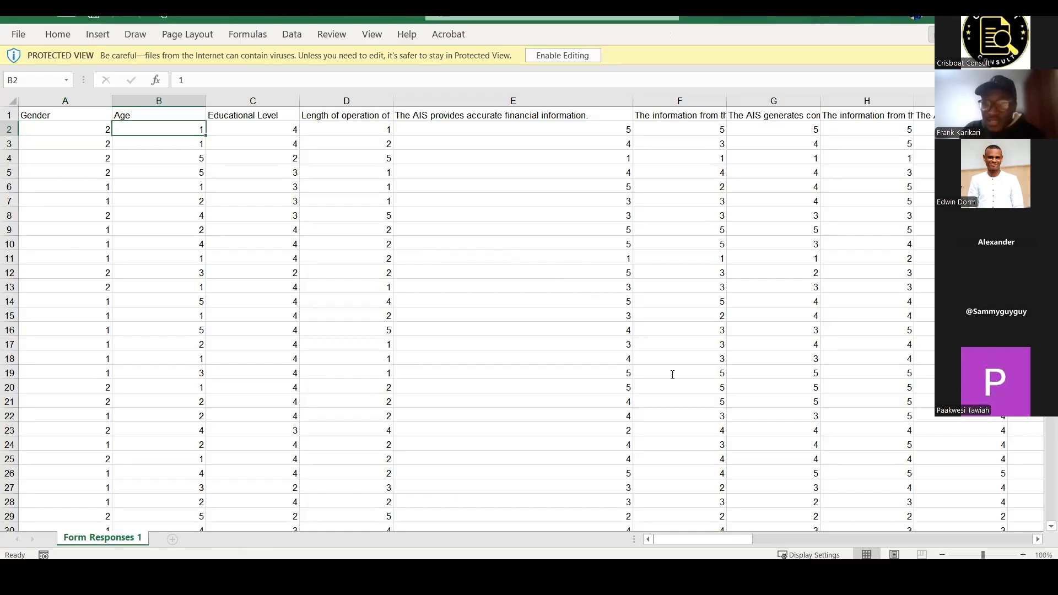
# Return to the Word questionnaire and review the educational level and length of operation questions and the Section B introduction.
pyautogui.hotkey('alt', 'Tab')
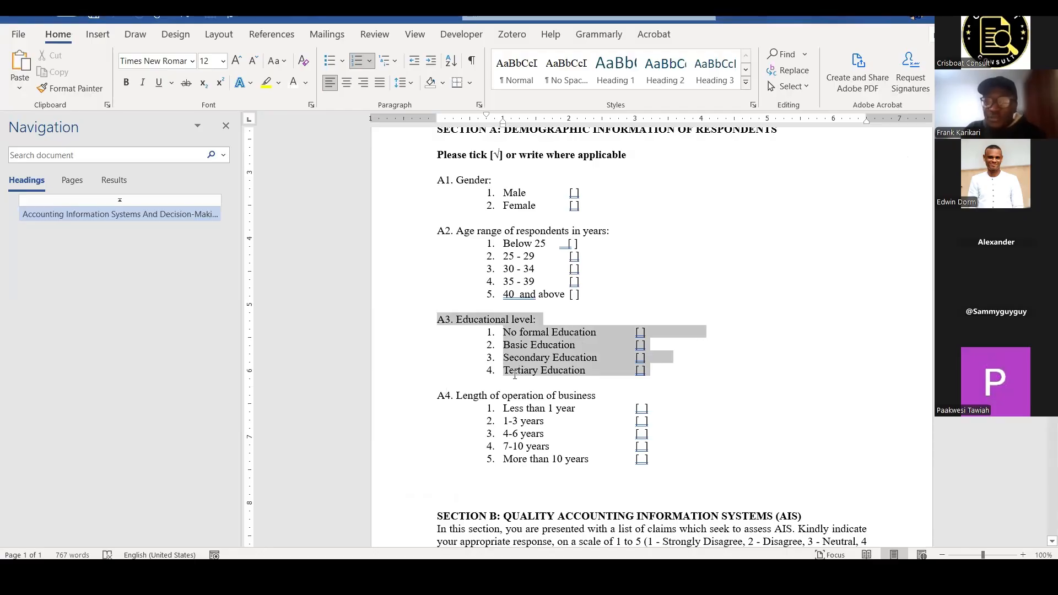
pyautogui.moveTo(437, 396); pyautogui.dragTo(653, 460)
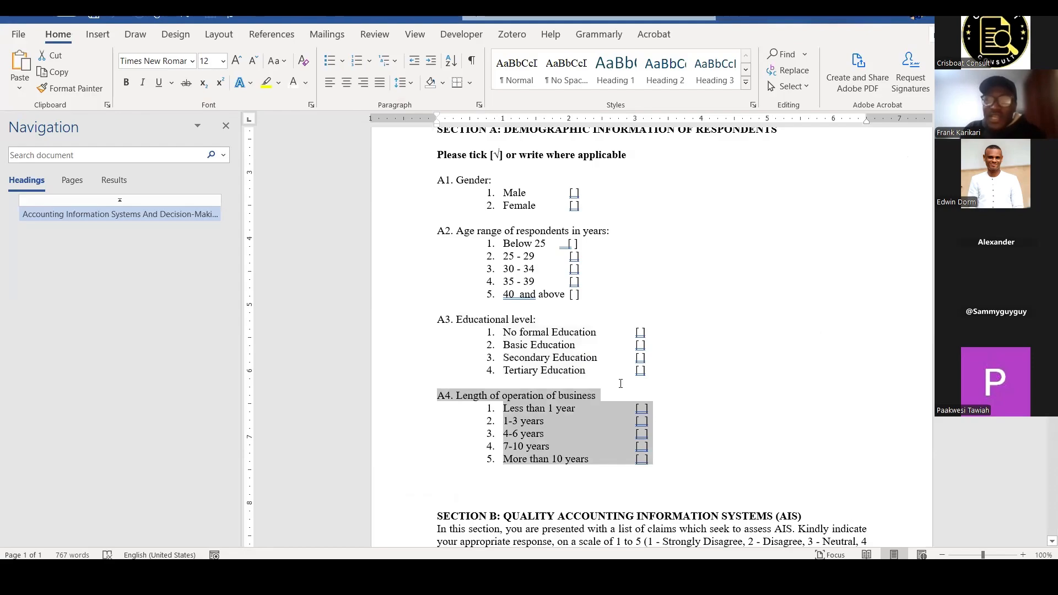
pyautogui.scroll(-10, 620, 383)
pyautogui.scroll(2, 623, 351)
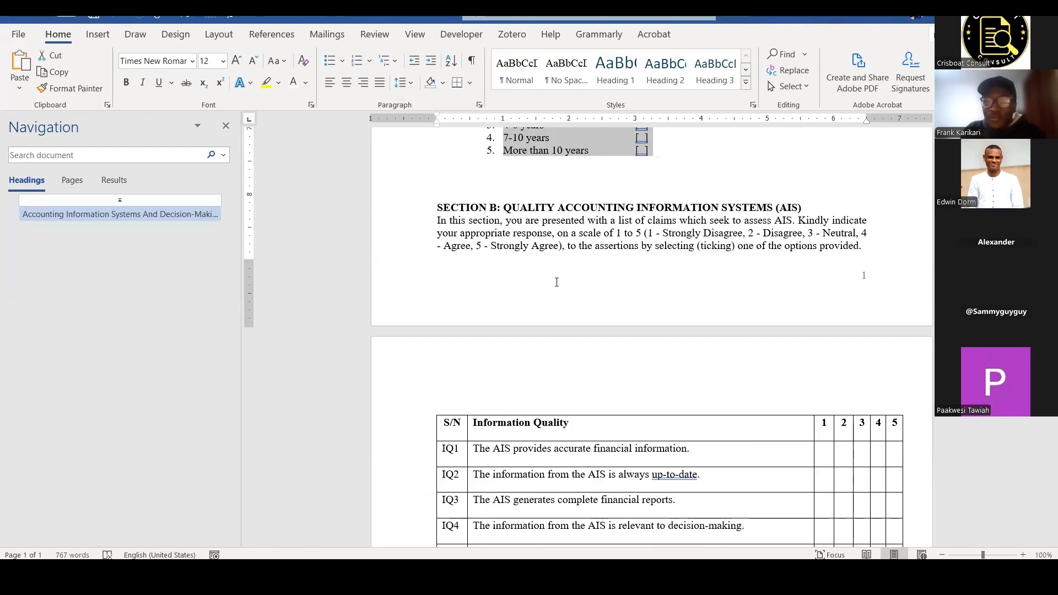
pyautogui.scroll(12, 530, 294)
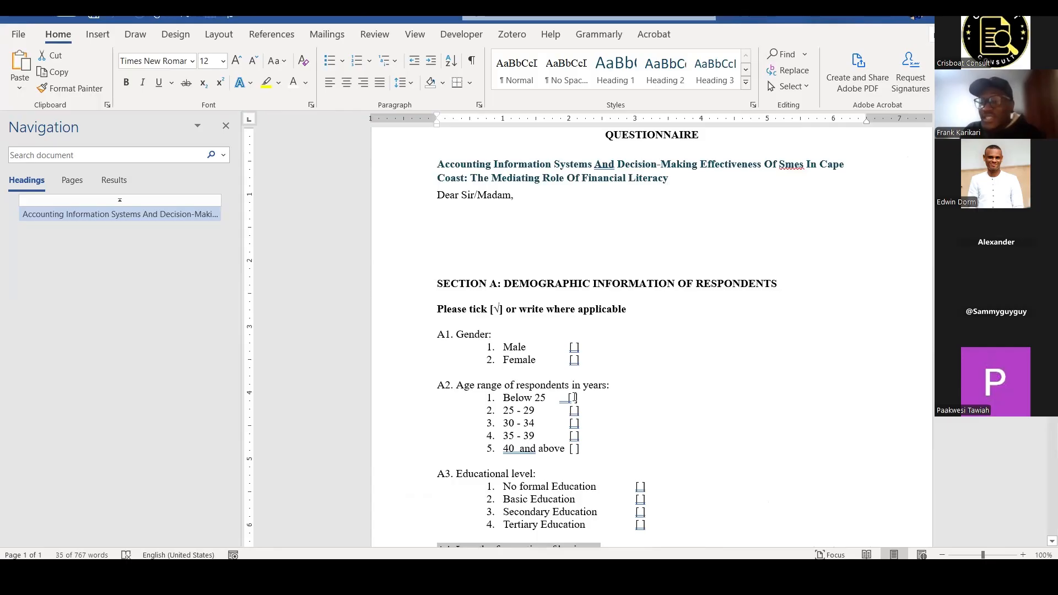
# Switch to the Tutorial Sample dataset in SPSS, view it from the first case, and show its variable definitions.
pyautogui.moveTo(649, 576)
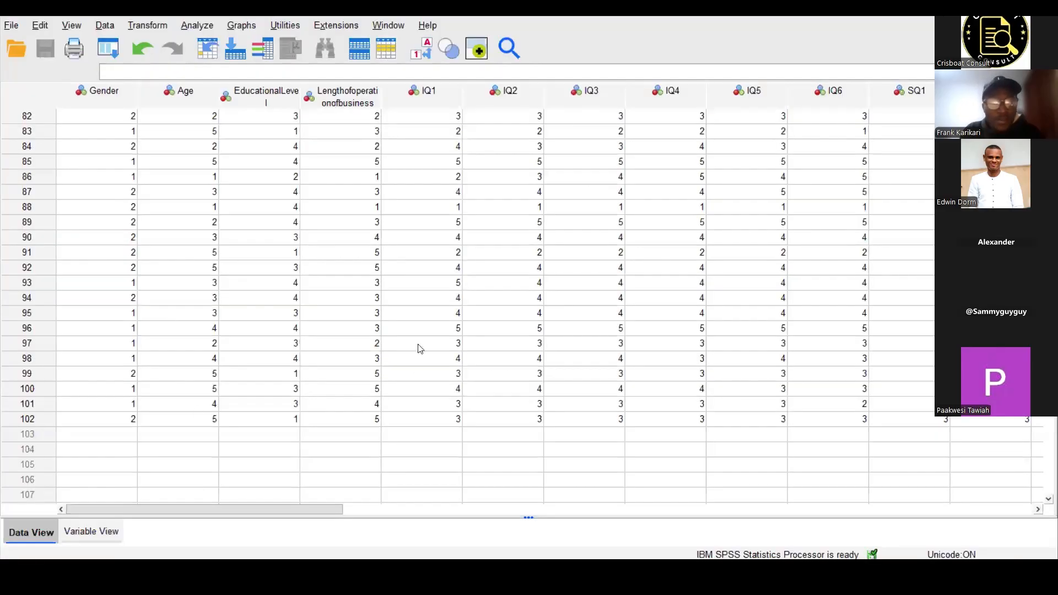
pyautogui.scroll(20, 196, 414)
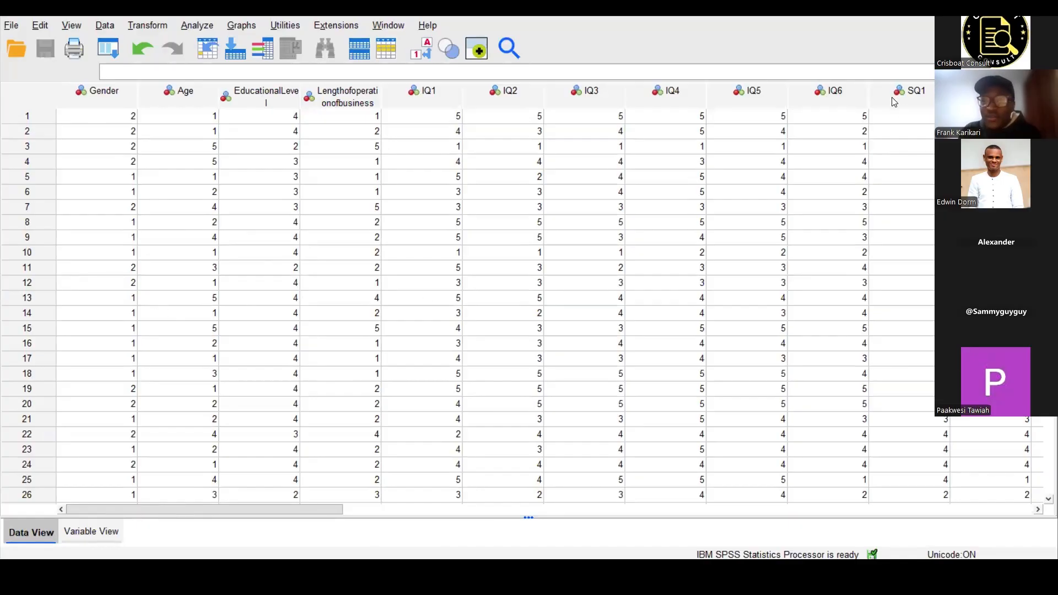
pyautogui.hotkey('ctrl', 't')
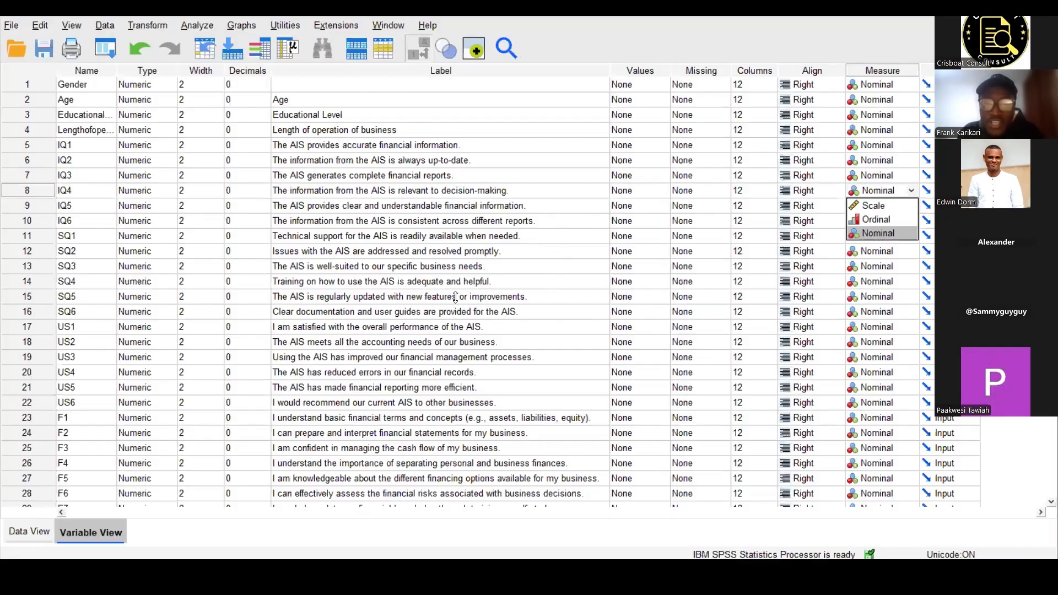
# Add Gender, Age, EducationalLevel and Lengthofoperationofbusiness as the variables of a Frequencies analysis.
pyautogui.click(439, 278)
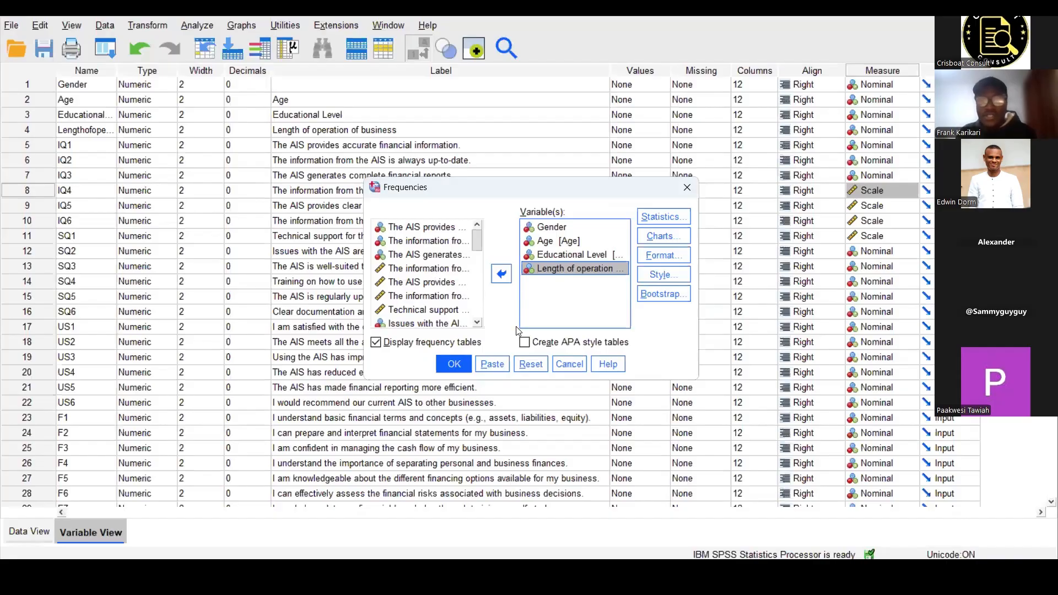
pyautogui.click(459, 228)
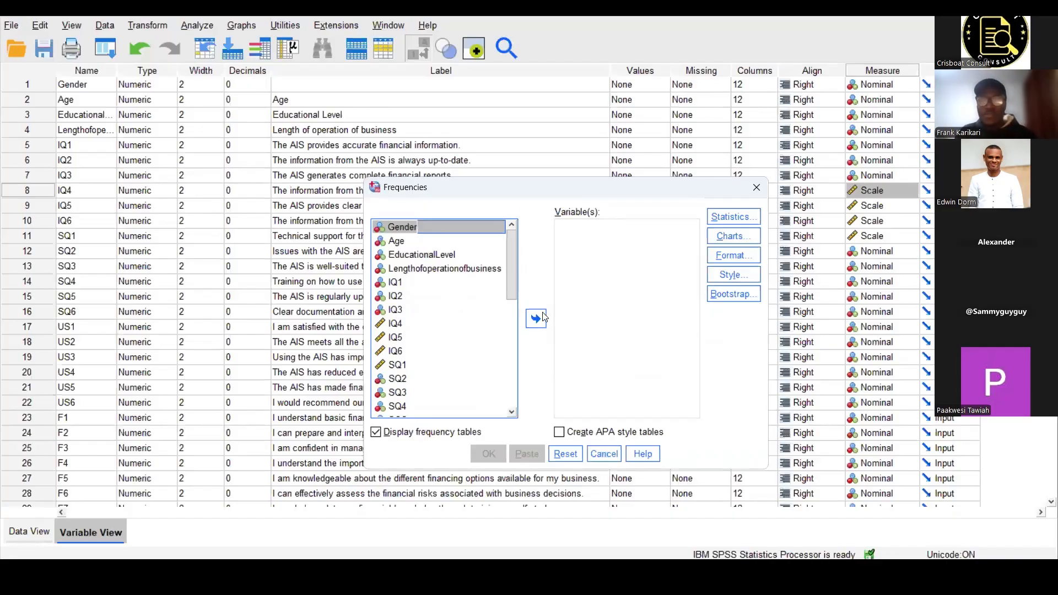
pyautogui.hotkey('shift', 'Down')
pyautogui.hotkey('shift', 'Down')
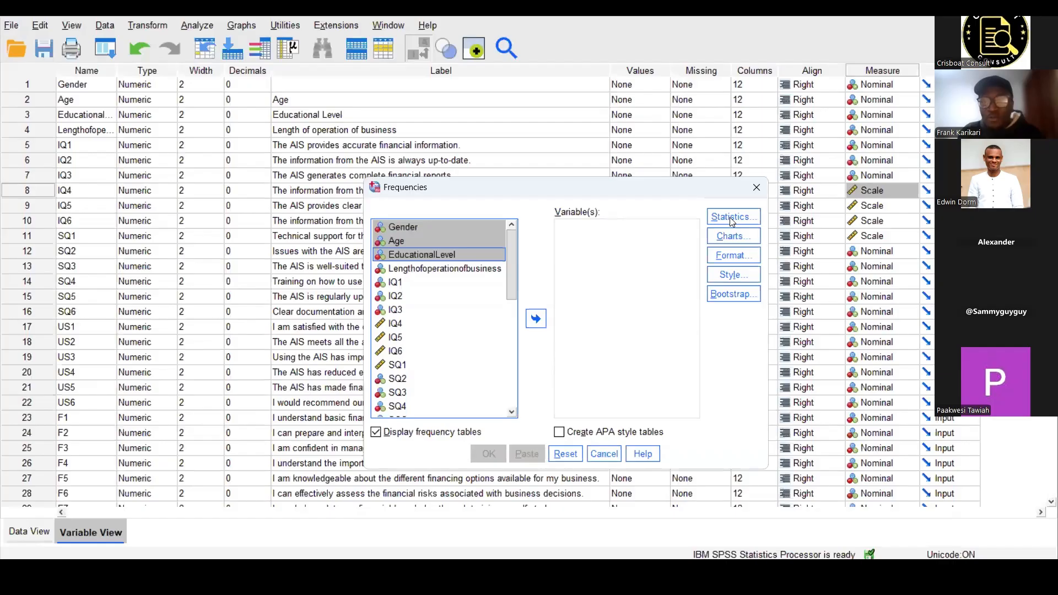
pyautogui.hotkey('shift', 'Down')
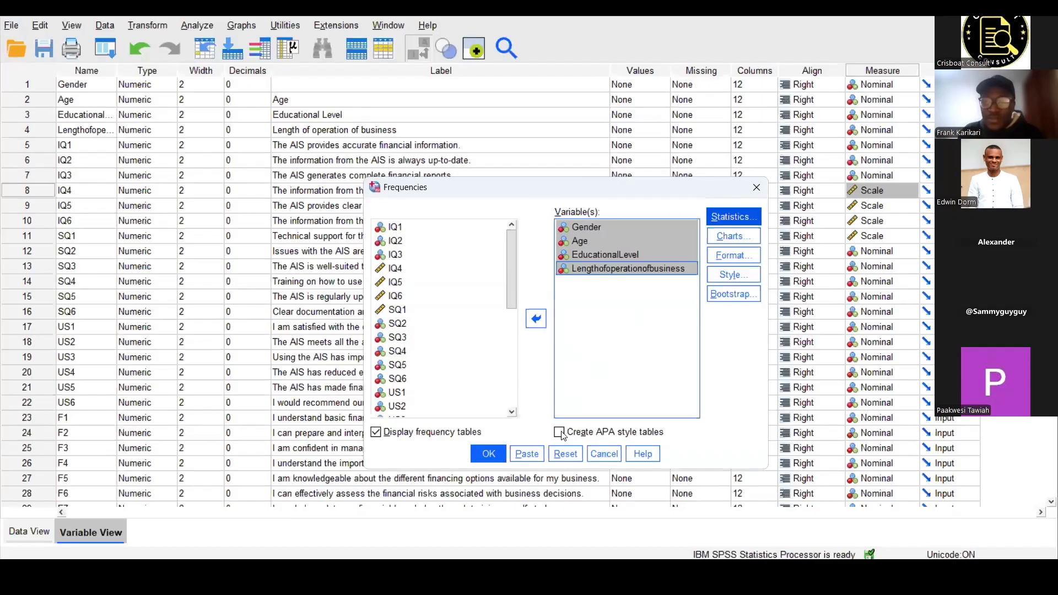
# Run the Frequencies analysis for the four demographic variables with frequency tables and no additional statistics.
pyautogui.hotkey('alt', 's')
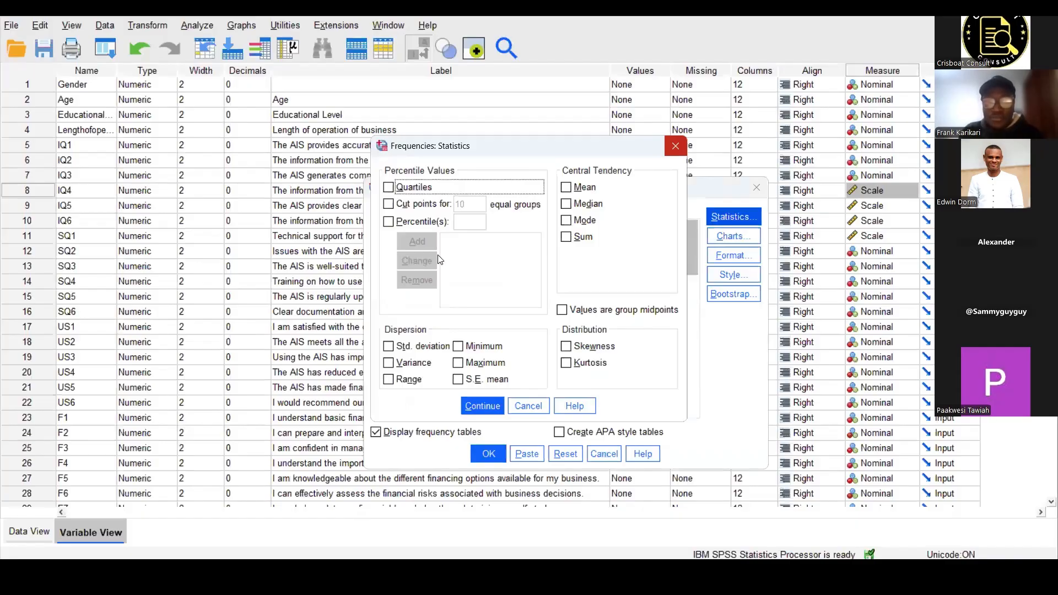
pyautogui.press('Escape')
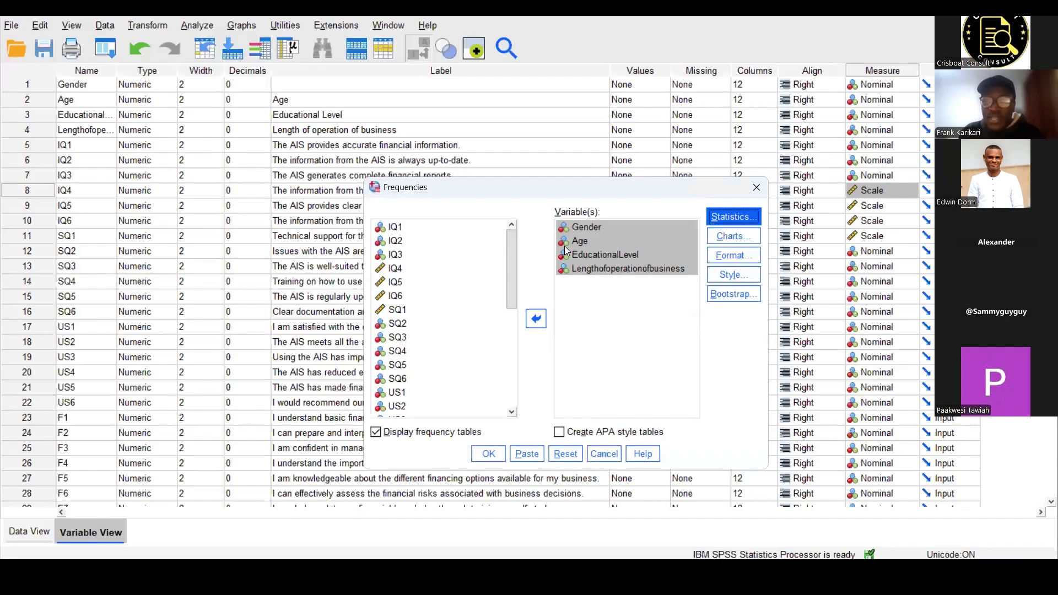
pyautogui.press('Return')
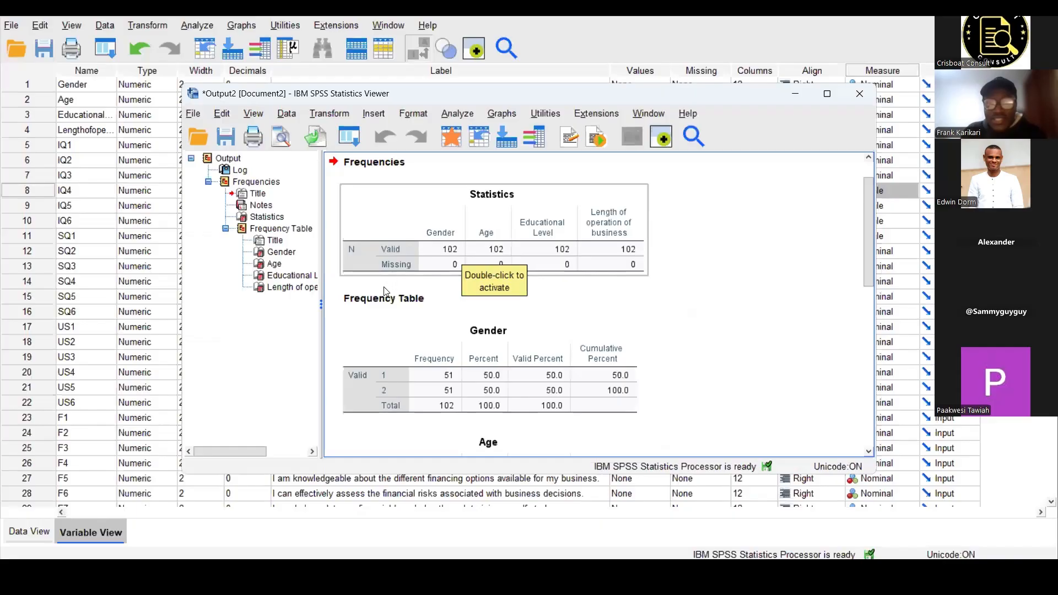
# Review the Gender frequency table in the SPSS output, checking the frequencies for codes 1 and 2.
pyautogui.scroll(-3, 393, 285)
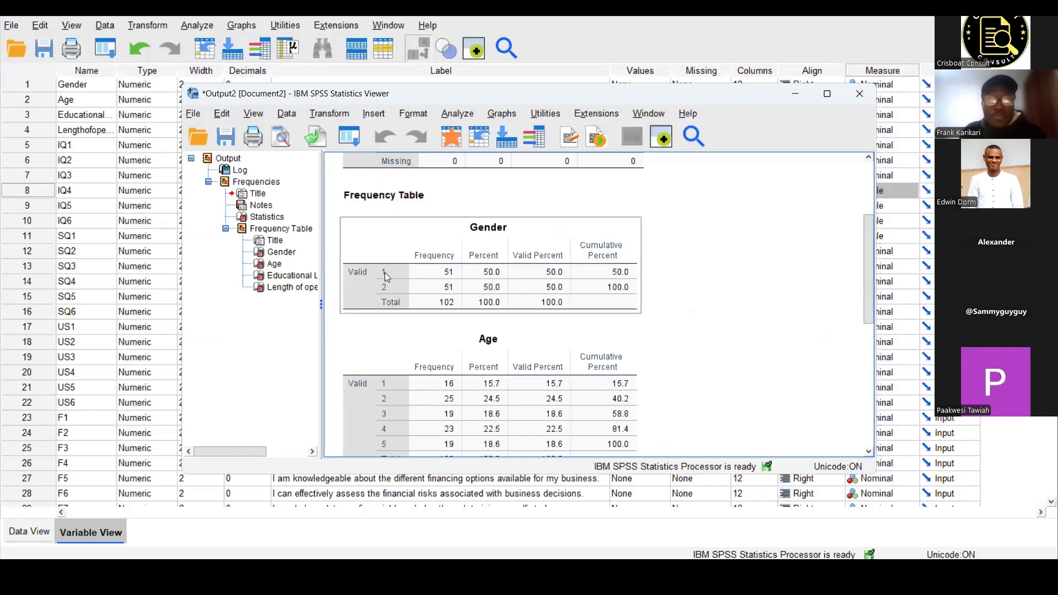
pyautogui.click(406, 274)
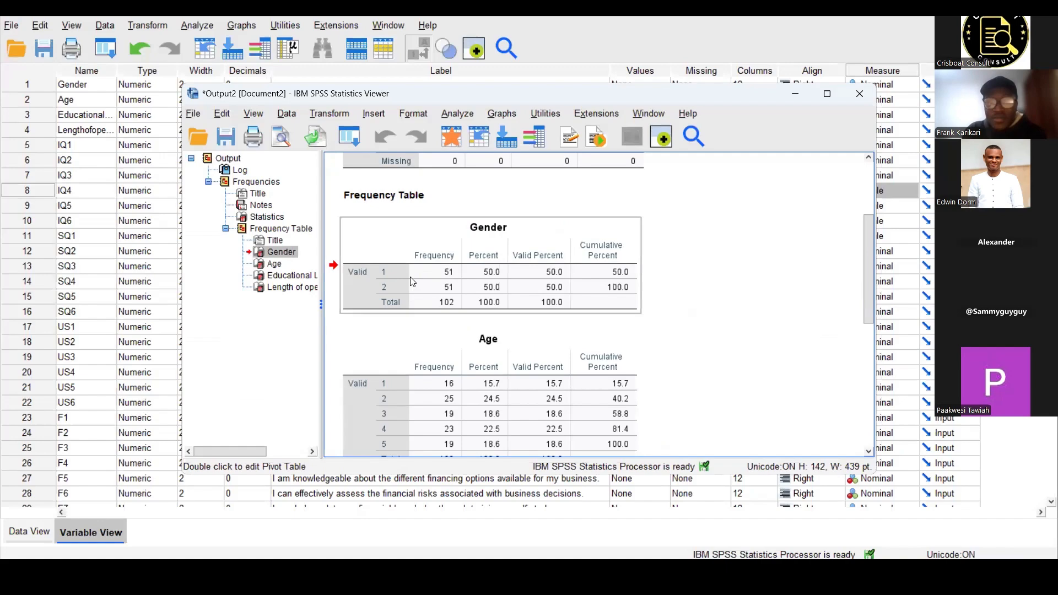
pyautogui.click(438, 304)
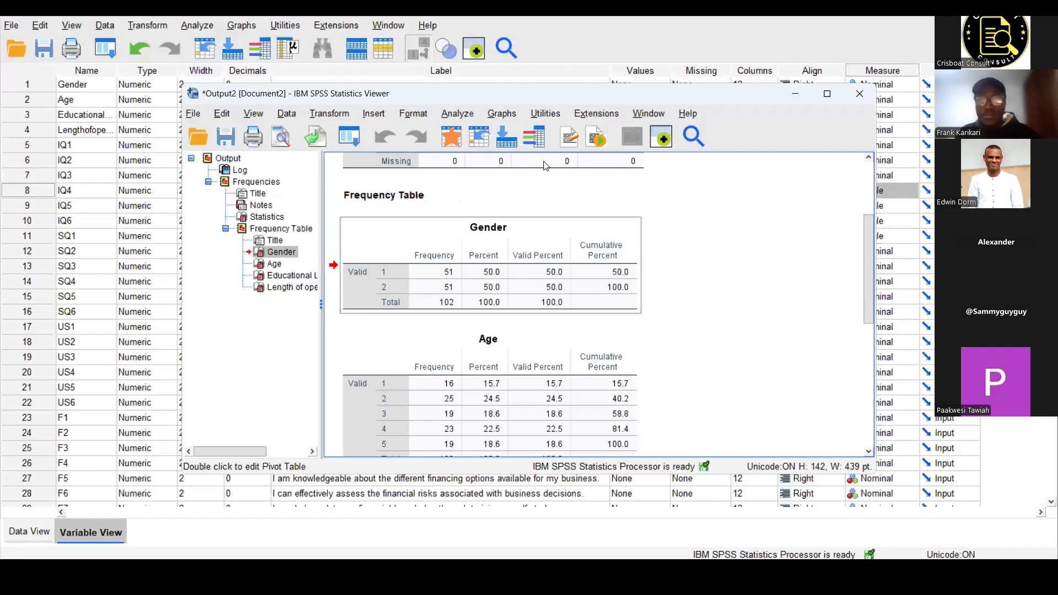
pyautogui.click(645, 172)
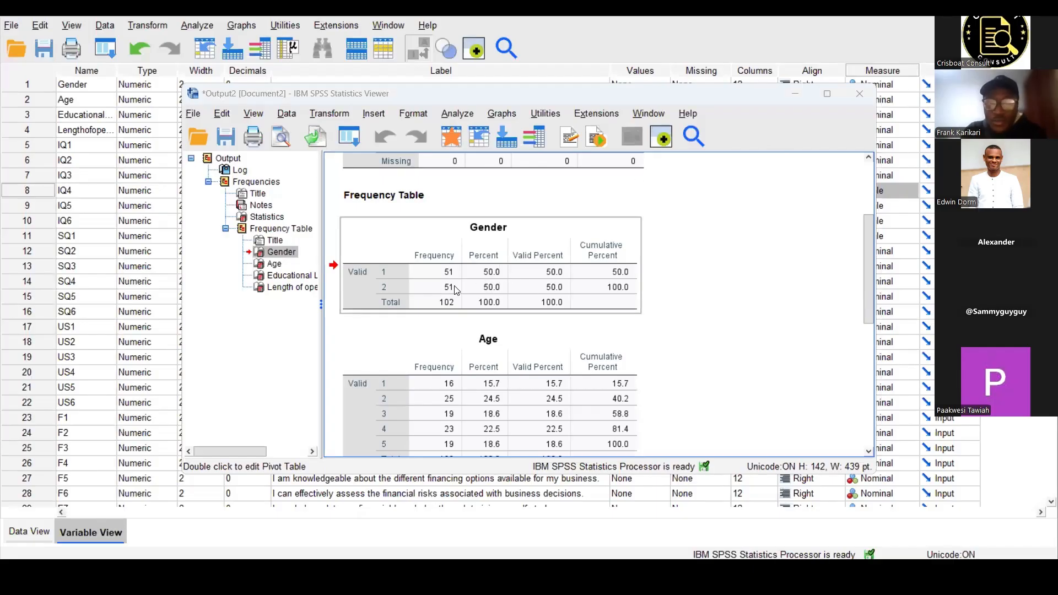
# Place the SPSS output beside the Word questionnaire and compare the length of operation frequencies with the numbered answer options.
pyautogui.hotkey('alt', 'Tab')
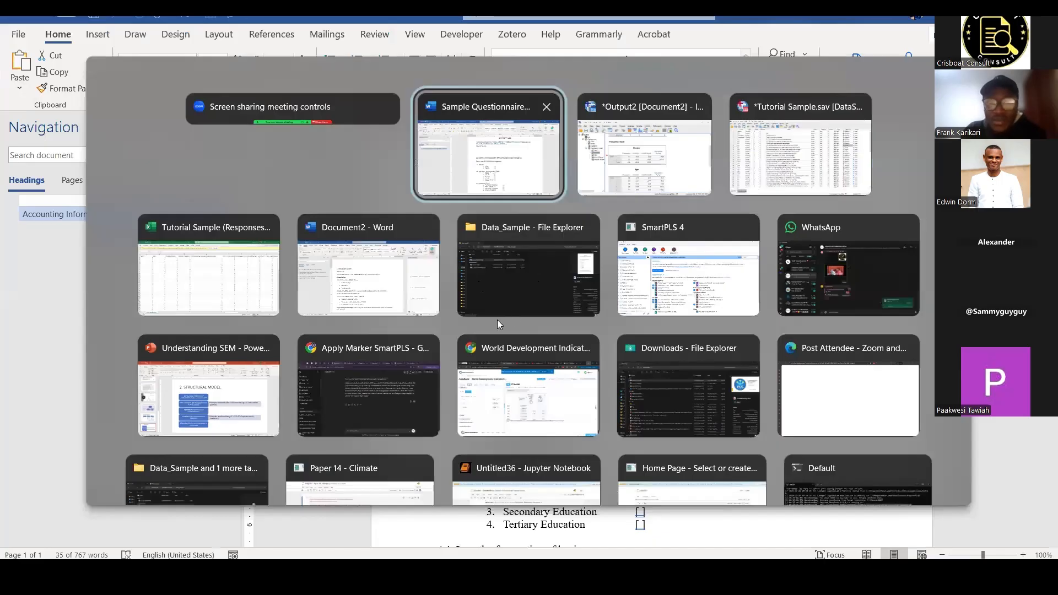
pyautogui.hotkey('alt', 'Tab')
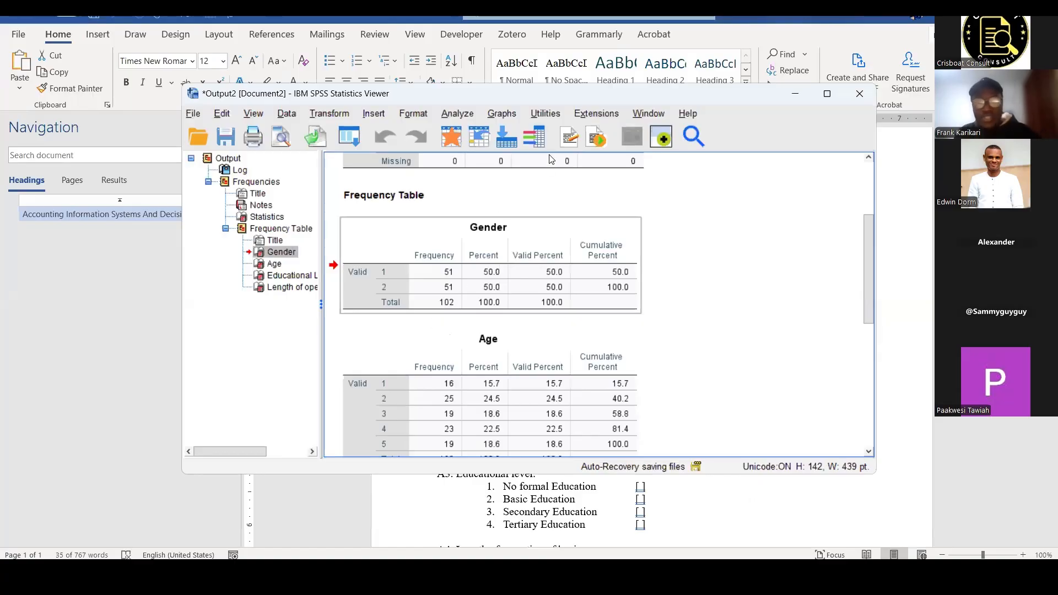
pyautogui.click(547, 94)
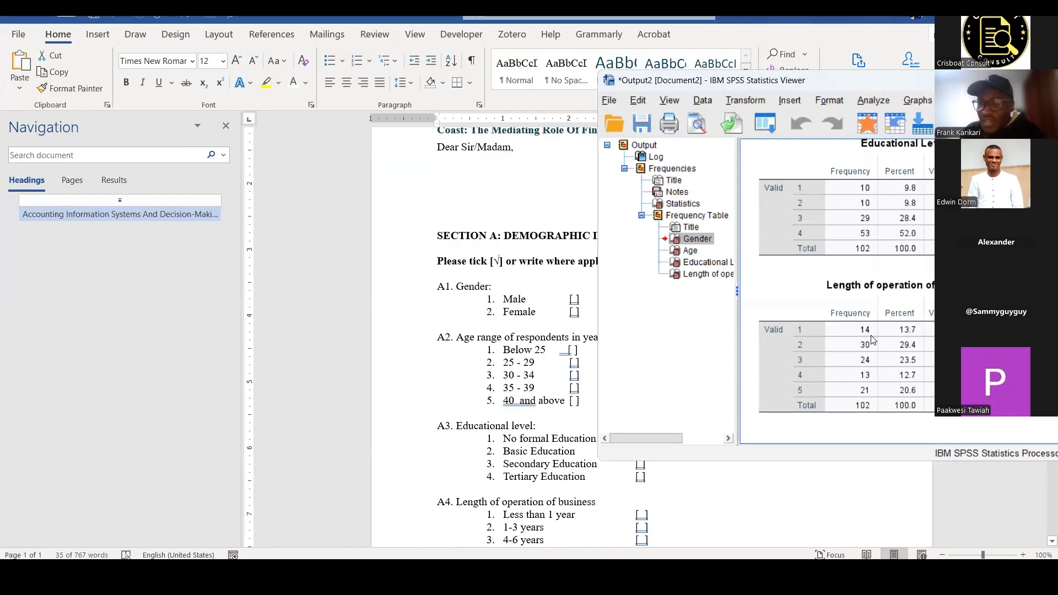
pyautogui.click(909, 338)
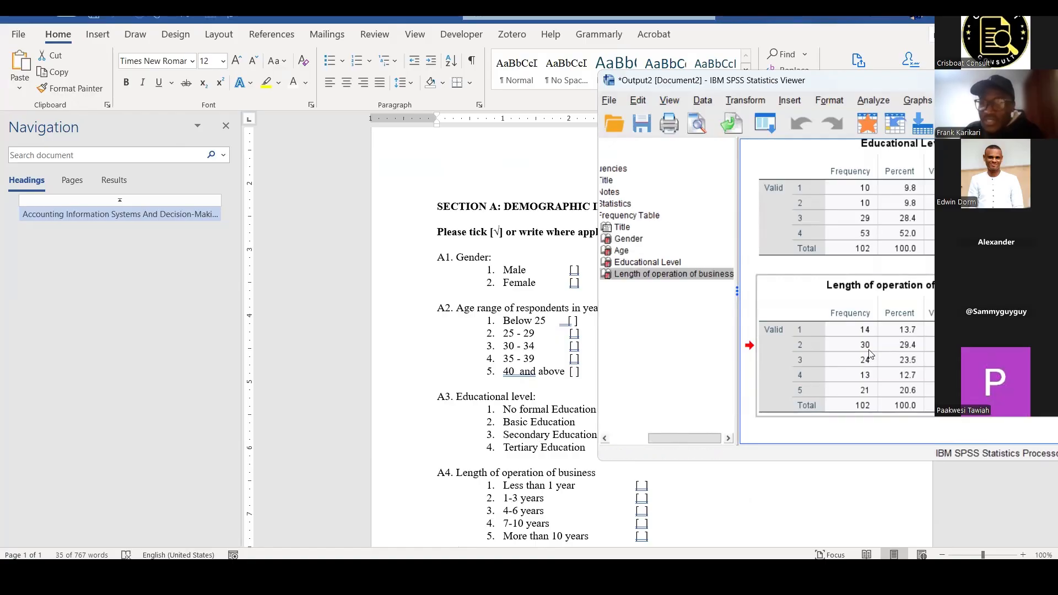
pyautogui.click(504, 538)
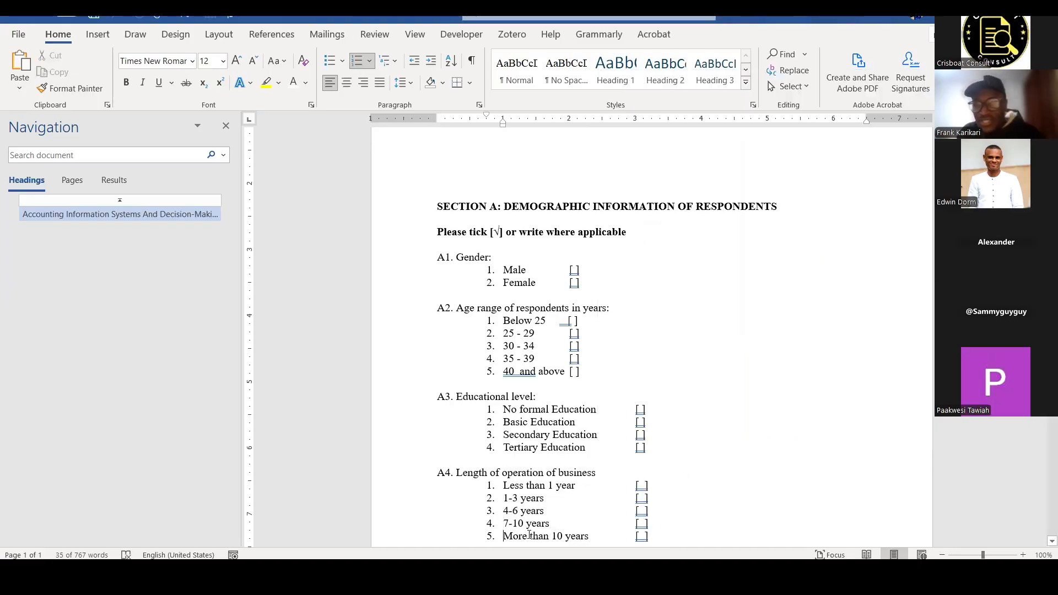
pyautogui.hotkey('alt', 'Tab')
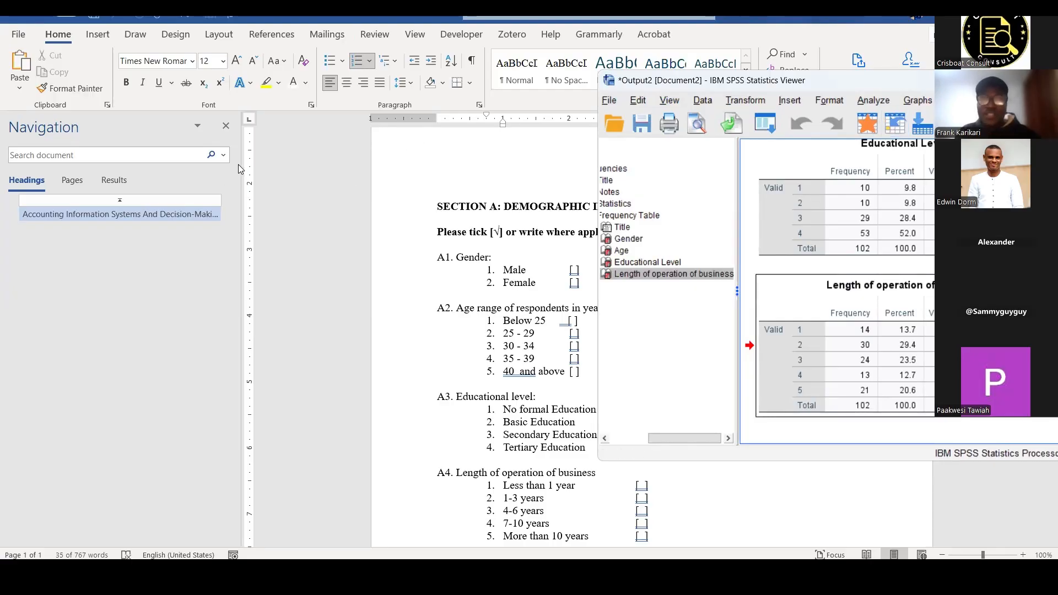
pyautogui.moveTo(692, 80); pyautogui.dragTo(430, 96)
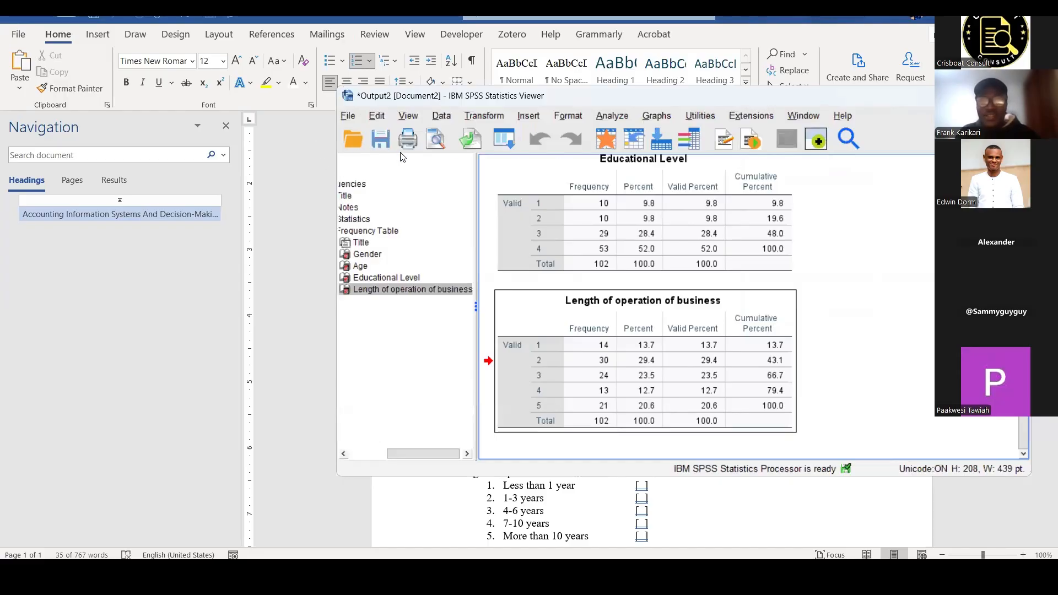
# Return to the Word questionnaire's Section B and highlight the Information Quality heading and its items IQ1 to IQ6.
pyautogui.hotkey('alt', 'Tab')
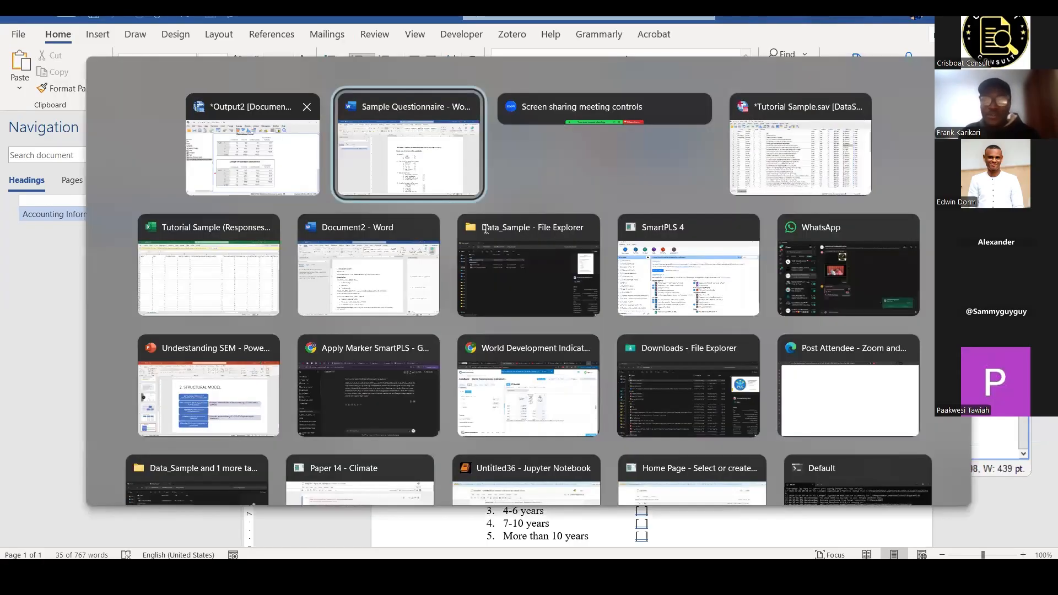
pyautogui.click(438, 210)
pyautogui.scroll(-4, 445, 212)
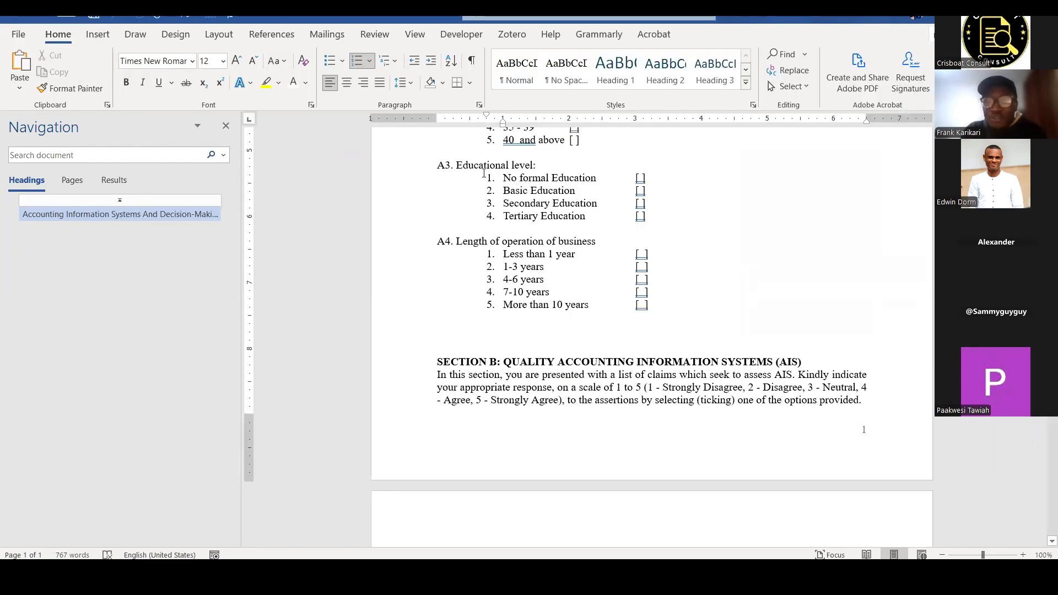
pyautogui.scroll(-3, 492, 222)
pyautogui.moveTo(492, 223); pyautogui.dragTo(487, 226)
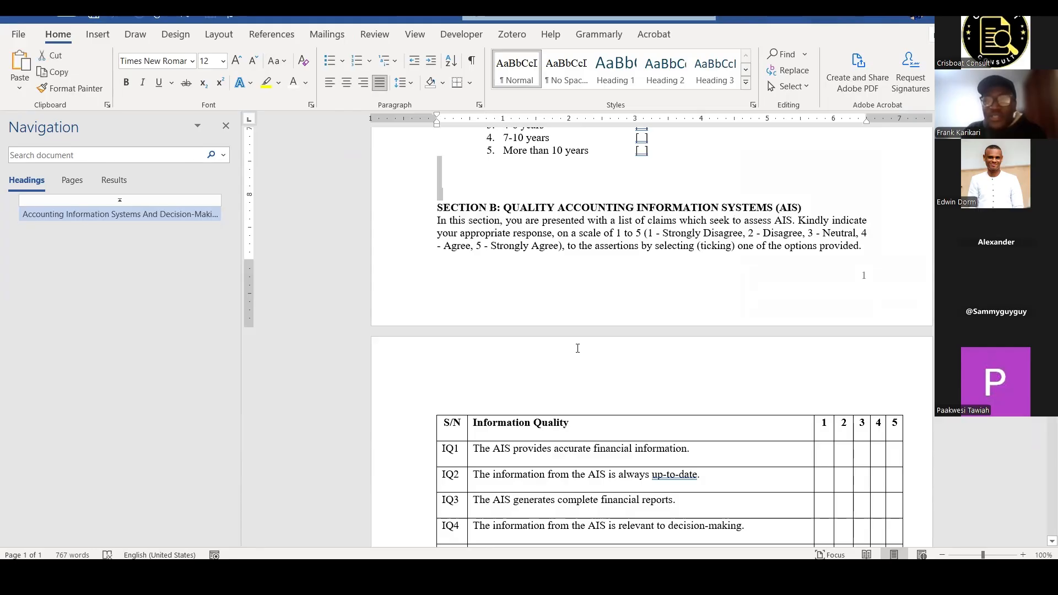
pyautogui.scroll(-2, 586, 361)
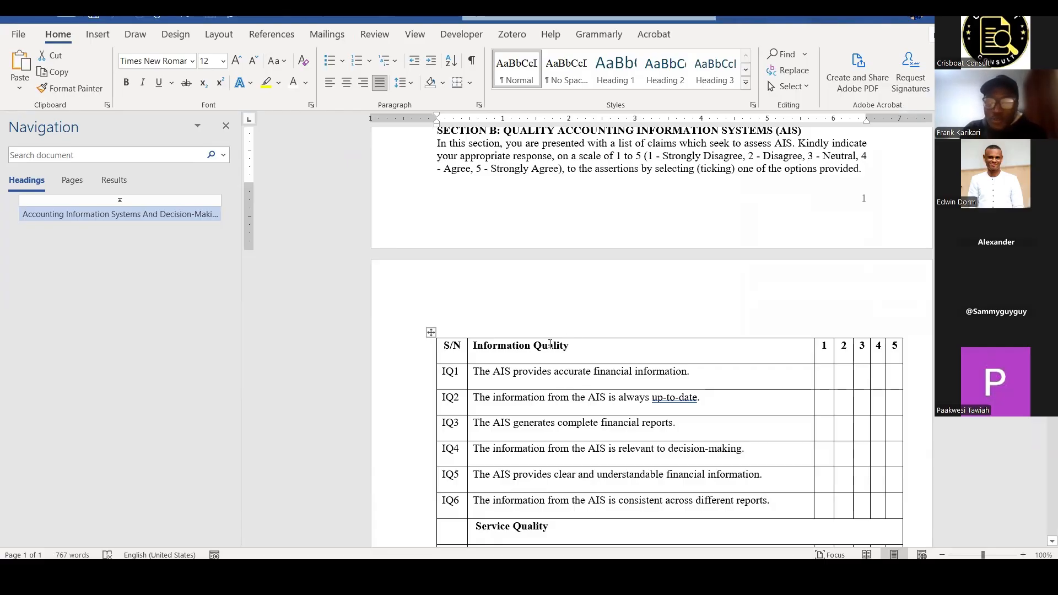
pyautogui.moveTo(570, 346); pyautogui.dragTo(472, 346)
pyautogui.scroll(-3, 451, 296)
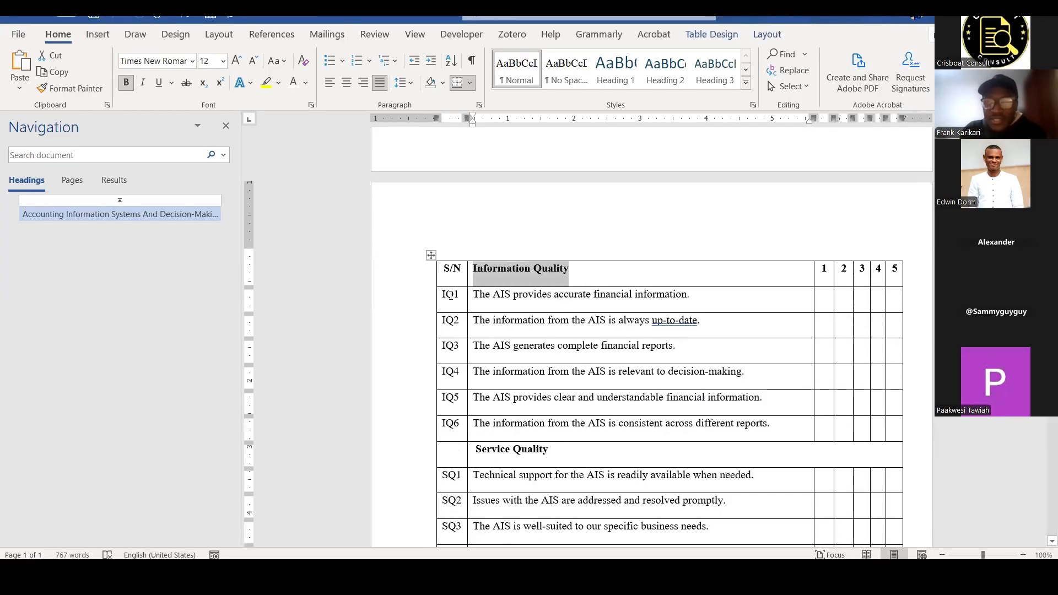
pyautogui.moveTo(712, 312); pyautogui.dragTo(765, 384)
pyautogui.moveTo(765, 424); pyautogui.dragTo(766, 424)
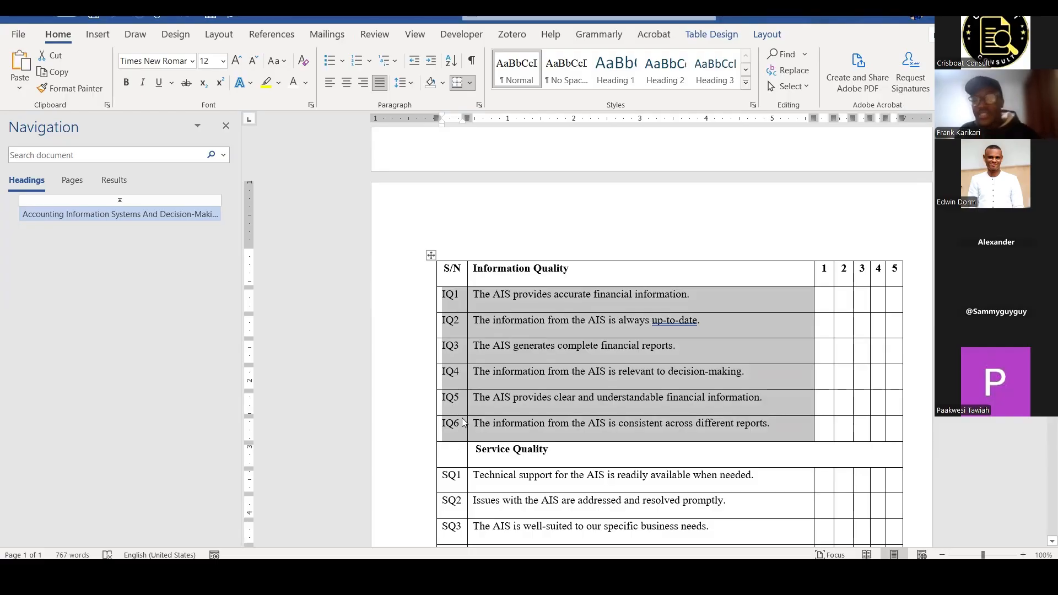
# Check the IQ1 to IQ6 names and labels in the SPSS variable definitions against the Information Quality items in Word.
pyautogui.moveTo(682, 572)
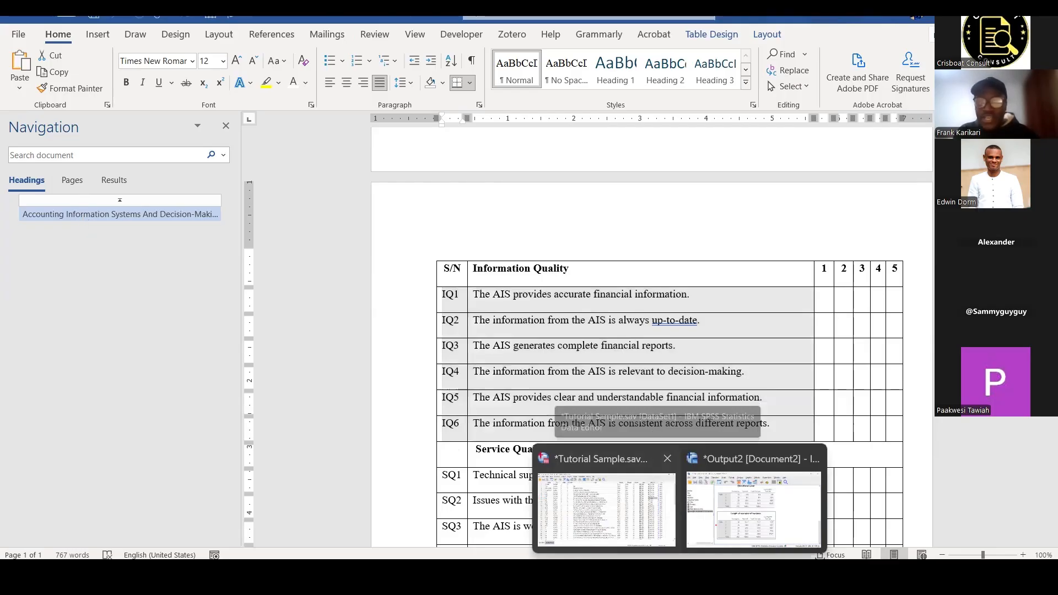
pyautogui.click(606, 507)
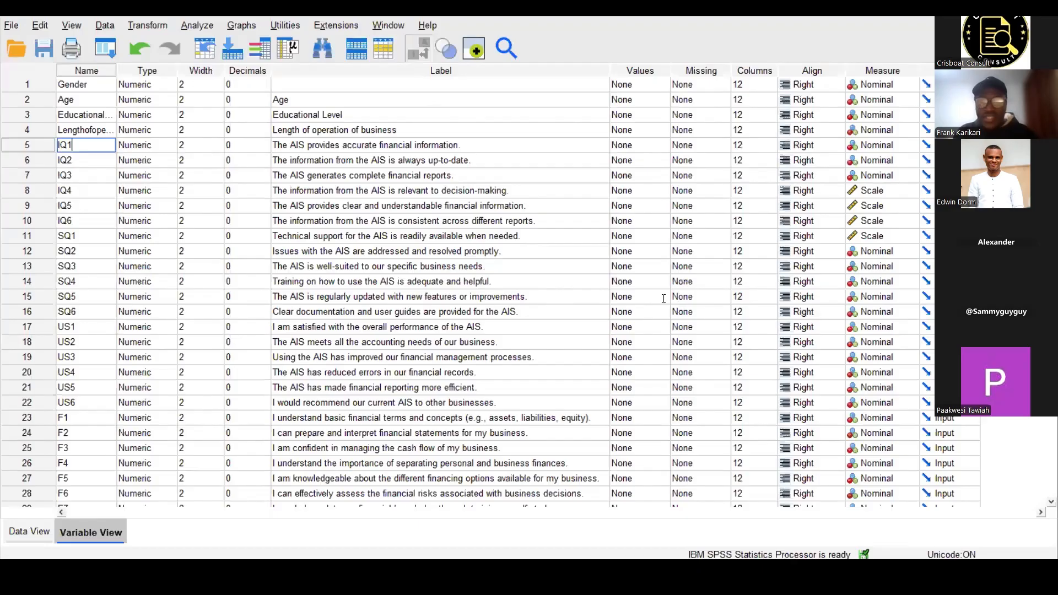
pyautogui.hotkey('alt', 'Tab')
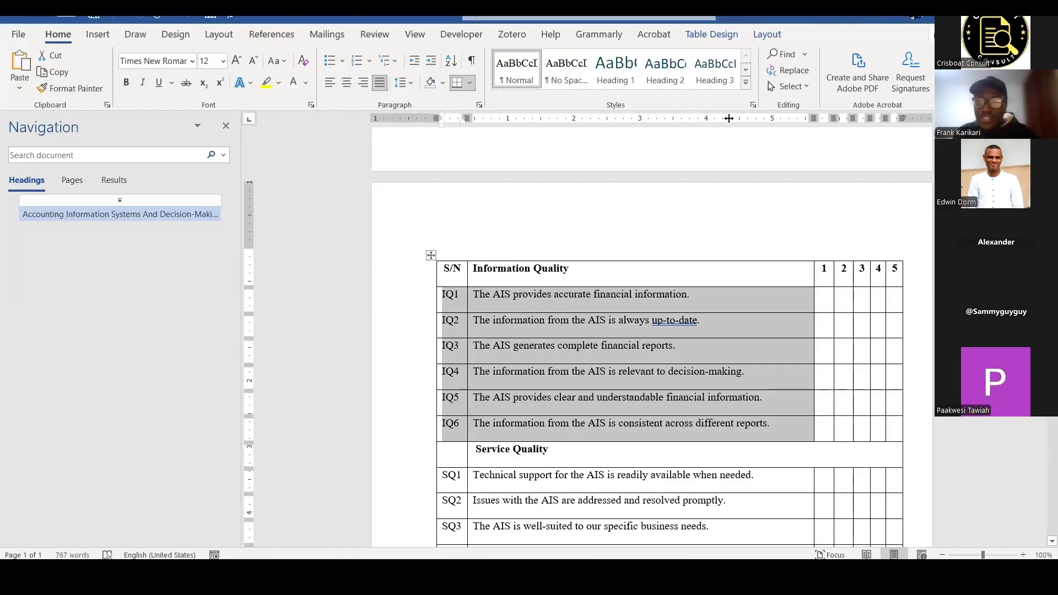
pyautogui.click(547, 294)
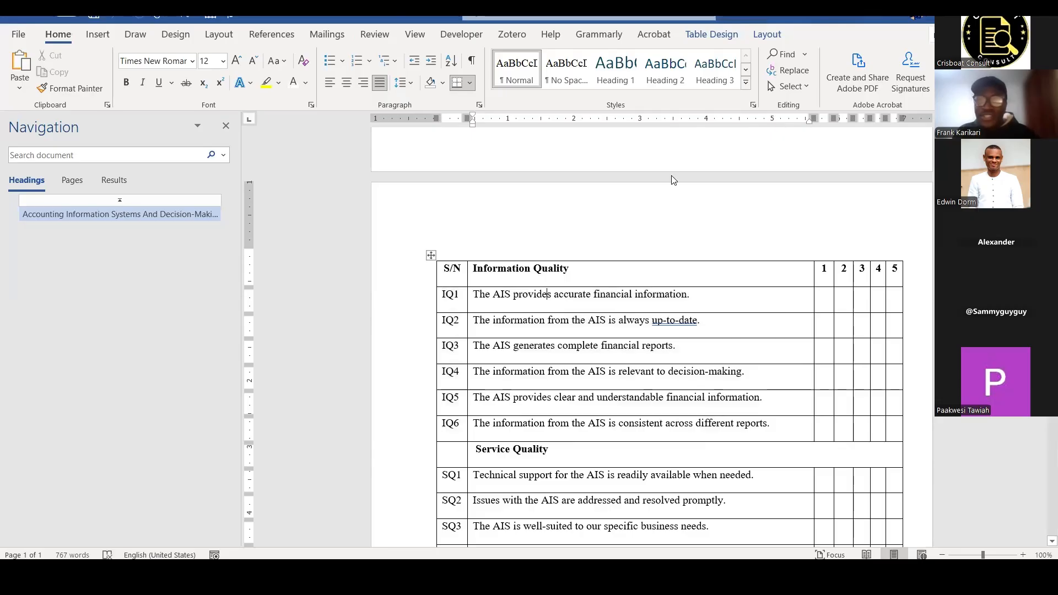
# Switch to the Excel responses and widen column F to fit its full question heading.
pyautogui.hotkey('alt', 'Tab')
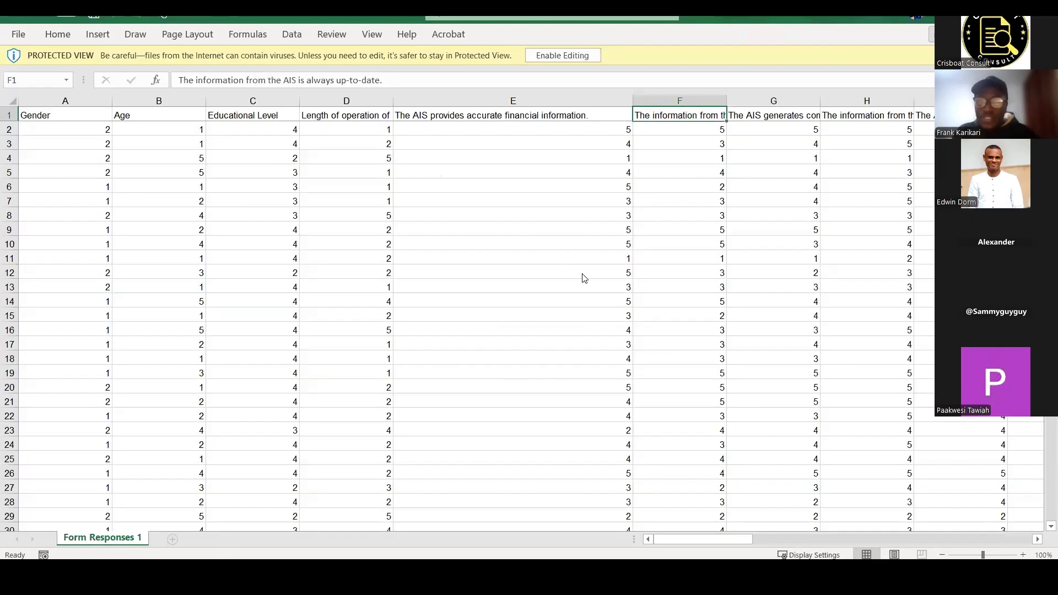
pyautogui.hotkey('alt', 'h')
pyautogui.press('o')
pyautogui.press('i')
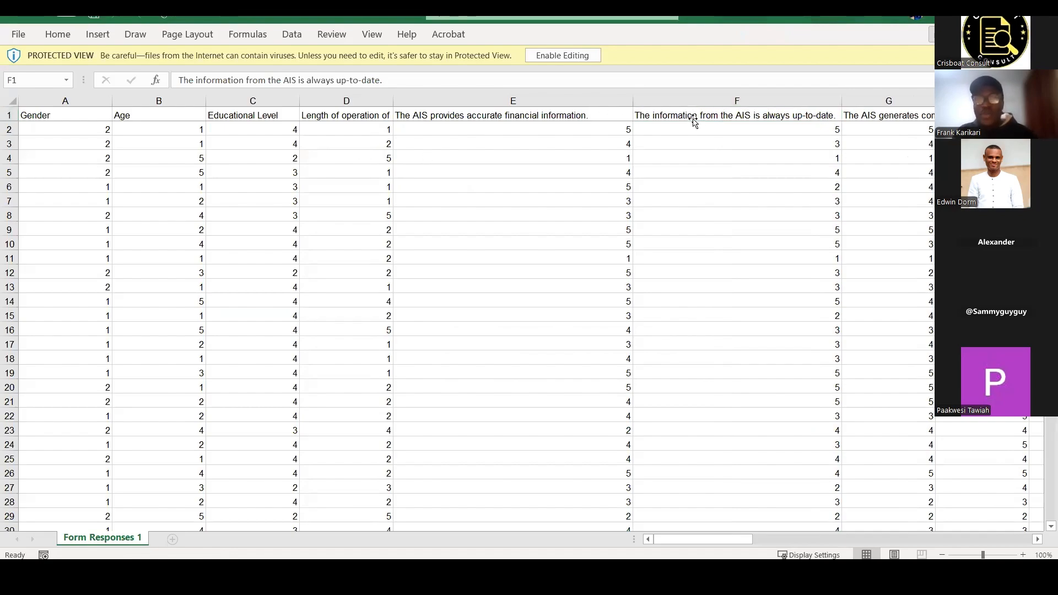
# Compare the Information Quality item codes in Word with the full-question headings in Excel and the variable names in SPSS.
pyautogui.hotkey('alt', 'Tab')
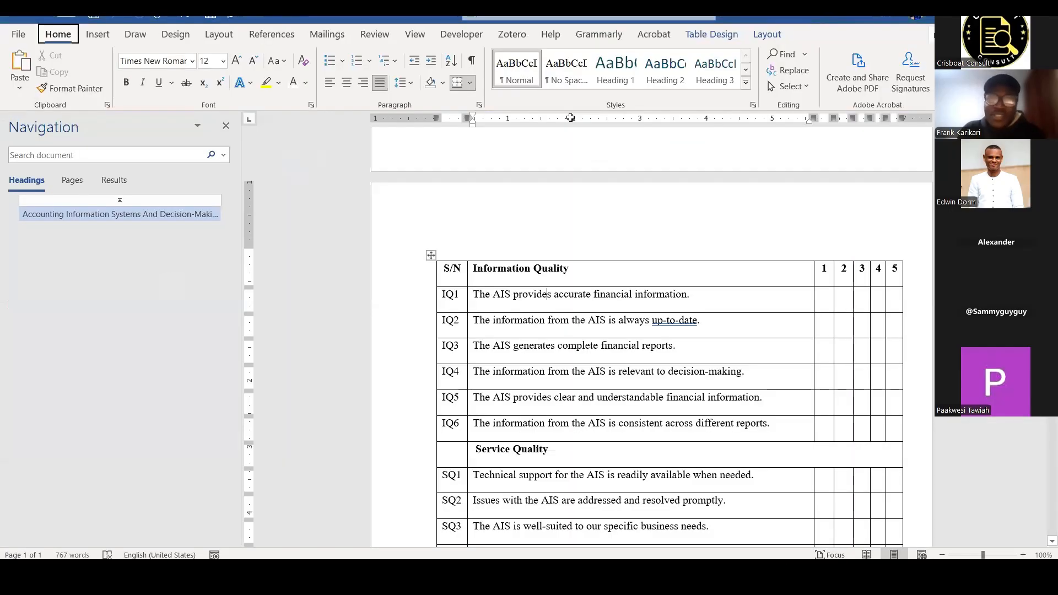
pyautogui.hotkey('alt', 'Tab')
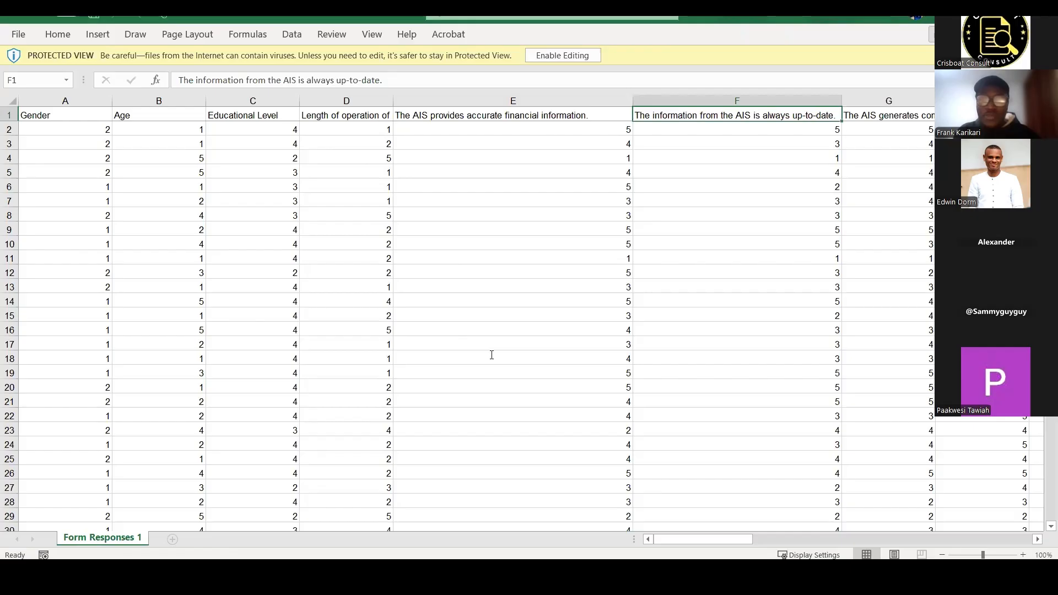
pyautogui.hotkey('alt', 'Tab')
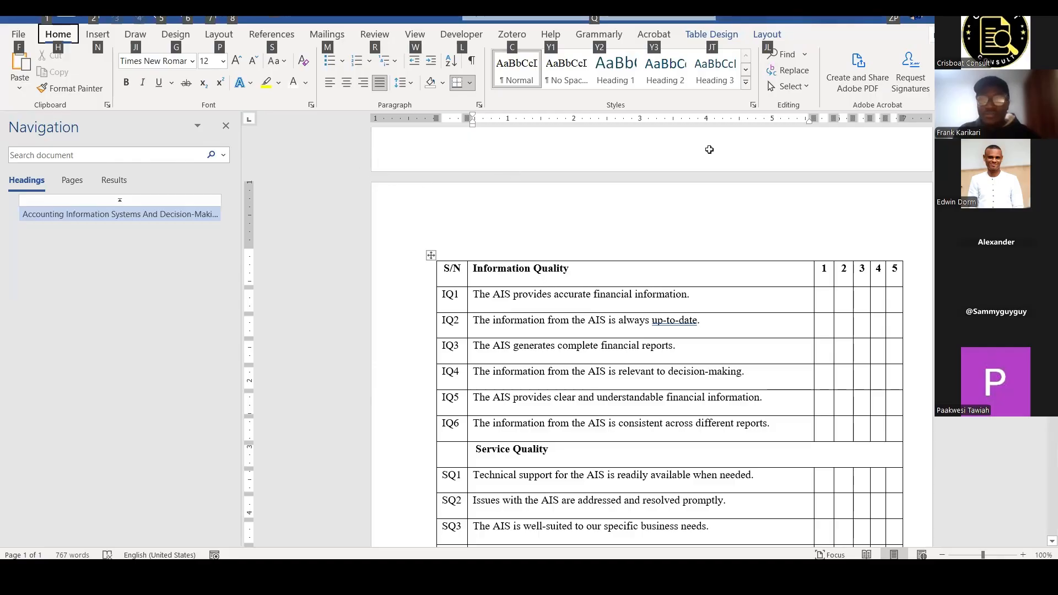
pyautogui.hotkey('alt', 'Tab')
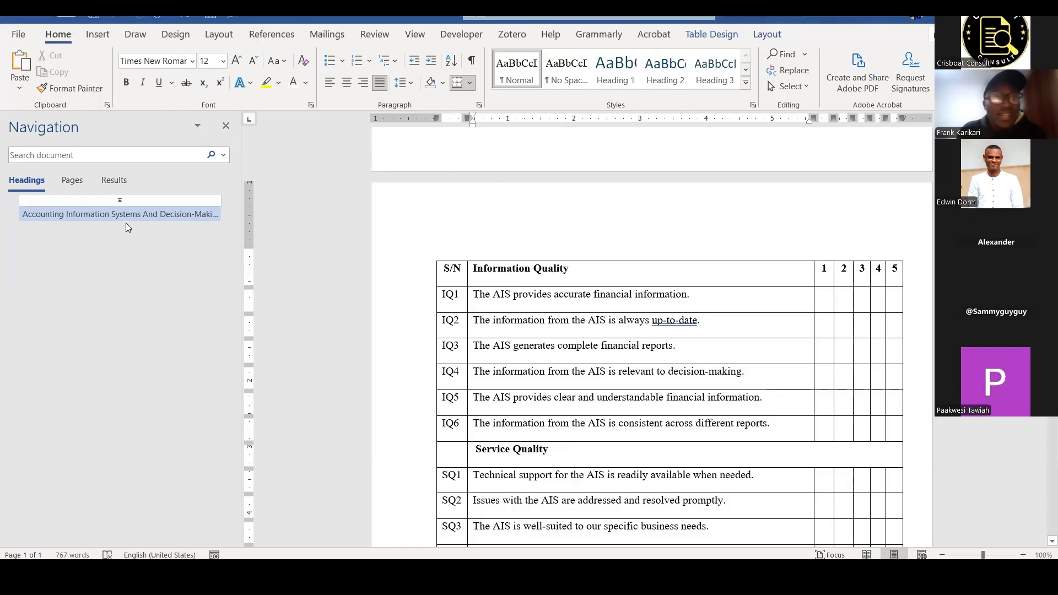
pyautogui.hotkey('alt', 'Tab')
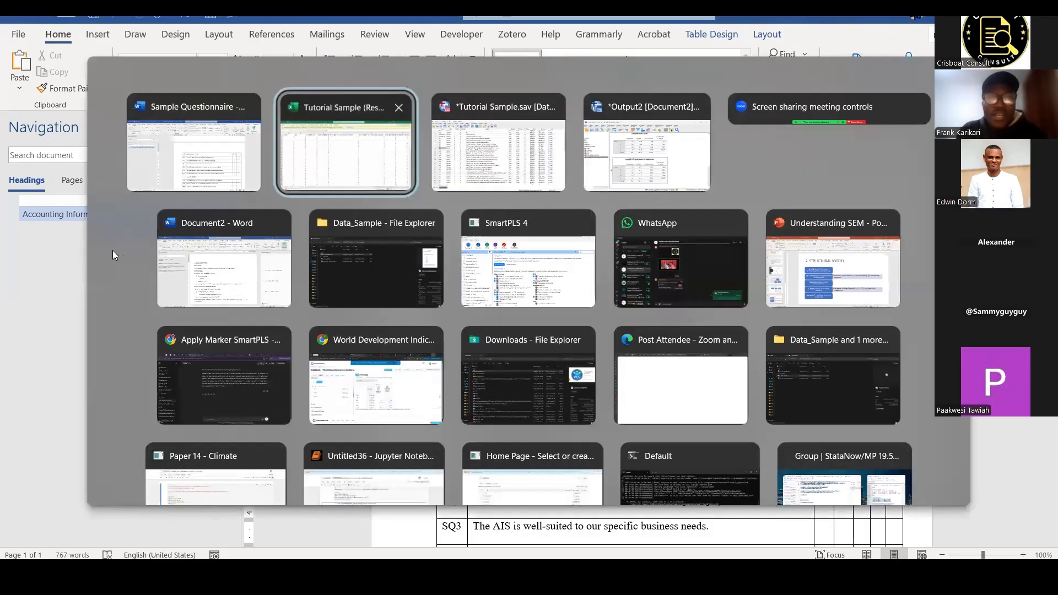
pyautogui.hotkey('alt', 'Tab')
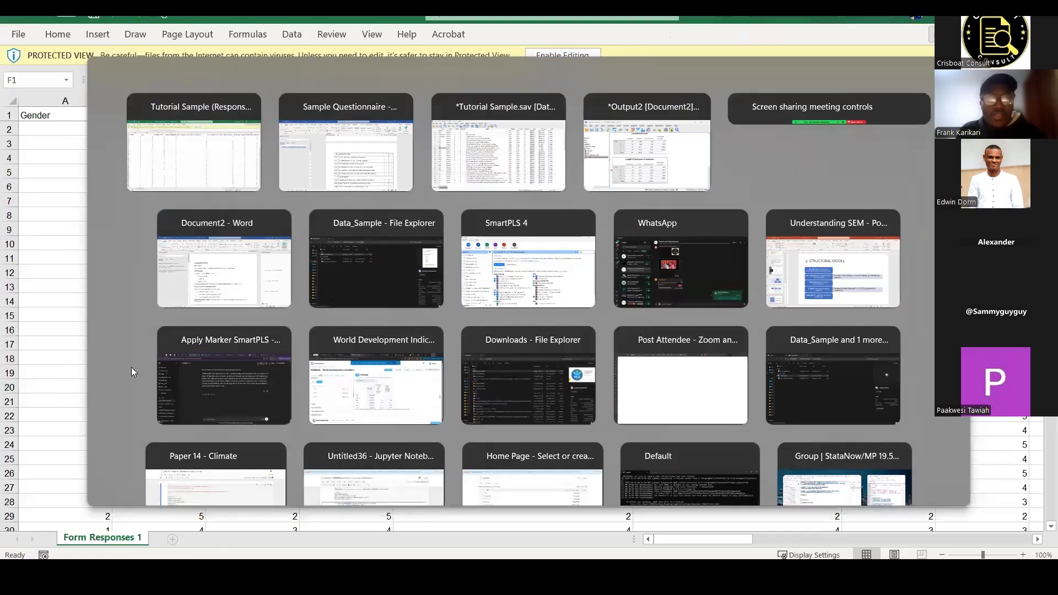
pyautogui.hotkey('alt', 'Tab')
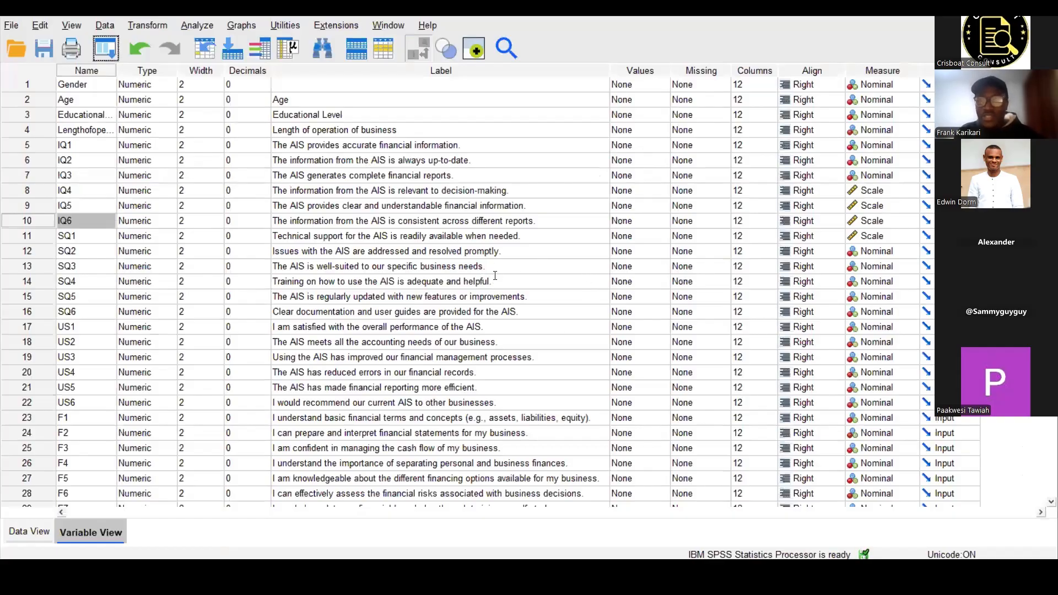
# Return to the Word questionnaire, highlight the Information Quality and Service Quality headings, and view the items down to User Satisfaction.
pyautogui.hotkey('alt', 'Tab')
pyautogui.moveTo(569, 269); pyautogui.dragTo(474, 271)
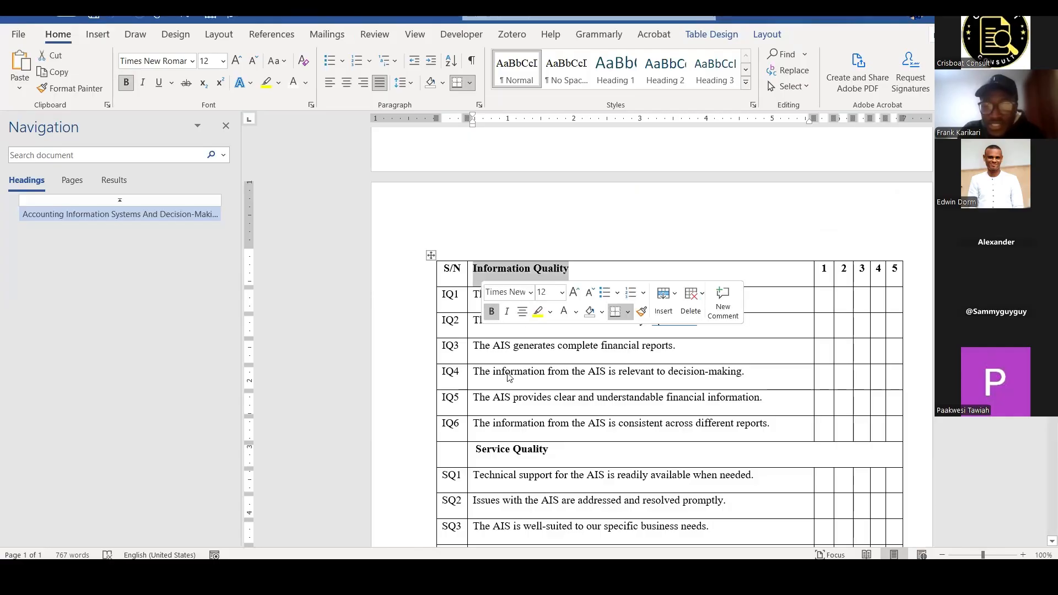
pyautogui.scroll(-1, 508, 371)
pyautogui.moveTo(548, 372); pyautogui.dragTo(477, 372)
pyautogui.scroll(-3, 441, 166)
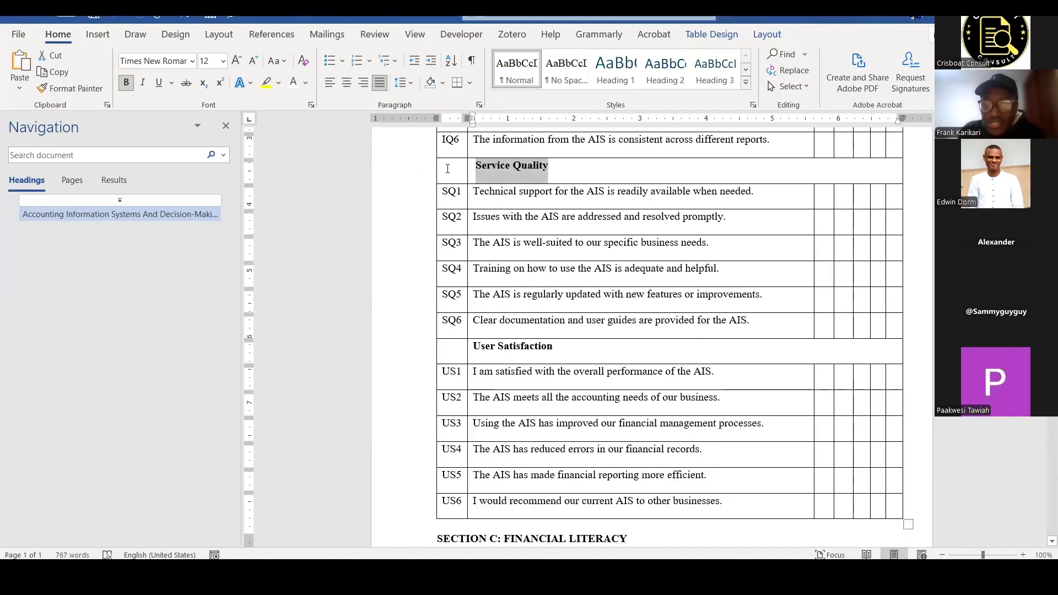
# Go through the Service Quality items from SQ1 and highlight the User Satisfaction items US1 to US6 in the questionnaire.
pyautogui.scroll(-1, 642, 191)
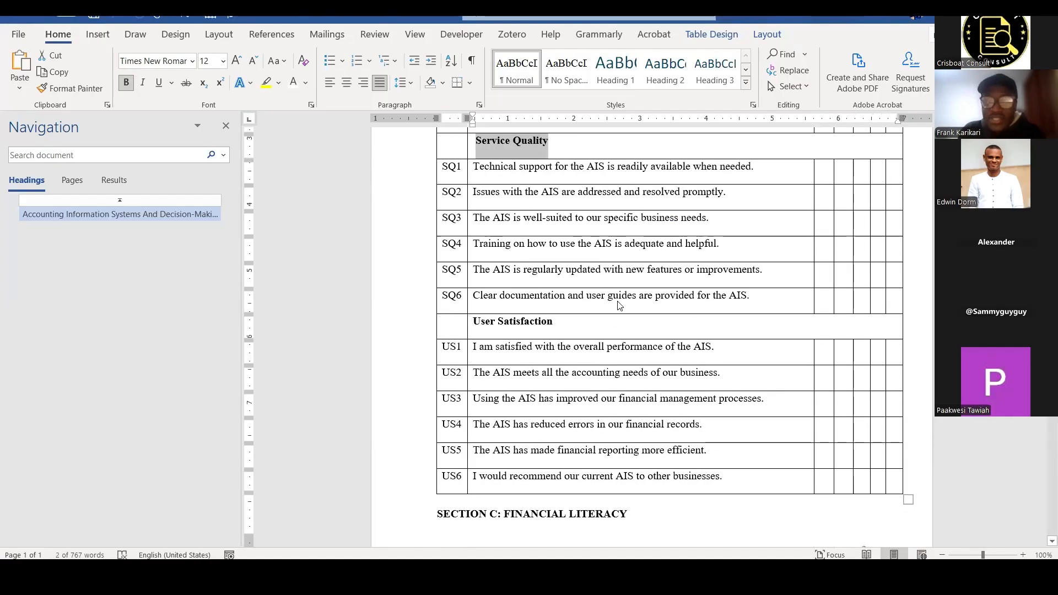
pyautogui.moveTo(754, 167); pyautogui.dragTo(453, 167)
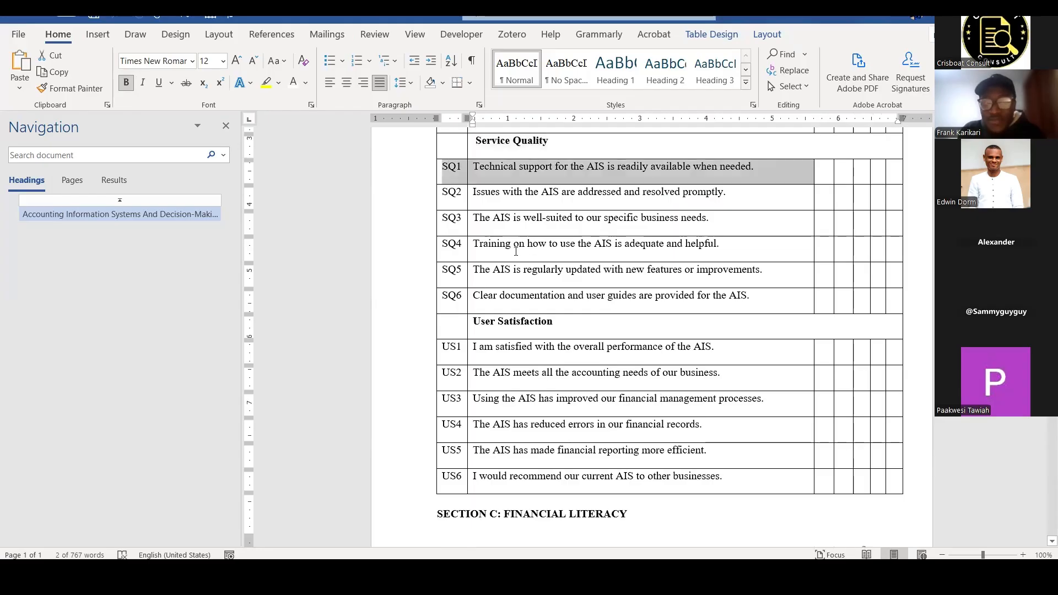
pyautogui.scroll(-3, 489, 263)
pyautogui.moveTo(553, 245); pyautogui.dragTo(535, 245)
pyautogui.moveTo(487, 295); pyautogui.dragTo(719, 402)
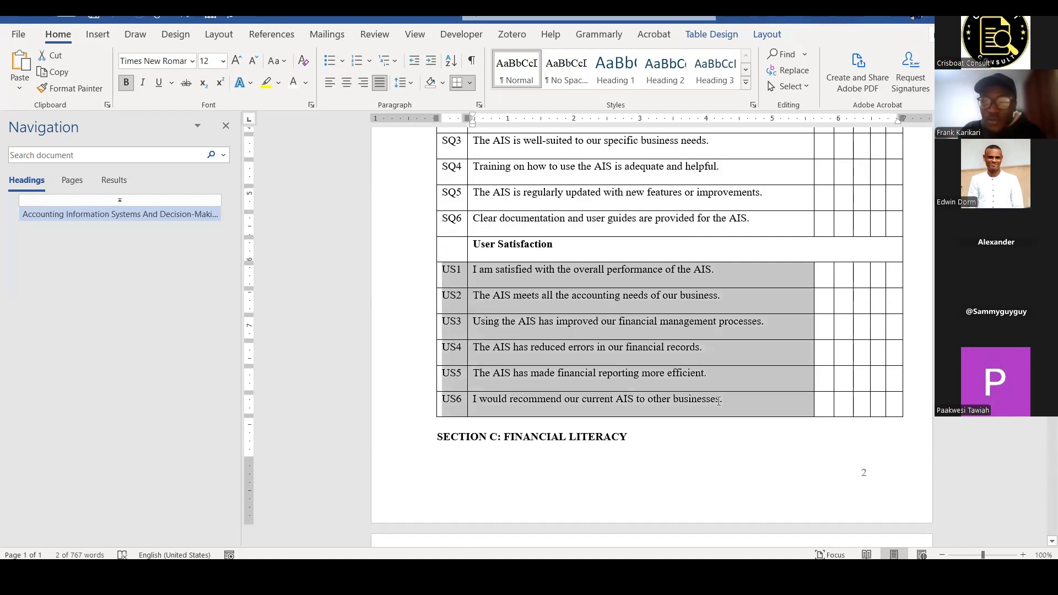
# Go to Section C and highlight the Financial Literacy heading and its items F1 to F7.
pyautogui.scroll(-3, 588, 321)
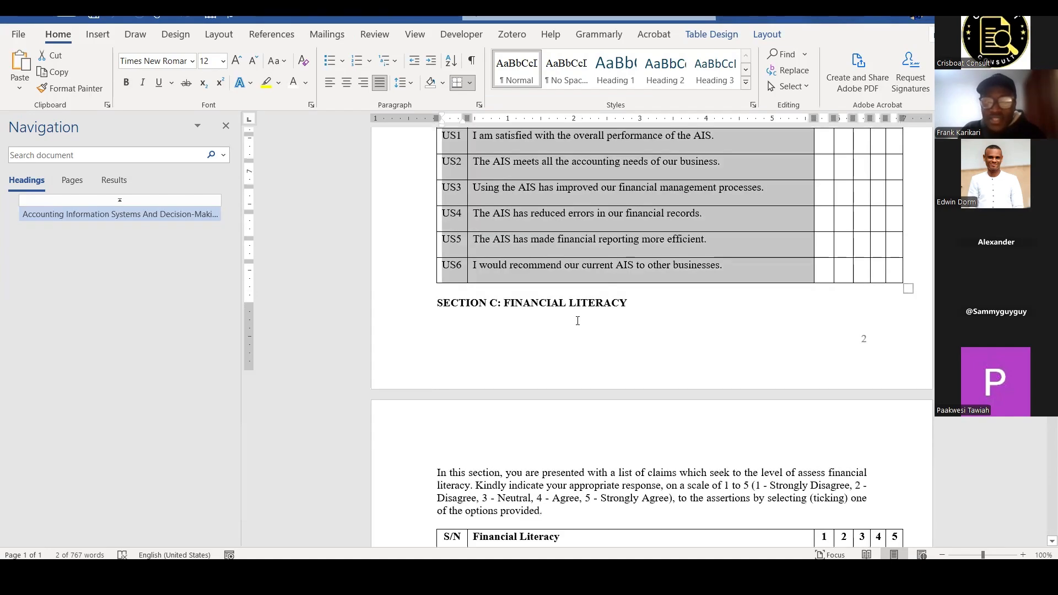
pyautogui.scroll(-3, 569, 321)
pyautogui.scroll(-3, 497, 295)
pyautogui.click(471, 295)
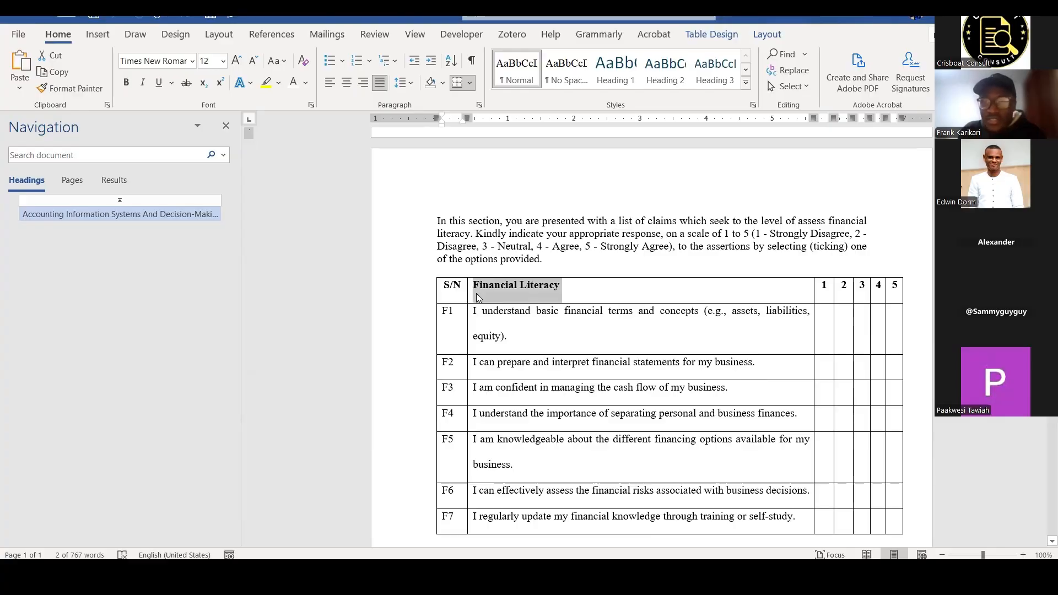
pyautogui.scroll(-2, 443, 293)
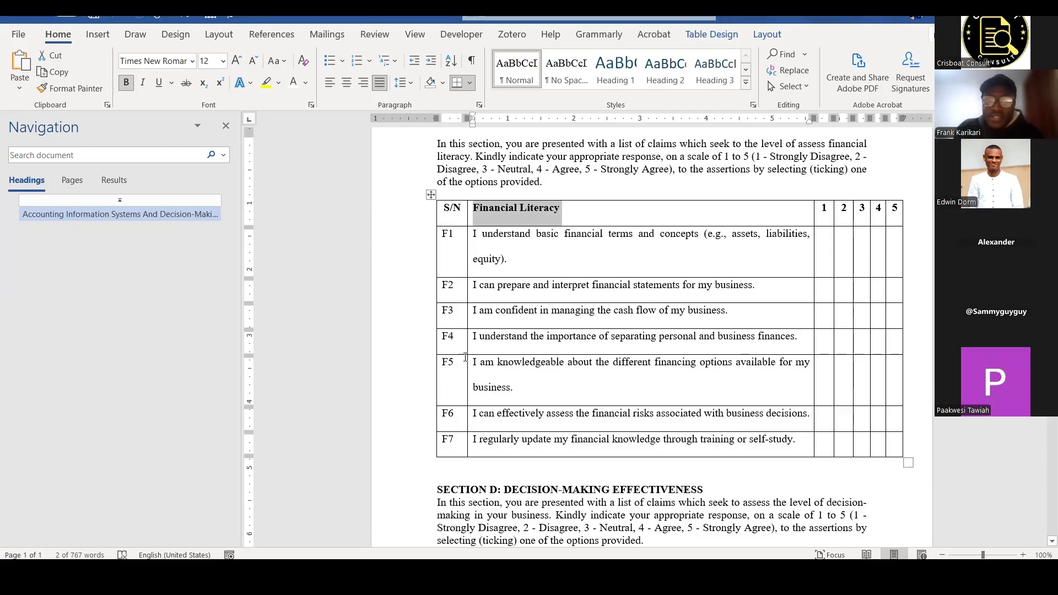
pyautogui.moveTo(464, 357); pyautogui.dragTo(523, 237)
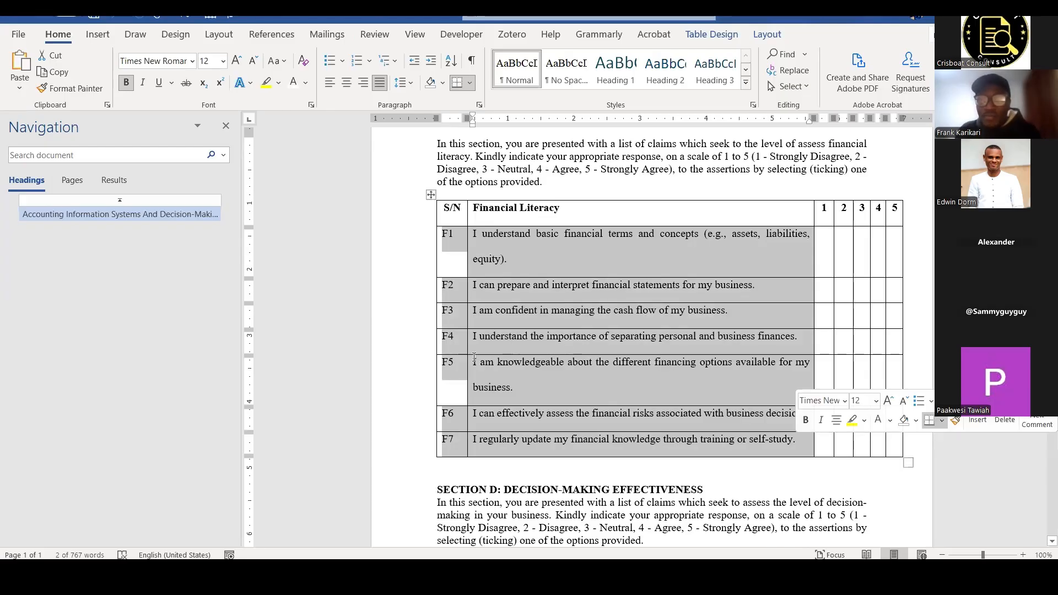
# Review the Decision-Making Effectiveness items D1 to D7 in Section D and highlight the construct's heading.
pyautogui.scroll(-4, 479, 347)
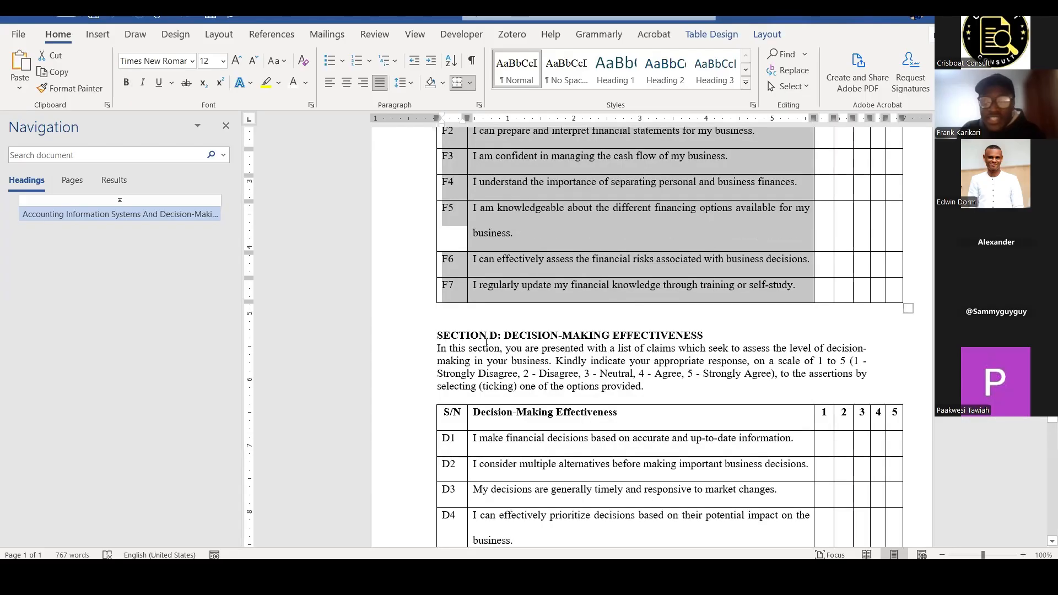
pyautogui.click(543, 353)
pyautogui.scroll(-1, 541, 361)
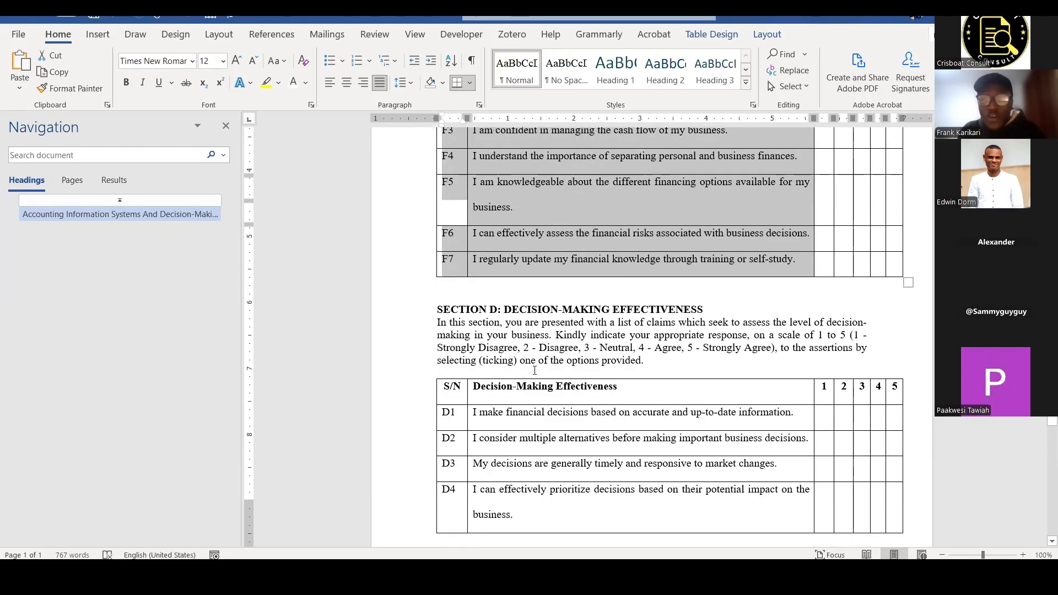
pyautogui.scroll(-2, 535, 371)
pyautogui.scroll(-7, 651, 264)
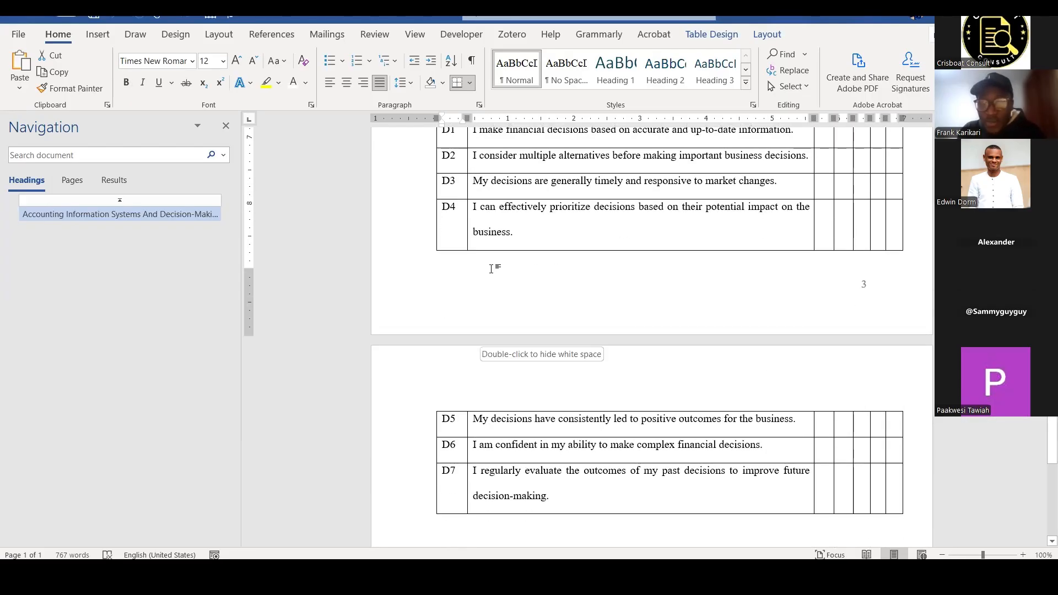
pyautogui.scroll(5, 478, 267)
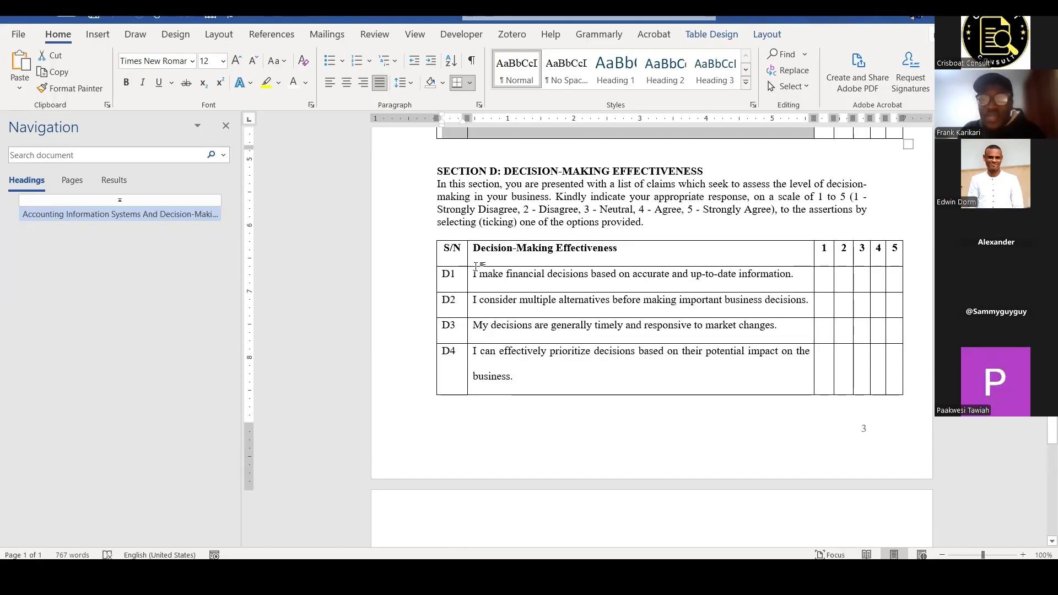
pyautogui.moveTo(483, 271); pyautogui.dragTo(590, 265)
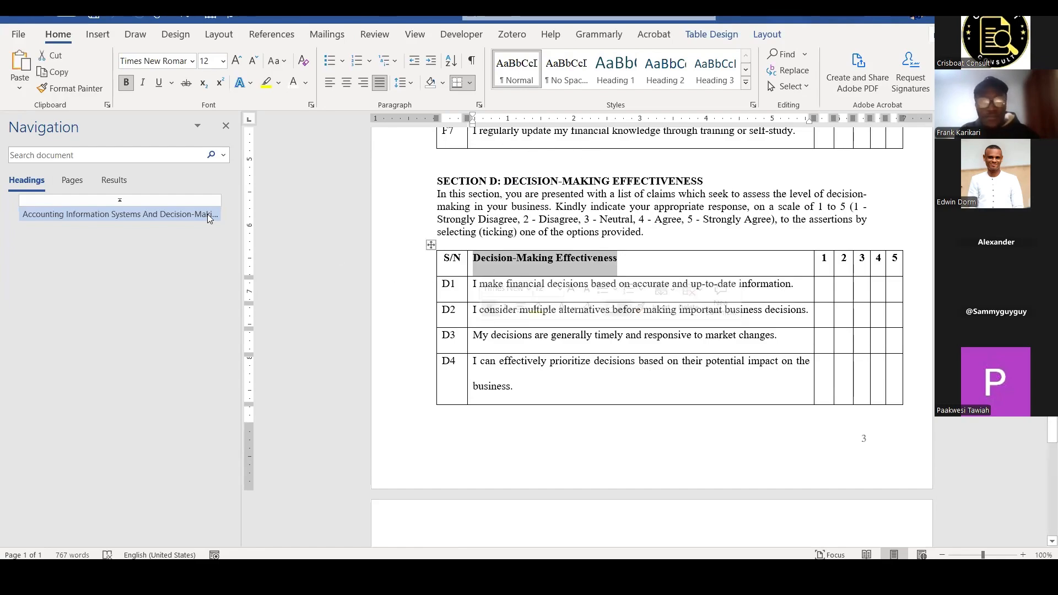
pyautogui.click(311, 228)
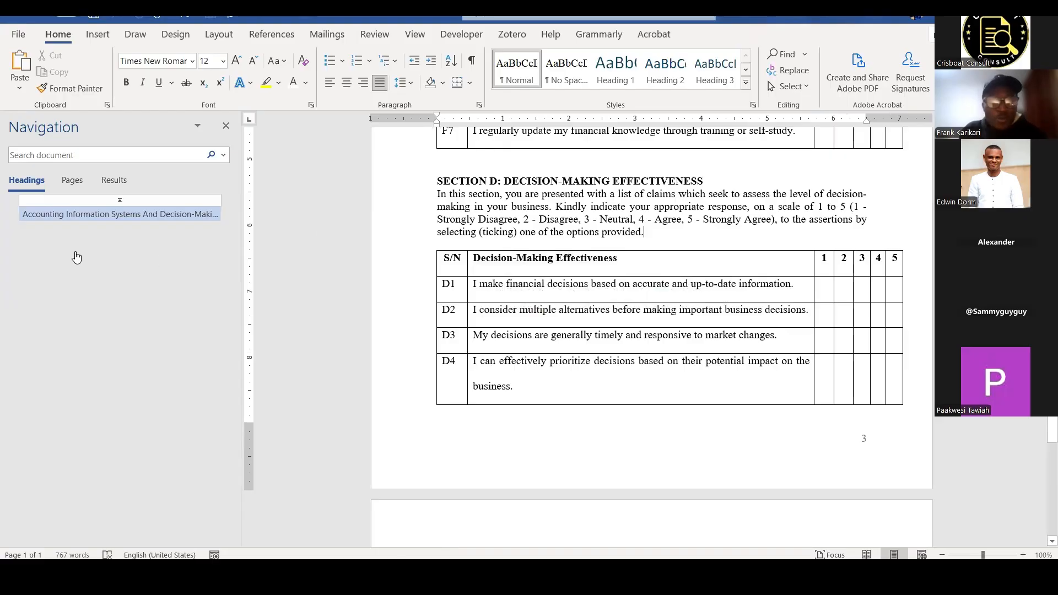
# Switch to SmartPLS 4 and try to use the SmartPLS_Tutorial folder in Downloads as a new workspace.
pyautogui.hotkey('alt', 'Tab')
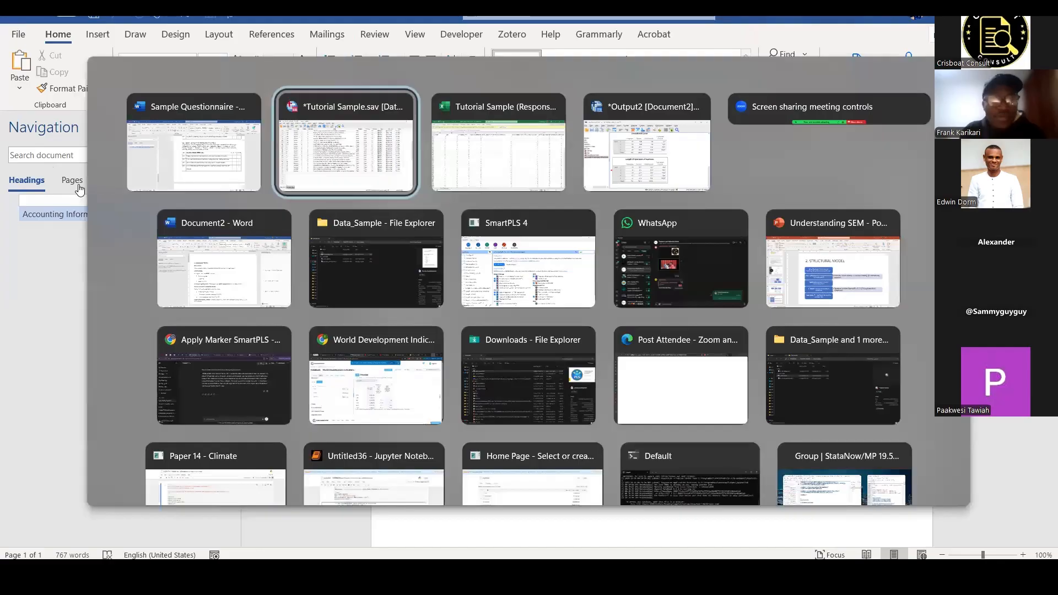
pyautogui.click(528, 259)
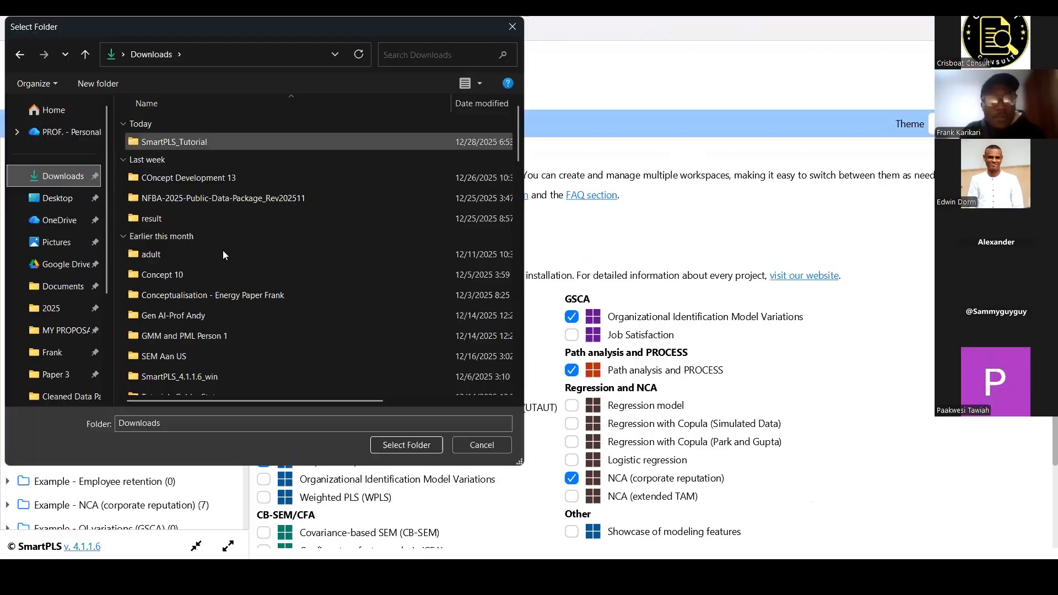
pyautogui.click(182, 142)
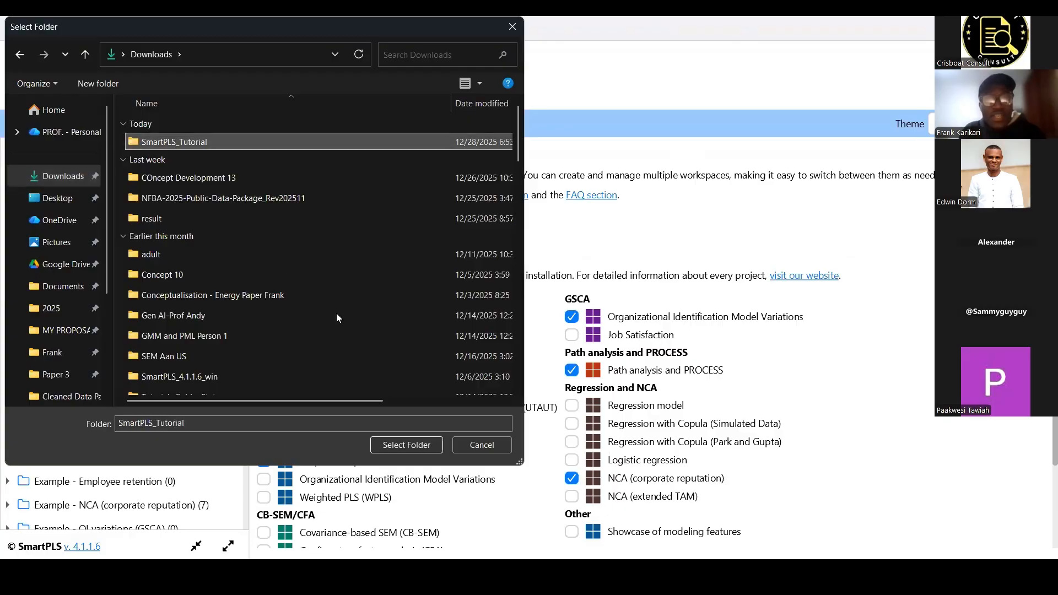
pyautogui.doubleClick(182, 142)
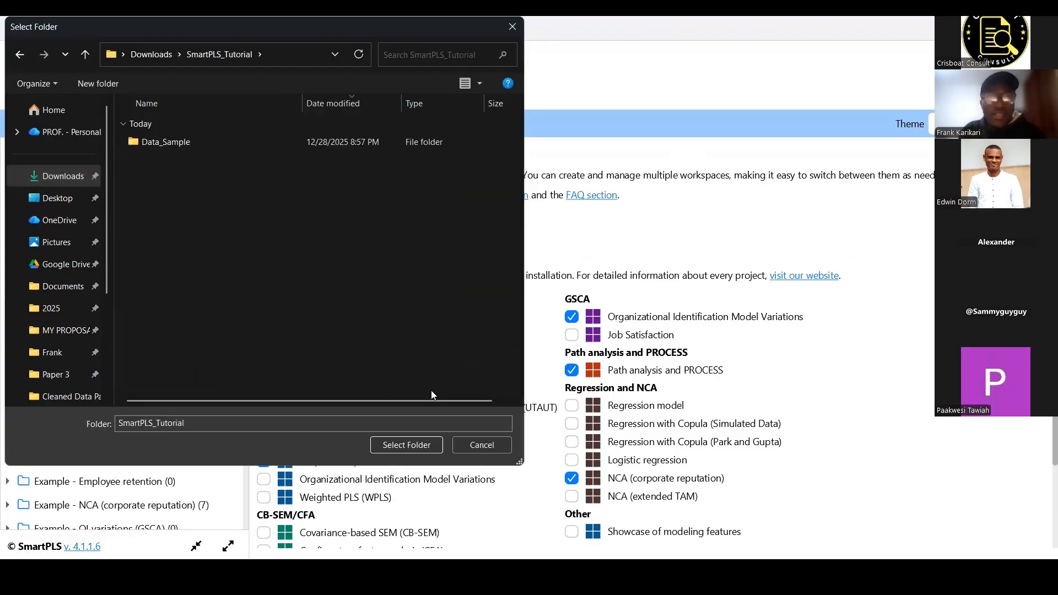
pyautogui.click(410, 442)
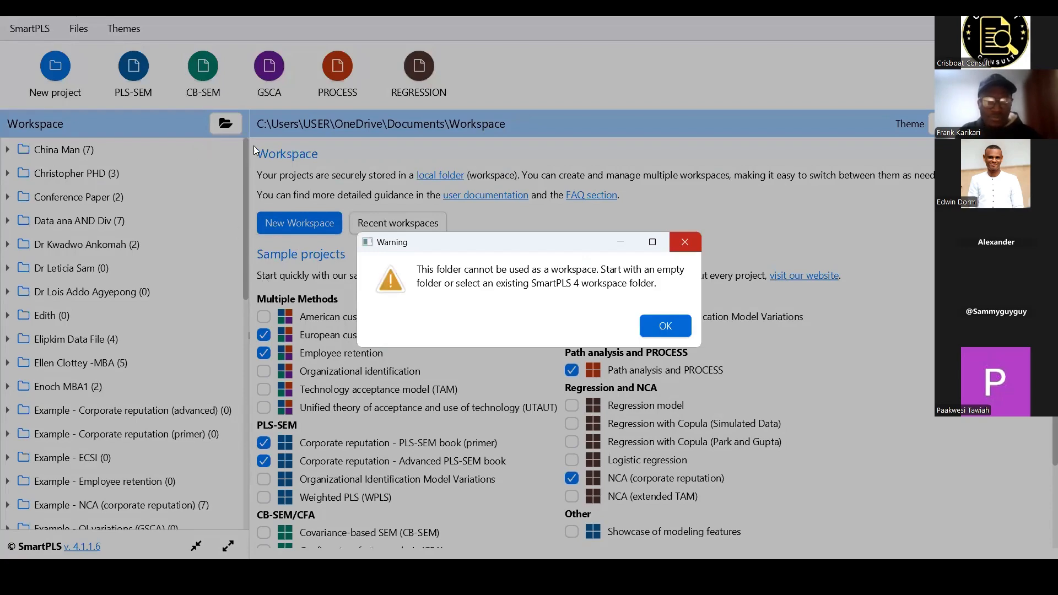
pyautogui.press('Return')
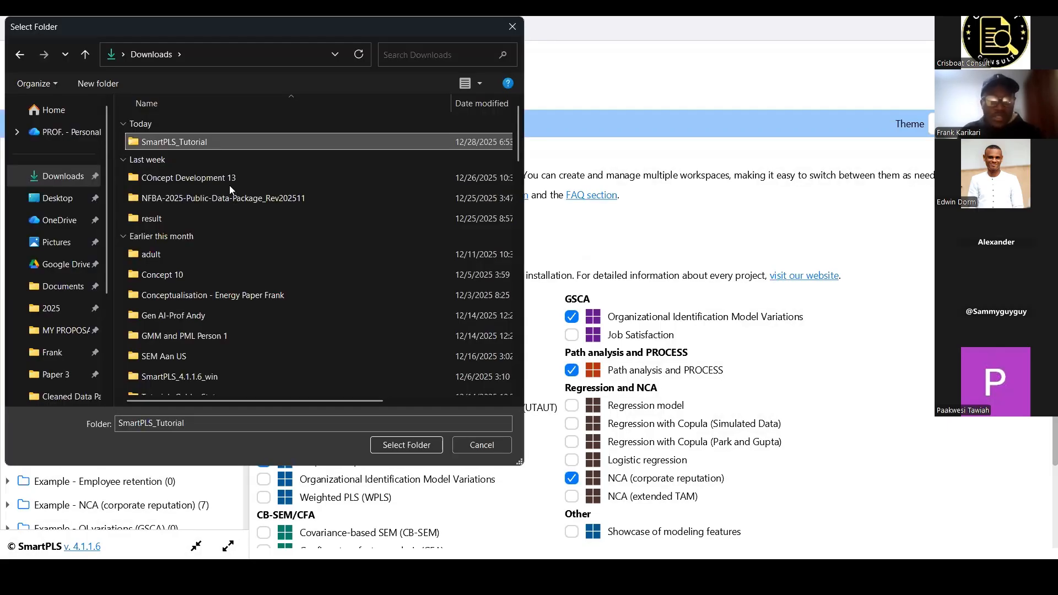
# Create a folder named Workspace SmartPLS 2026 inside SmartPLS_Tutorial and select it as the new workspace.
pyautogui.press('Return')
pyautogui.hotkey('ctrl', 'shift', 'n')
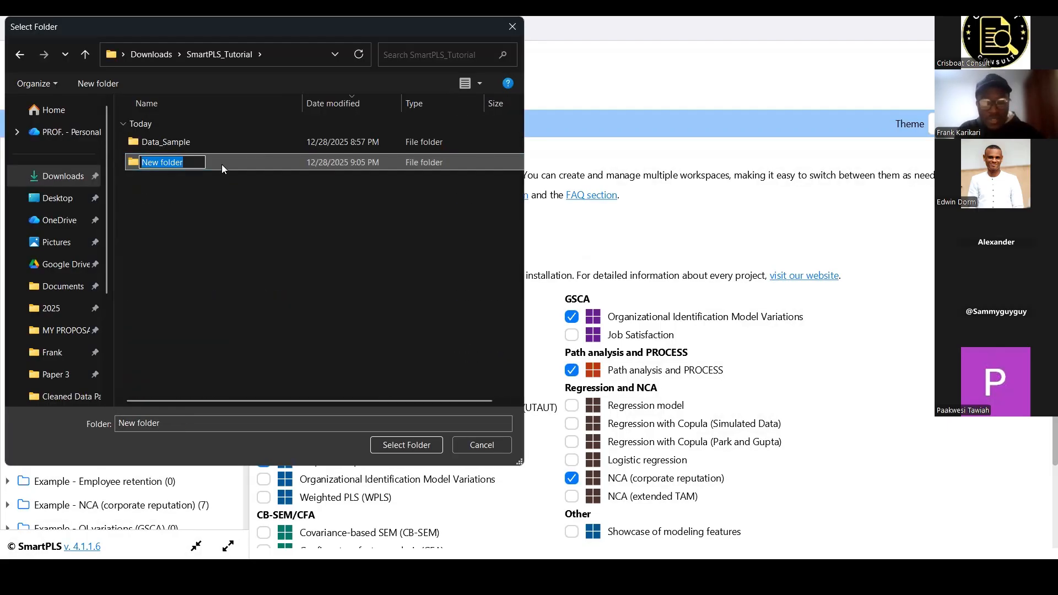
pyautogui.write('Workspace Sm')
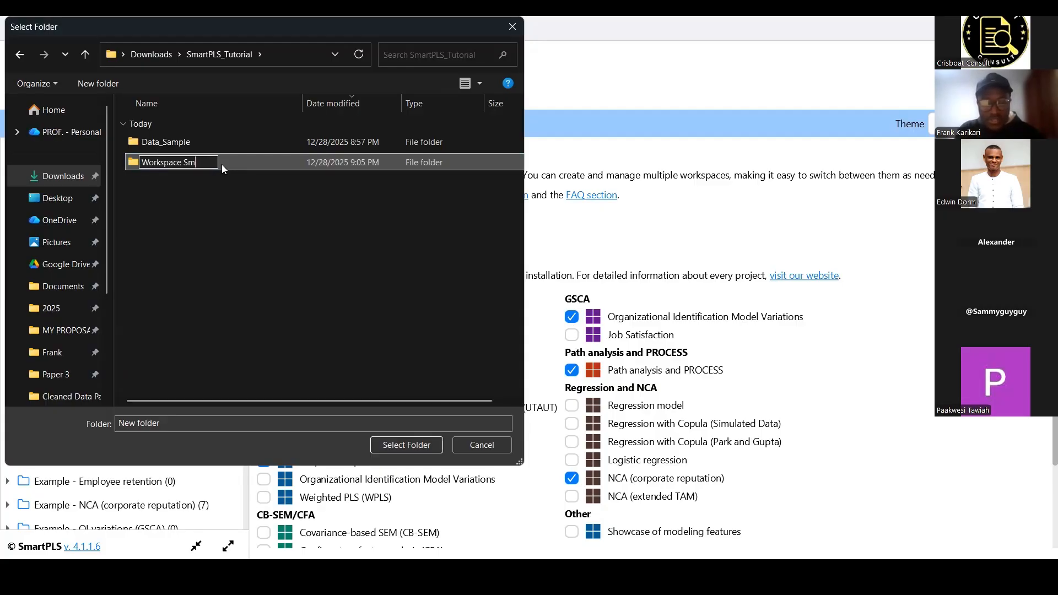
pyautogui.write('artPLS 2026')
pyautogui.press('Return')
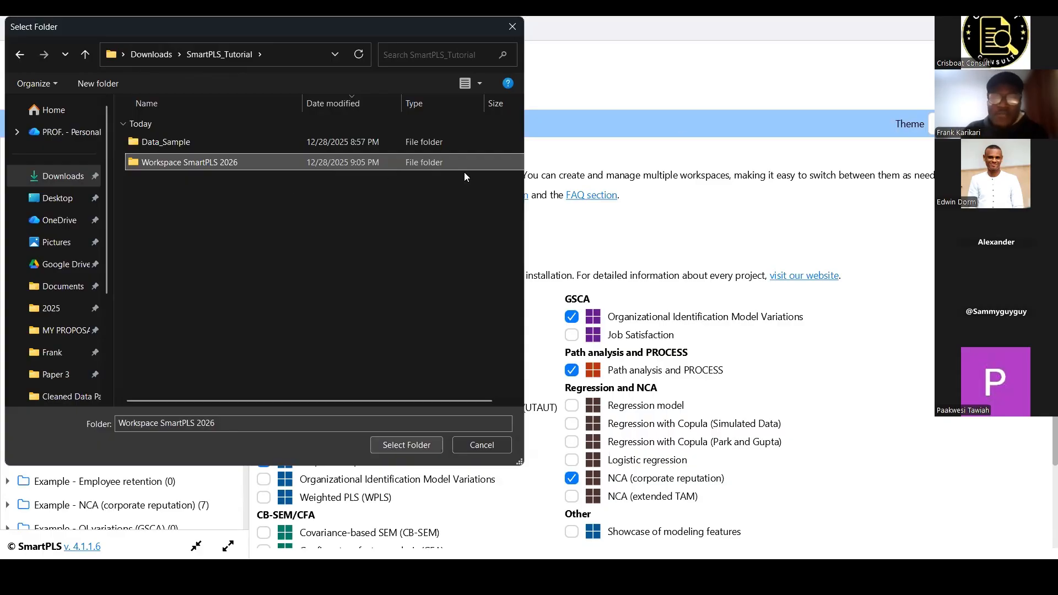
pyautogui.press('Return')
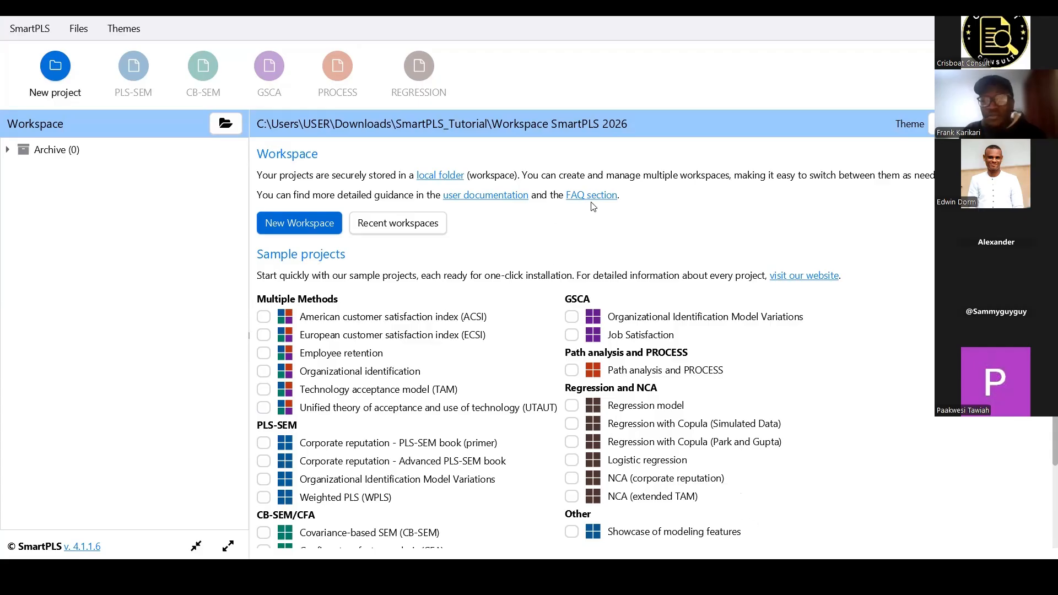
# Create a new project named SmartPLS Project1 2026 in the workspace.
pyautogui.click(73, 72)
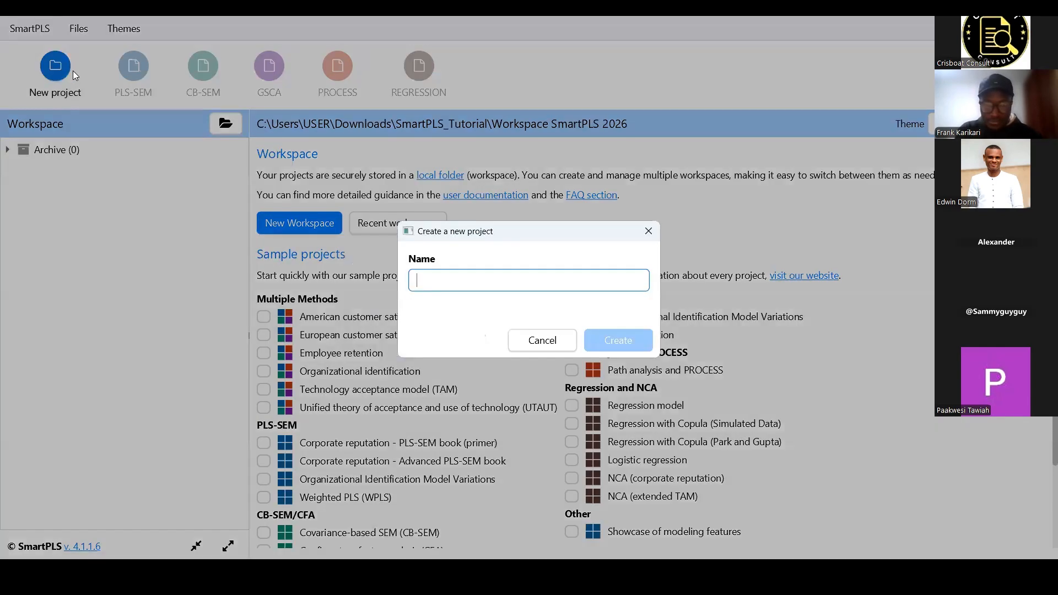
pyautogui.write('SmartP')
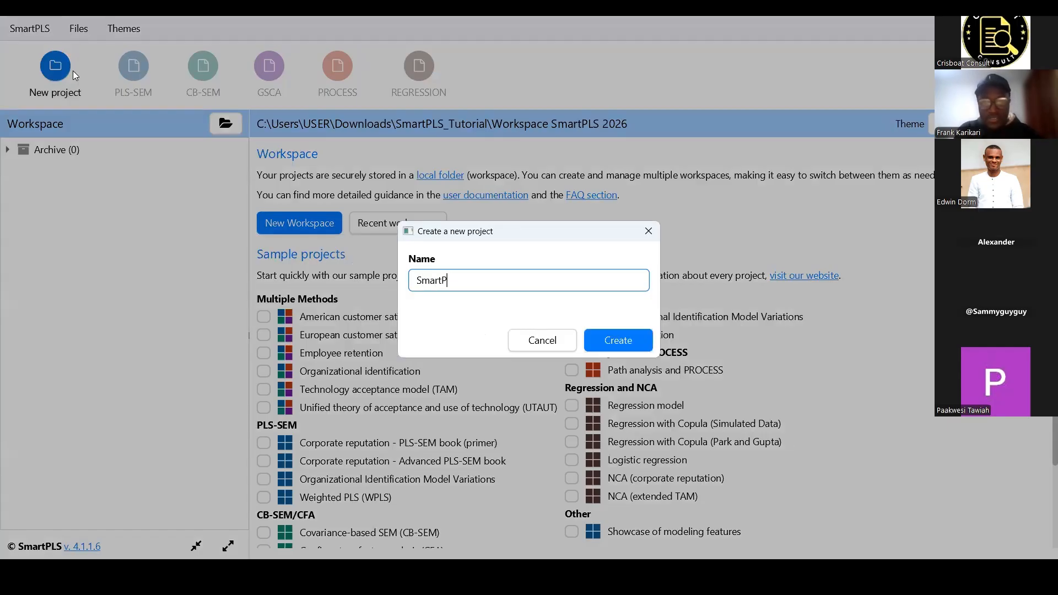
pyautogui.write('LS Project1 202')
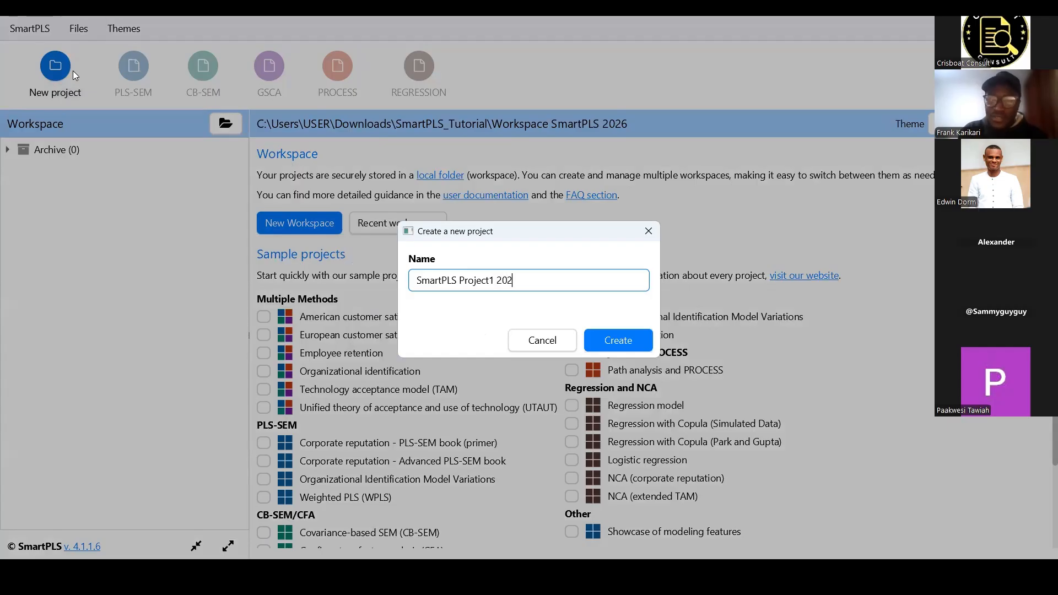
pyautogui.write('6')
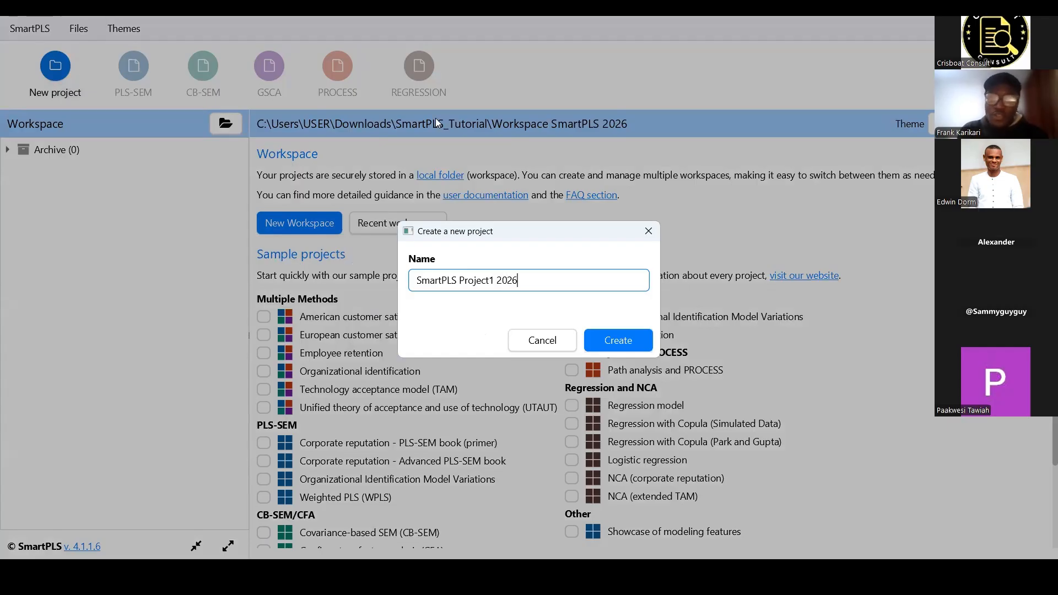
pyautogui.click(608, 344)
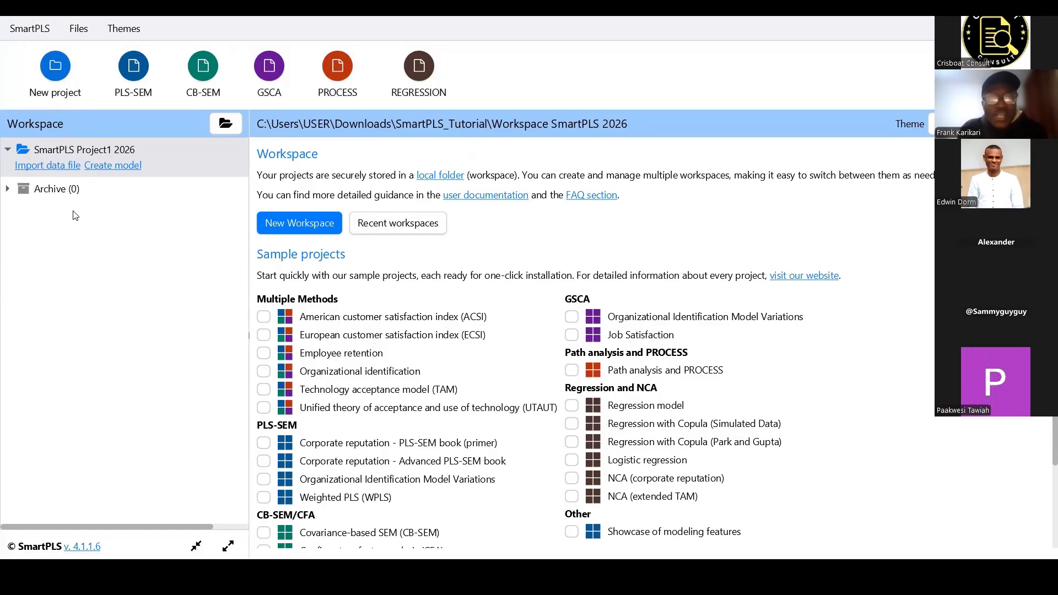
# Open the Tutorial Sample (Responses) Excel file from the Data_Sample folder in SmartPLS_Tutorial for import into SmartPLS Project1 2026.
pyautogui.click(68, 166)
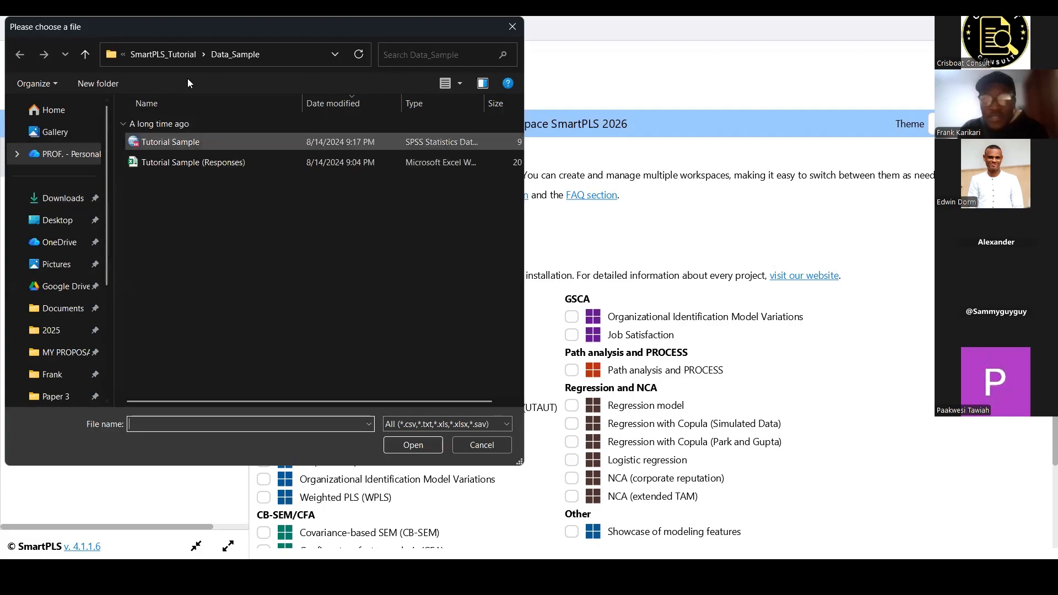
pyautogui.click(61, 198)
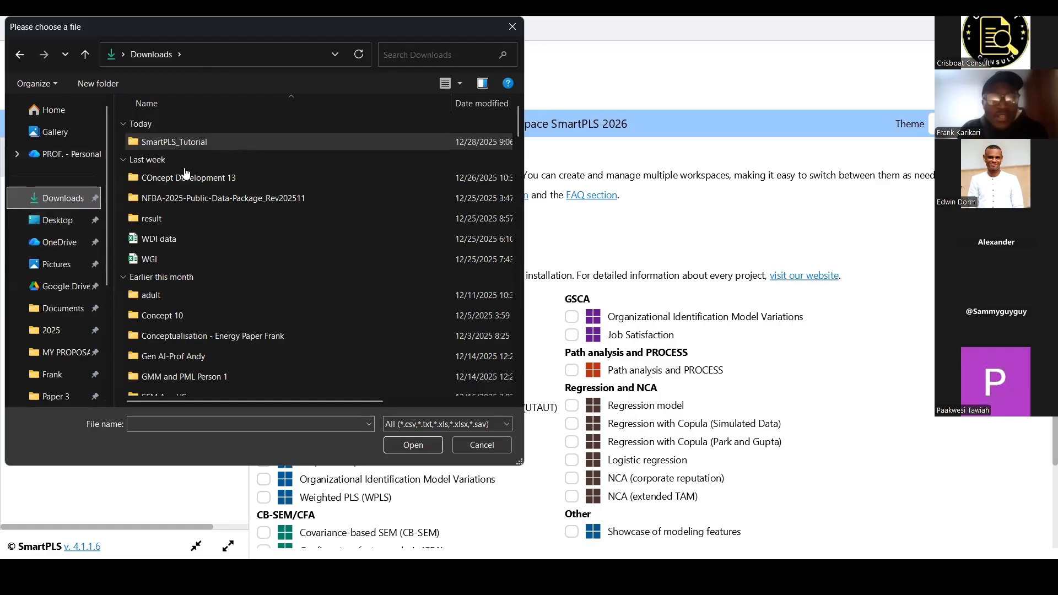
pyautogui.doubleClick(205, 142)
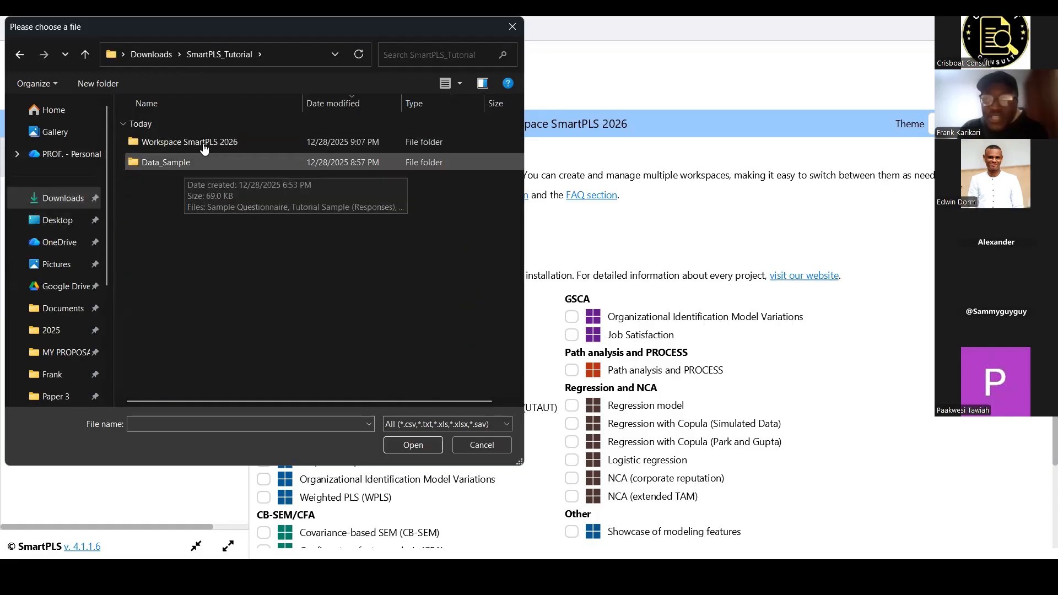
pyautogui.click(204, 147)
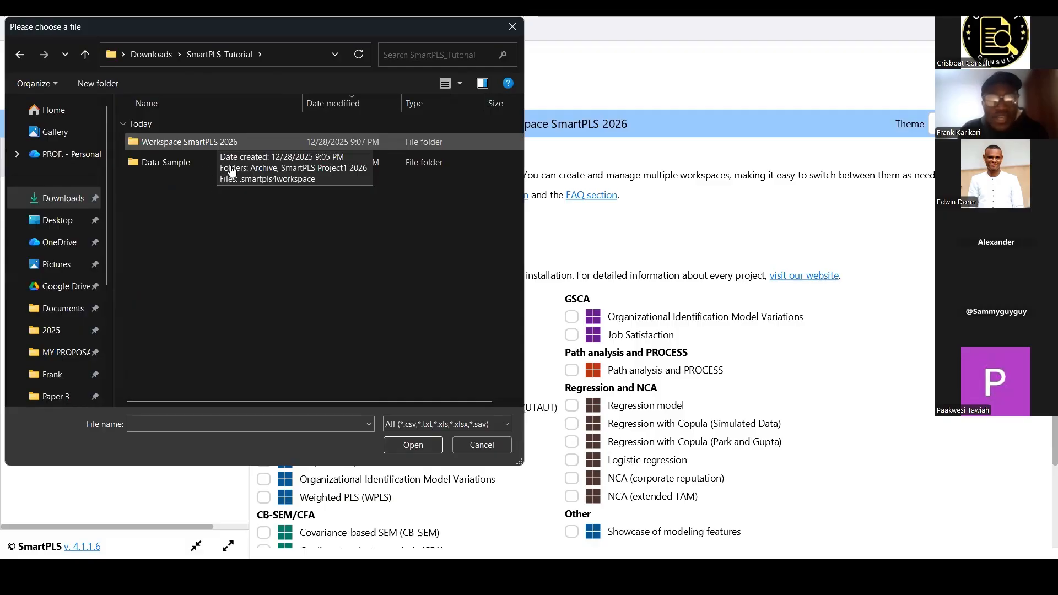
pyautogui.click(216, 164)
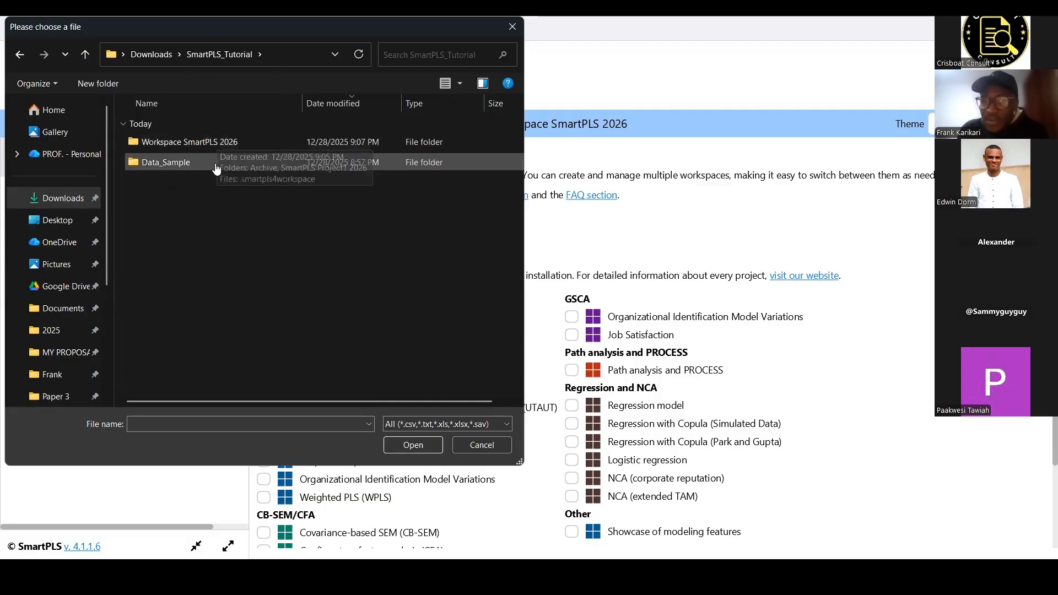
pyautogui.doubleClick(216, 169)
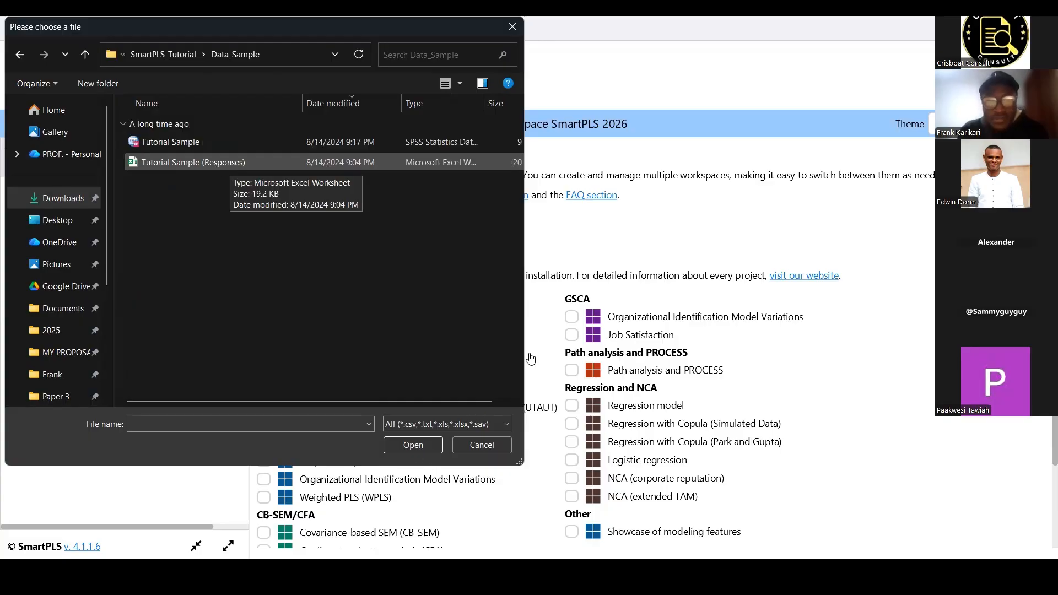
pyautogui.click(230, 164)
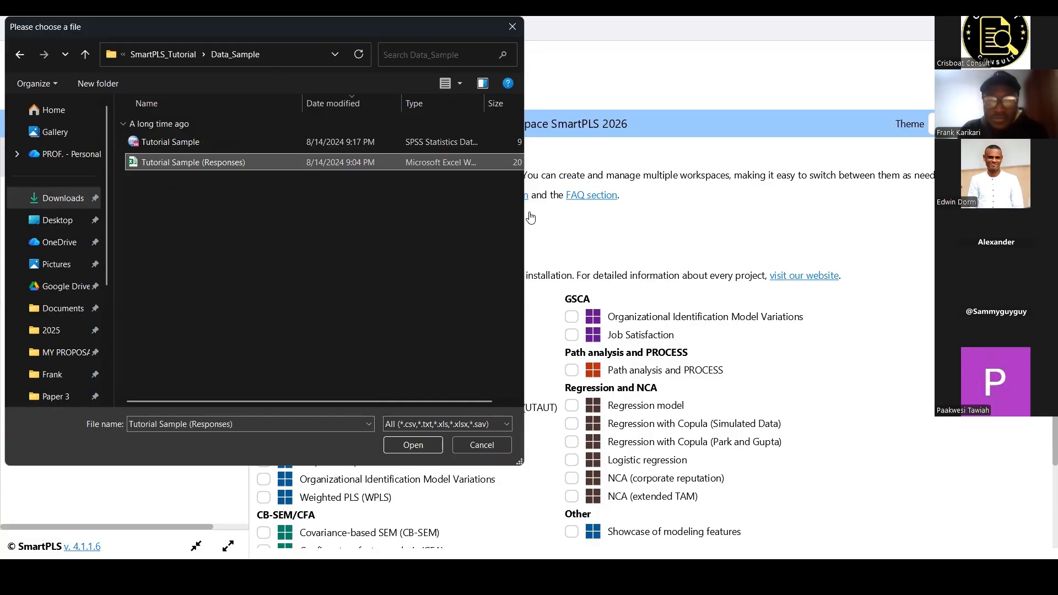
pyautogui.press('Return')
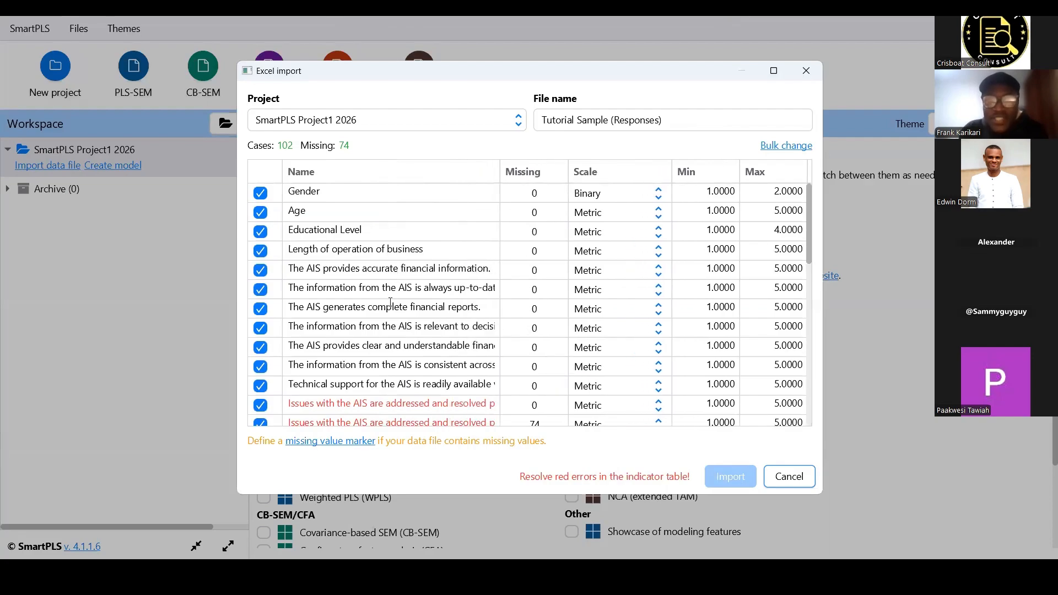
# Examine the import's indicator table for duplicate item names and missing values.
pyautogui.scroll(-4, 390, 302)
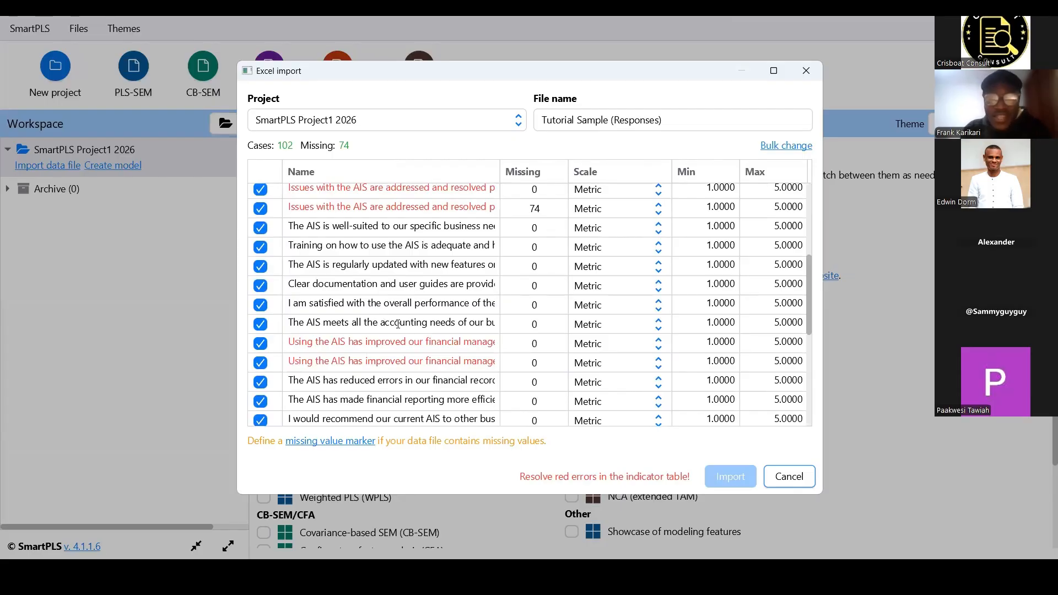
pyautogui.scroll(4, 397, 331)
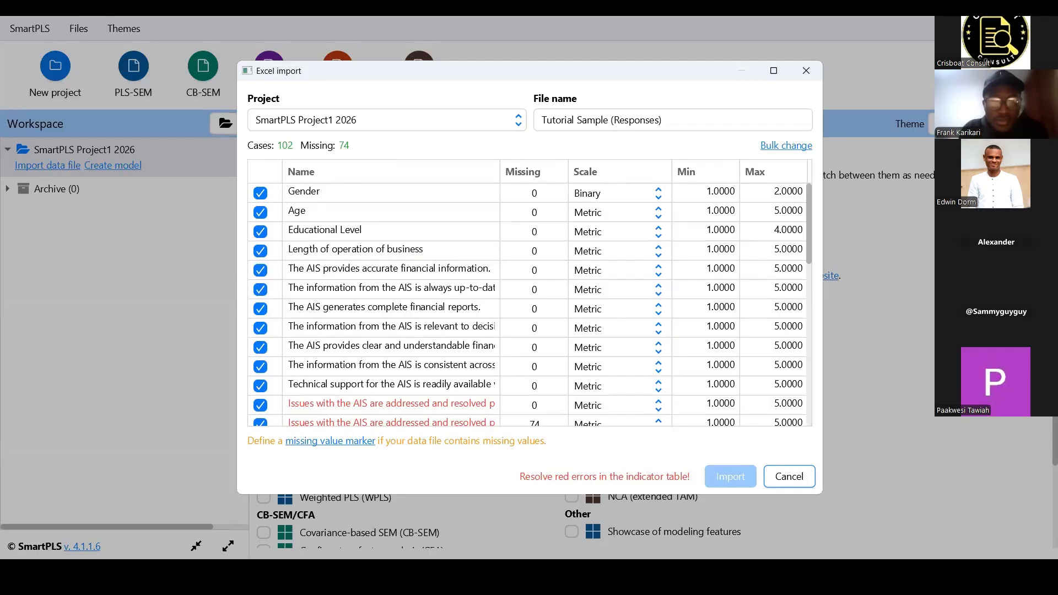
pyautogui.scroll(-2, 361, 317)
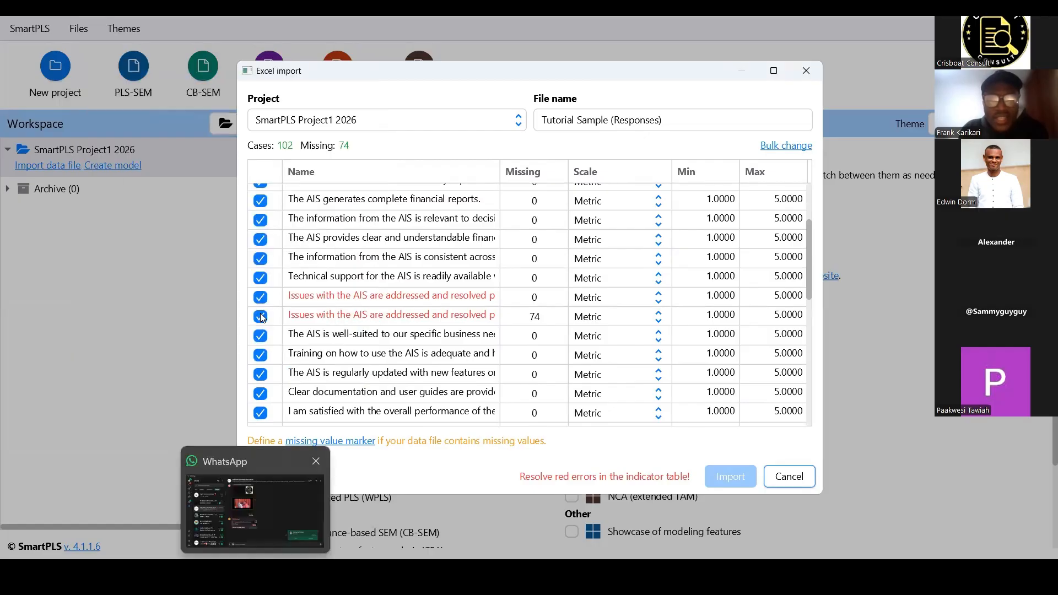
pyautogui.click(260, 317)
pyautogui.click(326, 319)
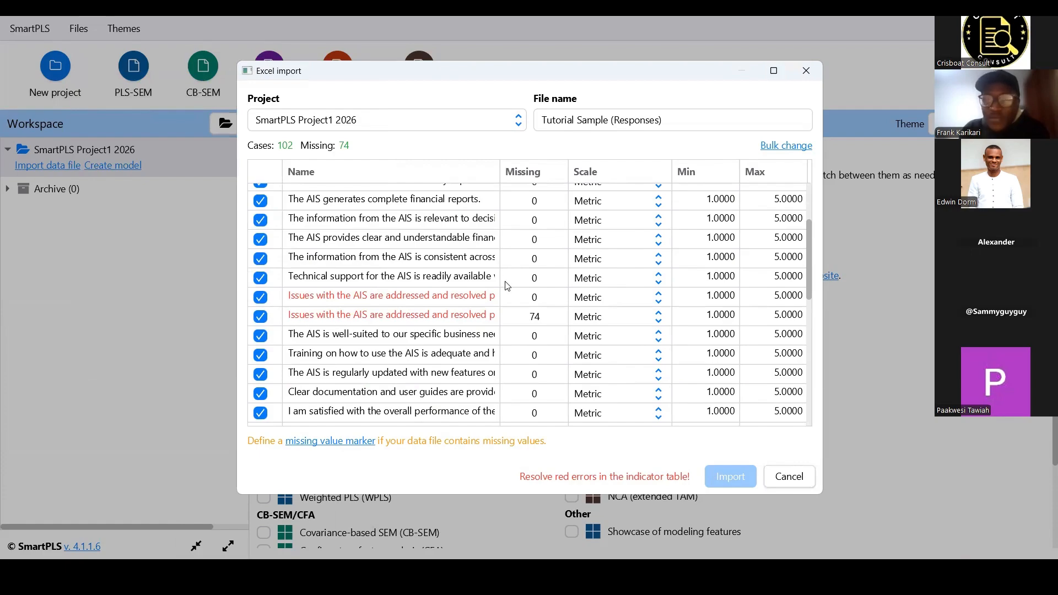
pyautogui.scroll(3, 507, 286)
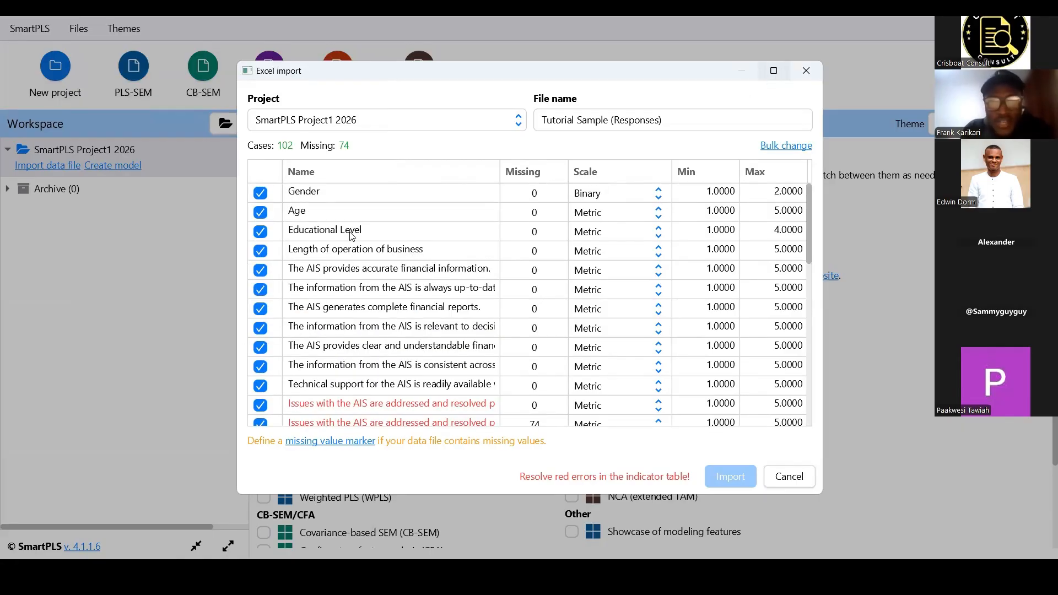
# Maximize the Excel import window and exclude the duplicate "Issues with the AIS are addressed and resolved promptly." indicator that has missing values.
pyautogui.click(774, 71)
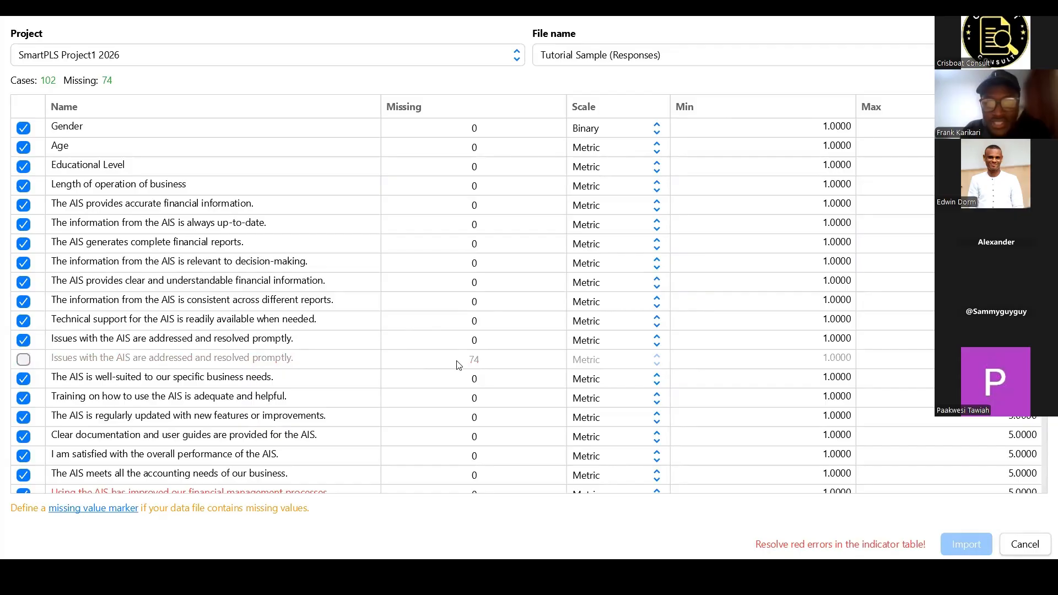
pyautogui.click(23, 359)
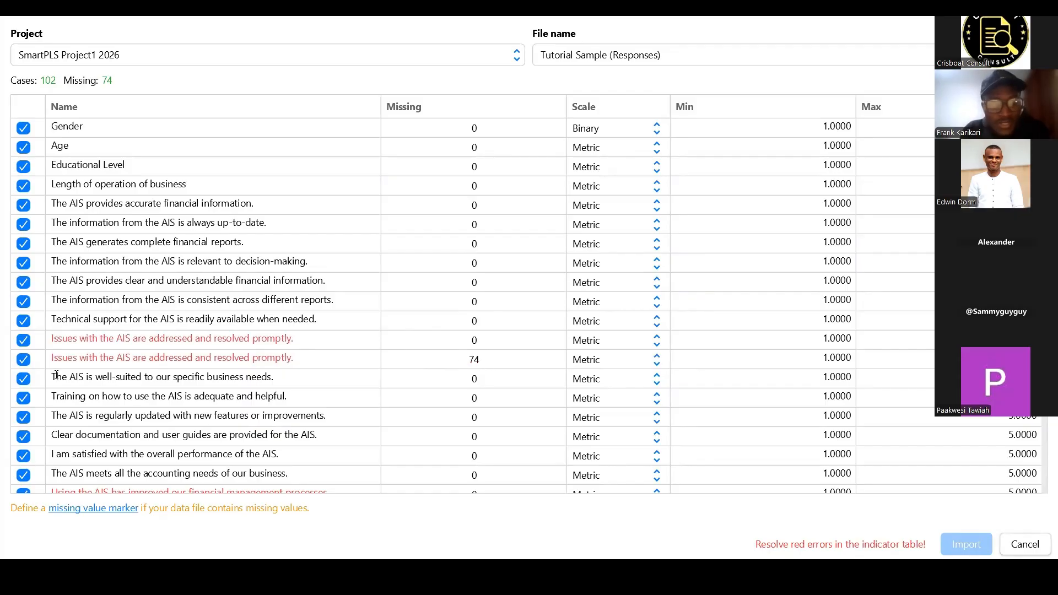
pyautogui.click(24, 360)
pyautogui.click(25, 362)
pyautogui.click(31, 361)
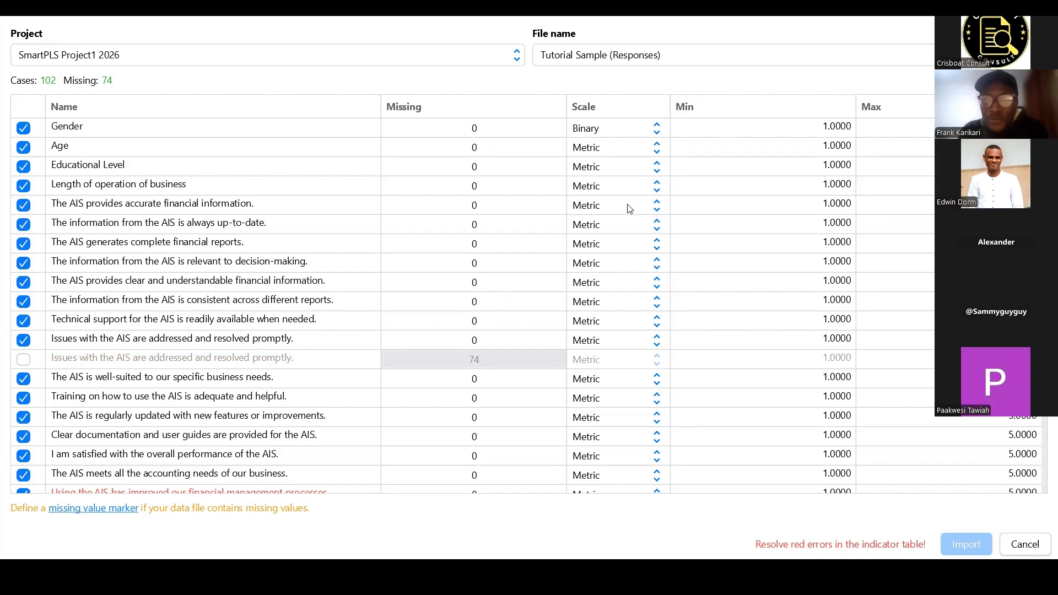
# Review the scale types assigned to the demographic variables and questionnaire items in the indicator table.
pyautogui.scroll(-6, 645, 226)
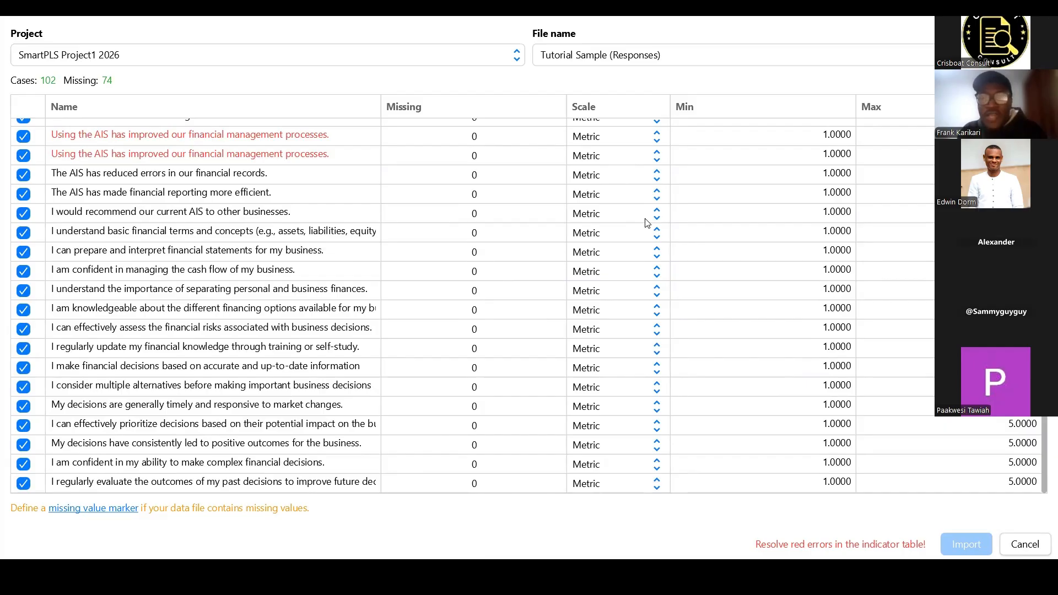
pyautogui.scroll(6, 639, 222)
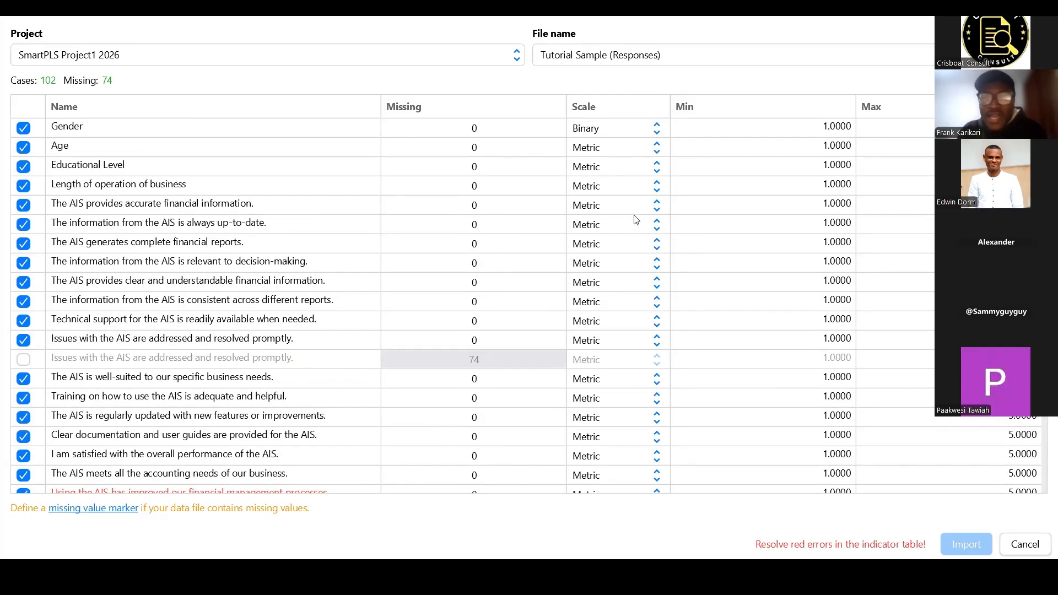
pyautogui.click(654, 172)
pyautogui.click(651, 174)
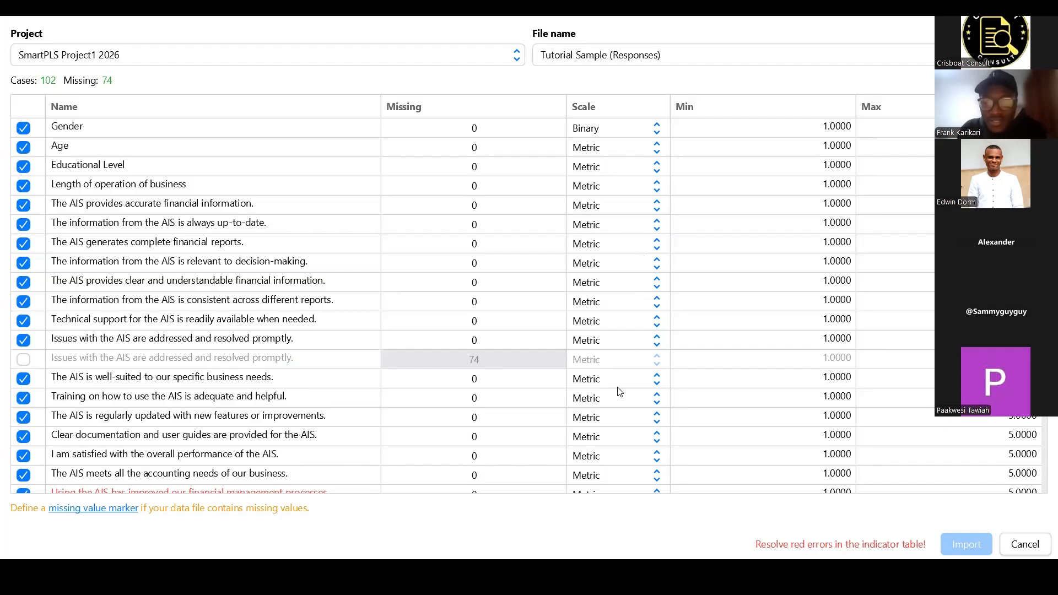
pyautogui.scroll(-6, 619, 392)
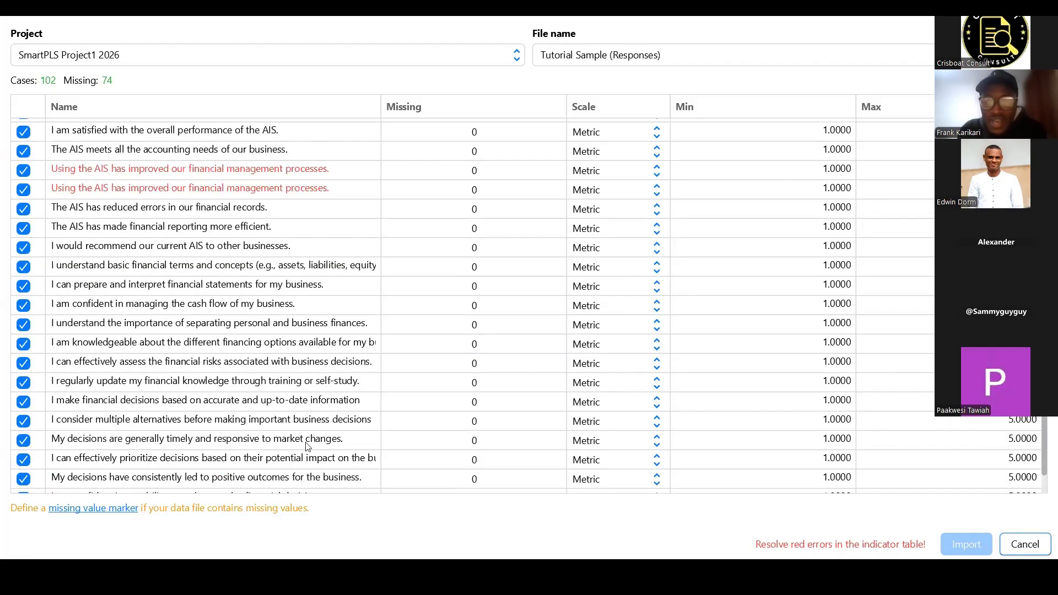
pyautogui.scroll(-1, 619, 371)
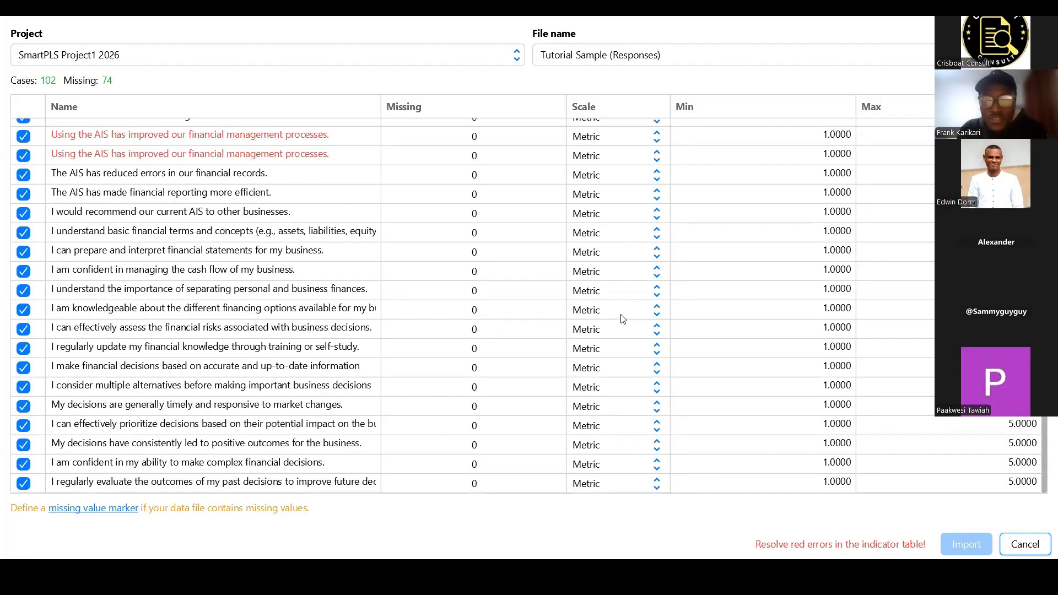
pyautogui.scroll(2, 640, 392)
pyautogui.scroll(-2, 635, 401)
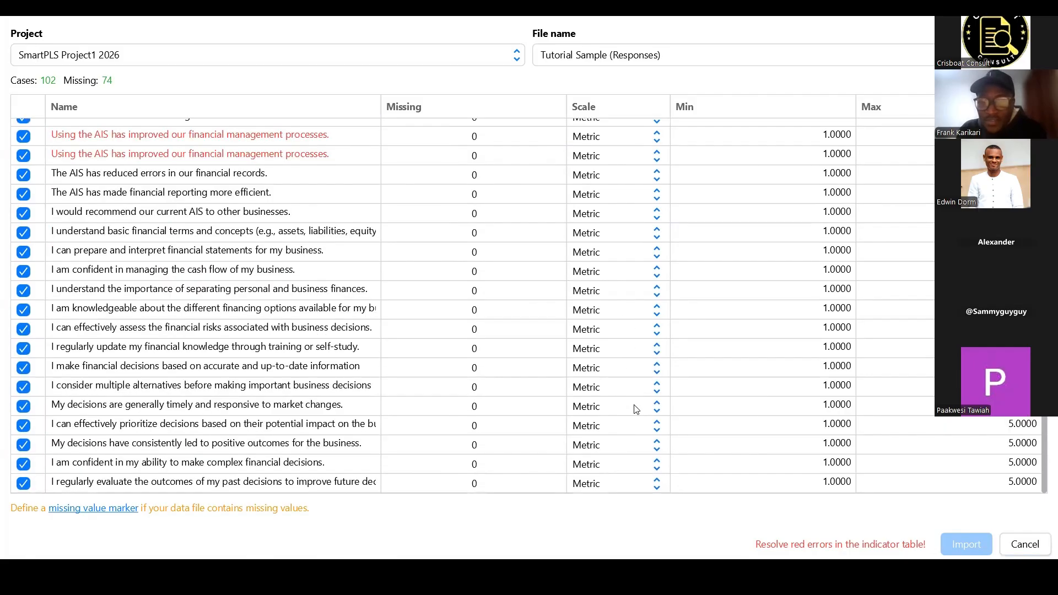
# Try the Ordinal scale for "I consider multiple alternatives before making important business decisions" and restore its scale to Metric.
pyautogui.click(633, 408)
pyautogui.click(633, 431)
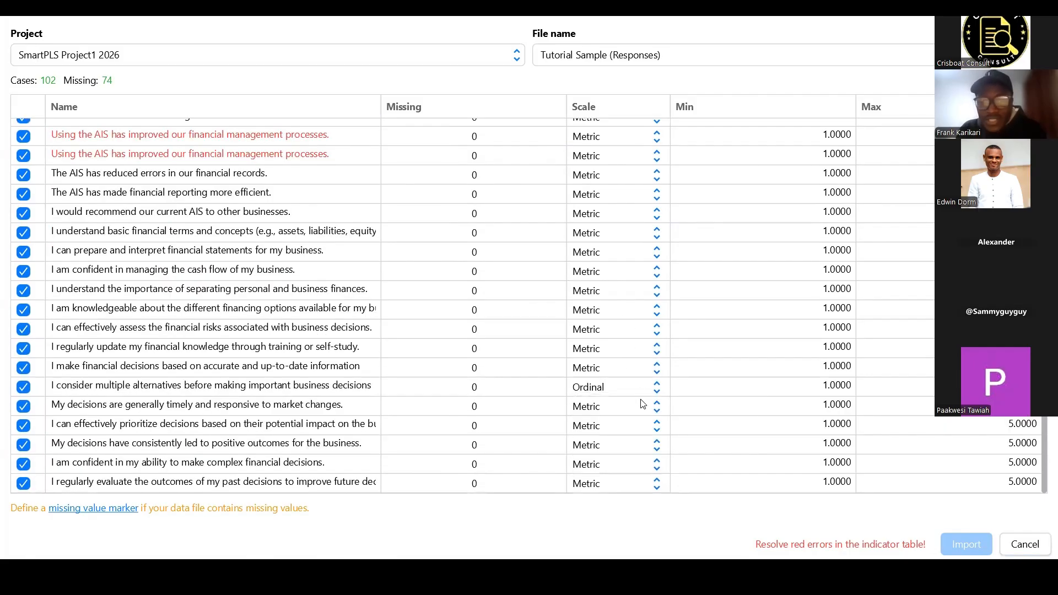
pyautogui.click(610, 407)
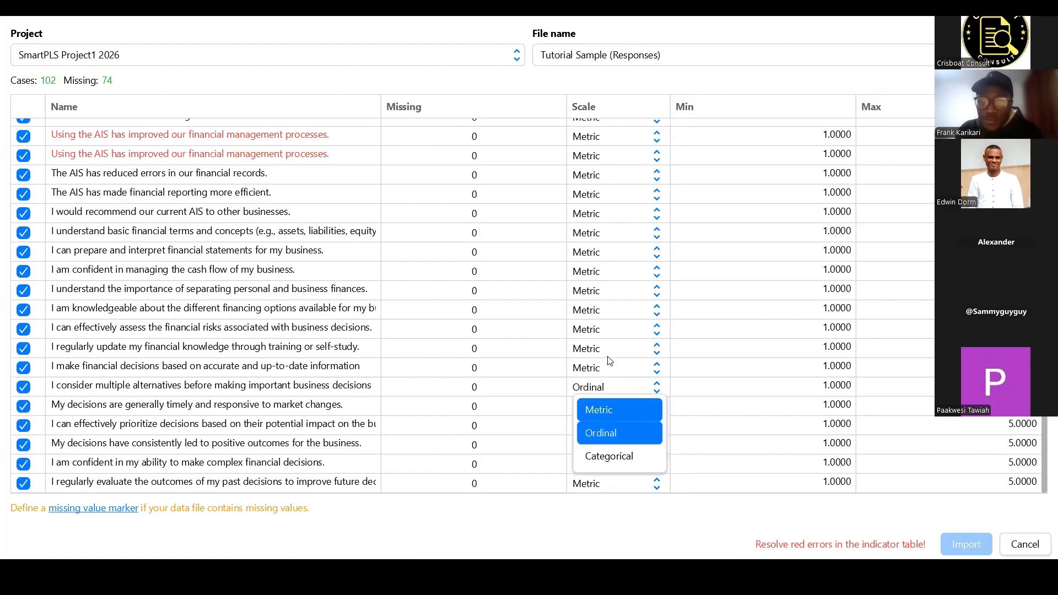
# Examine the minimum values, maximum values and remaining duplicate names across the whole indicator table.
pyautogui.scroll(10, 620, 358)
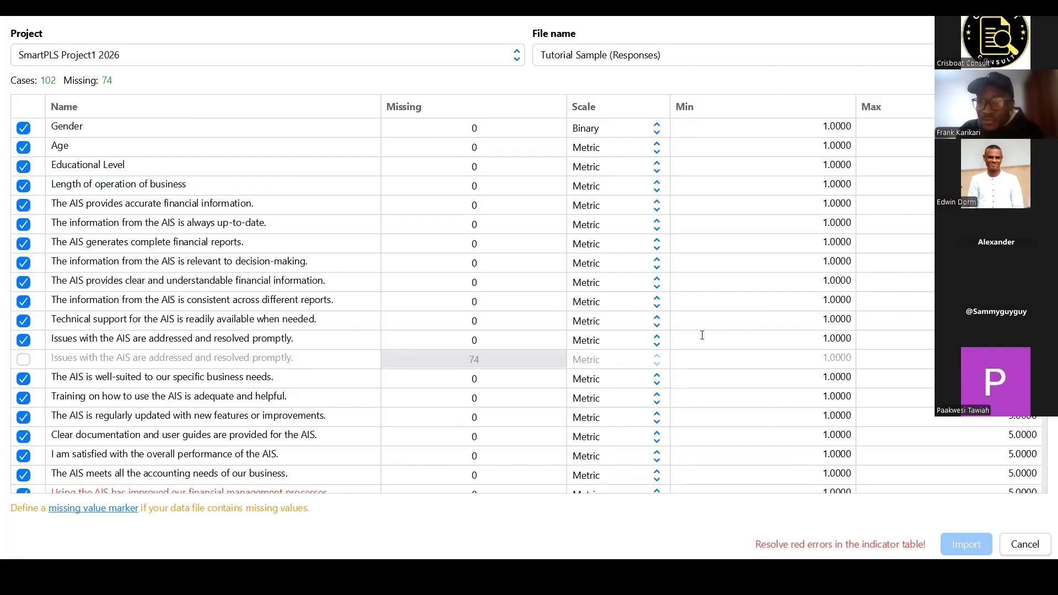
pyautogui.scroll(-5, 702, 335)
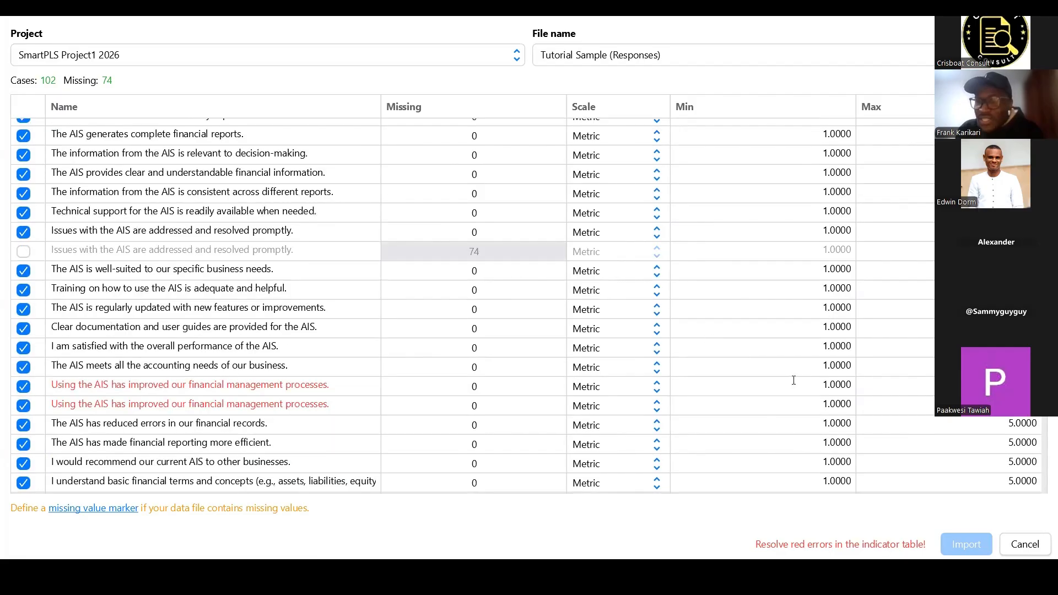
pyautogui.scroll(-10, 794, 382)
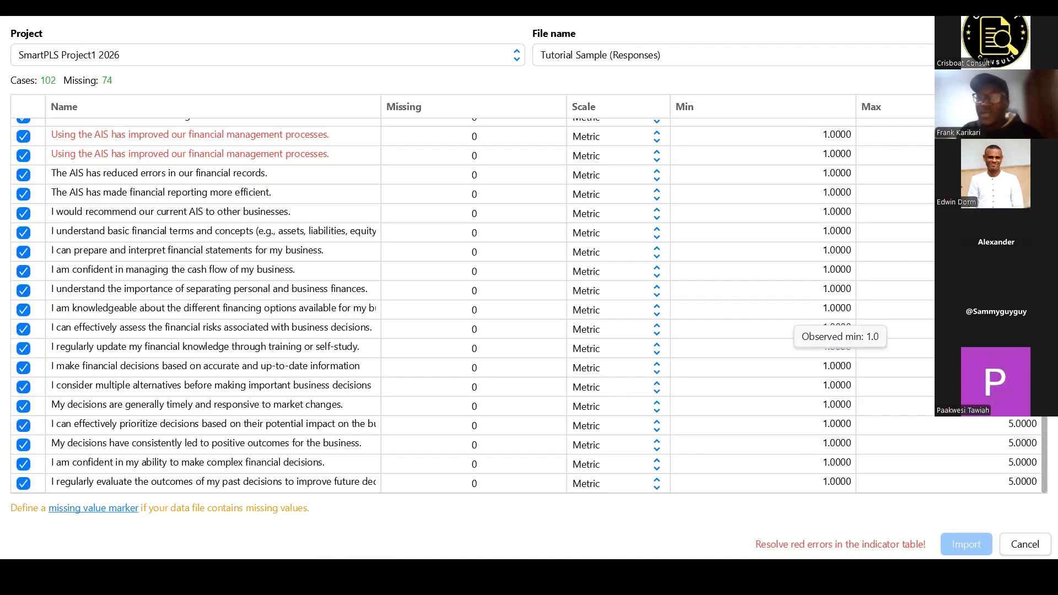
pyautogui.click(827, 484)
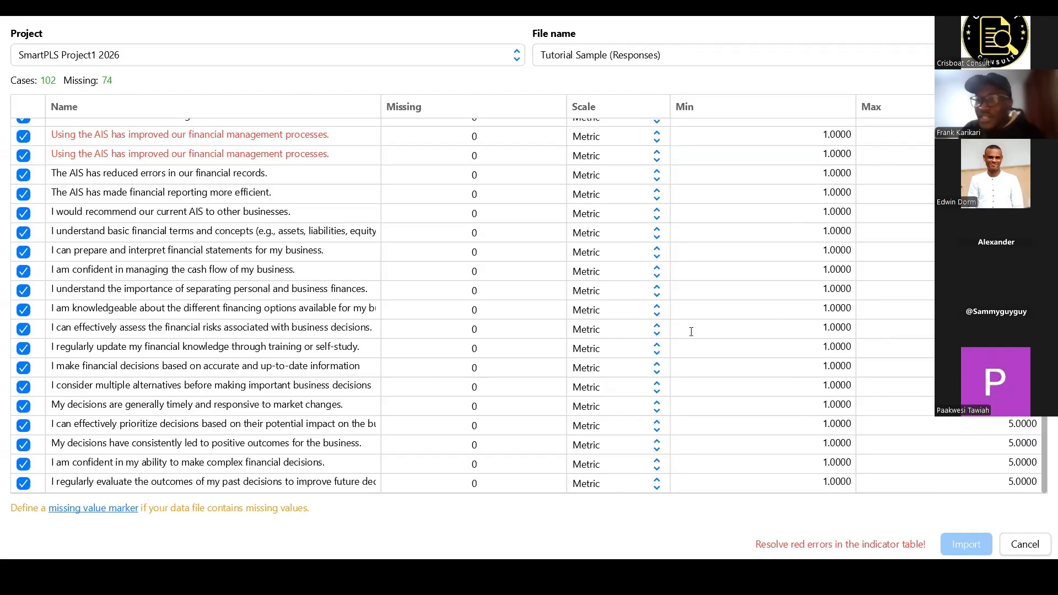
pyautogui.scroll(2, 832, 338)
pyautogui.scroll(-2, 825, 261)
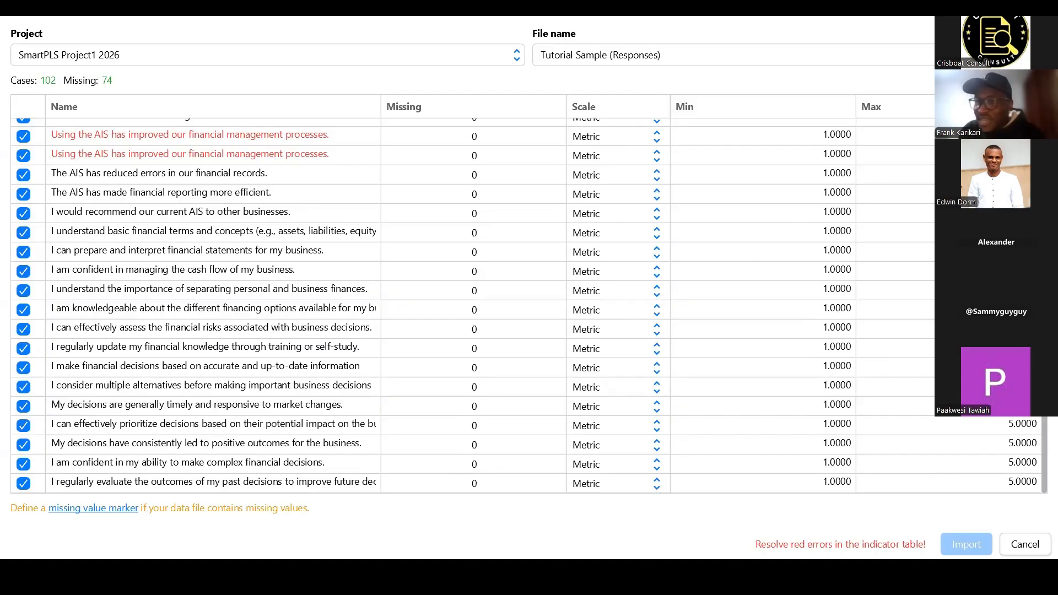
pyautogui.scroll(2, 825, 261)
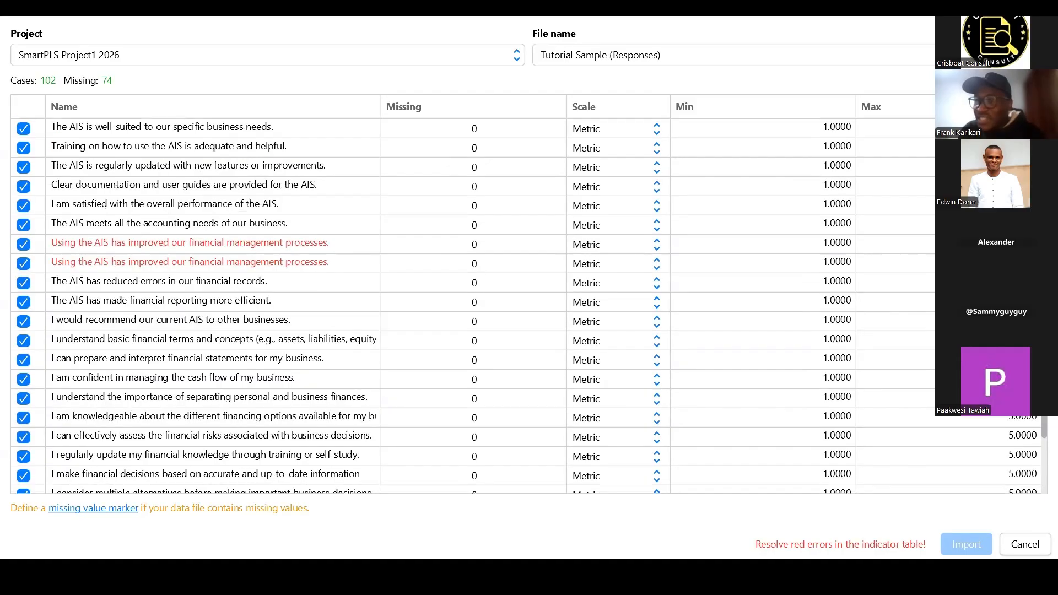
pyautogui.scroll(4, 529, 306)
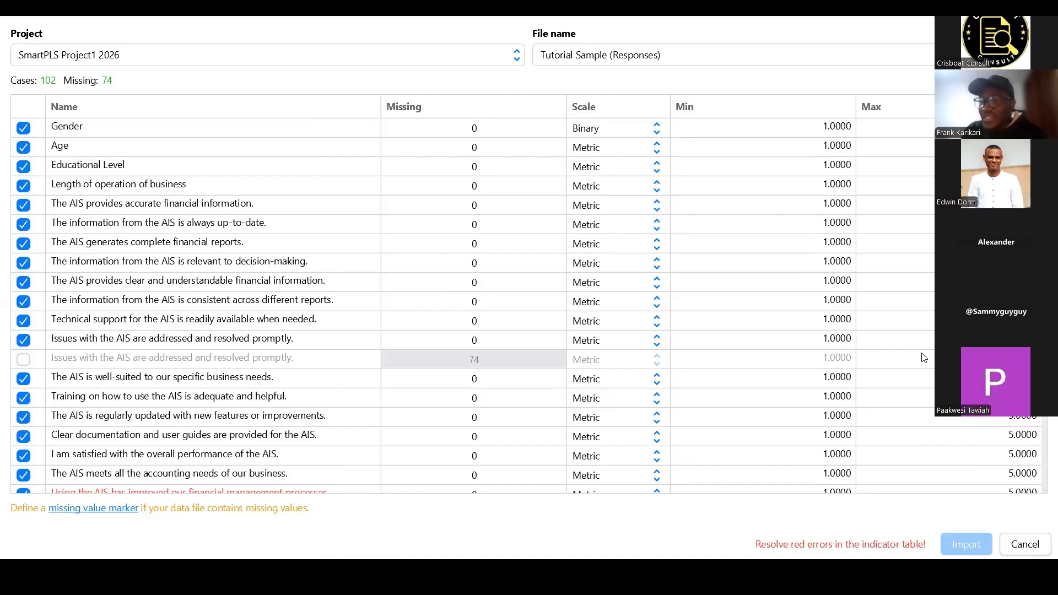
pyautogui.scroll(-2, 917, 359)
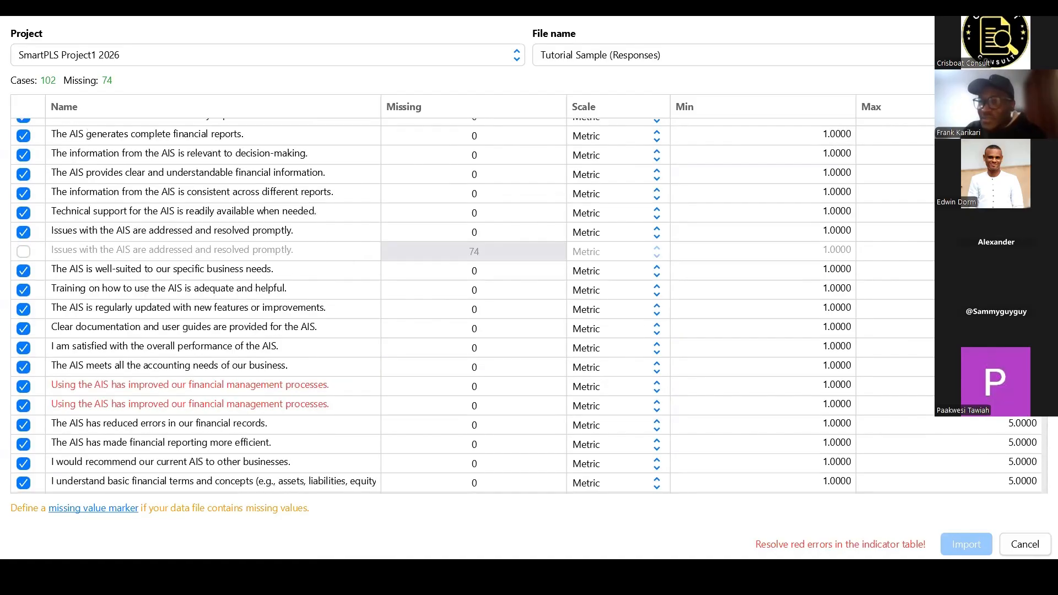
pyautogui.scroll(2, 527, 306)
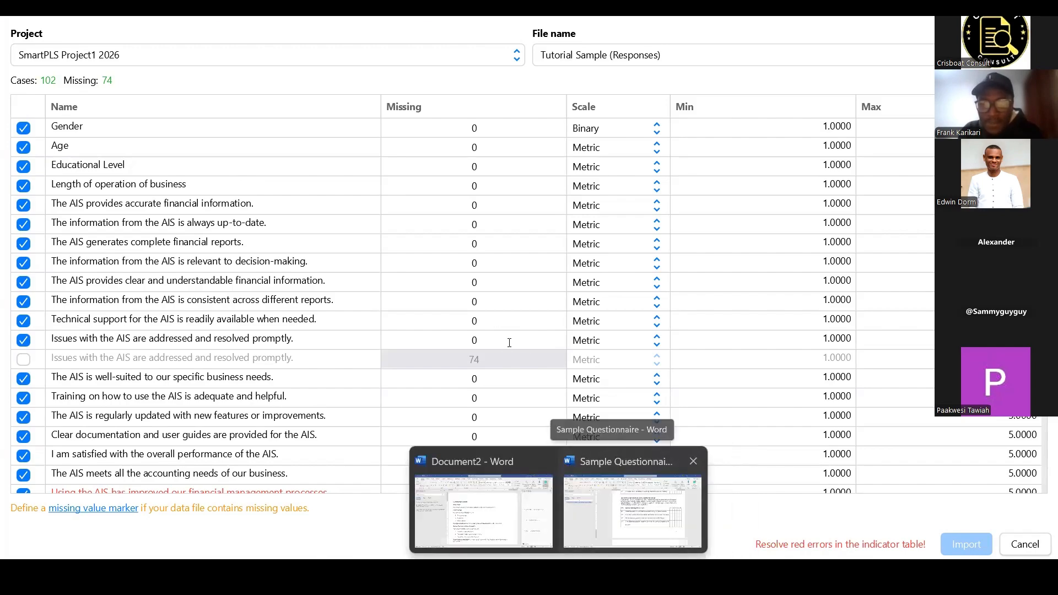
# Switch to the Sample Questionnaire in Word and view the demographic questions A1 to A4 in Section A.
pyautogui.click(613, 501)
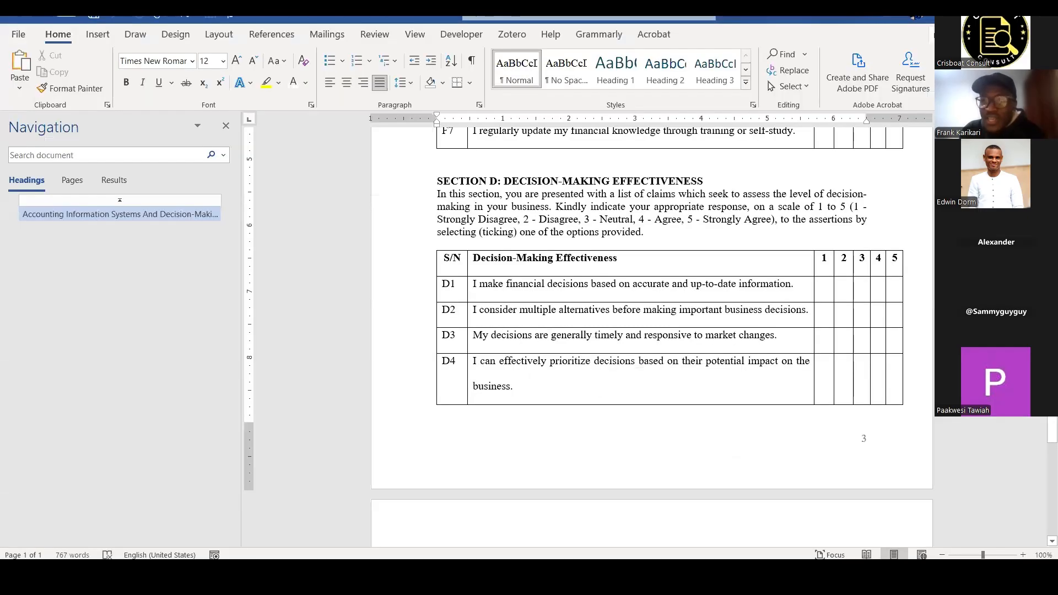
pyautogui.moveTo(1053, 407); pyautogui.dragTo(1052, 193)
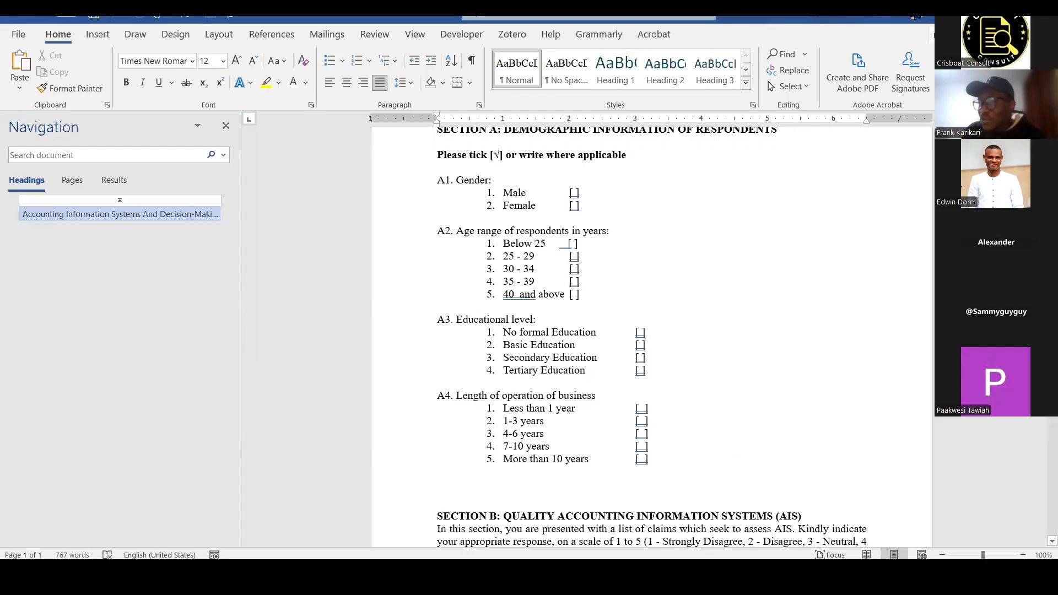
# Switch back to the SmartPLS import and try renaming the included indicator "Issues with the AIS are addressed and resolved promptly." as IQ1.
pyautogui.hotkey('alt', 'Tab')
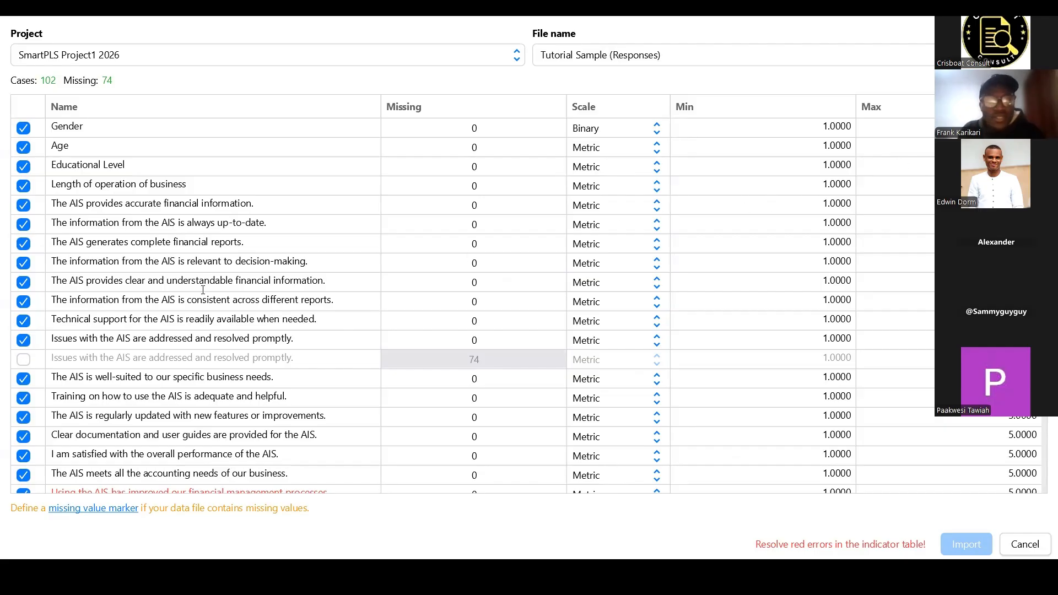
pyautogui.scroll(-2, 203, 289)
pyautogui.scroll(-2, 203, 289)
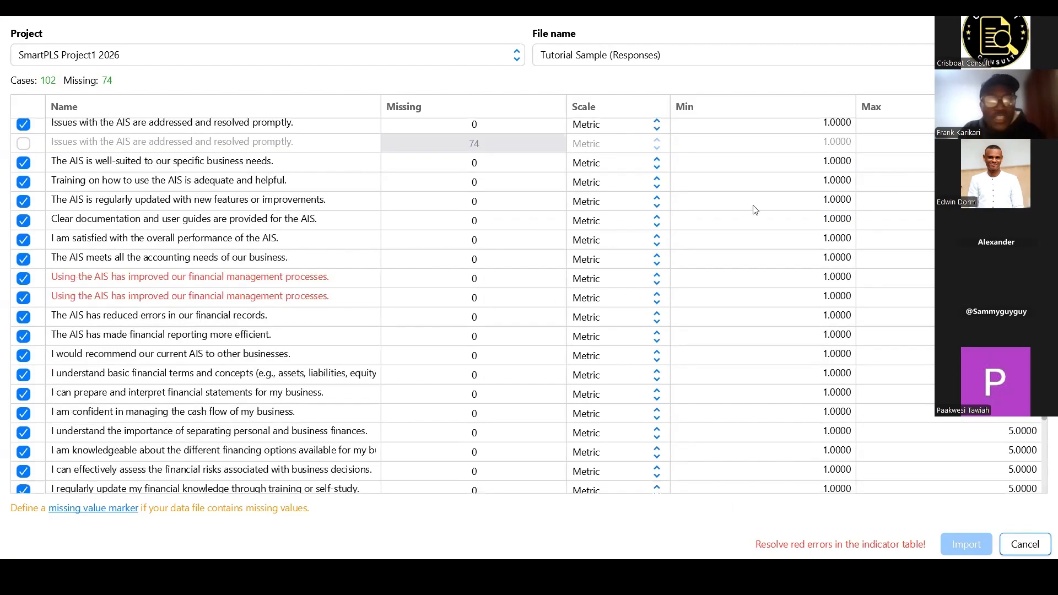
pyautogui.scroll(-3, 165, 237)
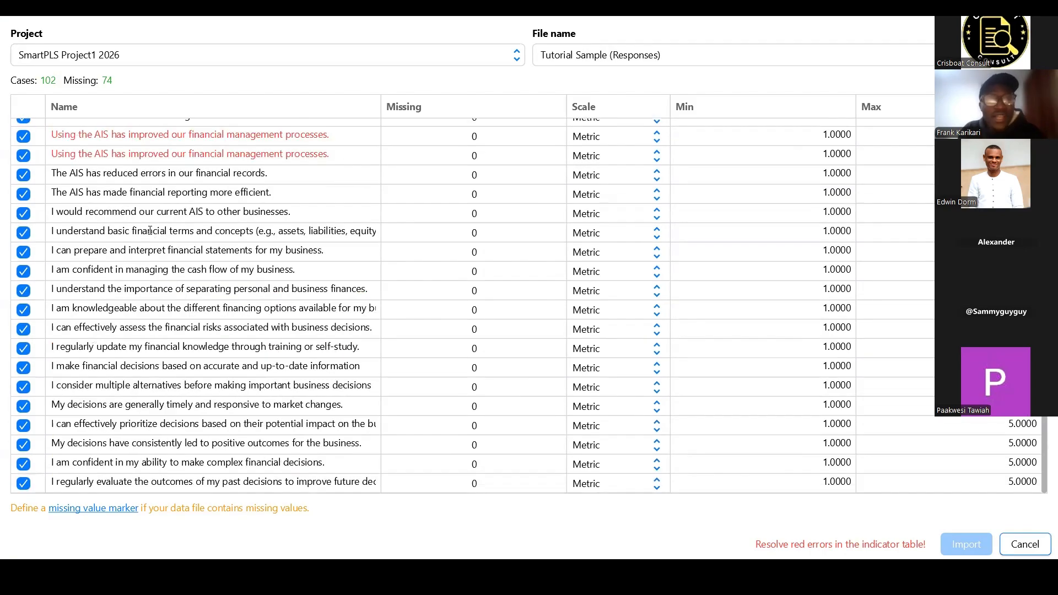
pyautogui.scroll(7, 178, 221)
pyautogui.scroll(-2, 244, 224)
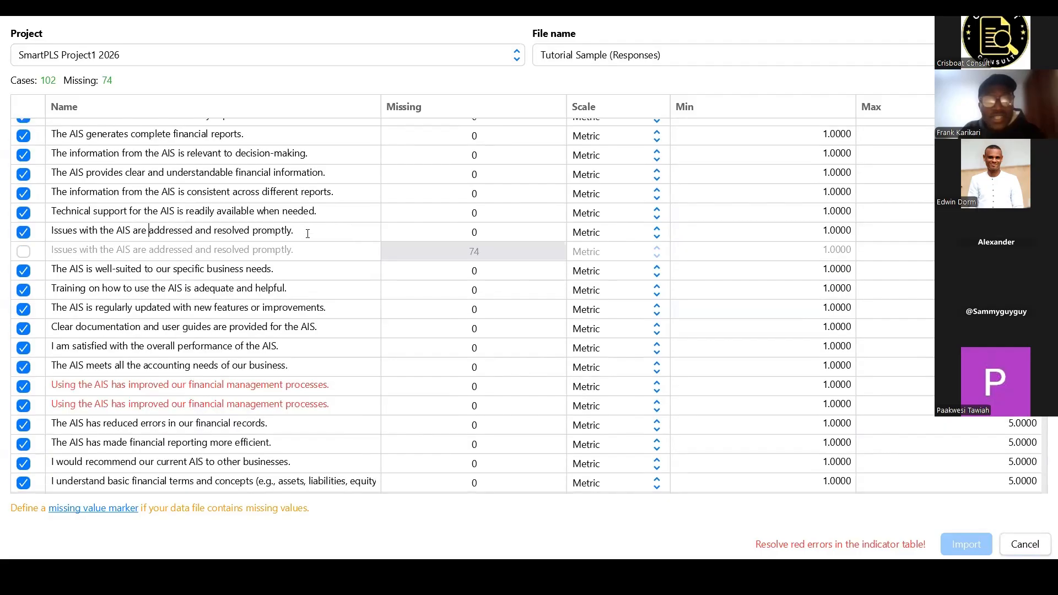
pyautogui.moveTo(94, 231); pyautogui.dragTo(56, 233)
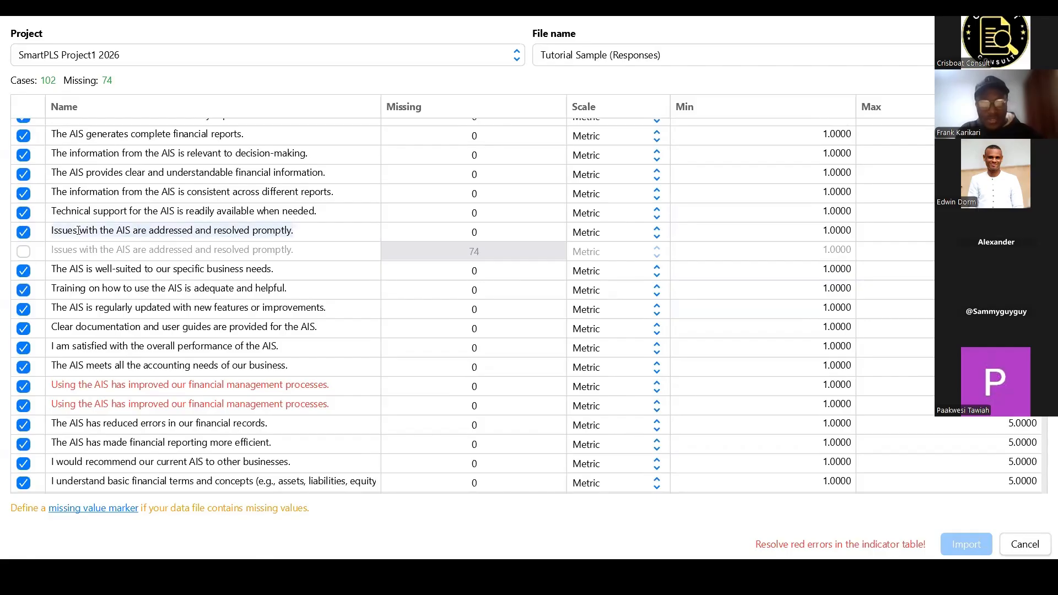
pyautogui.press('BackSpace')
pyautogui.write('IQ1')
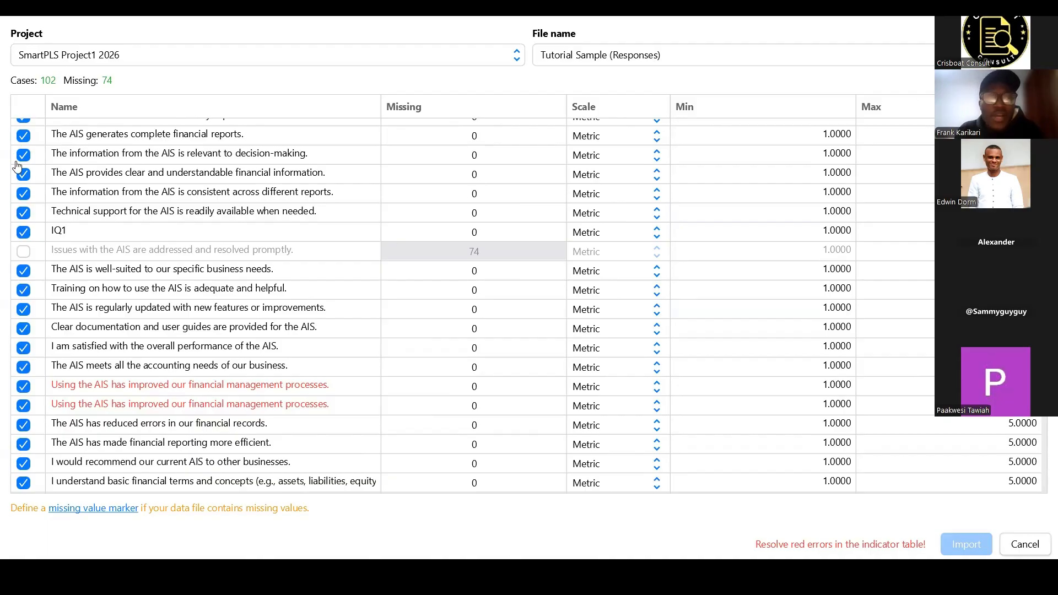
# Restart the Excel import of Tutorial Sample (Responses) and exclude the second copies of the "Issues with the AIS" and "Using the AIS has improved" indicators.
pyautogui.hotkey('alt', 'Tab')
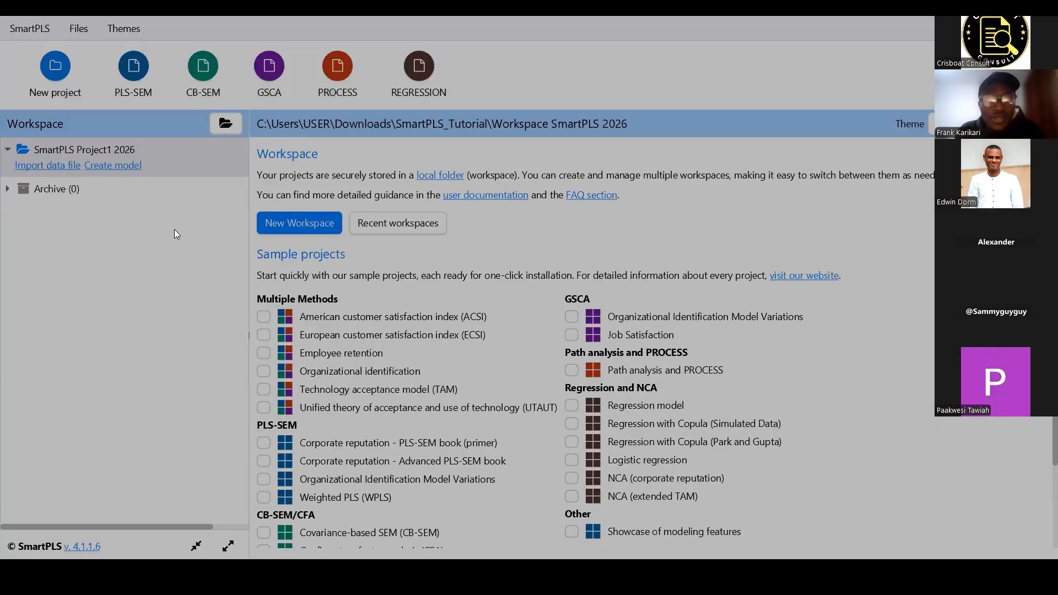
pyautogui.click(424, 450)
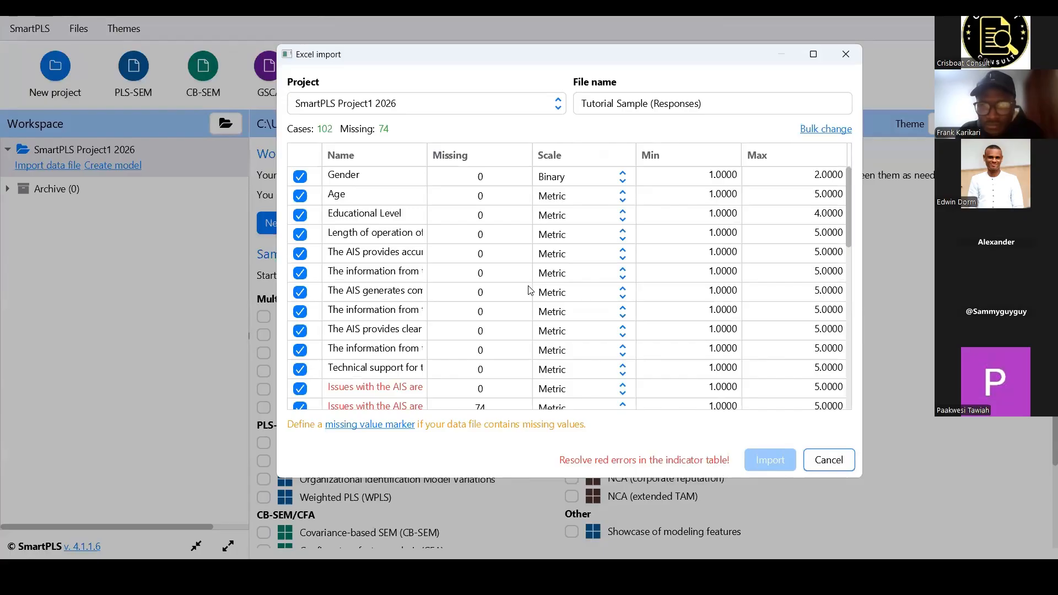
pyautogui.scroll(-10, 530, 290)
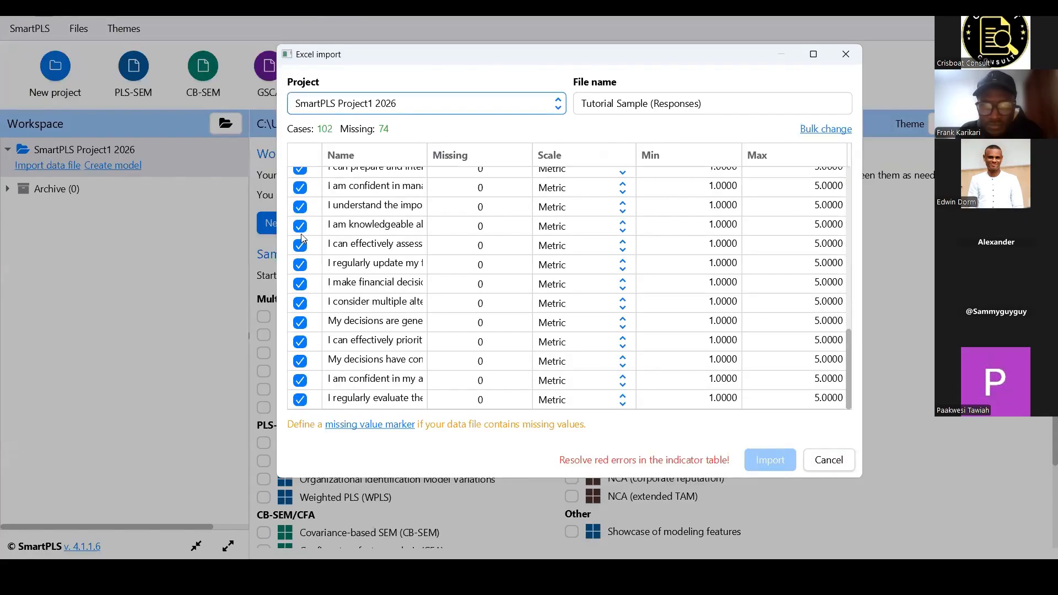
pyautogui.scroll(10, 306, 239)
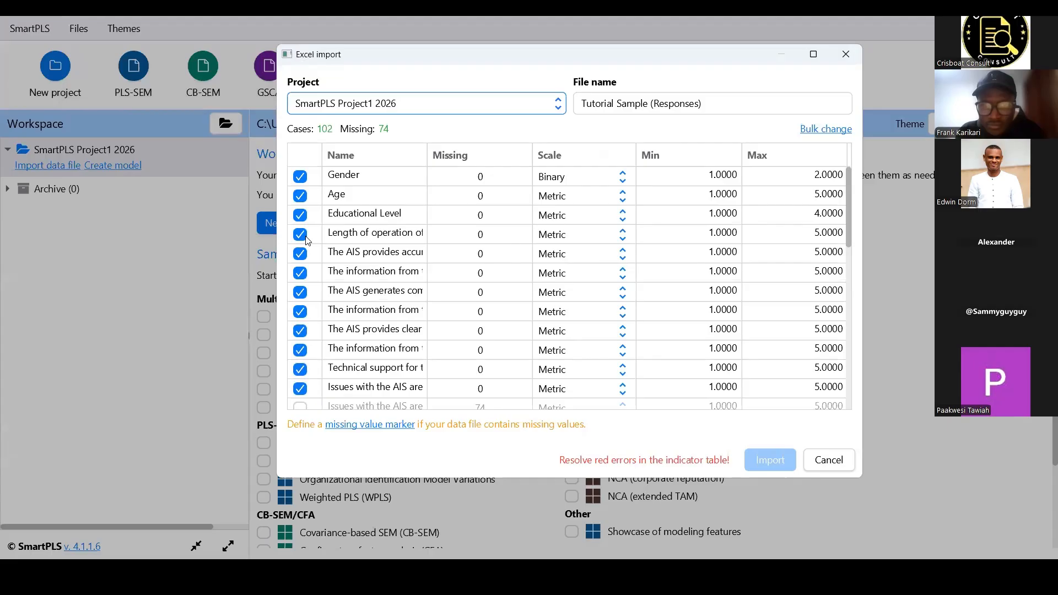
pyautogui.scroll(-5, 306, 237)
pyautogui.click(304, 239)
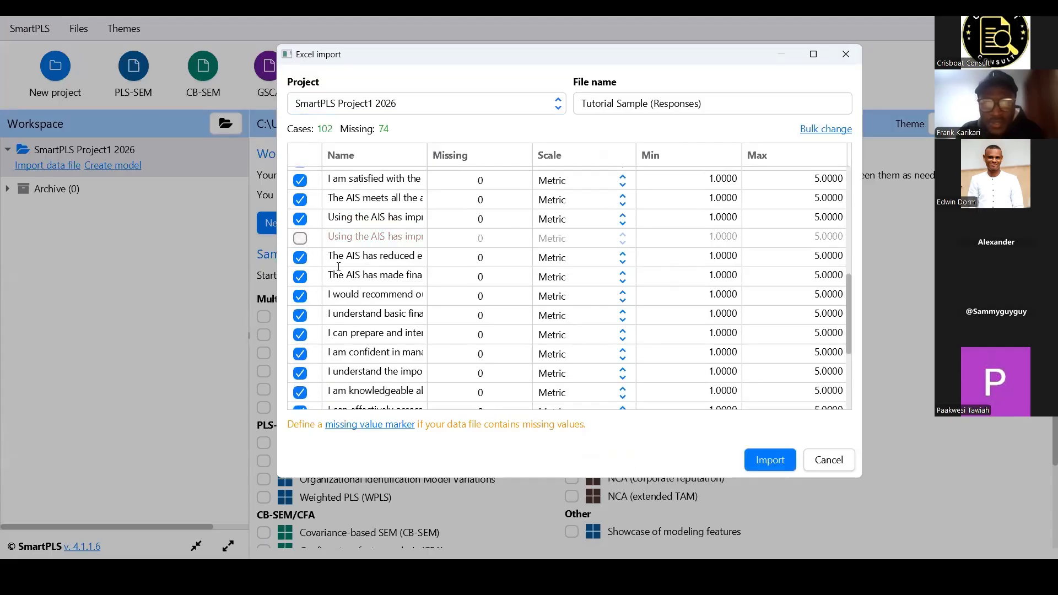
# Re-include and again exclude the second "Using the AIS has improved" indicator, and import the responses into SmartPLS Project1 2026.
pyautogui.scroll(-3, 342, 270)
pyautogui.scroll(4, 325, 295)
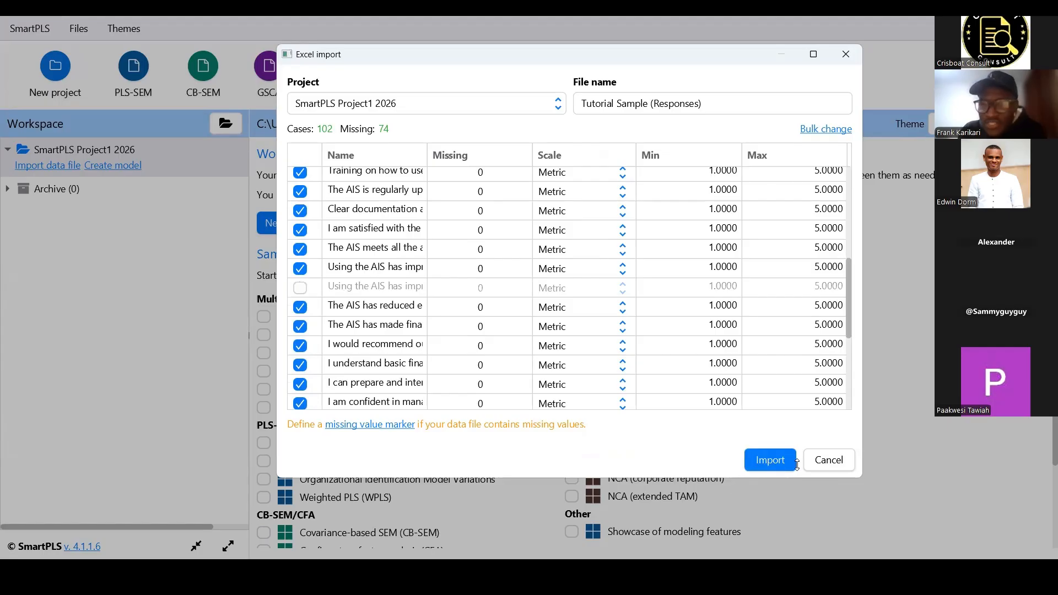
pyautogui.click(302, 288)
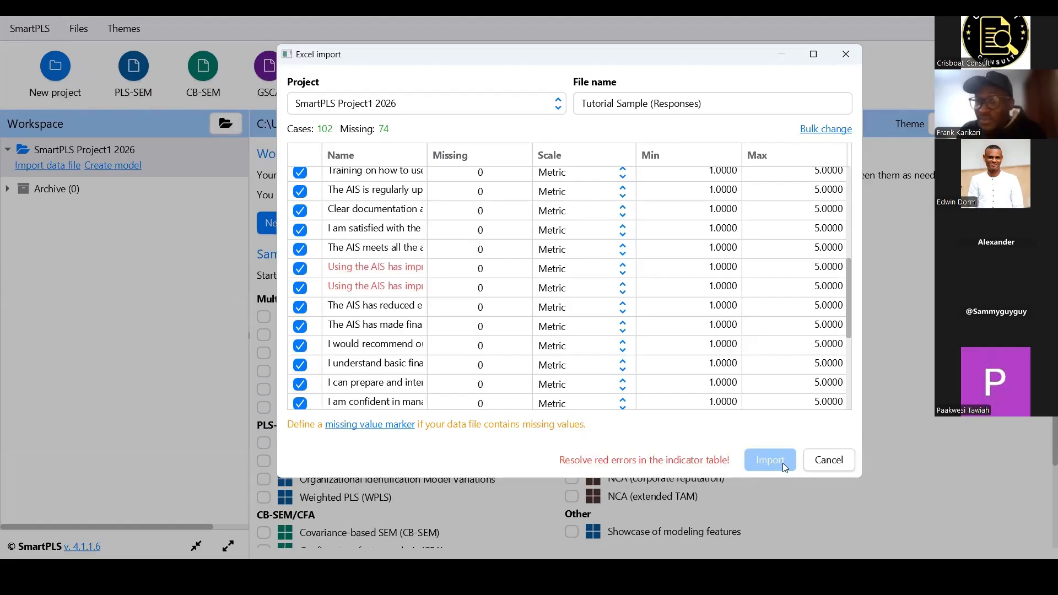
pyautogui.click(300, 288)
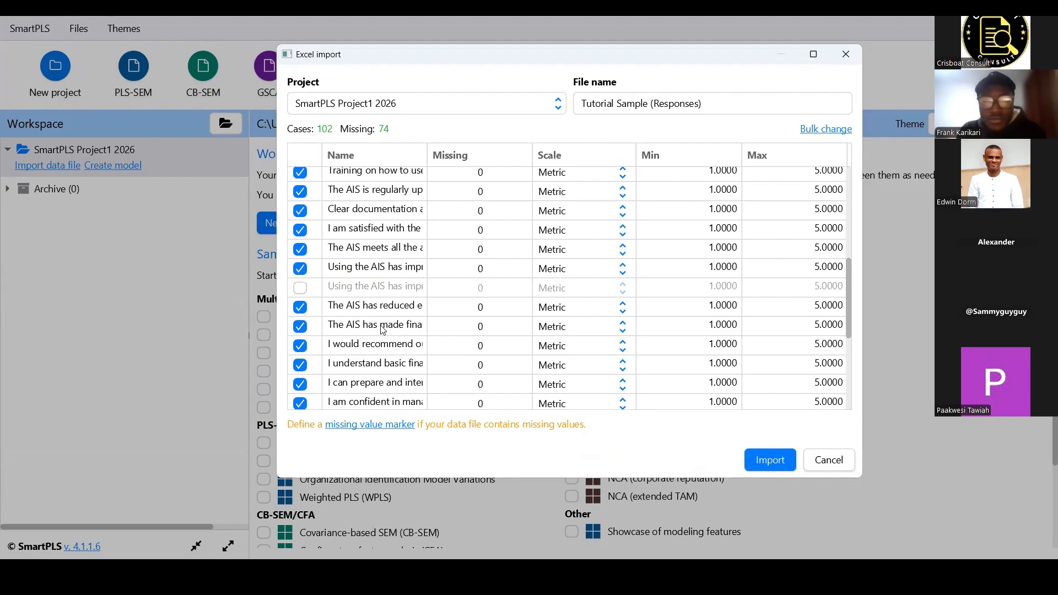
pyautogui.click(771, 460)
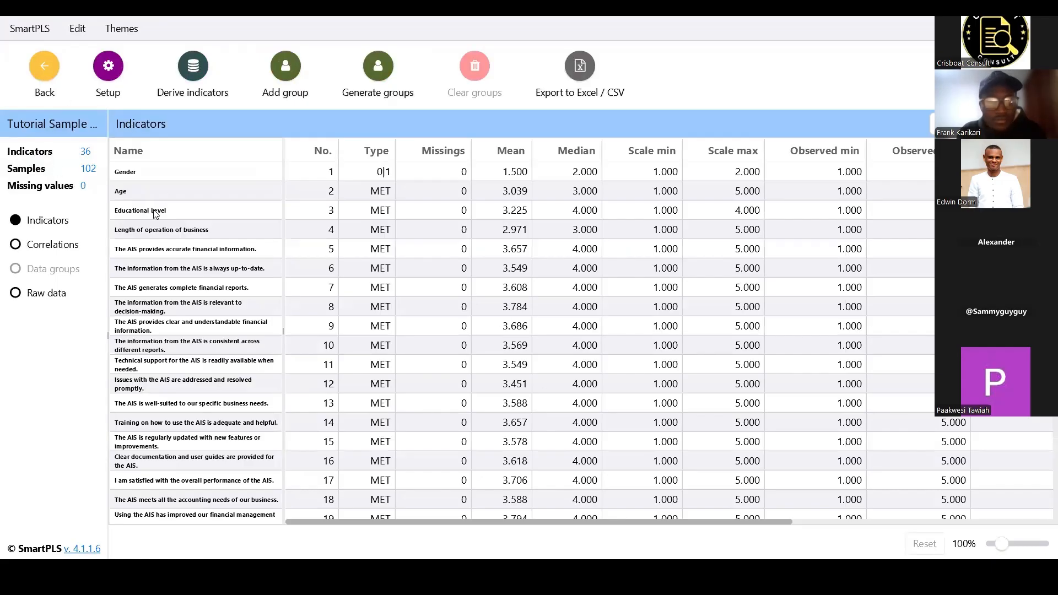
pyautogui.click(62, 172)
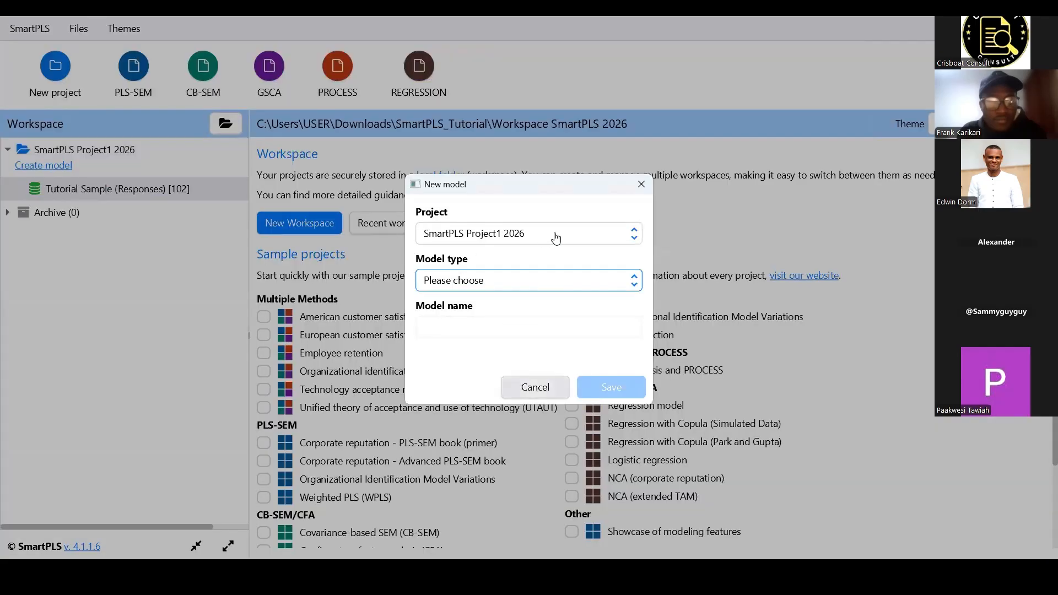
pyautogui.press('Escape')
pyautogui.rightClick(135, 189)
pyautogui.press('Escape')
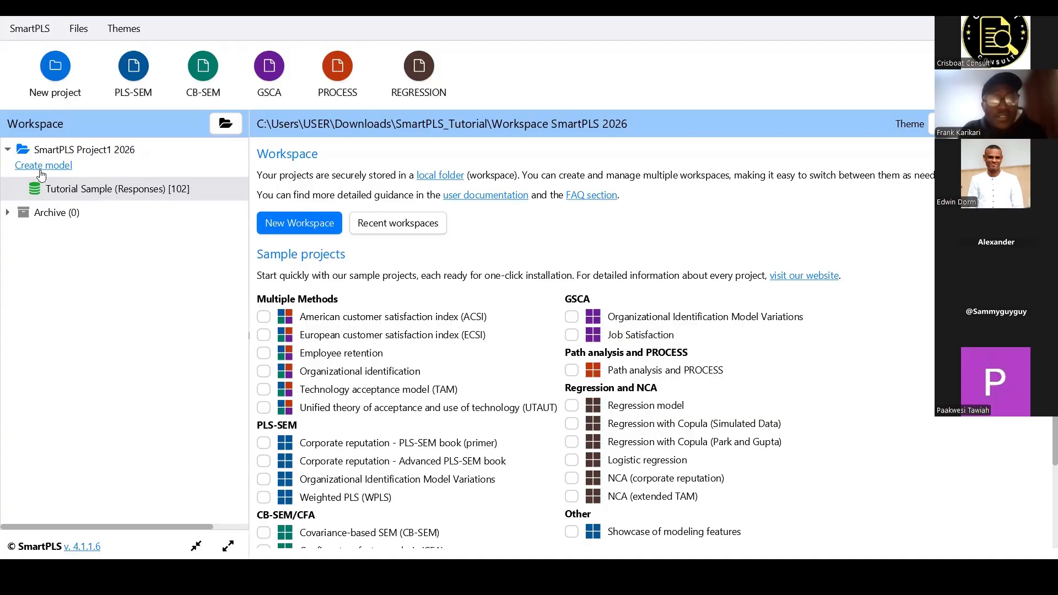
# Start another data file import in the project and open the SPSS file Tutorial Sample from the Data_Sample folder.
pyautogui.rightClick(138, 188)
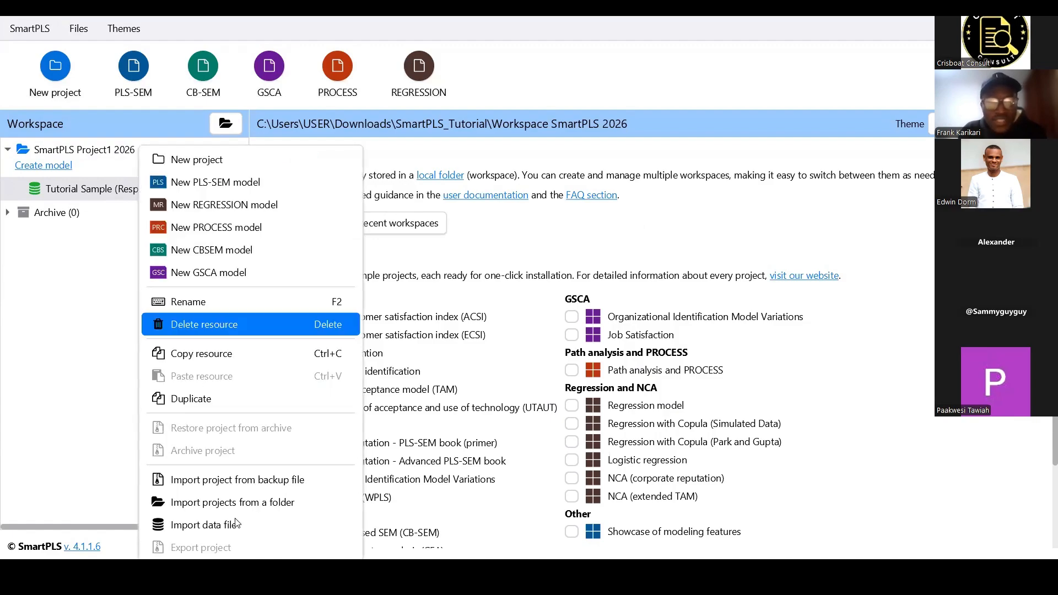
pyautogui.click(204, 143)
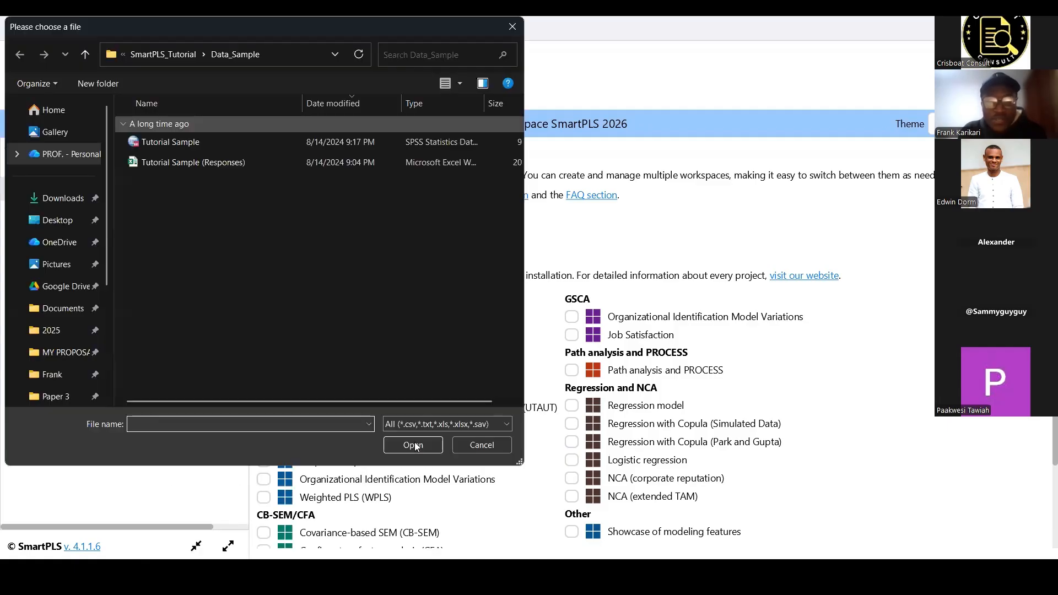
pyautogui.click(204, 143)
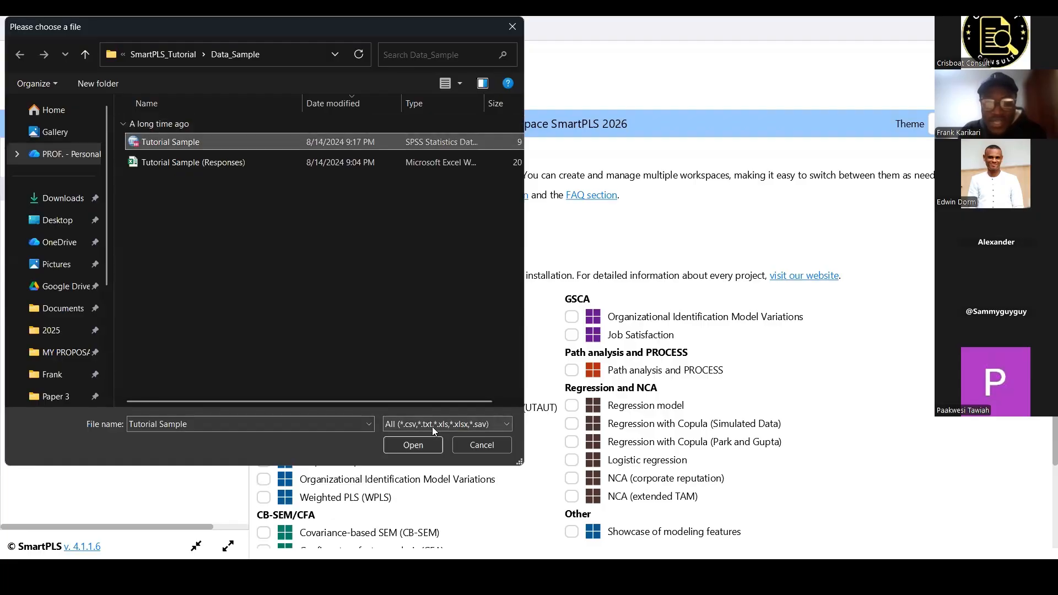
pyautogui.click(452, 428)
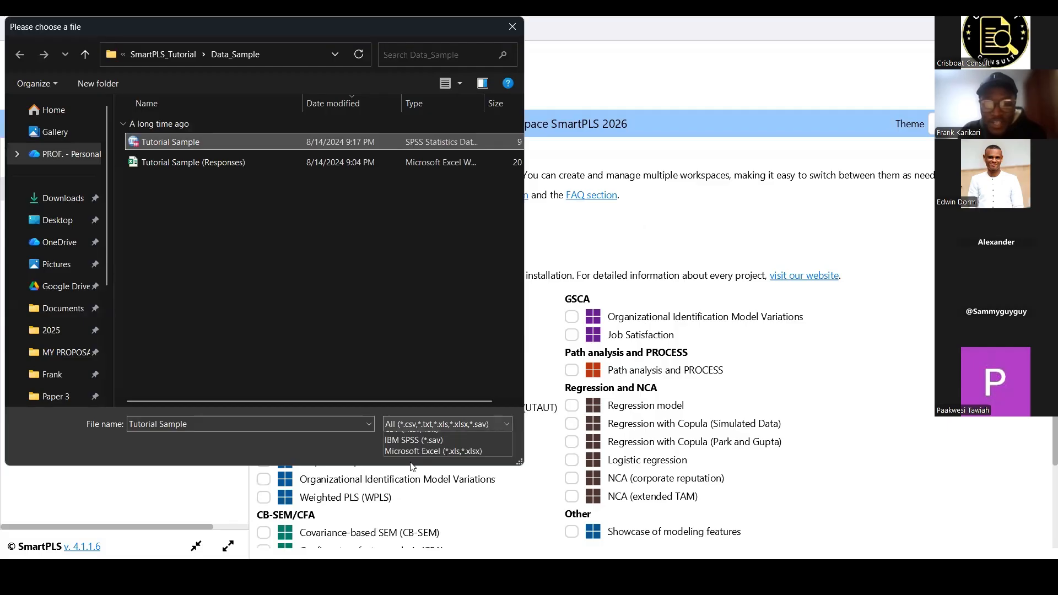
pyautogui.click(428, 447)
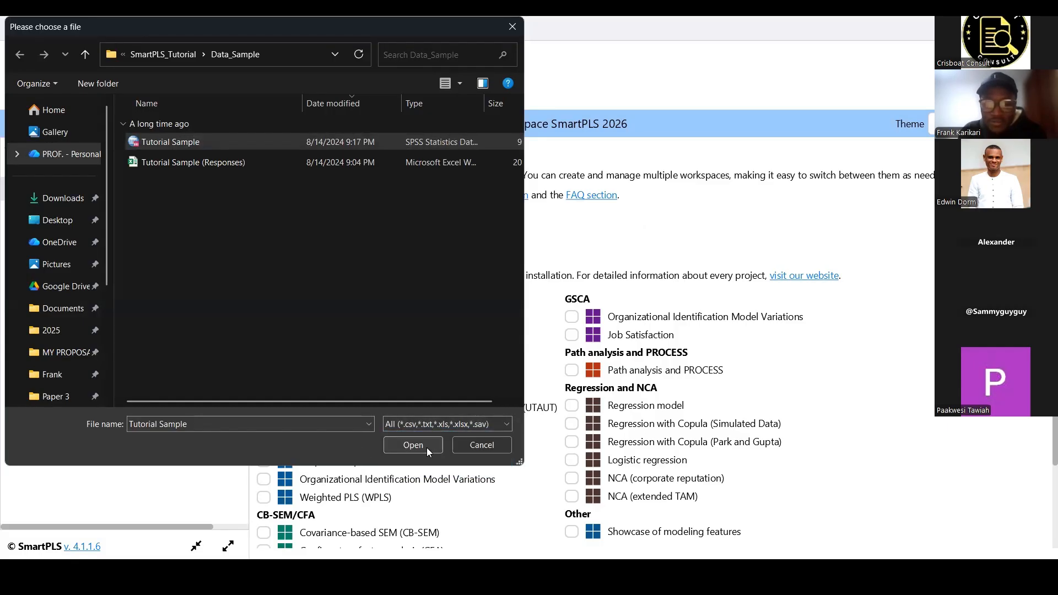
pyautogui.click(421, 446)
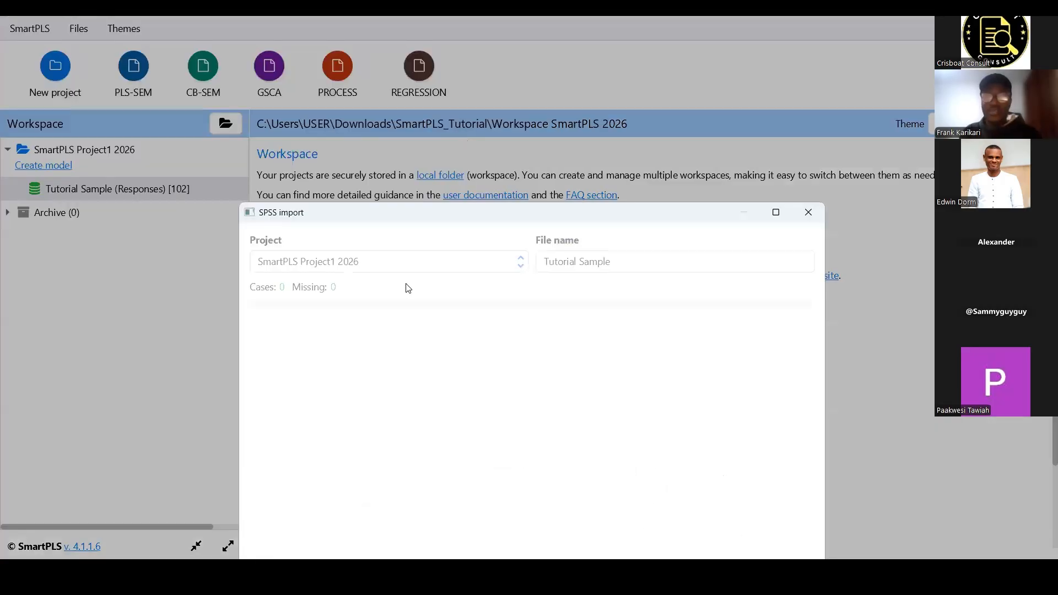
# Check the coded indicator names and scales of the SPSS file, including Gender's scale options, and import it into SmartPLS Project1 2026.
pyautogui.scroll(-4, 455, 279)
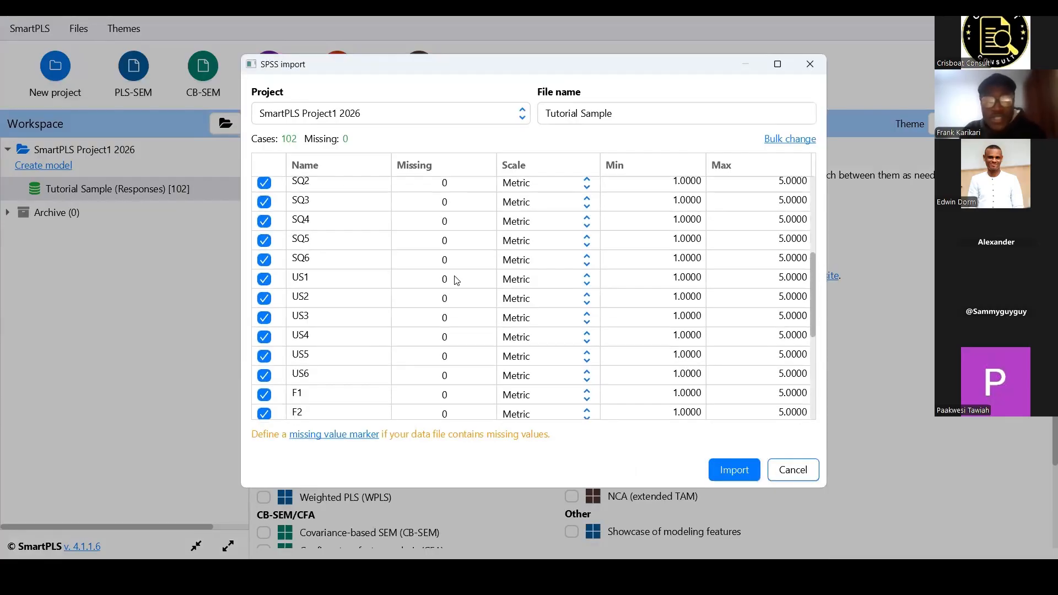
pyautogui.scroll(4, 452, 280)
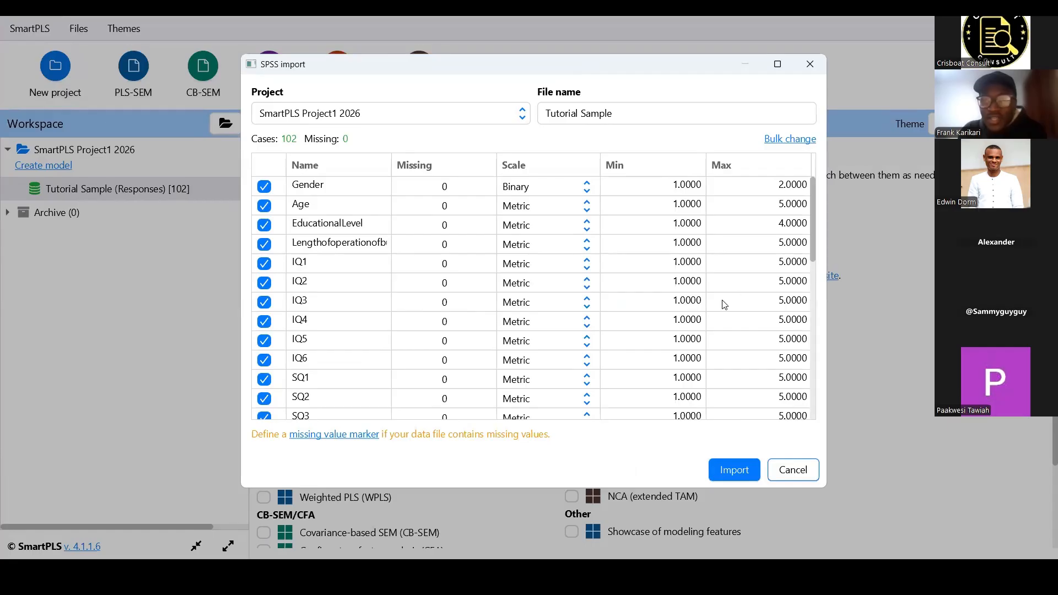
pyautogui.scroll(-3, 528, 318)
pyautogui.scroll(-3, 530, 318)
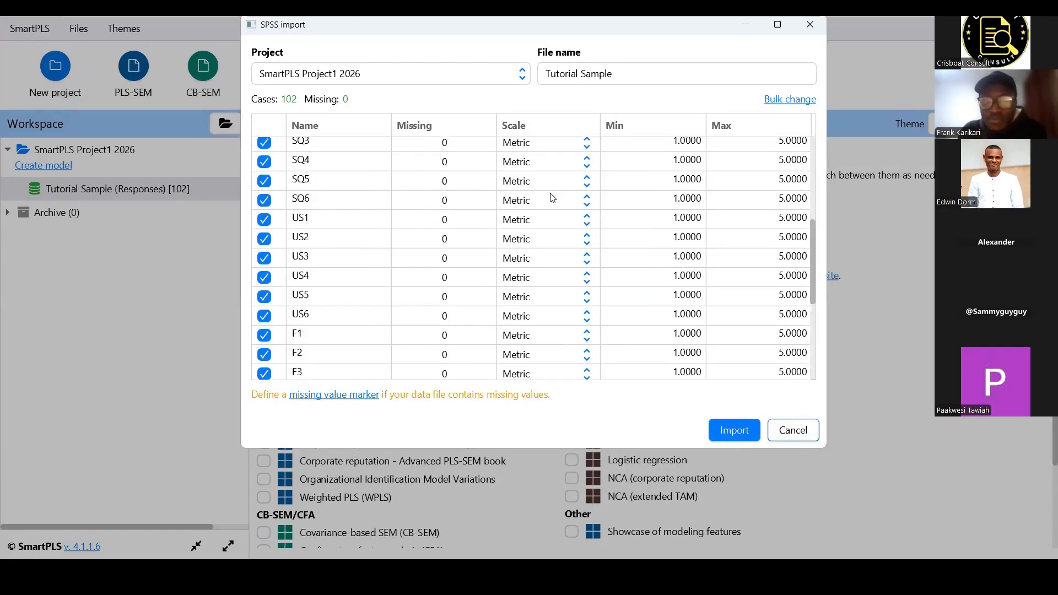
pyautogui.scroll(7, 548, 267)
pyautogui.scroll(-8, 537, 352)
pyautogui.scroll(2, 544, 335)
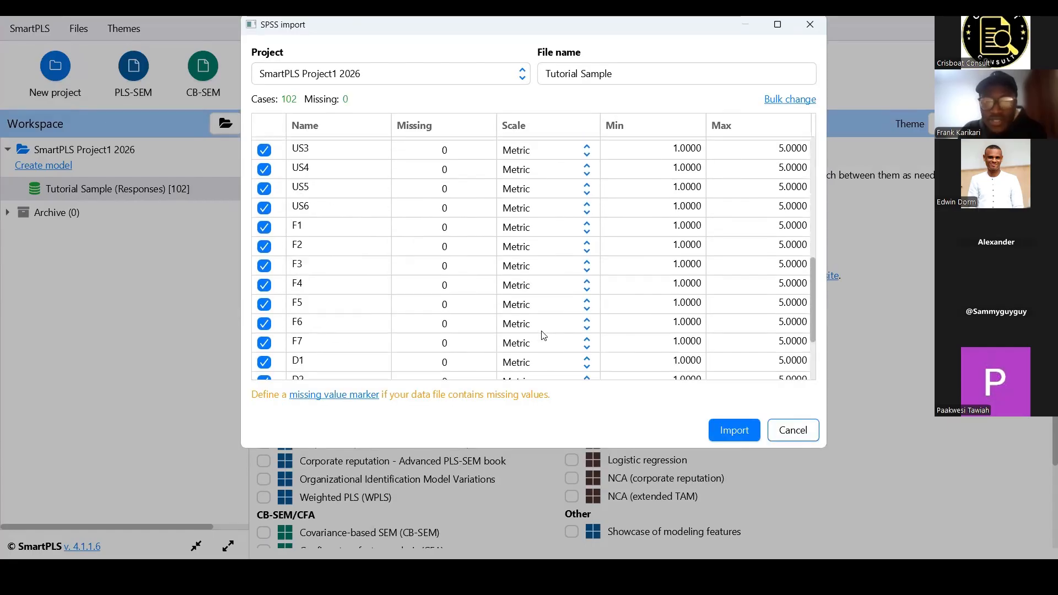
pyautogui.scroll(8, 560, 150)
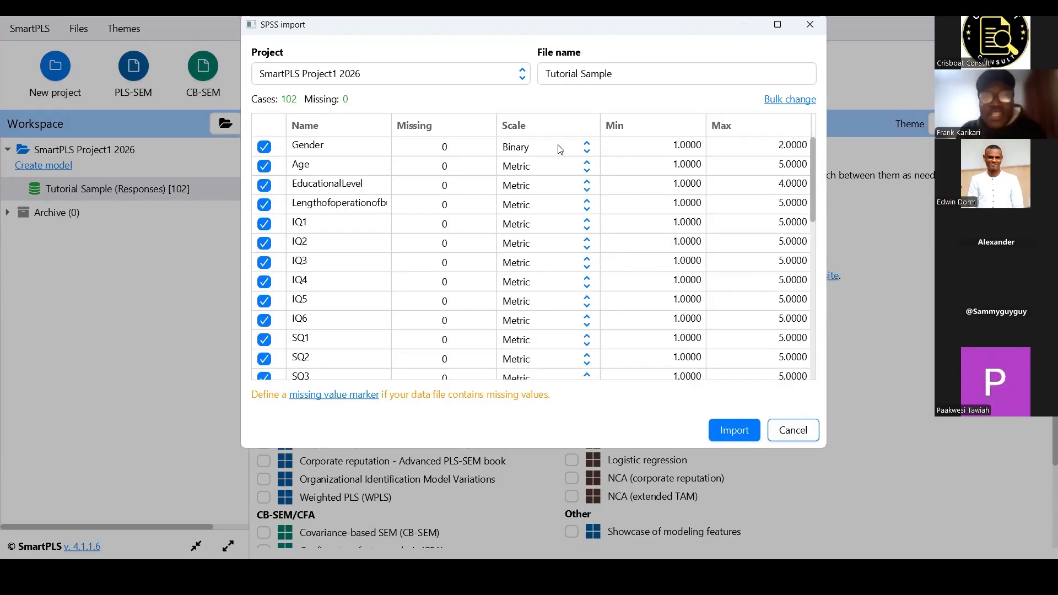
pyautogui.click(560, 148)
pyautogui.click(561, 148)
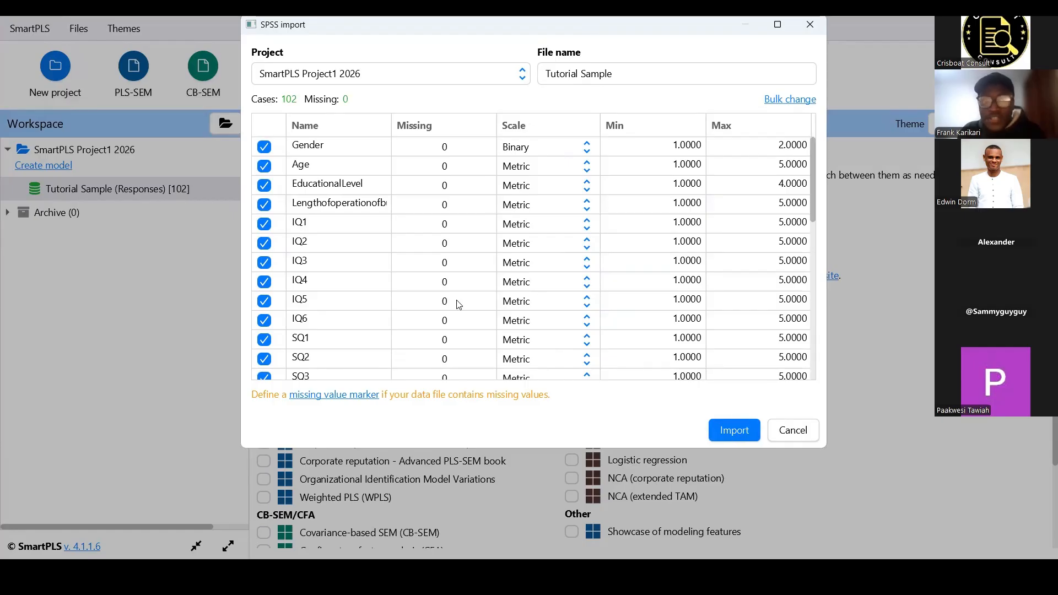
pyautogui.scroll(-10, 455, 237)
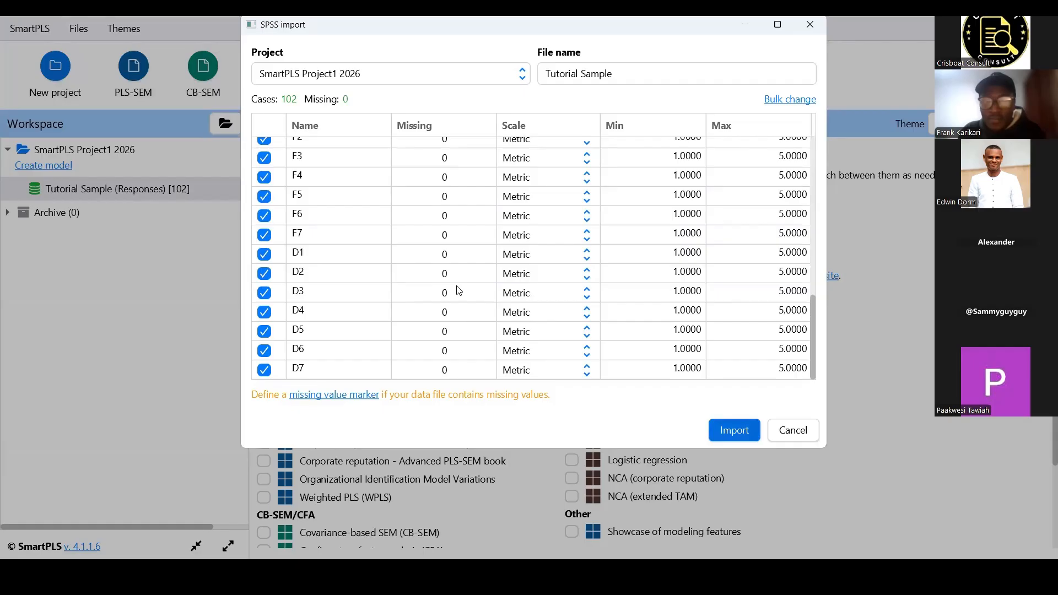
pyautogui.scroll(10, 620, 375)
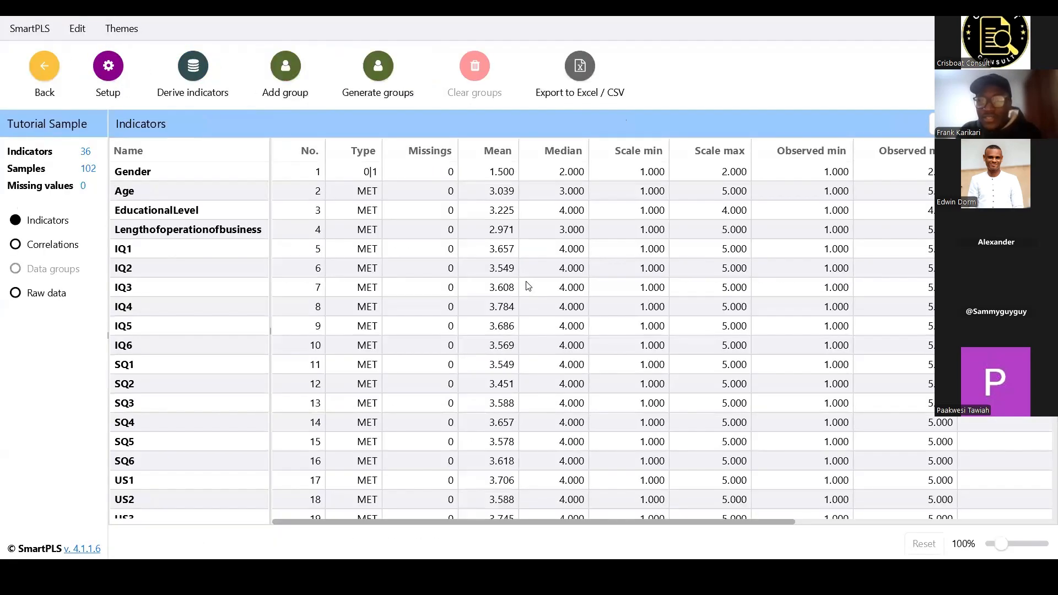
# Examine the indicator statistics of the imported Tutorial Sample data, from means and medians to standard deviation and excess kurtosis.
pyautogui.scroll(-6, 536, 266)
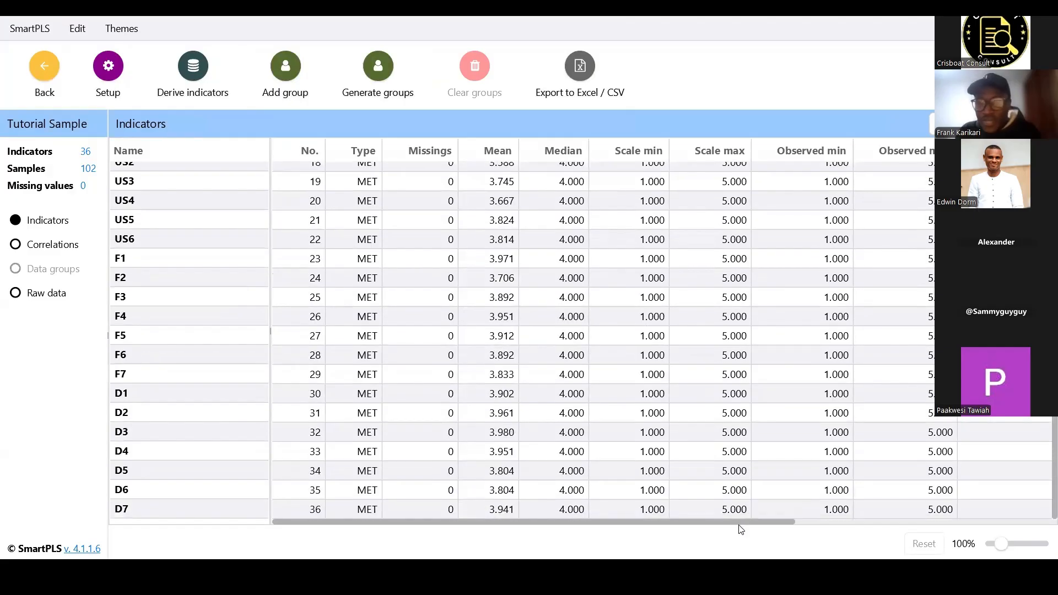
pyautogui.scroll(6, 744, 528)
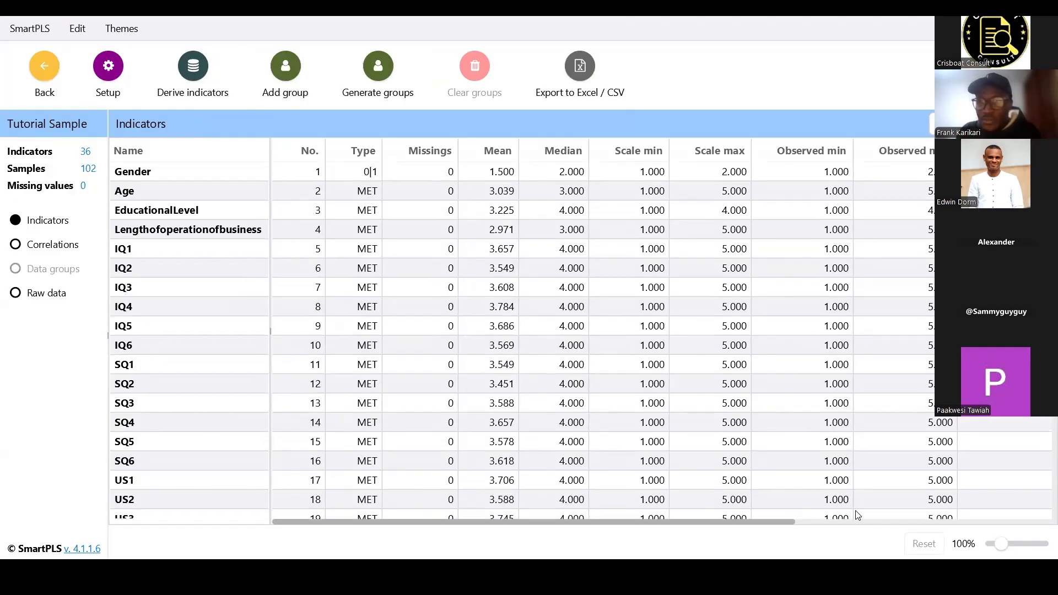
pyautogui.hscroll(5, 880, 520)
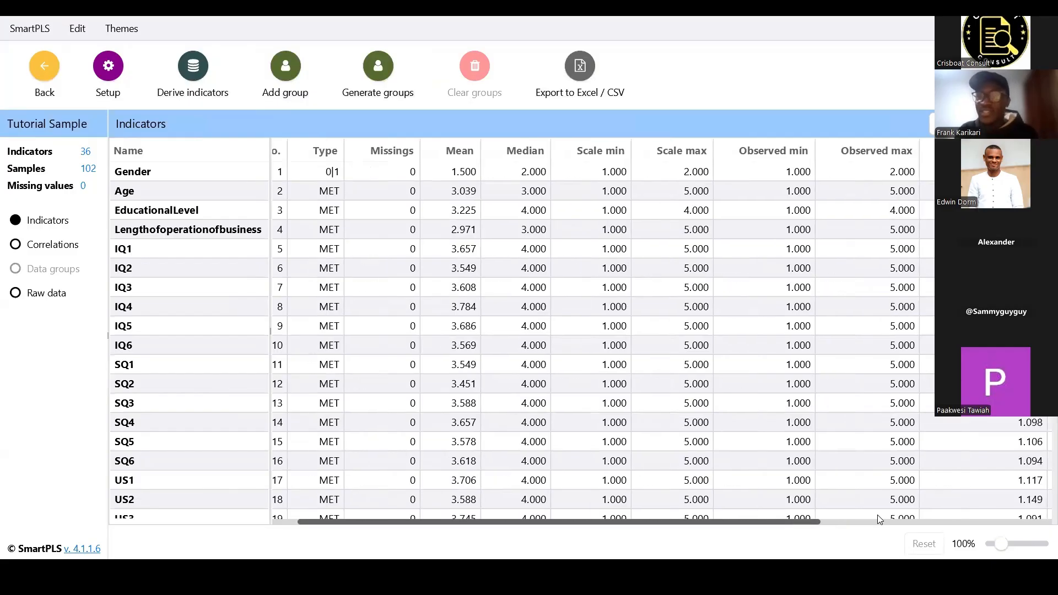
pyautogui.hscroll(3, 919, 517)
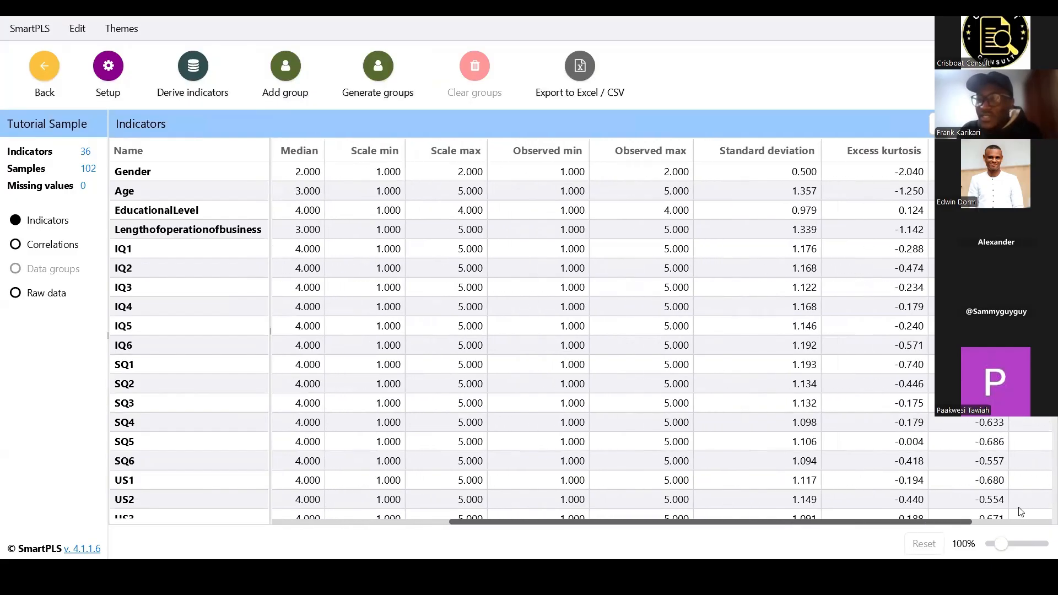
# Examine the remaining indicator statistics, including skewness, for all indicators from Gender down to D7.
pyautogui.hscroll(2, 1020, 511)
pyautogui.hscroll(3, 1036, 510)
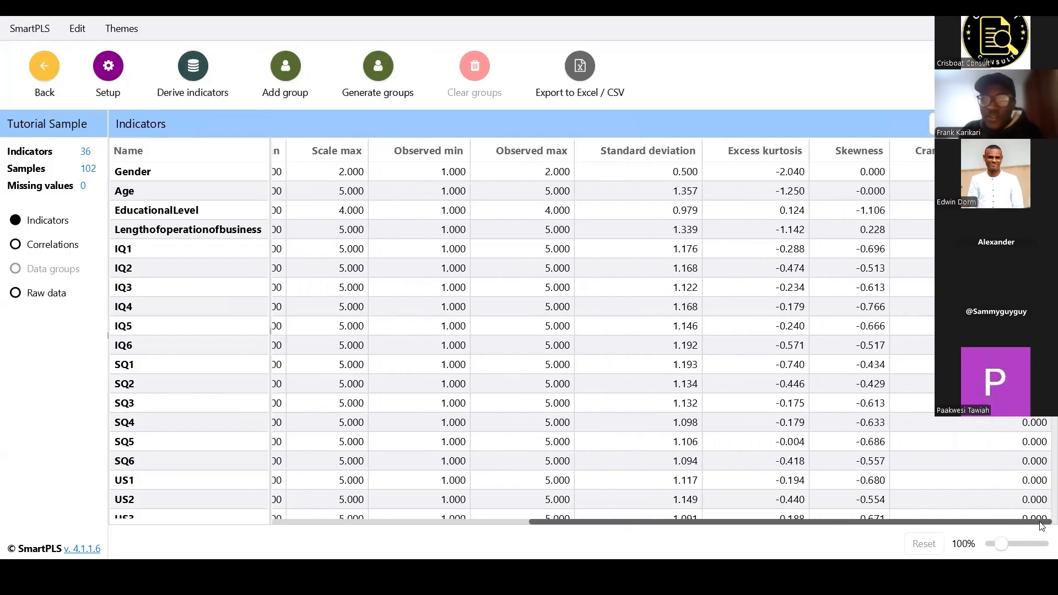
pyautogui.scroll(-5, 928, 519)
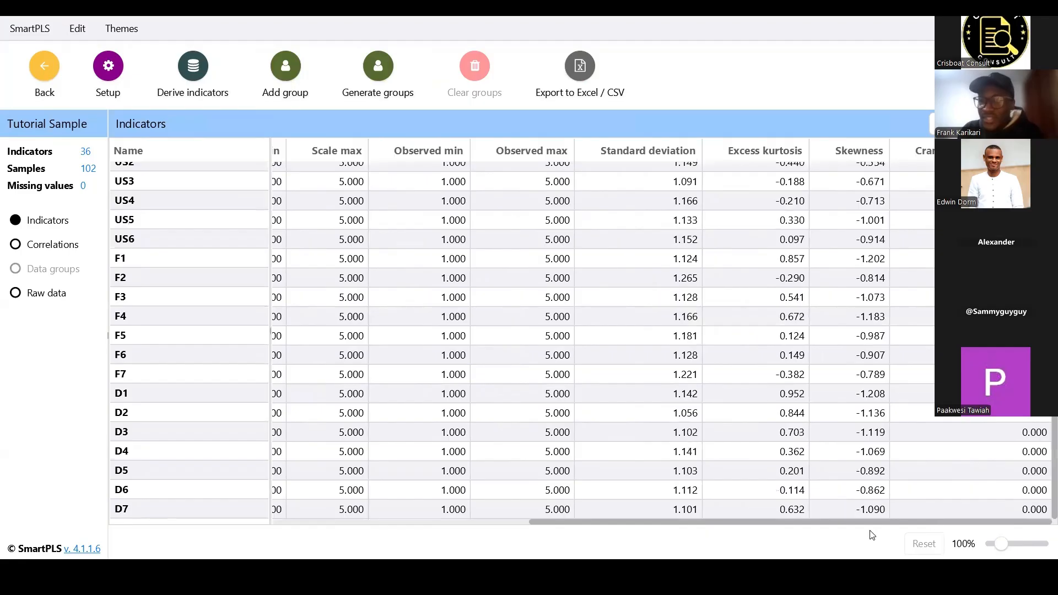
pyautogui.scroll(6, 527, 513)
pyautogui.hscroll(-8, 417, 441)
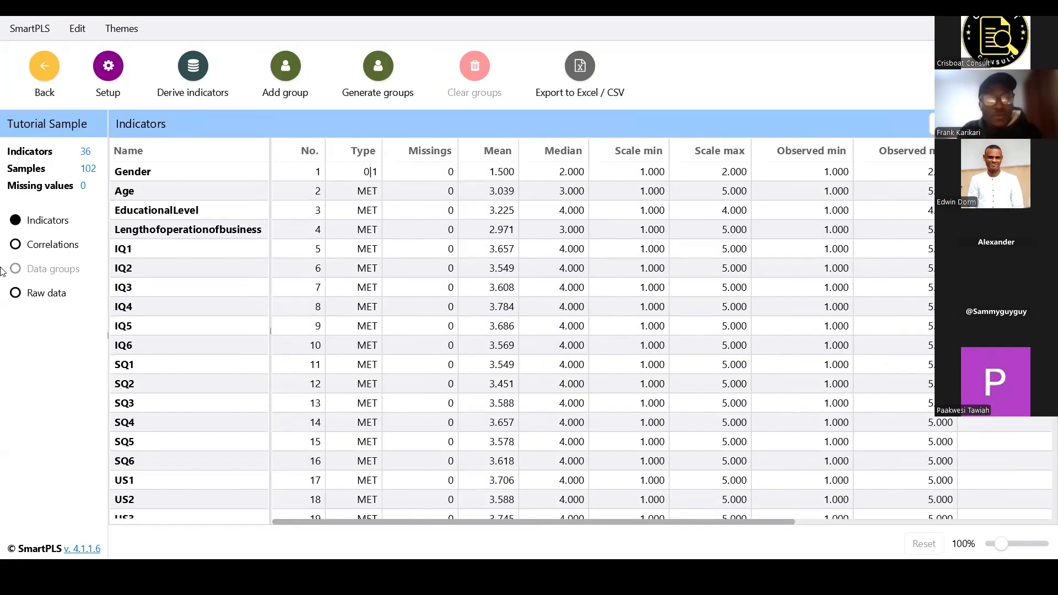
# Show the indicator correlations of the Tutorial Sample data and examine the matrix across the demographic, IQ, SQ, US, F and D indicators.
pyautogui.click(54, 246)
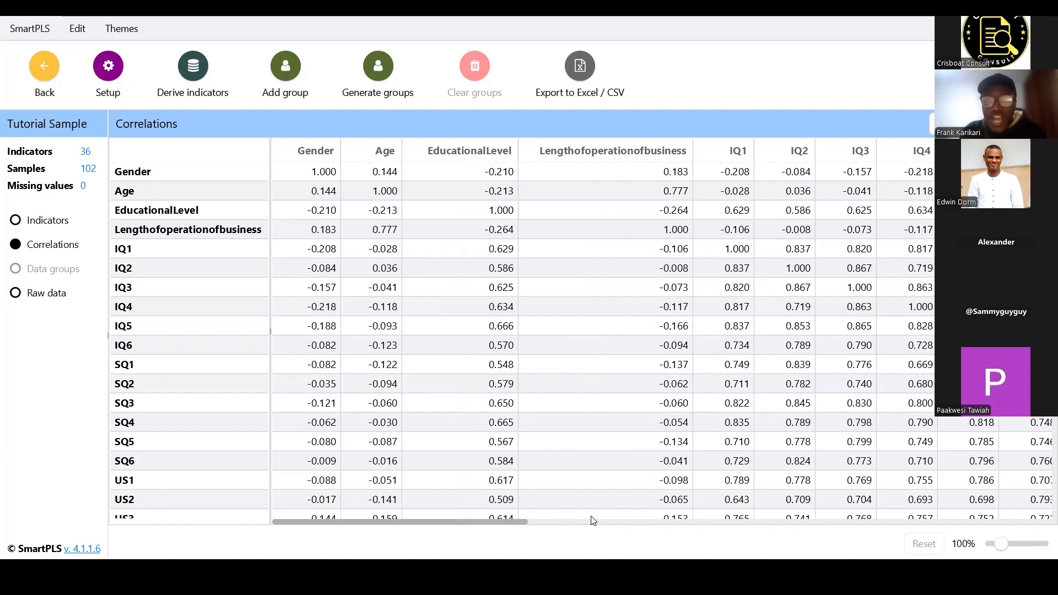
pyautogui.hscroll(3, 634, 518)
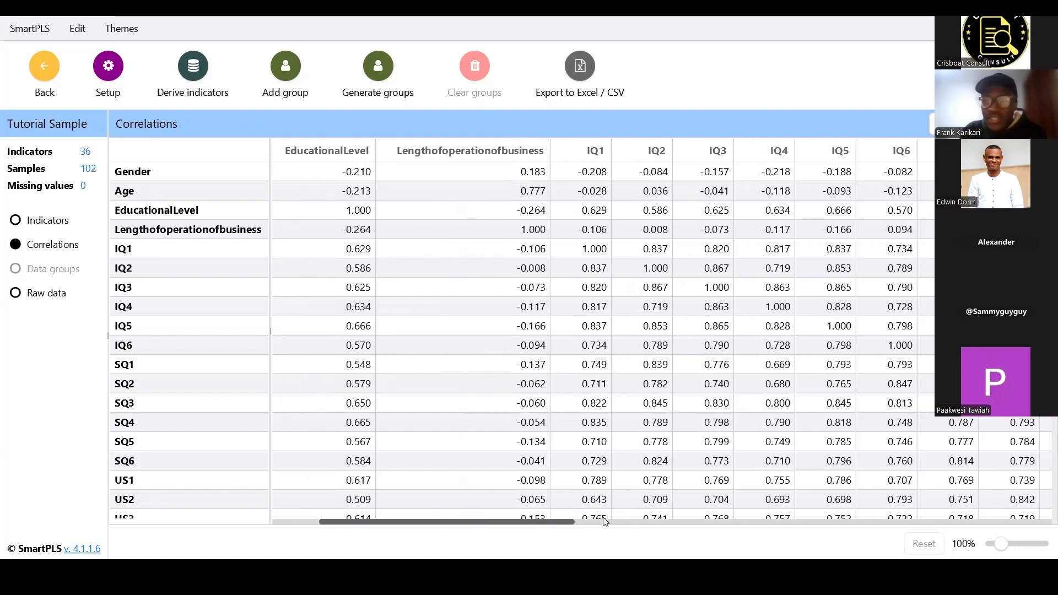
pyautogui.hscroll(3, 824, 531)
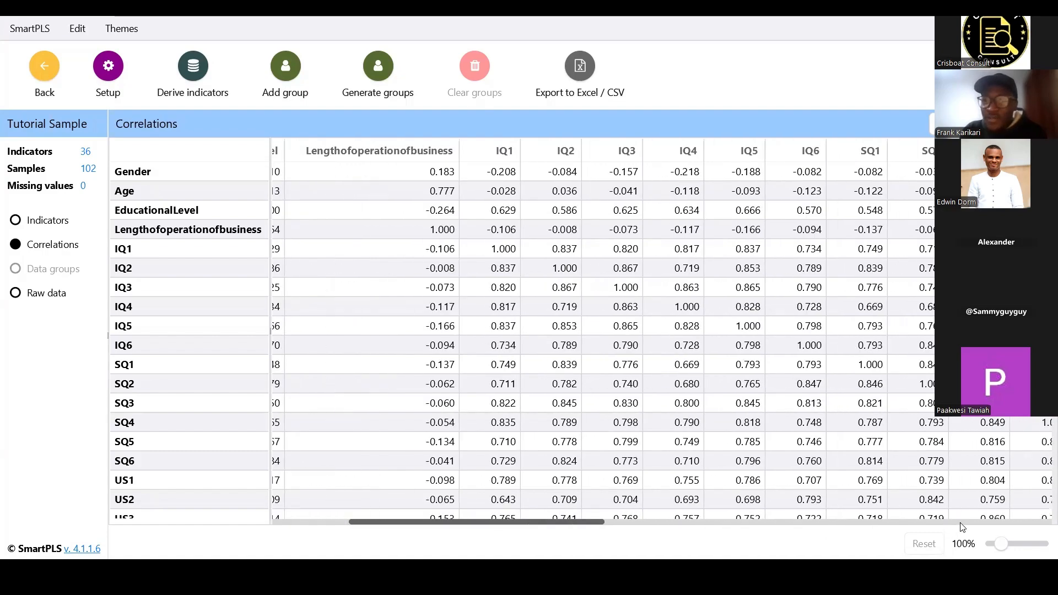
pyautogui.hscroll(3, 993, 524)
pyautogui.hscroll(1, 1013, 525)
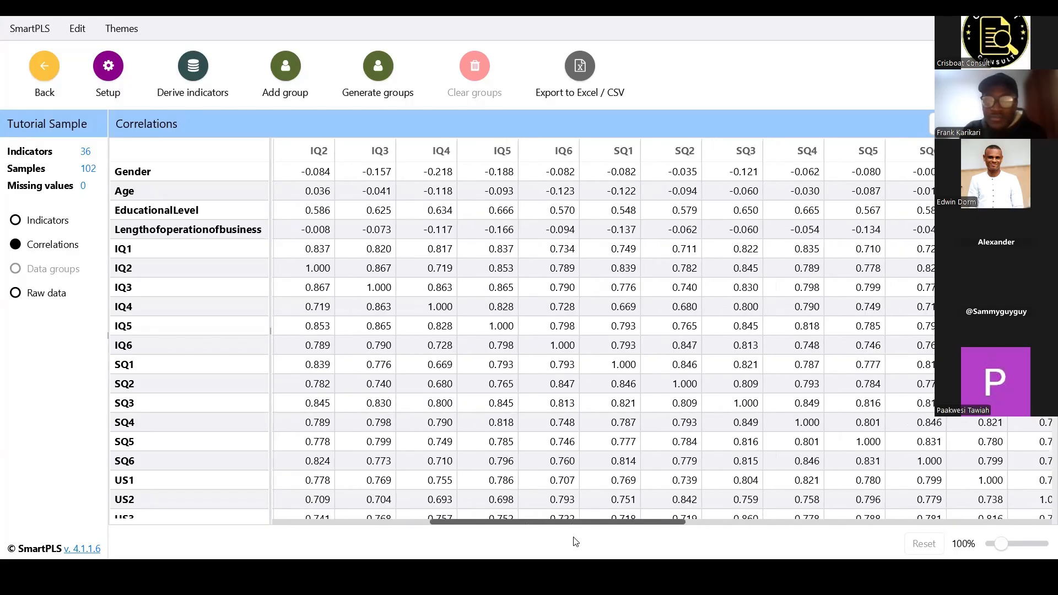
pyautogui.hscroll(10, 617, 538)
pyautogui.hscroll(4, 416, 544)
pyautogui.hscroll(-5, 595, 380)
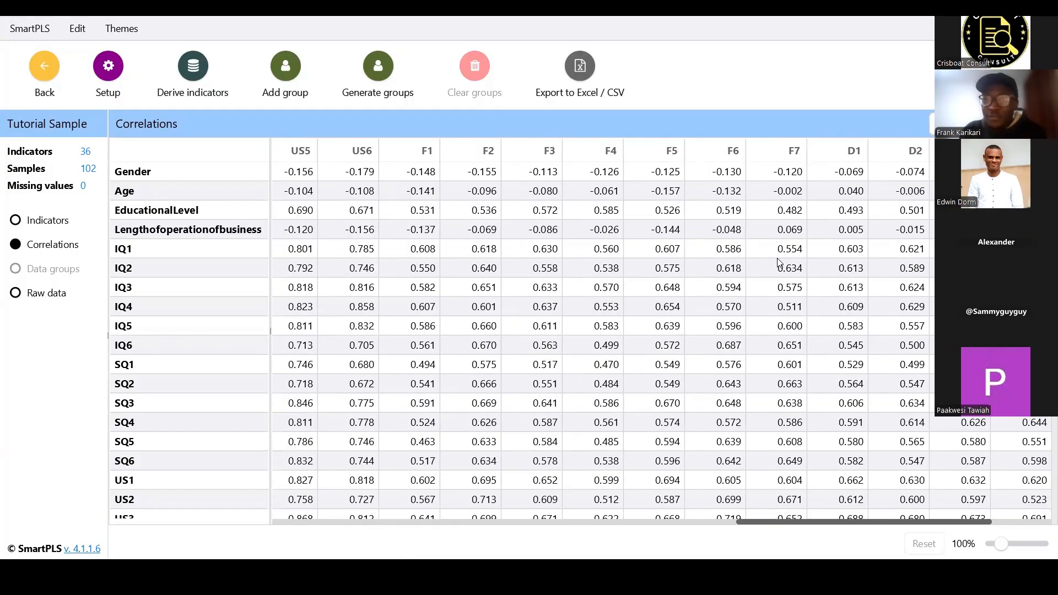
pyautogui.hscroll(-7, 661, 331)
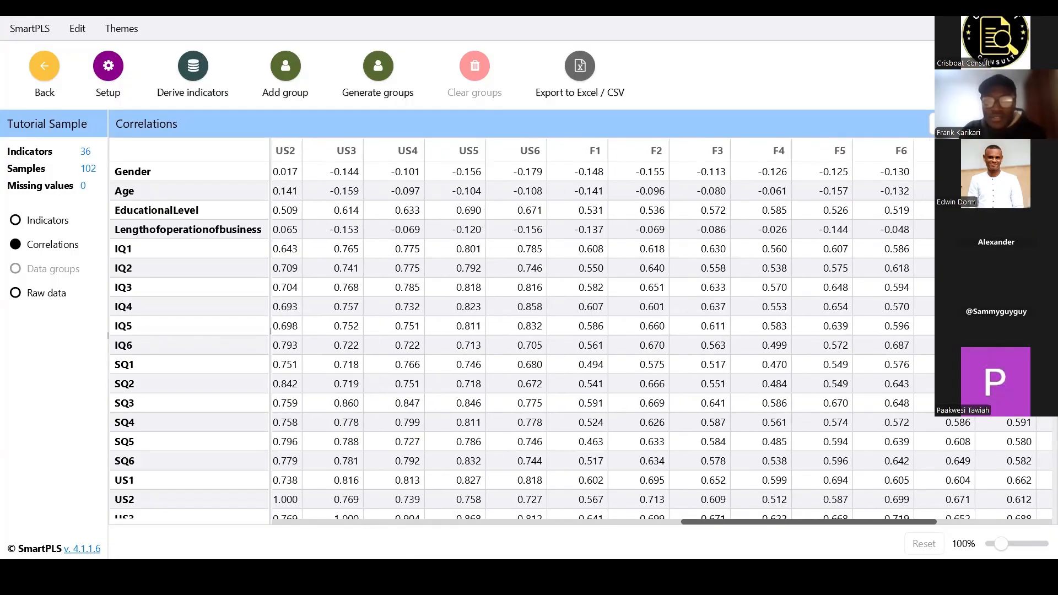
pyautogui.hscroll(-10, 894, 157)
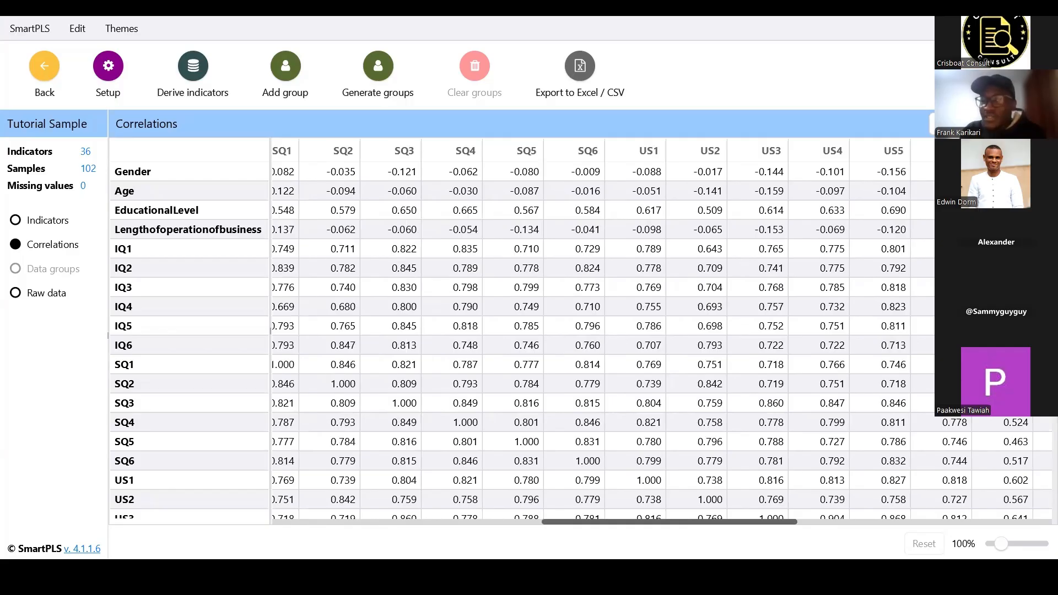
# Copy the full correlation matrix, paste it into cell A1 of a new blank Excel workbook, and check the pasted rows.
pyautogui.click(944, 125)
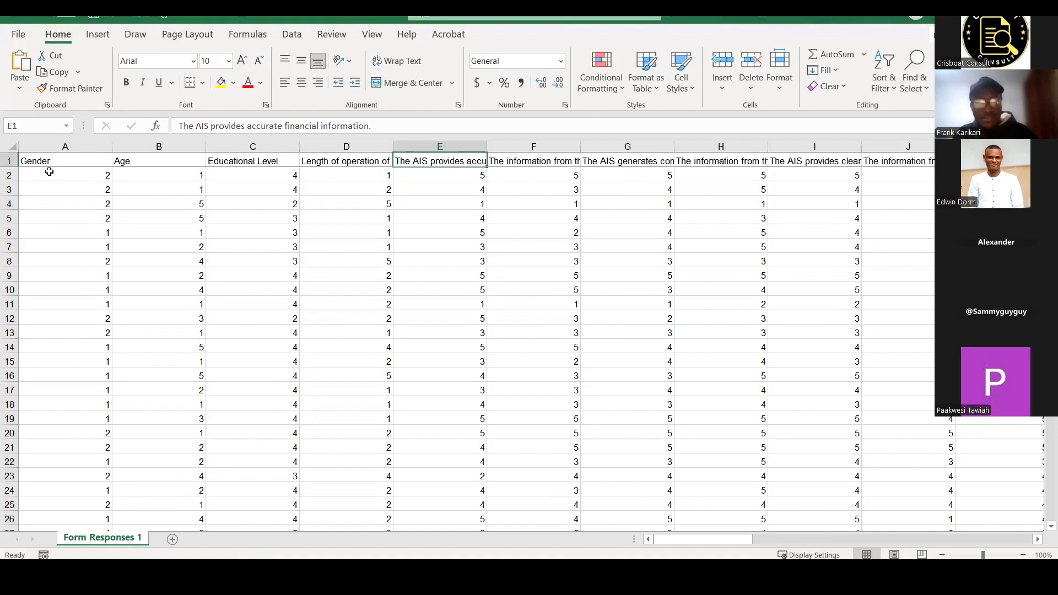
pyautogui.hotkey('ctrl', 'n')
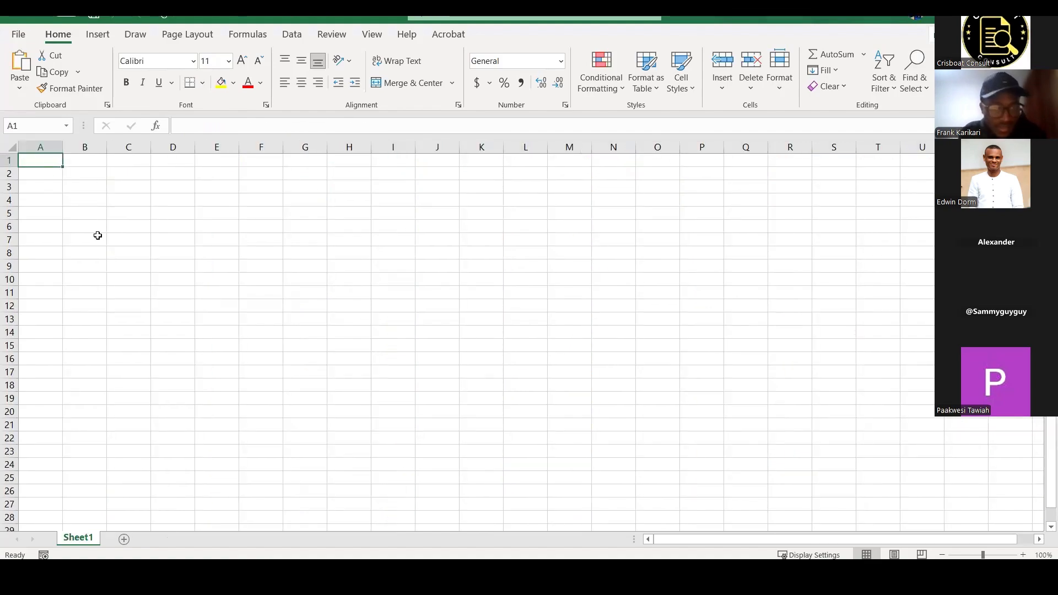
pyautogui.rightClick(49, 163)
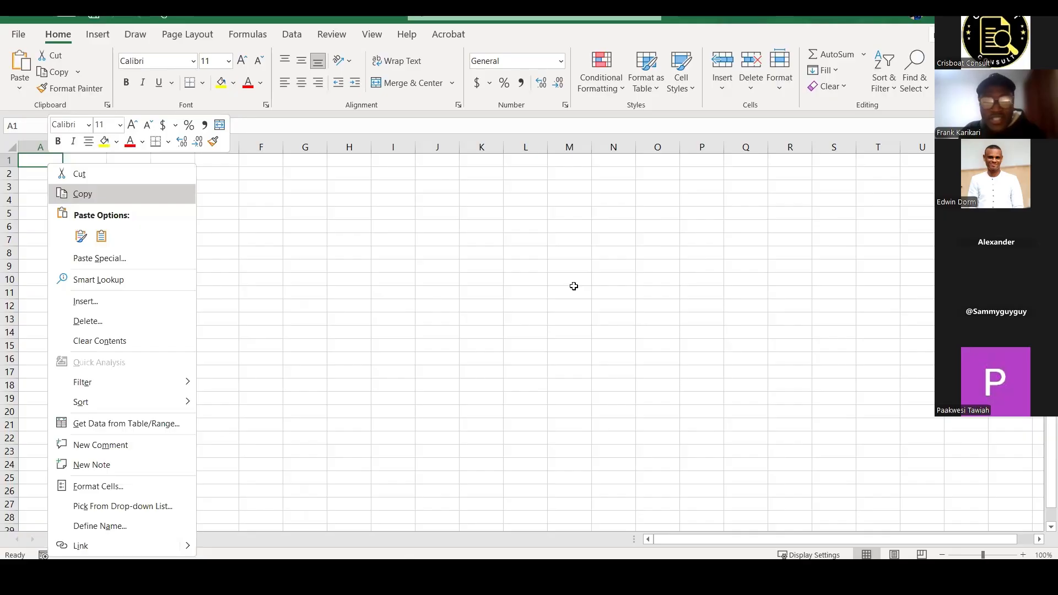
pyautogui.hotkey('ctrl', 'v')
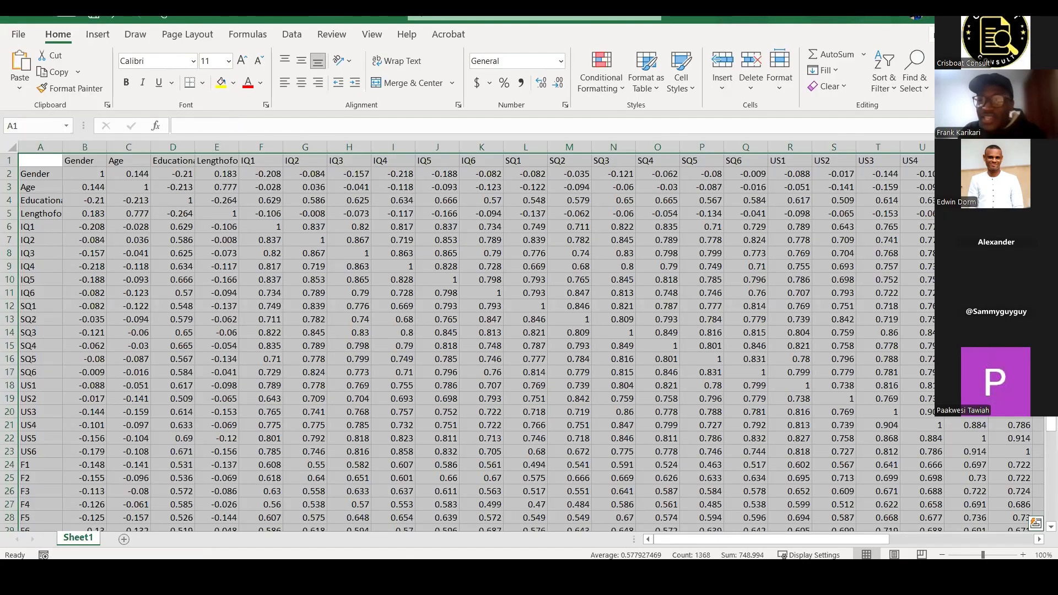
pyautogui.scroll(-12, 529, 342)
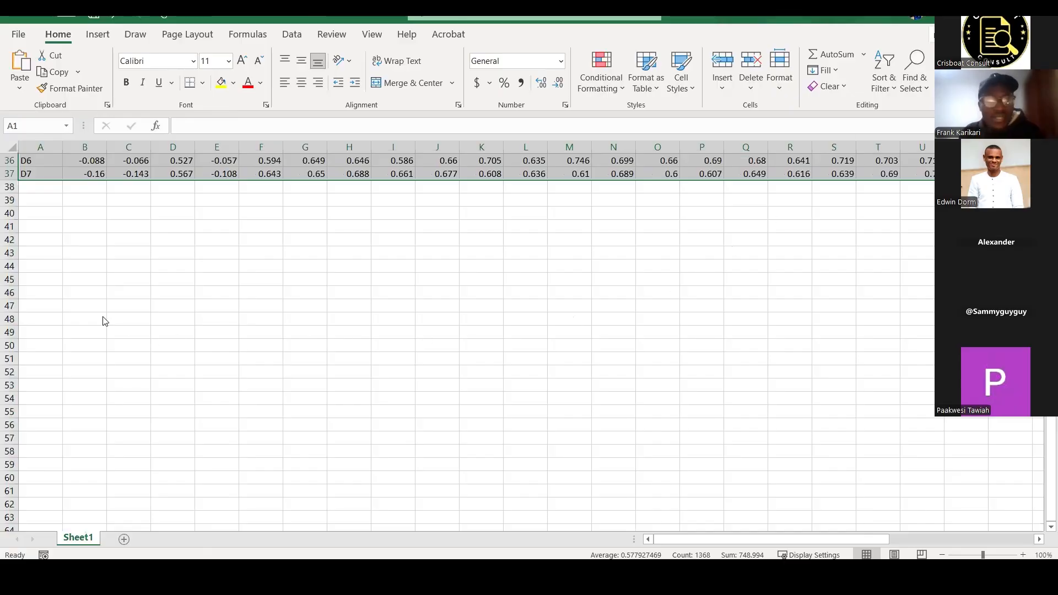
pyautogui.scroll(7, 33, 300)
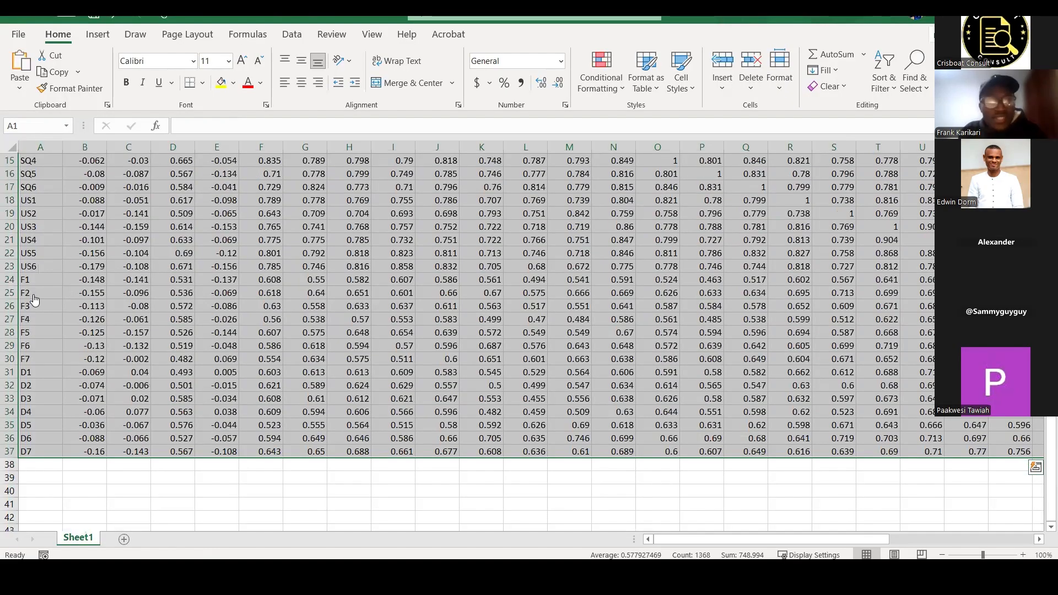
pyautogui.scroll(5, 48, 312)
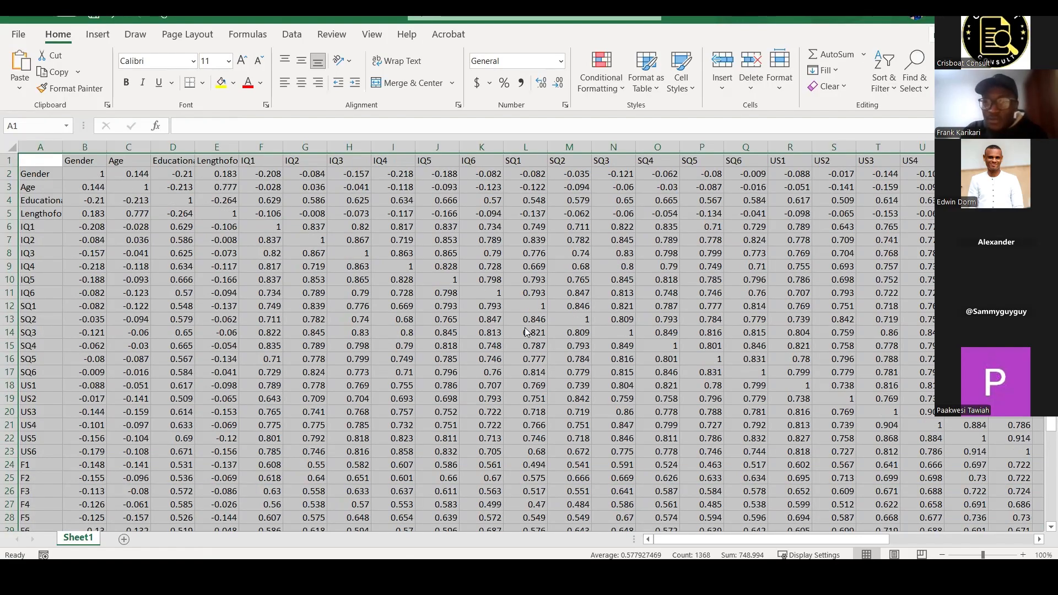
# Switch back to SmartPLS and look through the raw data of the Tutorial Sample across its indicator columns and rows.
pyautogui.hotkey('alt', 'Tab')
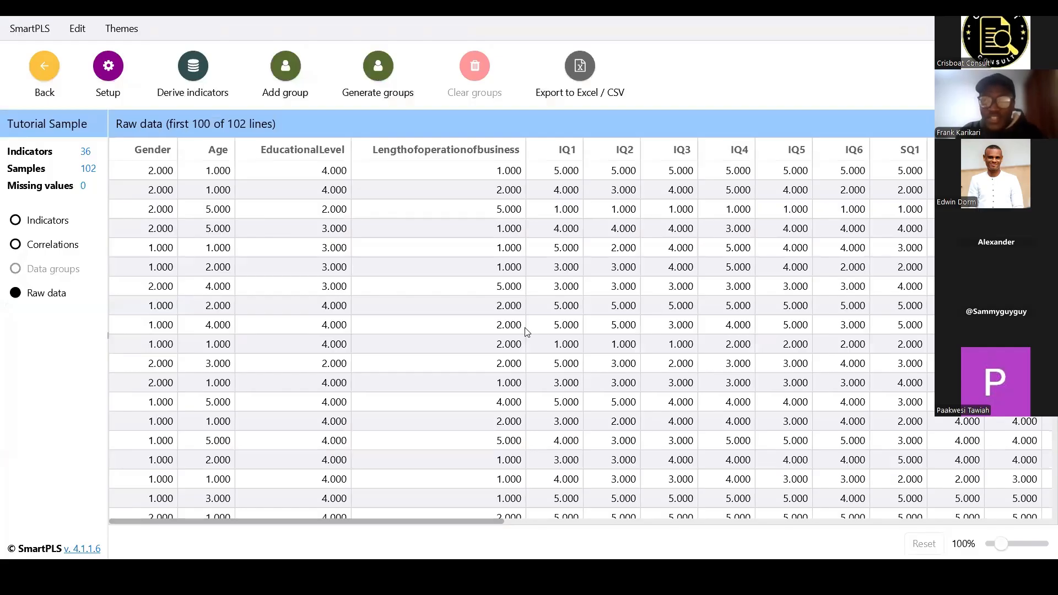
pyautogui.hscroll(10, 526, 331)
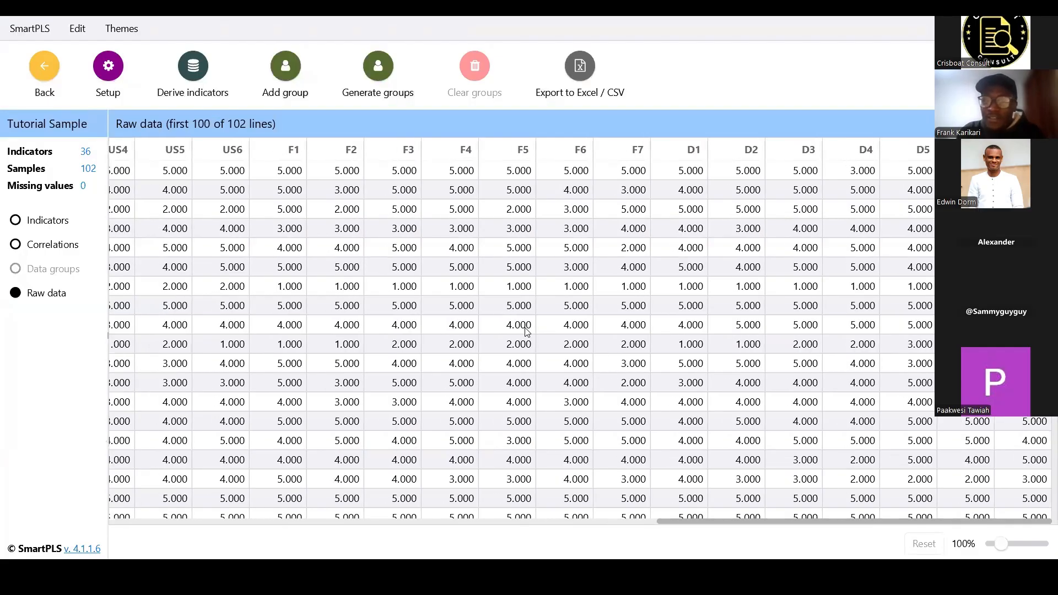
pyautogui.hscroll(-5, 527, 331)
pyautogui.hscroll(-5, 526, 331)
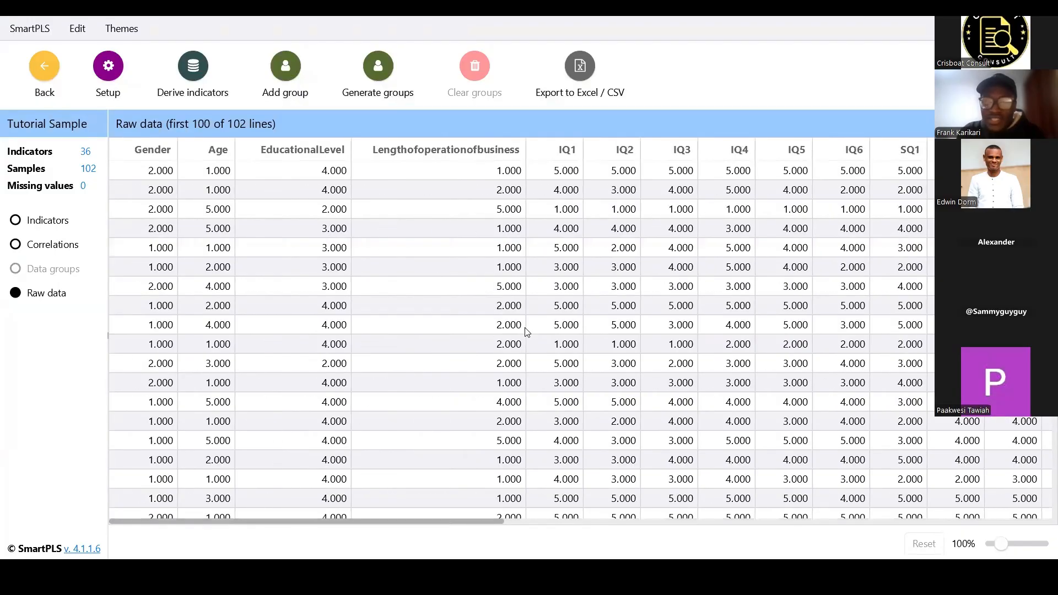
pyautogui.hscroll(6, 526, 330)
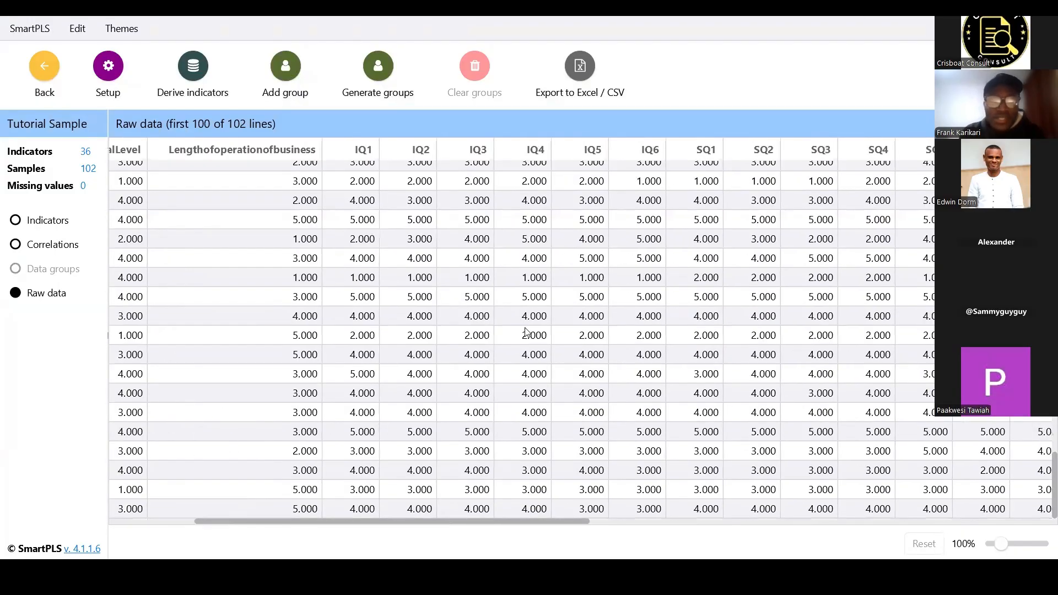
pyautogui.scroll(-20, 311, 212)
pyautogui.hscroll(5, 304, 208)
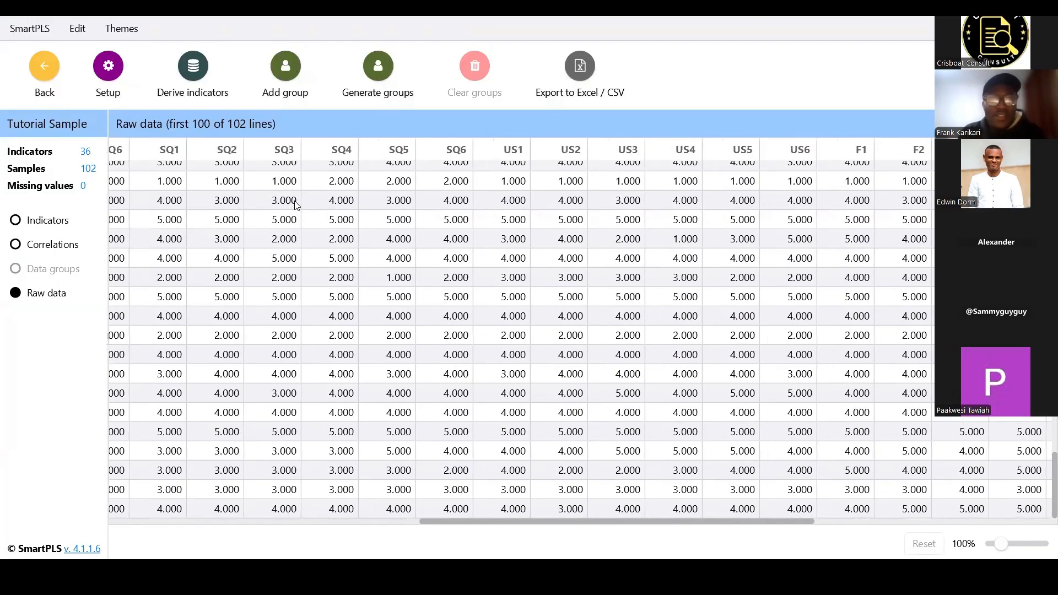
pyautogui.hscroll(-8, 296, 205)
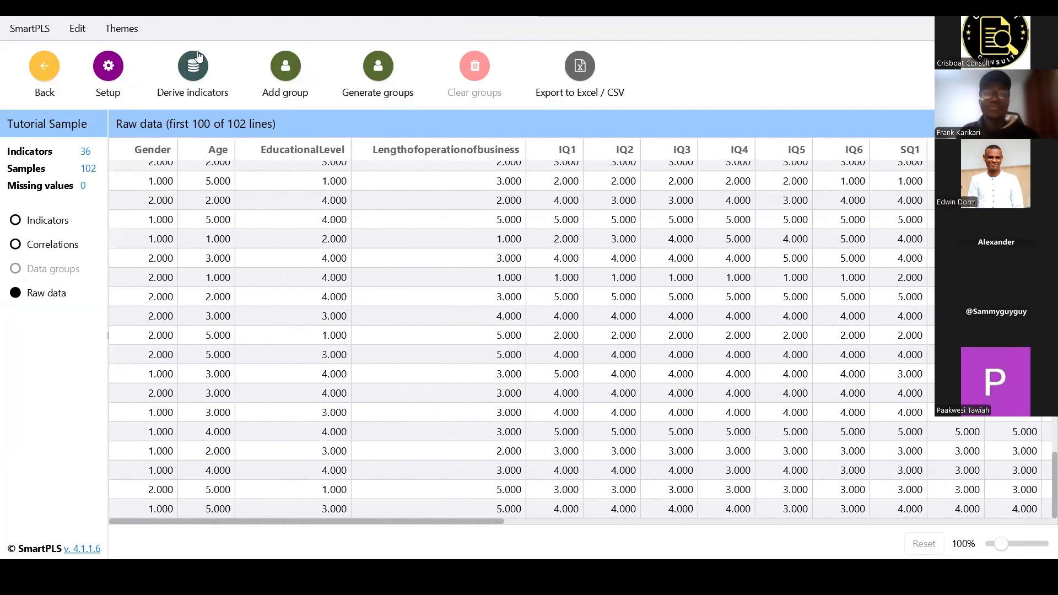
# Review the options for deriving indicators, from reversing scales and recoding values to converting a categorical variable to dummy variables.
pyautogui.click(197, 53)
pyautogui.click(271, 97)
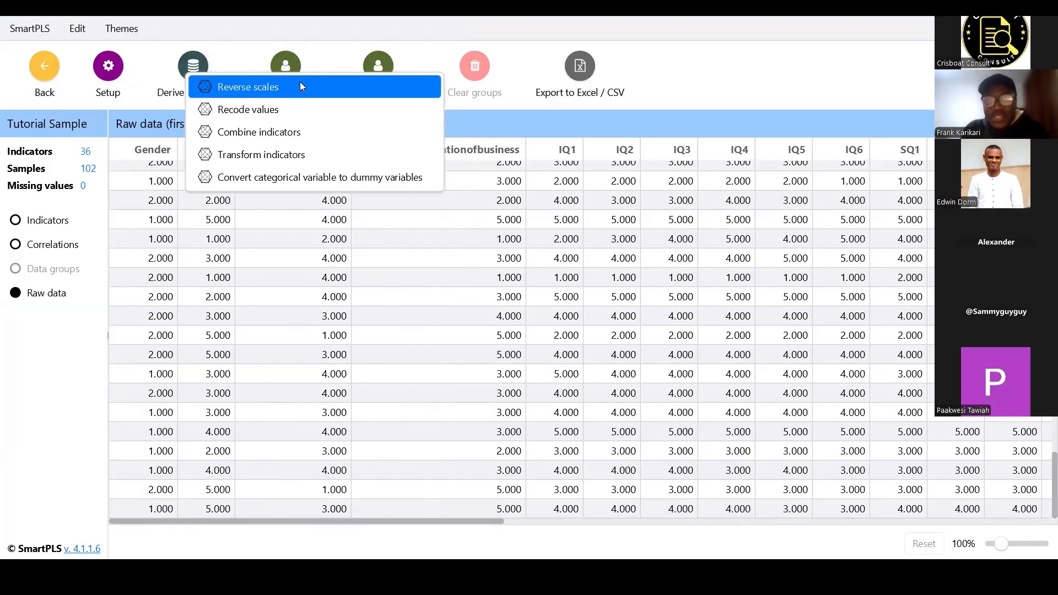
pyautogui.click(279, 34)
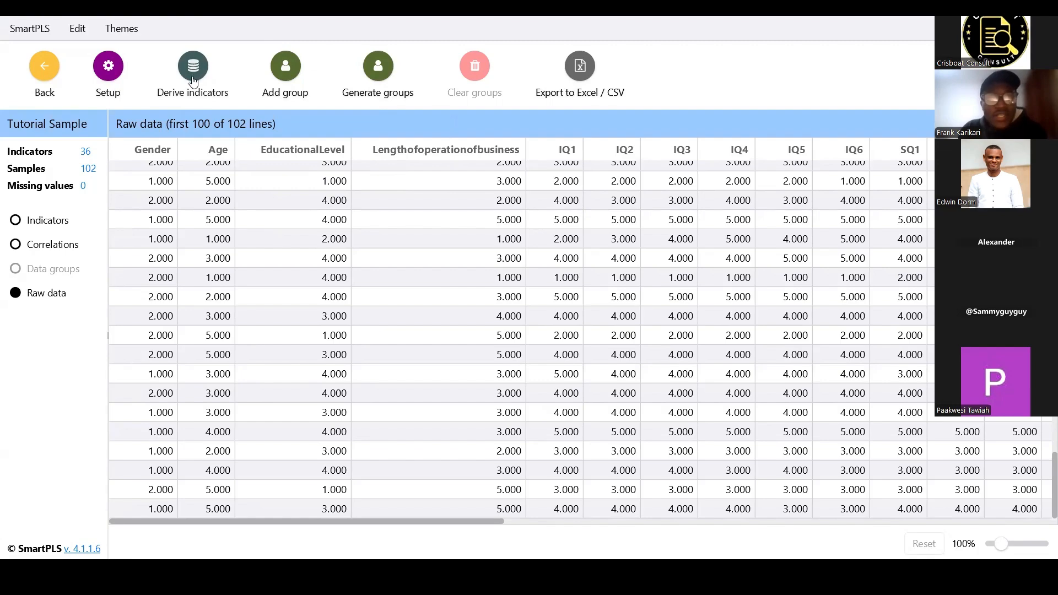
pyautogui.click(235, 95)
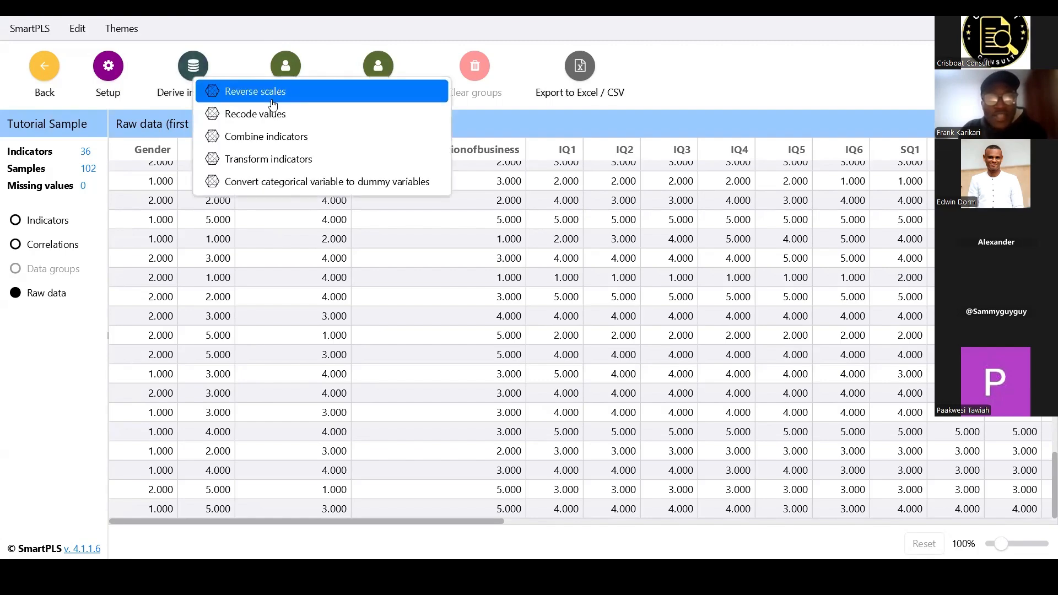
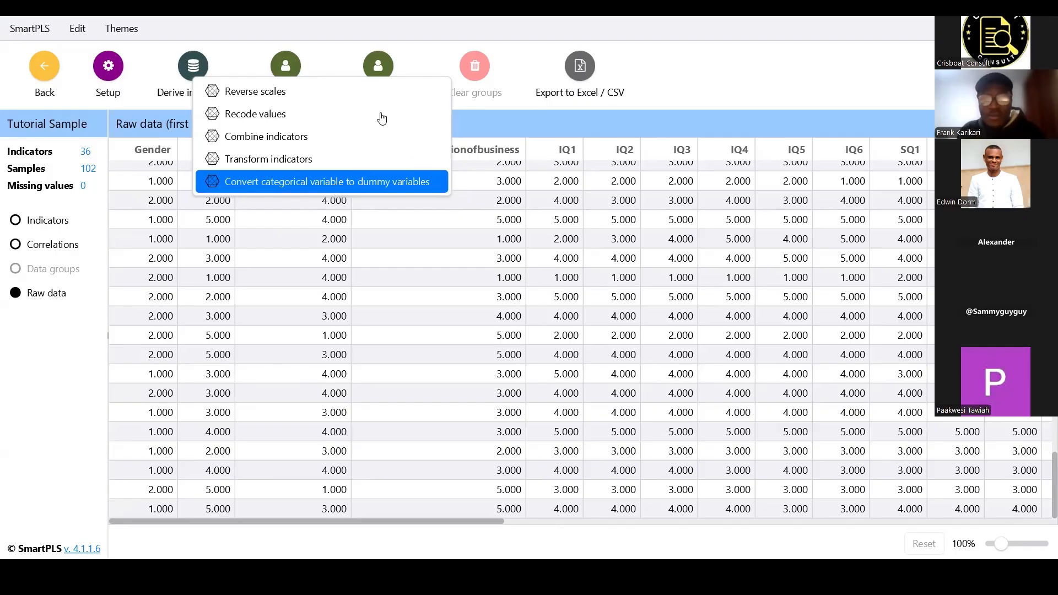
pyautogui.click(252, 59)
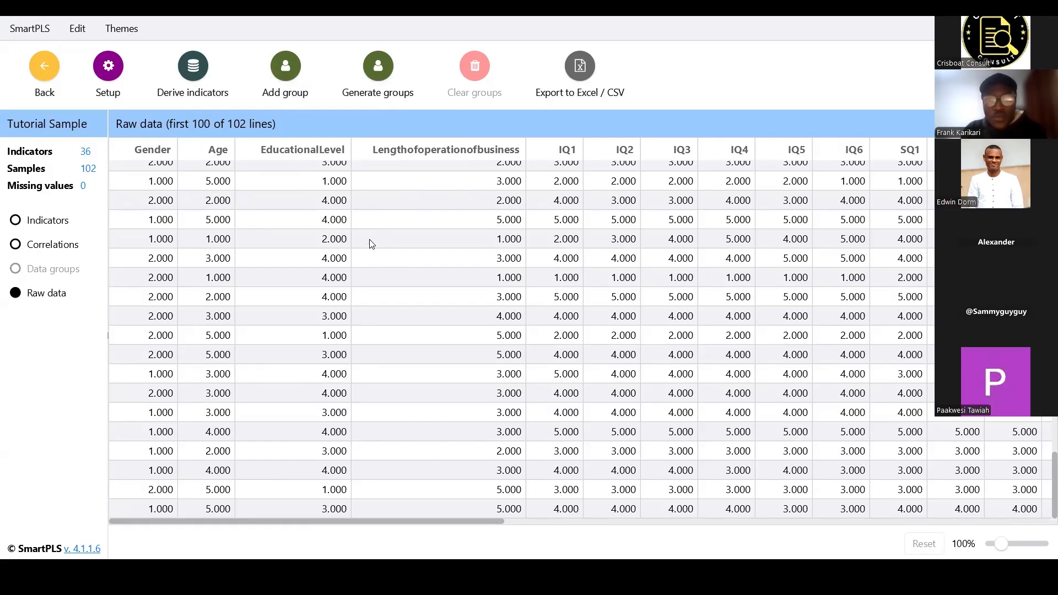
pyautogui.scroll(6, 381, 235)
pyautogui.scroll(5, 381, 235)
pyautogui.scroll(1, 380, 235)
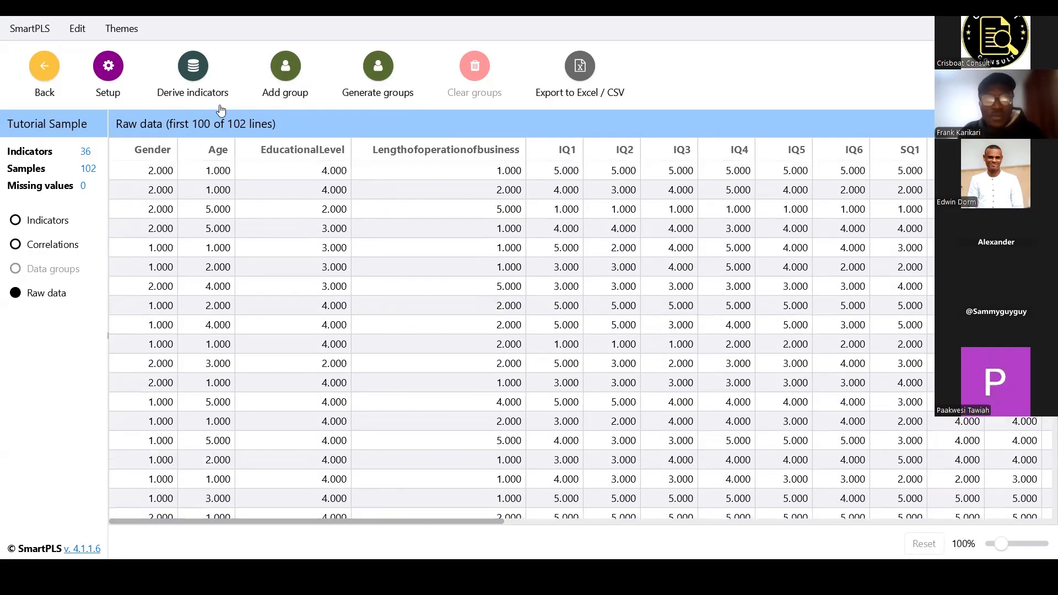
pyautogui.click(201, 76)
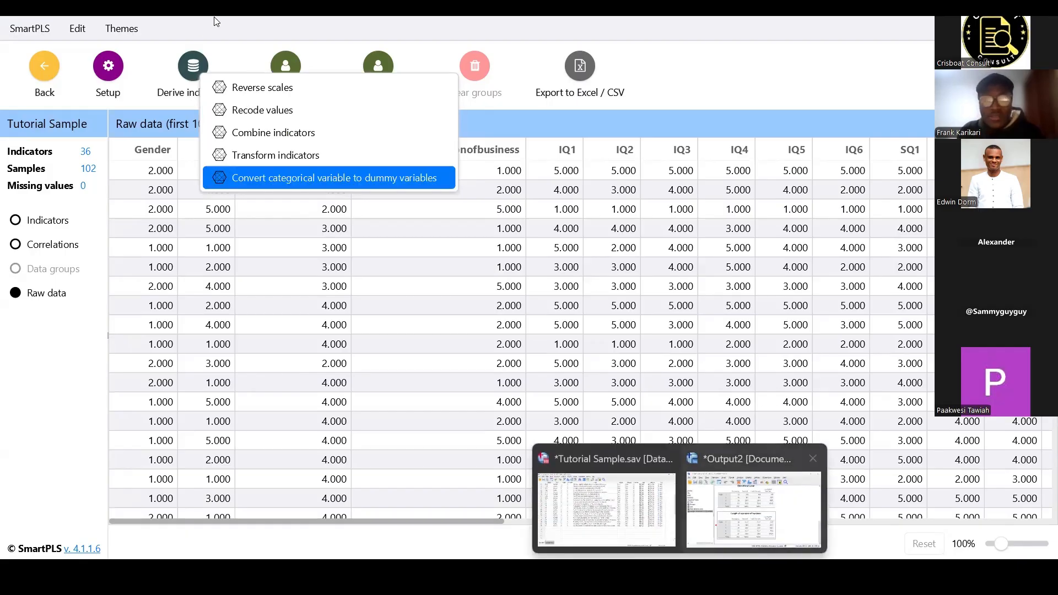
pyautogui.click(236, 29)
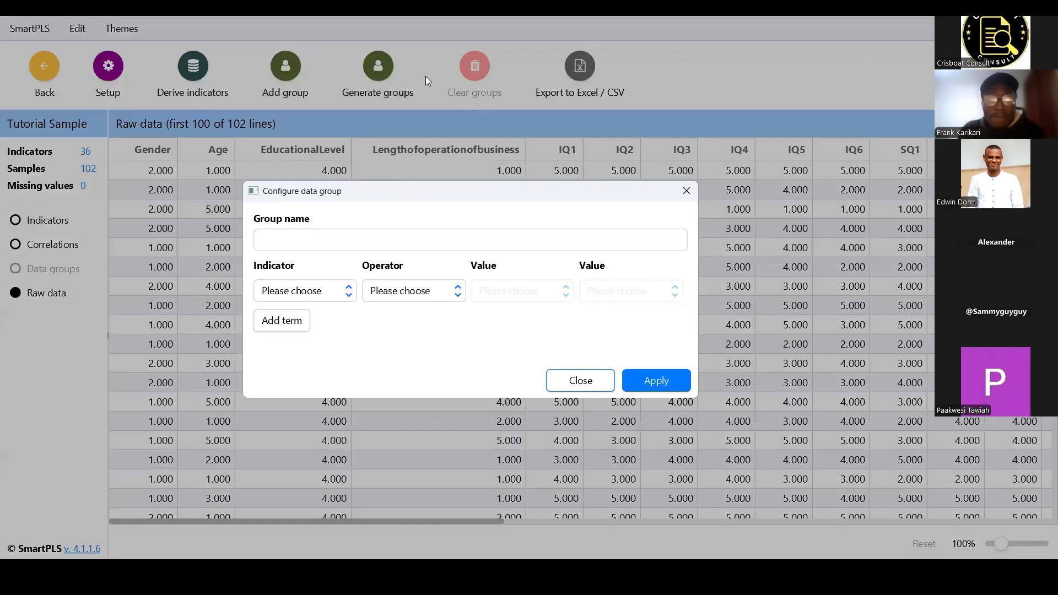
# View the indicators available for defining a new data group and close the group configuration without applying it.
pyautogui.click(322, 291)
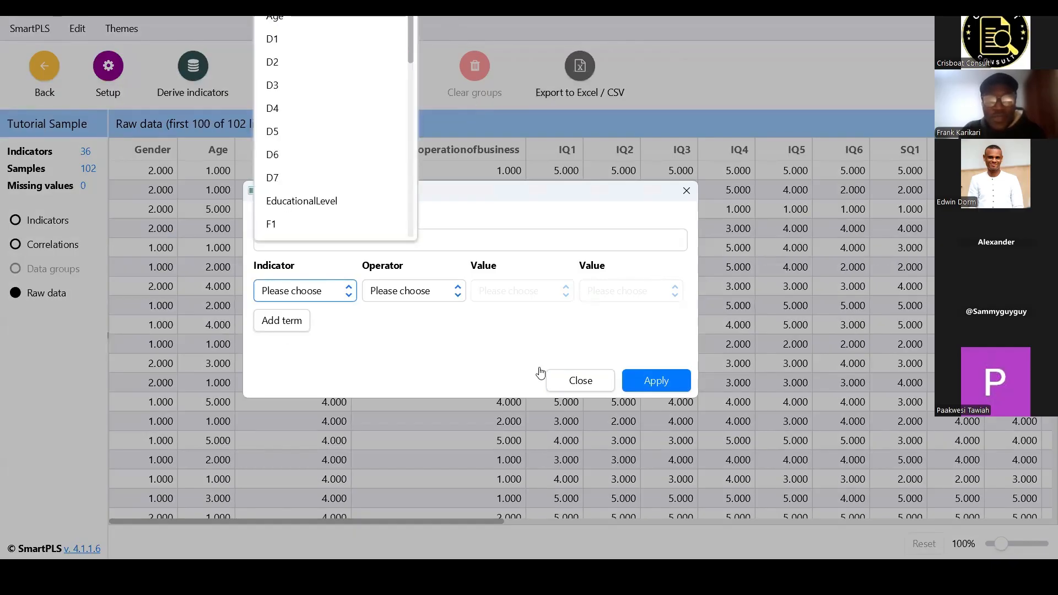
pyautogui.click(581, 381)
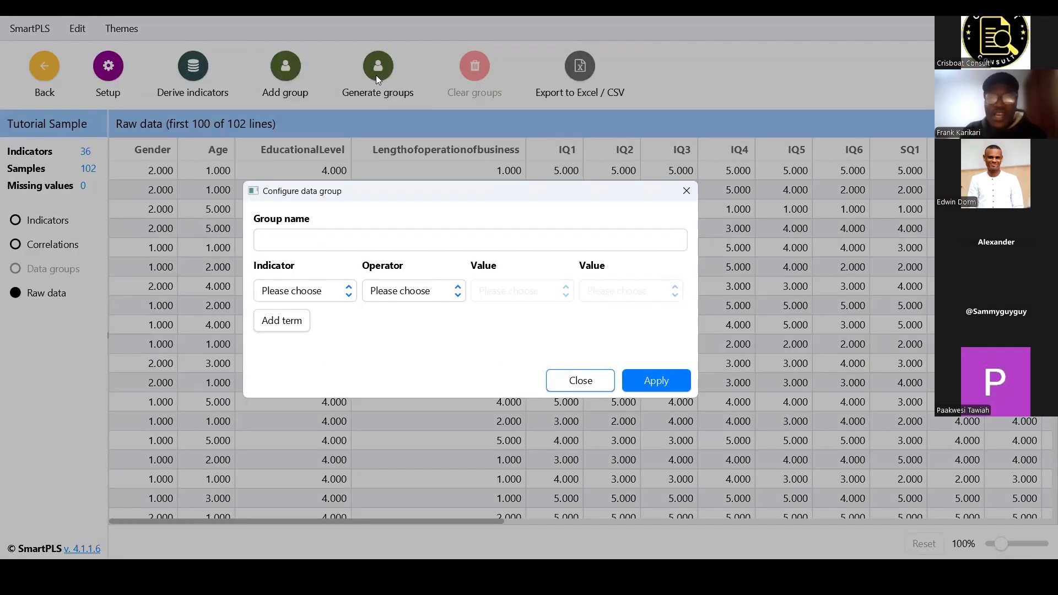
pyautogui.click(570, 382)
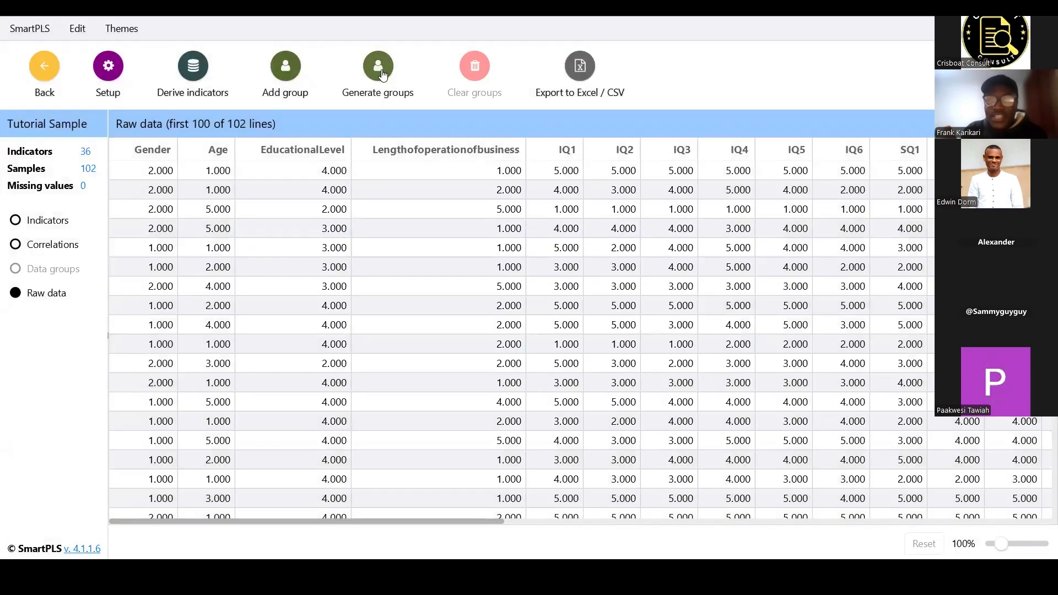
pyautogui.click(382, 73)
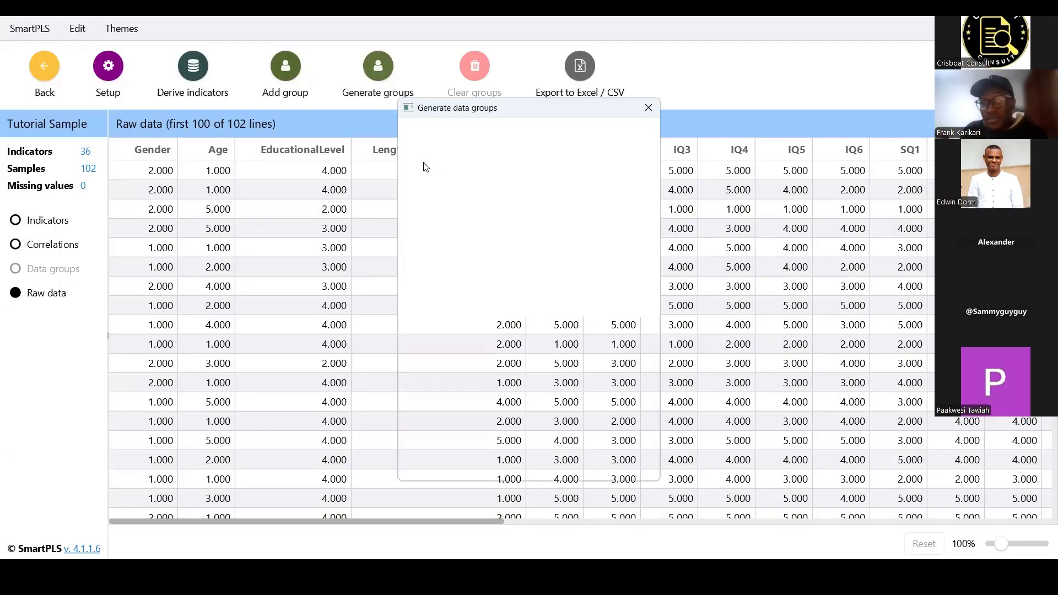
pyautogui.scroll(-3, 424, 166)
pyautogui.scroll(3, 422, 166)
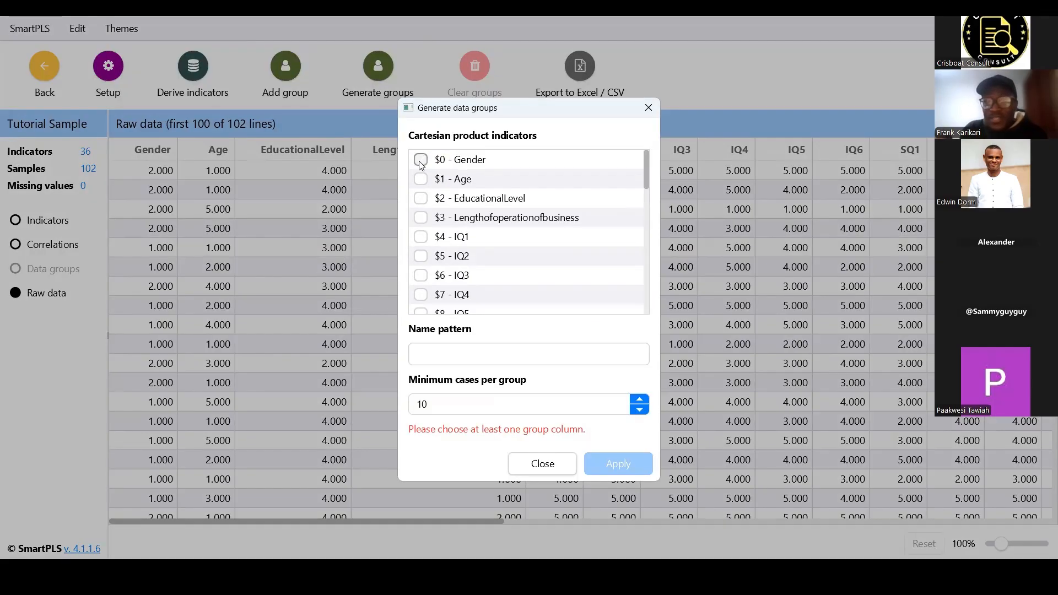
pyautogui.click(421, 161)
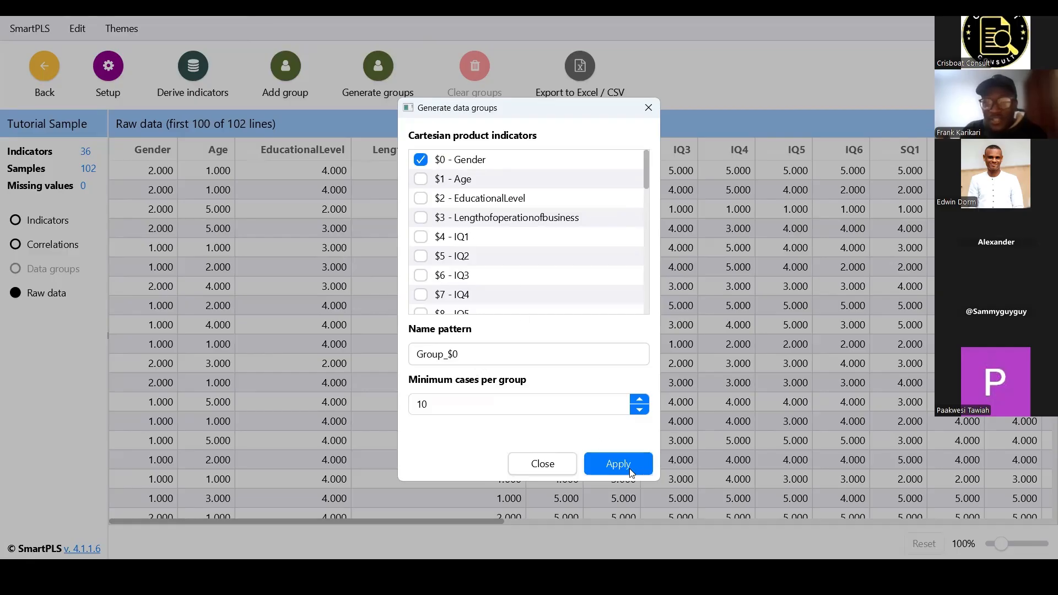
pyautogui.click(466, 359)
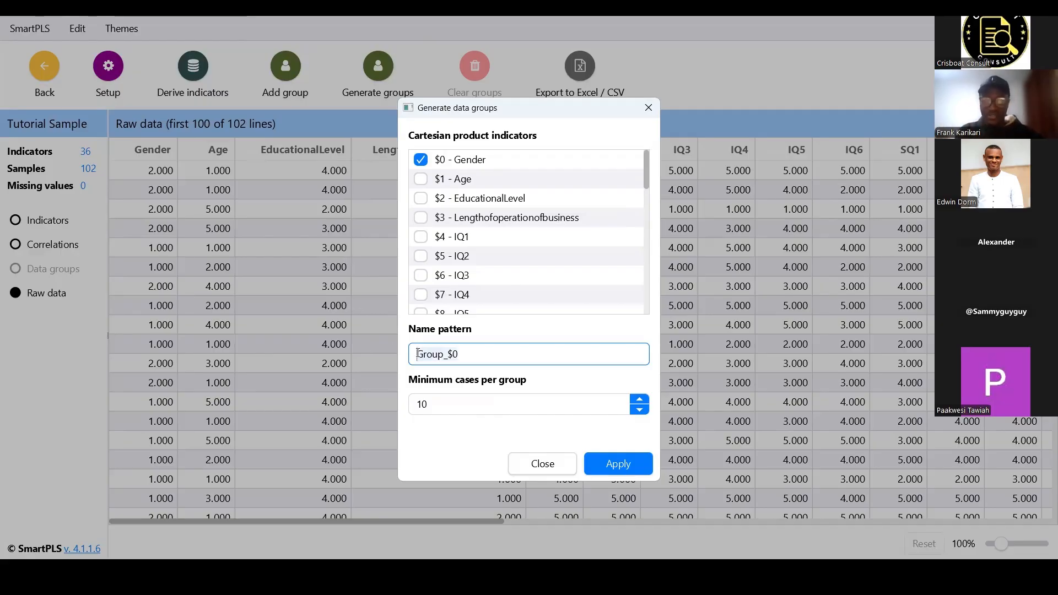
pyautogui.hotkey('ctrl', 'a')
pyautogui.write('Gen')
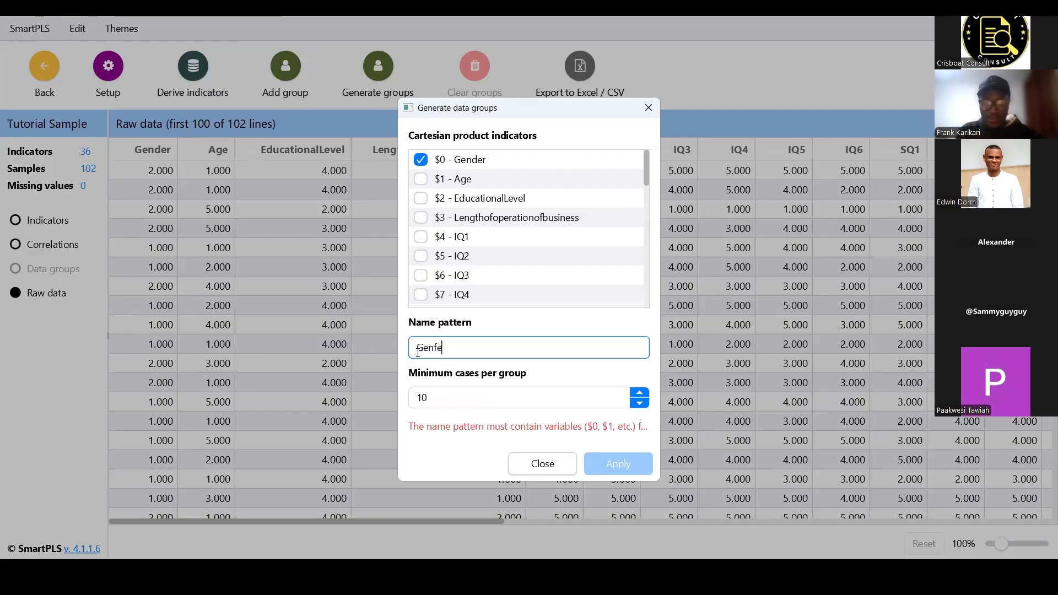
pyautogui.write('der group')
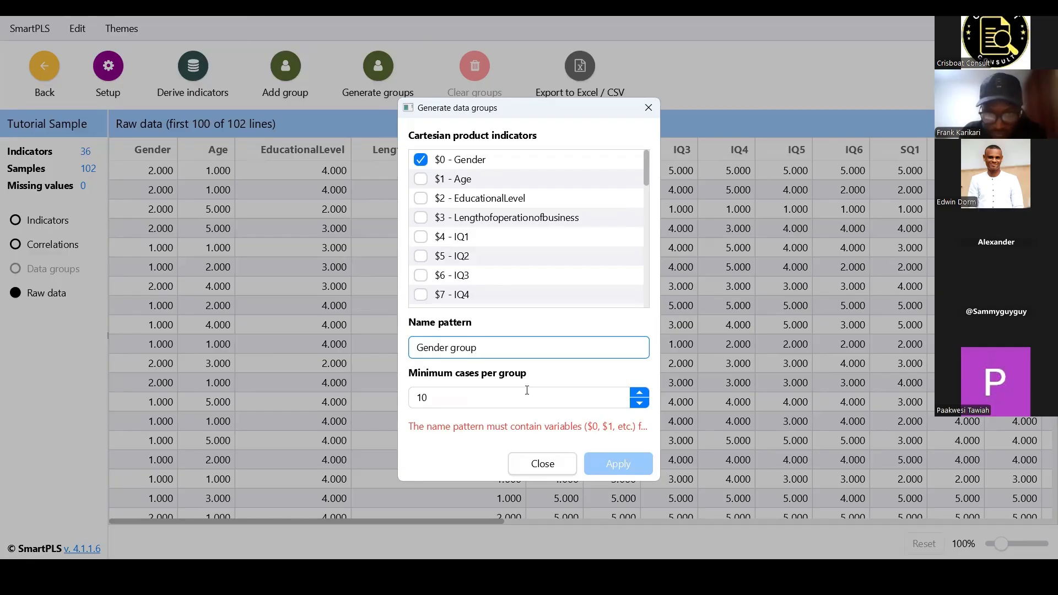
pyautogui.click(525, 458)
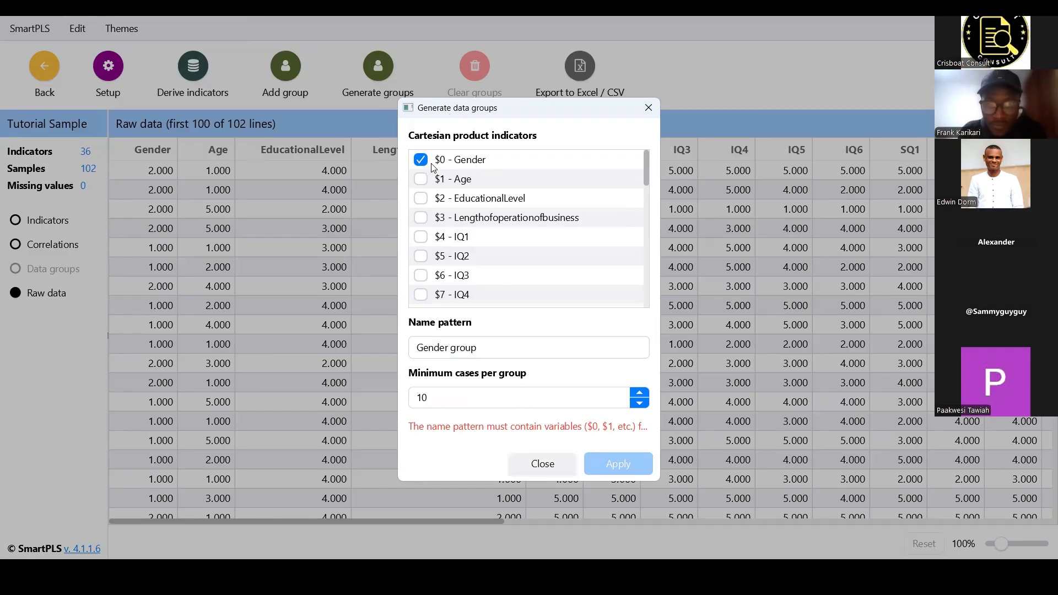
pyautogui.press('Escape')
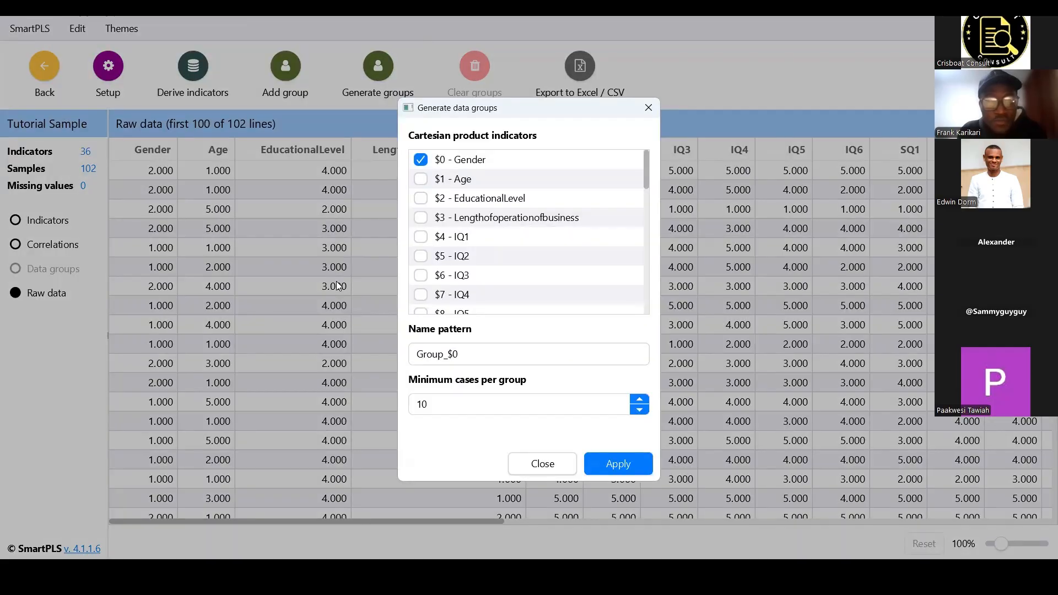
# Generate data groups from the Gender indicator with the name pattern Group_$0, and rename groups 1 and 2 as Males and Females.
pyautogui.click(618, 463)
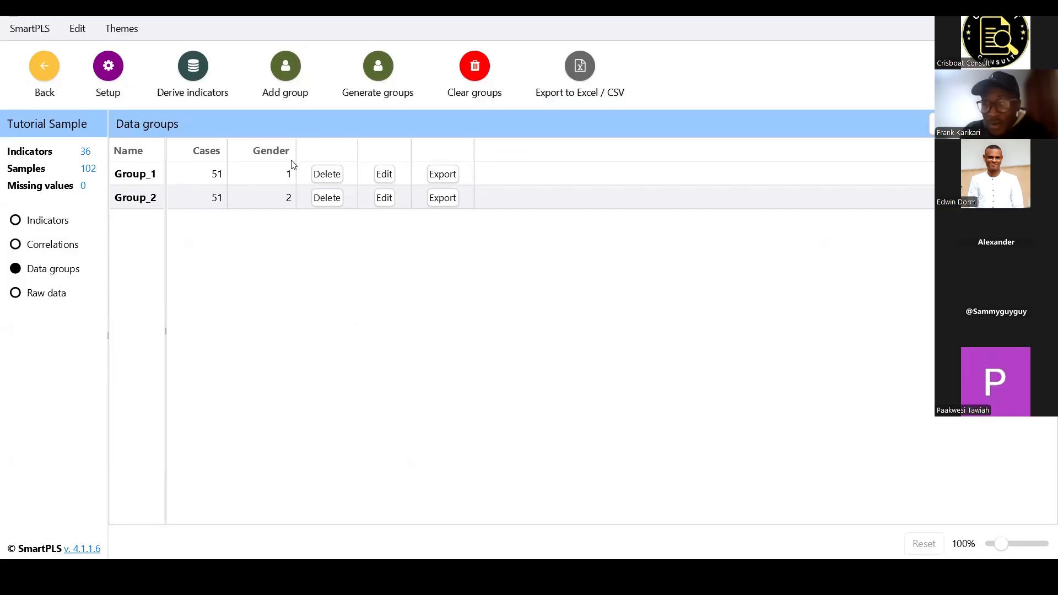
pyautogui.click(384, 174)
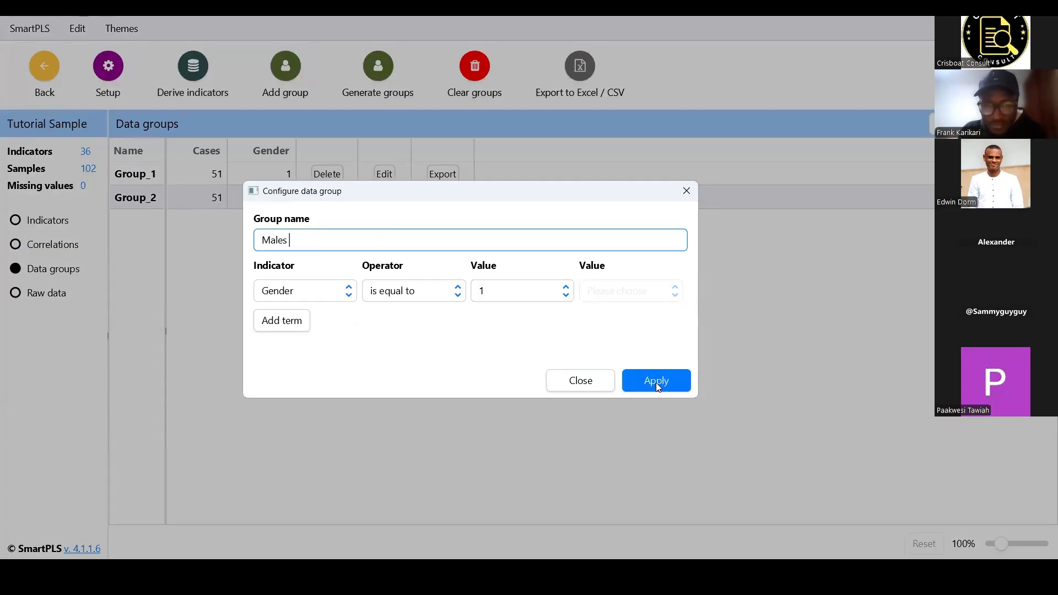
pyautogui.click(656, 383)
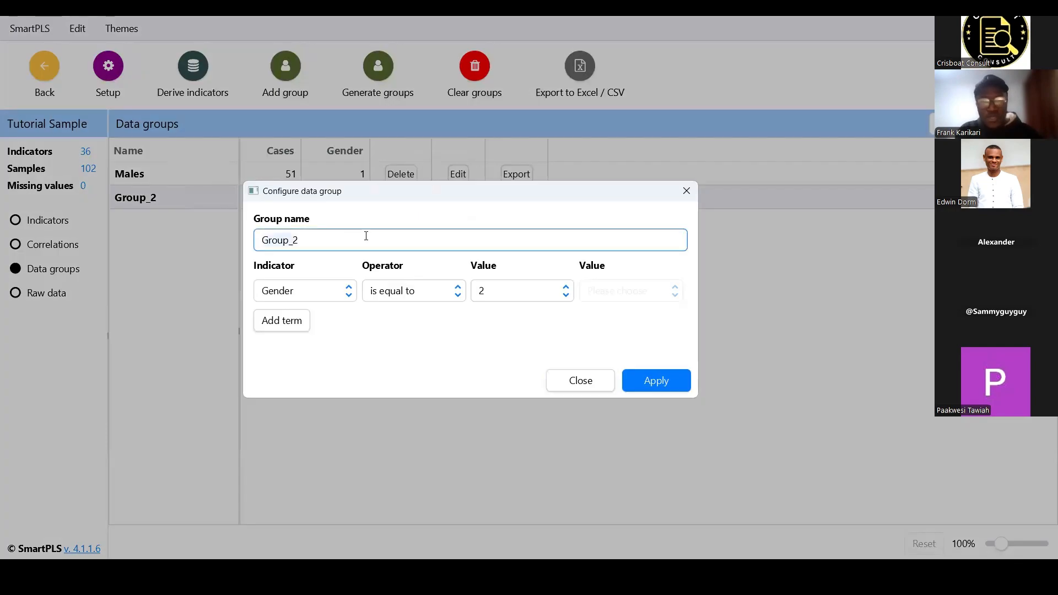
pyautogui.write('Females')
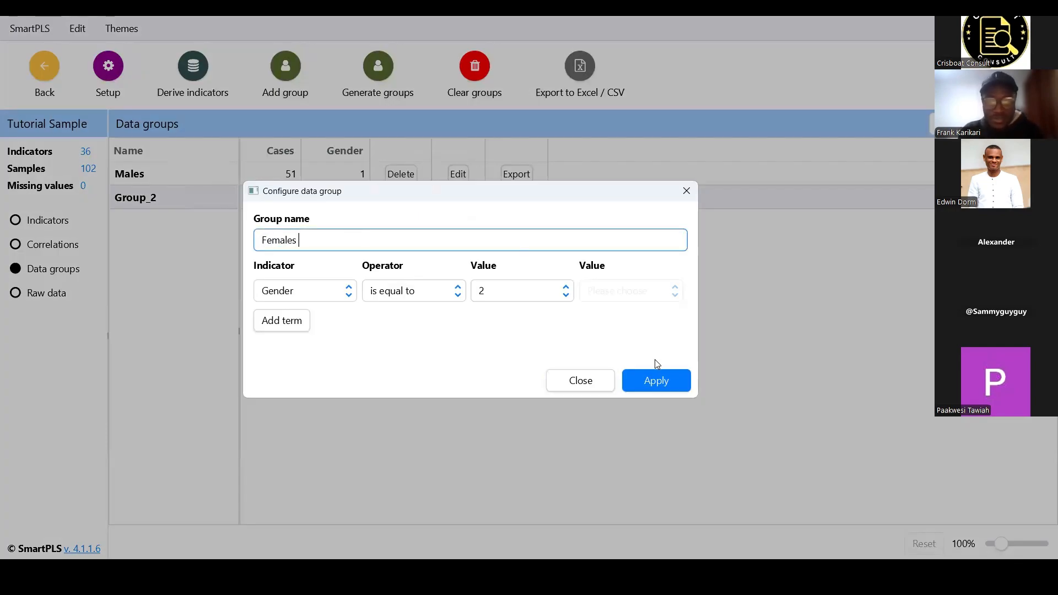
pyautogui.click(647, 375)
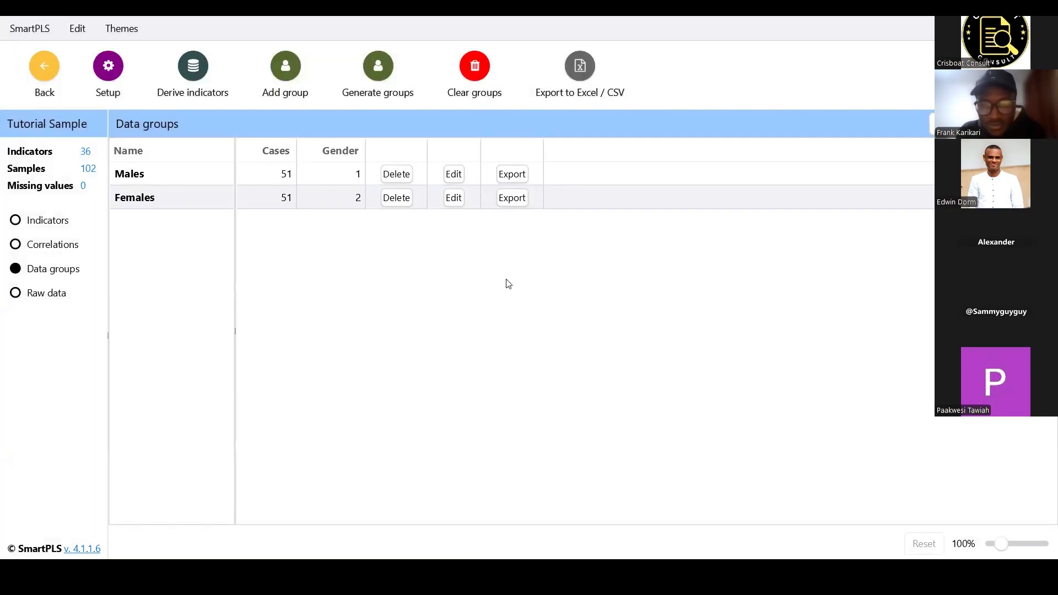
# Generate data groups from the Age indicator with the name pattern Group_$1 and a minimum of 10 cases per group.
pyautogui.click(391, 84)
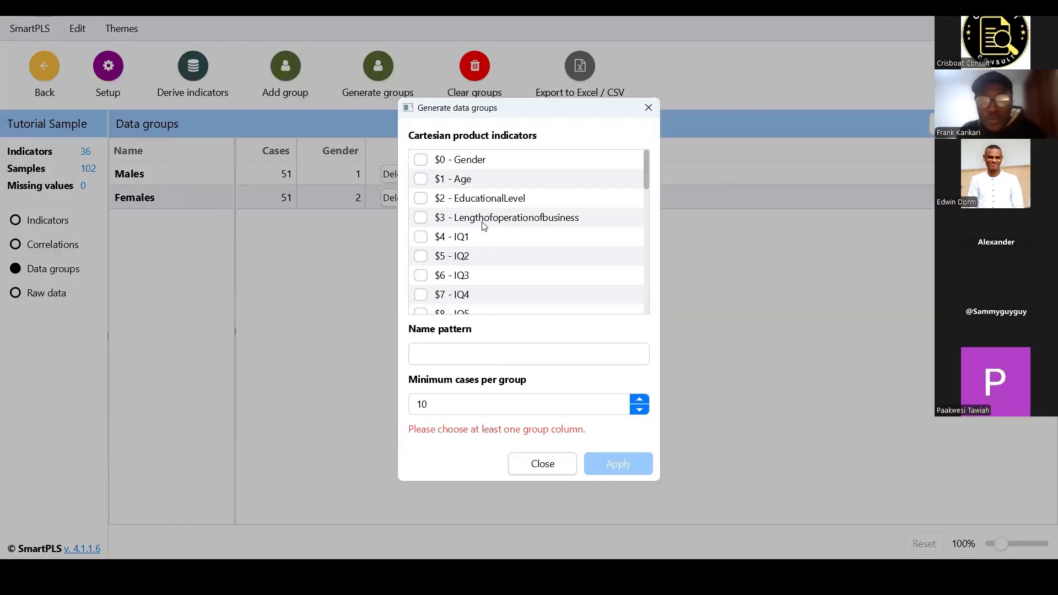
pyautogui.scroll(-8, 480, 215)
pyautogui.scroll(8, 419, 190)
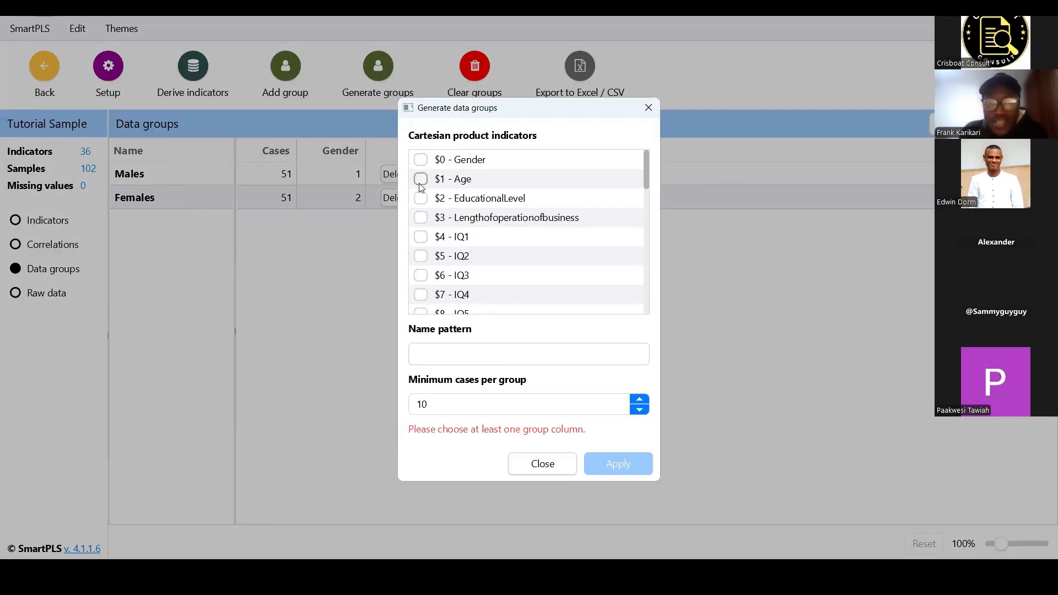
pyautogui.click(421, 179)
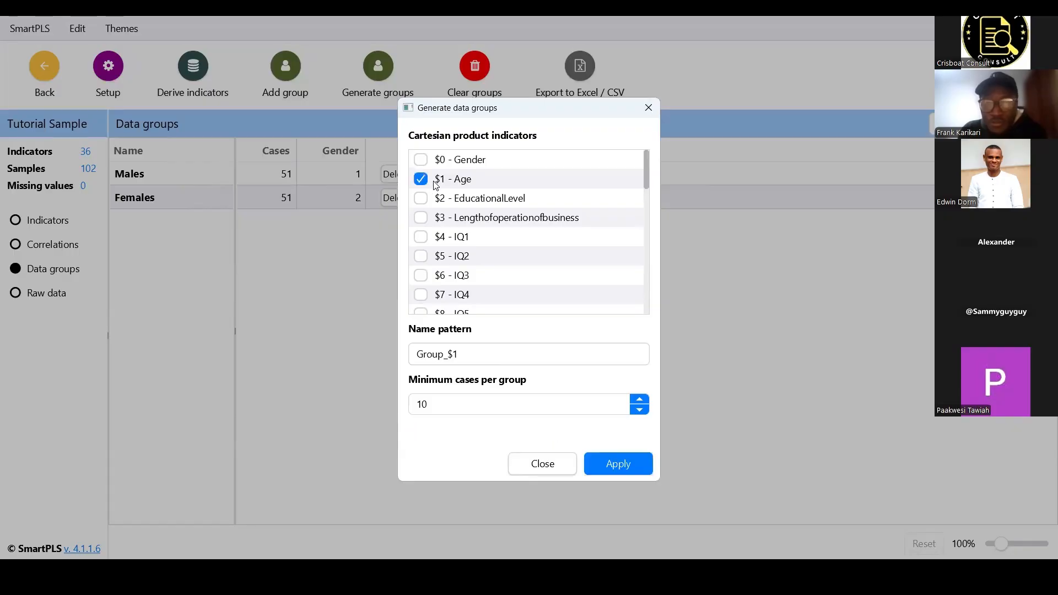
pyautogui.click(620, 465)
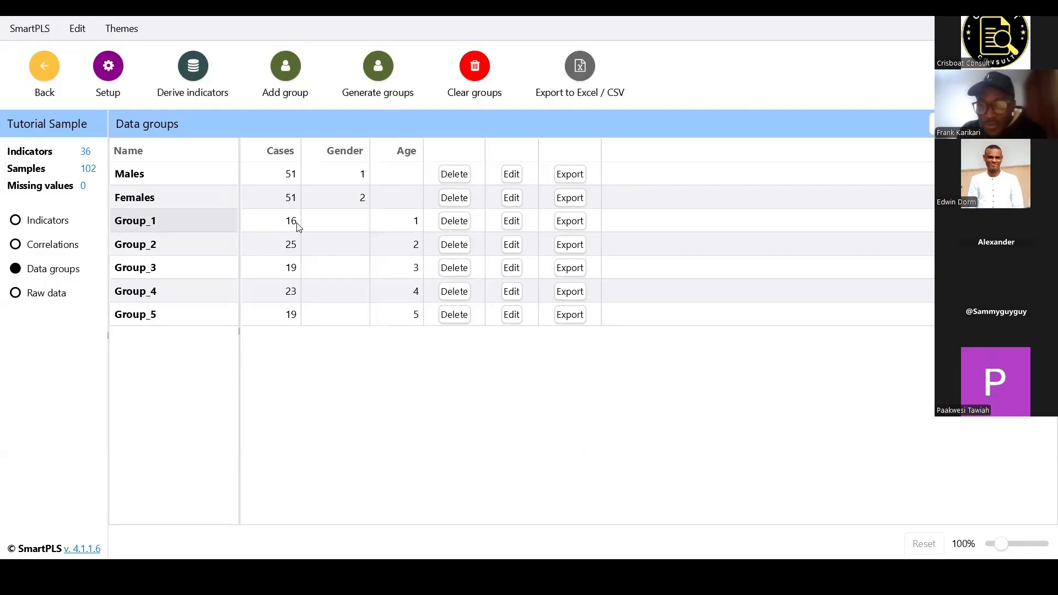
# Check the age ranges in the Word questionnaire, return to SmartPLS, and rename the data group for age code 1 as Below 25.
pyautogui.moveTo(650, 571)
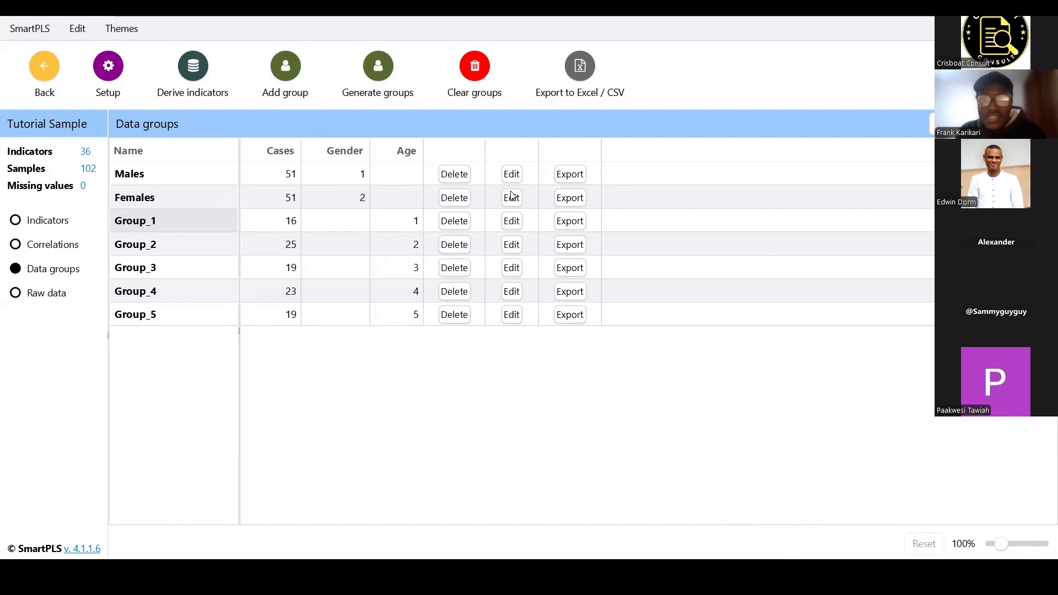
pyautogui.hotkey('alt', 'Tab')
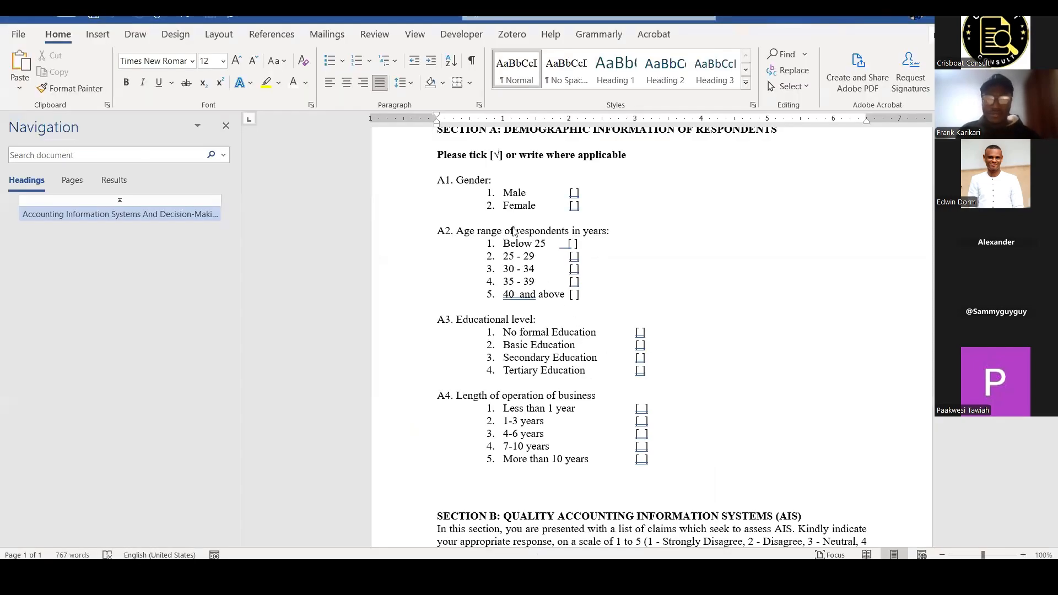
pyautogui.scroll(2, 463, 232)
pyautogui.scroll(1, 463, 232)
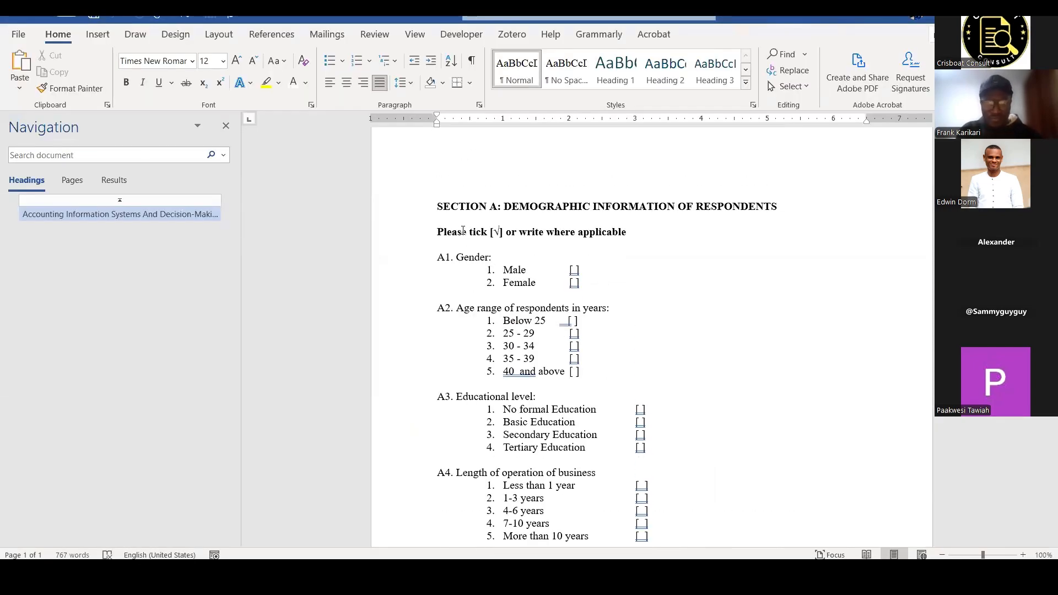
pyautogui.hotkey('alt', 'Tab')
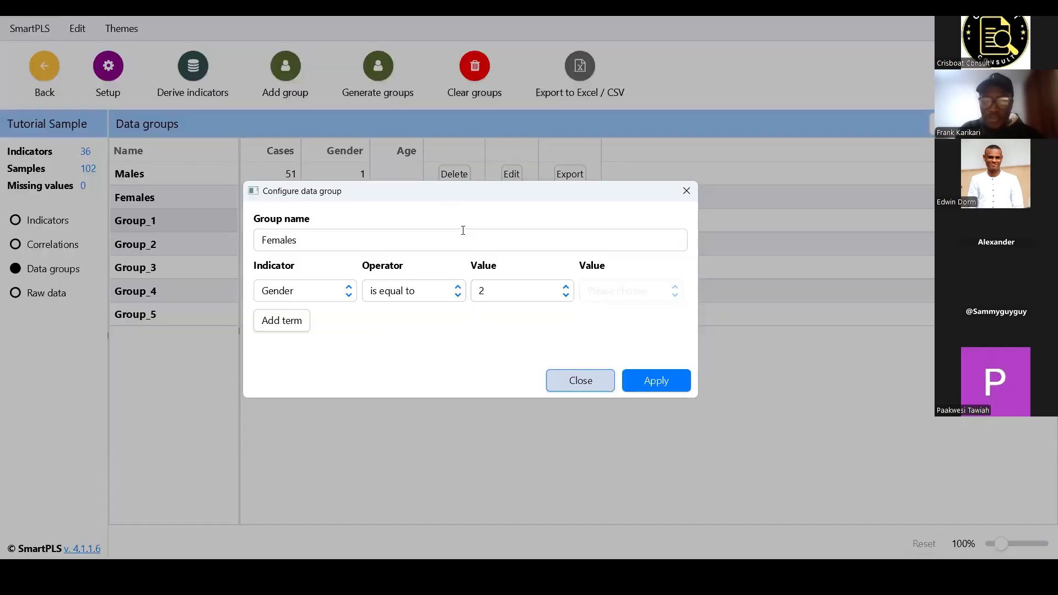
pyautogui.press('Escape')
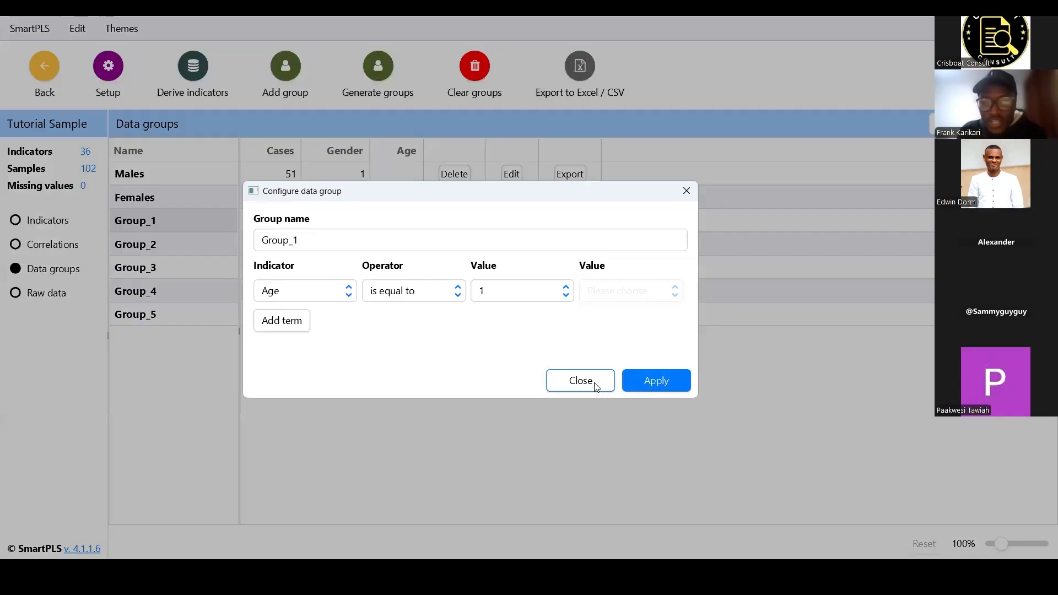
pyautogui.tripleClick(457, 240)
pyautogui.write('Below 25')
pyautogui.press('Return')
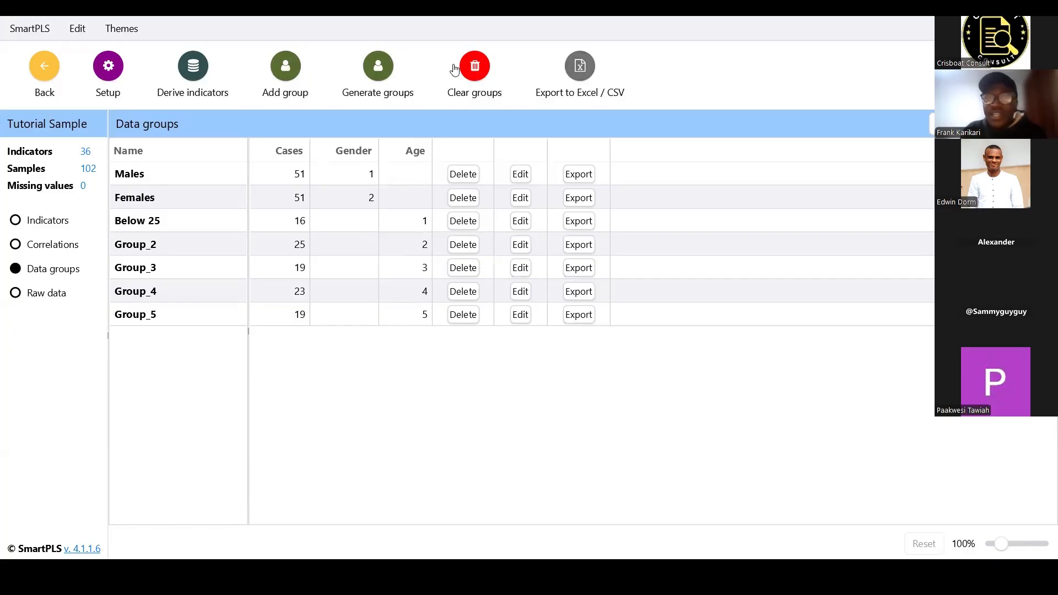
# Start clearing all data groups and cancel the deletion at the confirmation.
pyautogui.click(485, 72)
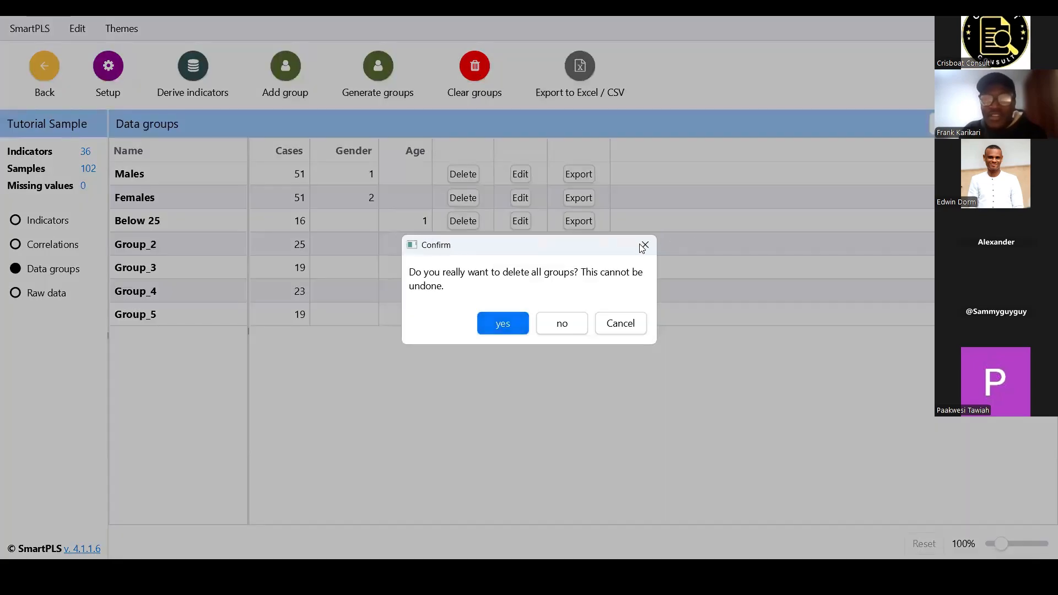
pyautogui.click(644, 246)
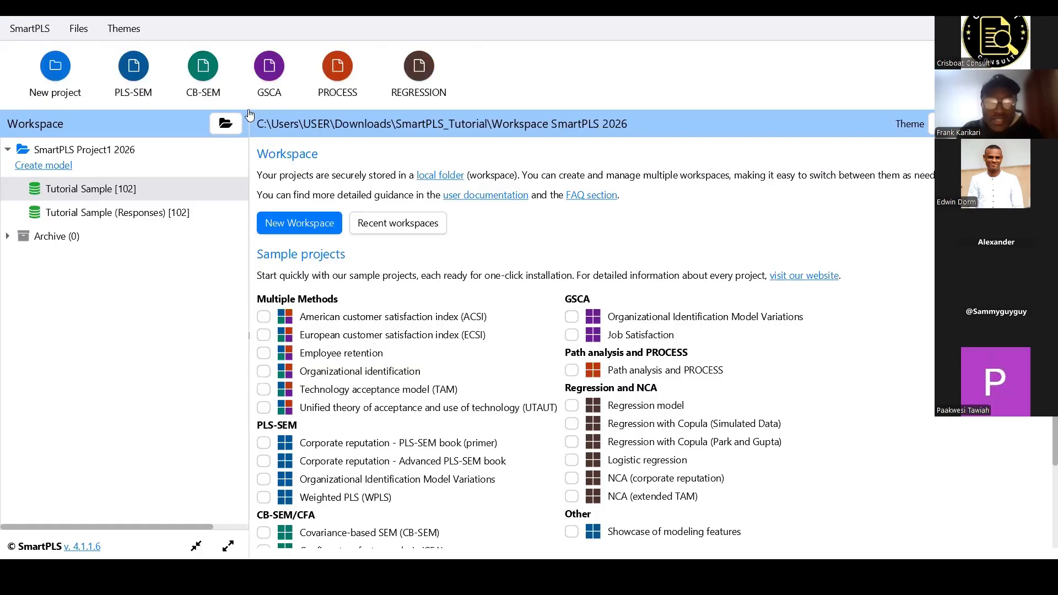
# Create a PLS-SEM model named Project1 in the project SmartPLS Project1 2026.
pyautogui.click(133, 94)
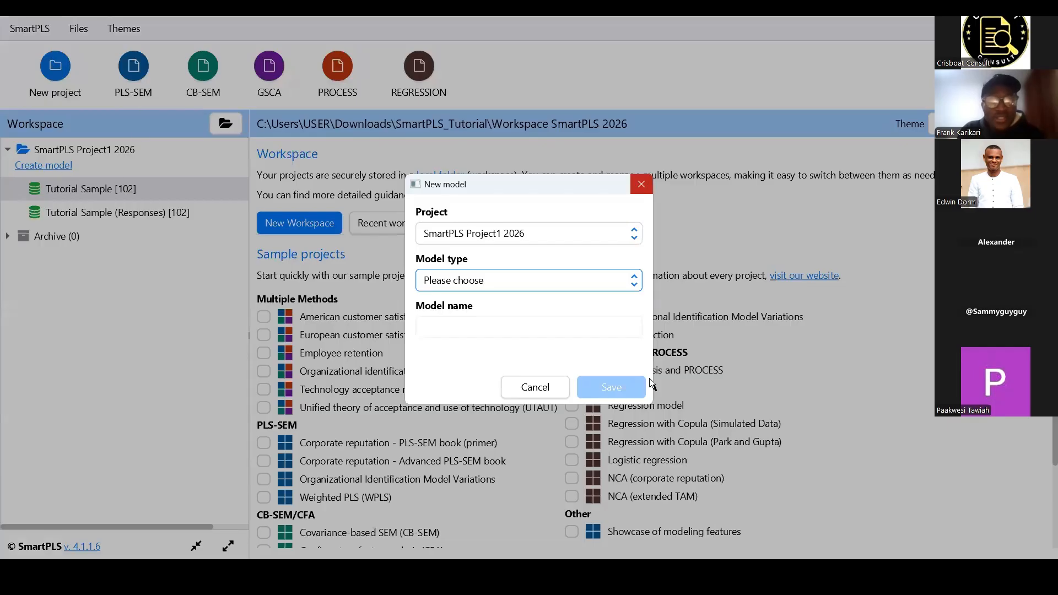
pyautogui.click(642, 184)
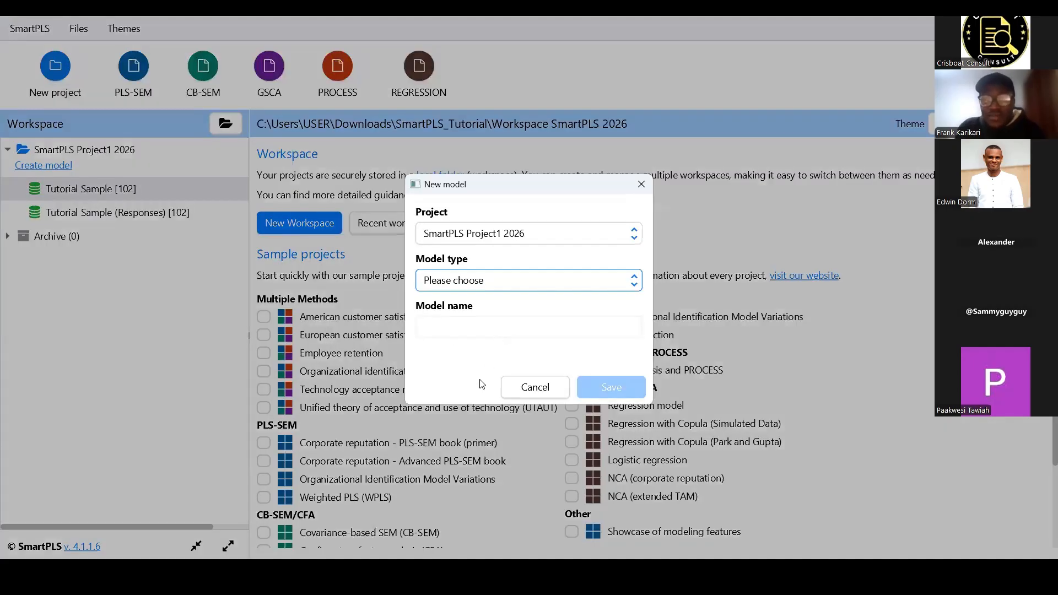
pyautogui.click(543, 285)
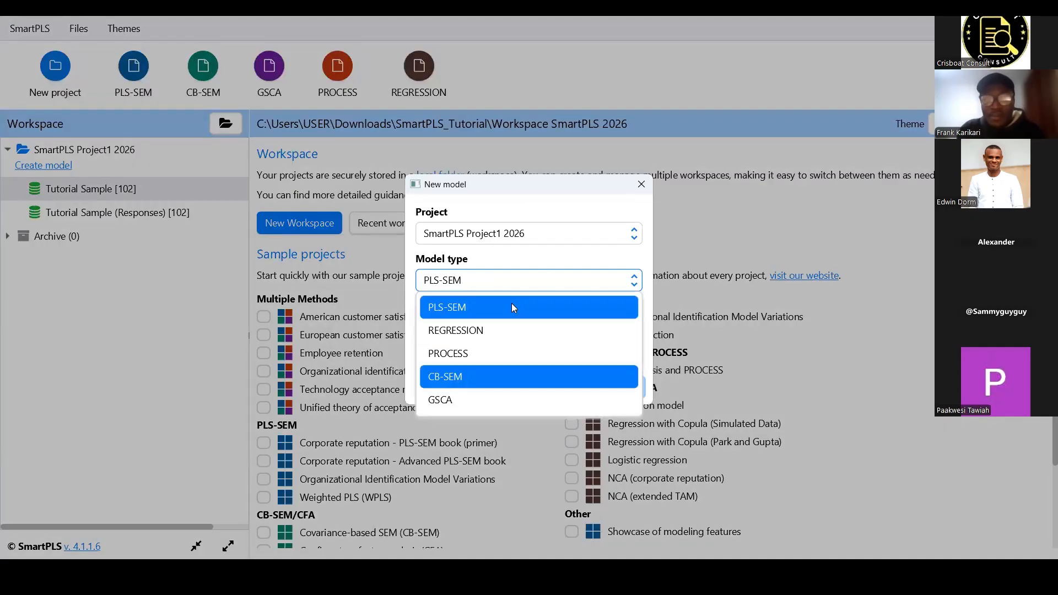
pyautogui.click(512, 307)
pyautogui.click(511, 328)
pyautogui.write('Proh')
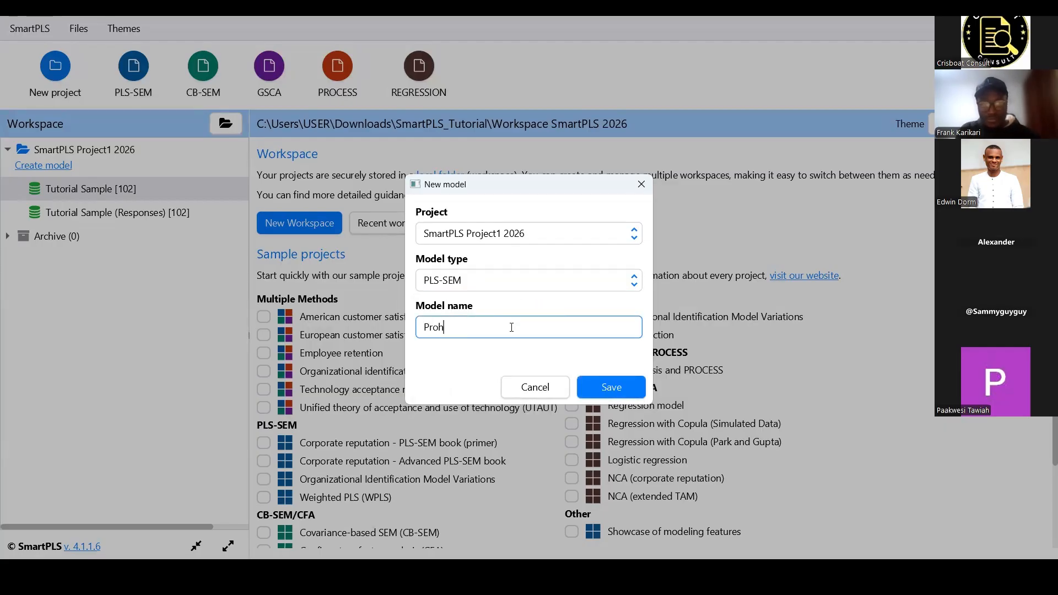
pyautogui.press('BackSpace')
pyautogui.write('ject1')
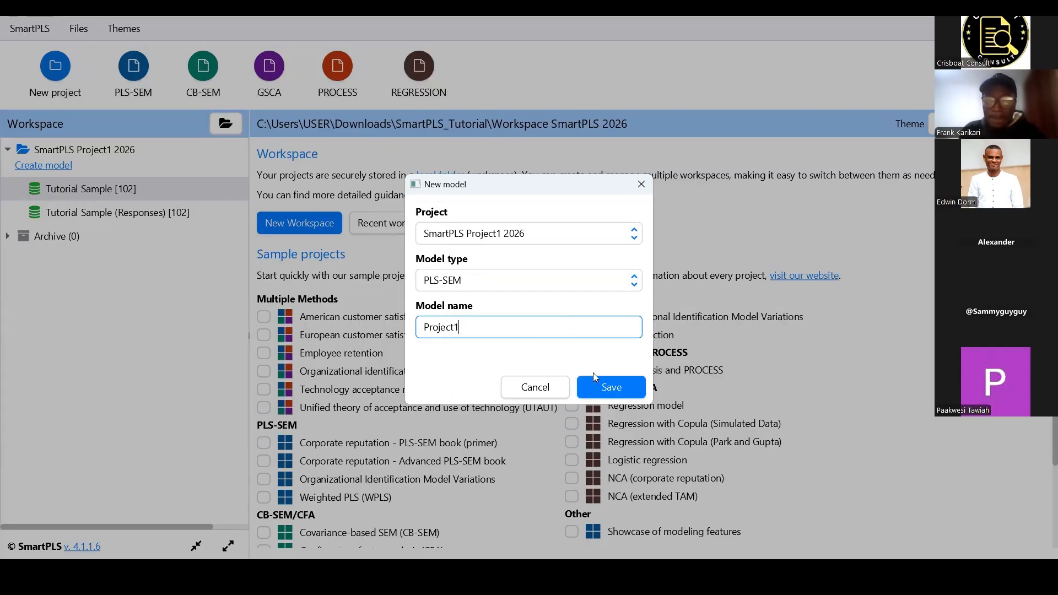
pyautogui.click(610, 394)
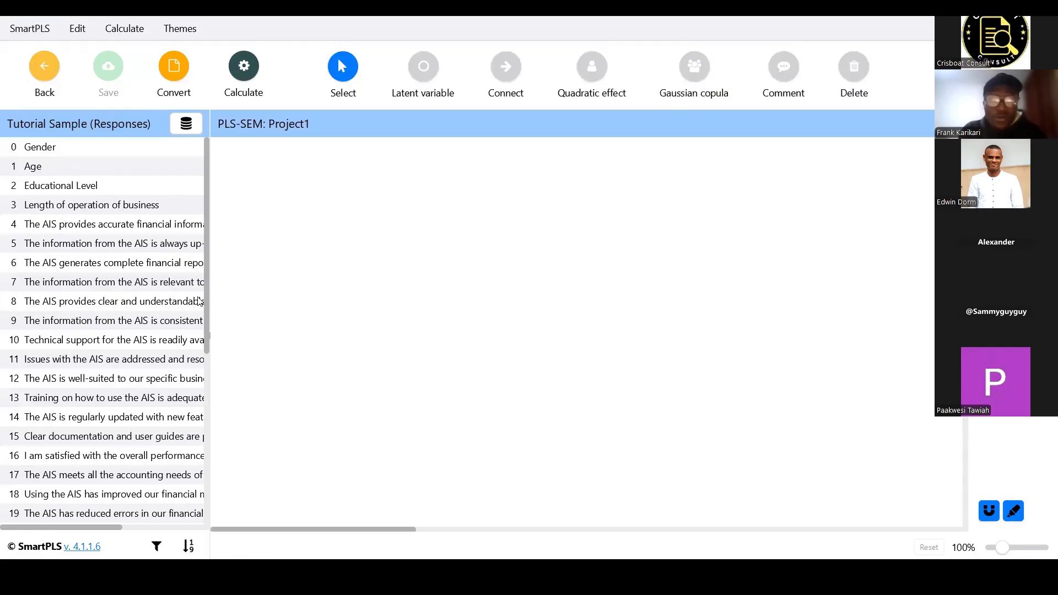
# Look through the indicators of the Responses data file and switch the model's data file to Tutorial Sample [102].
pyautogui.scroll(-3, 140, 280)
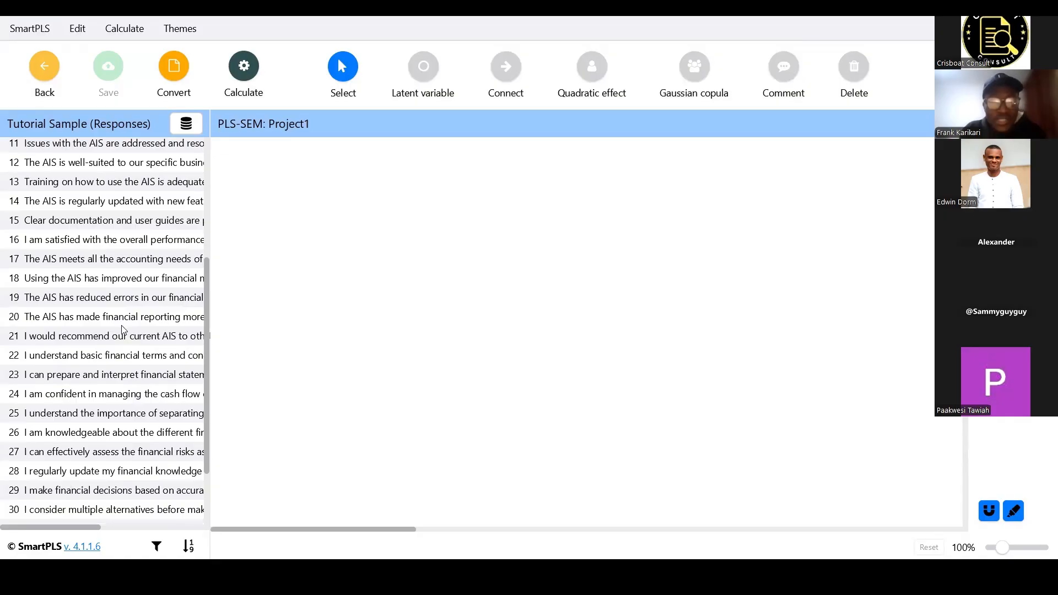
pyautogui.scroll(3, 123, 329)
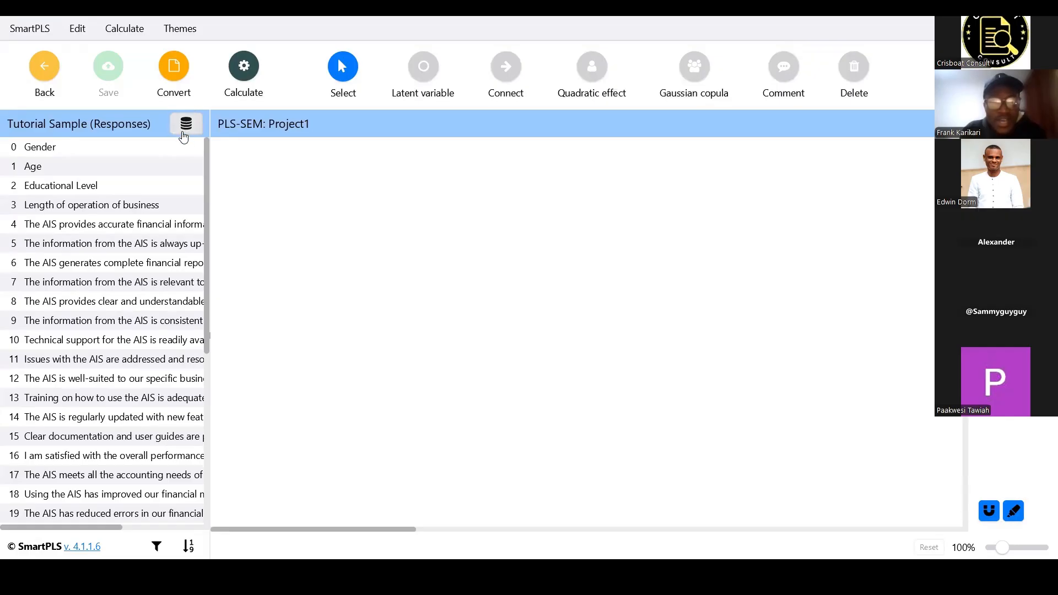
pyautogui.click(184, 130)
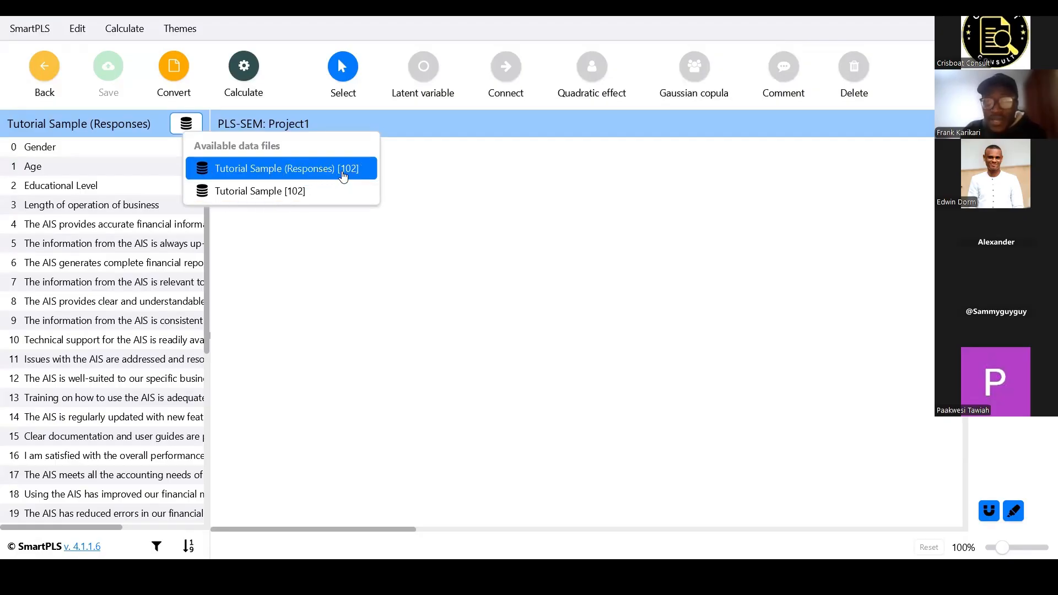
pyautogui.click(309, 190)
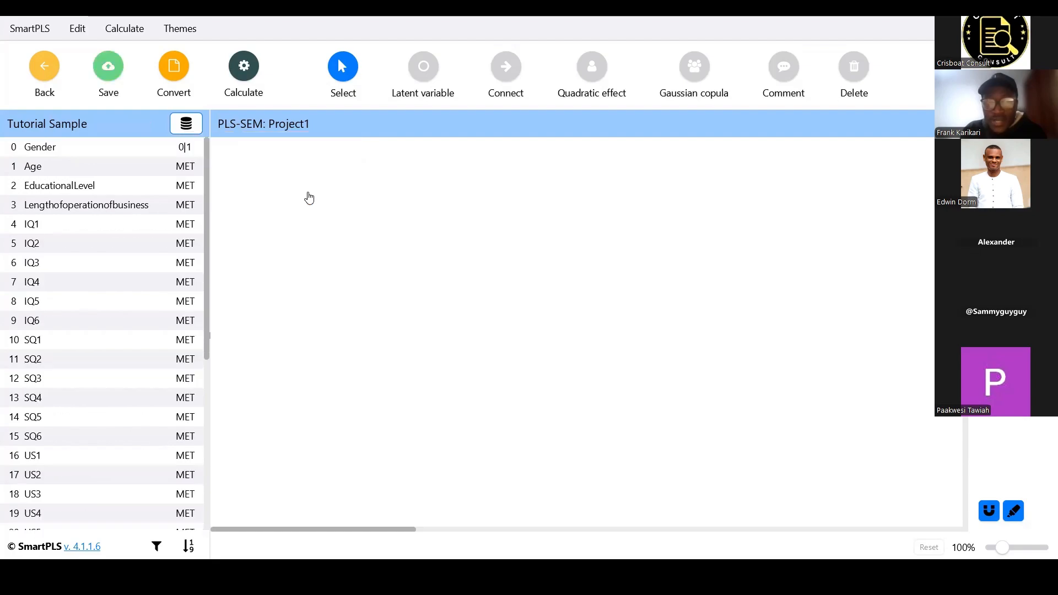
# Look through the Tutorial Sample indicators and check the value ranges of Gender, Age, EducationalLevel and Lengthofoperationofbusiness.
pyautogui.scroll(-5, 129, 289)
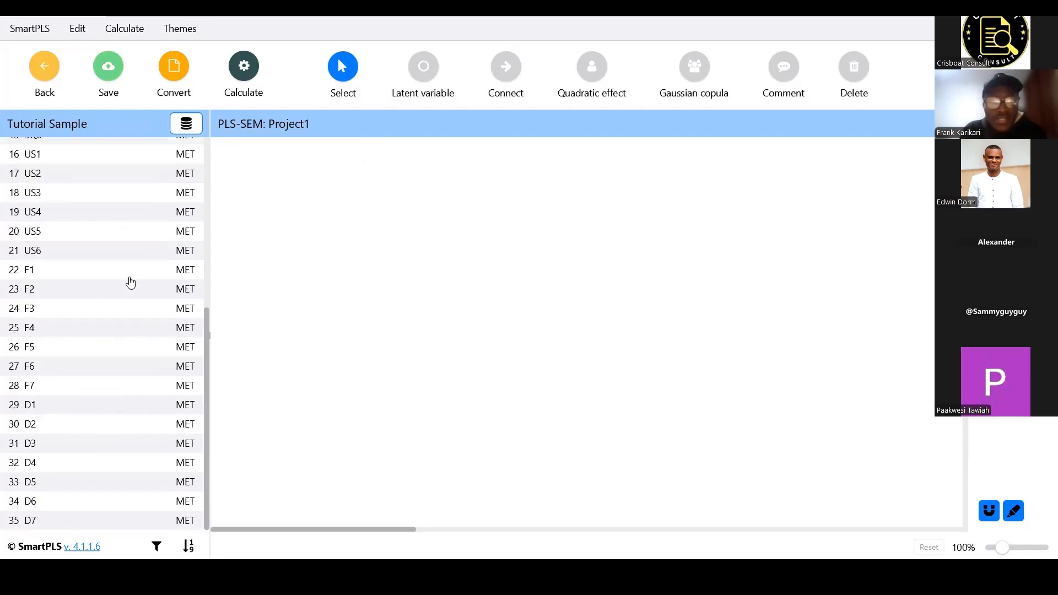
pyautogui.scroll(5, 130, 287)
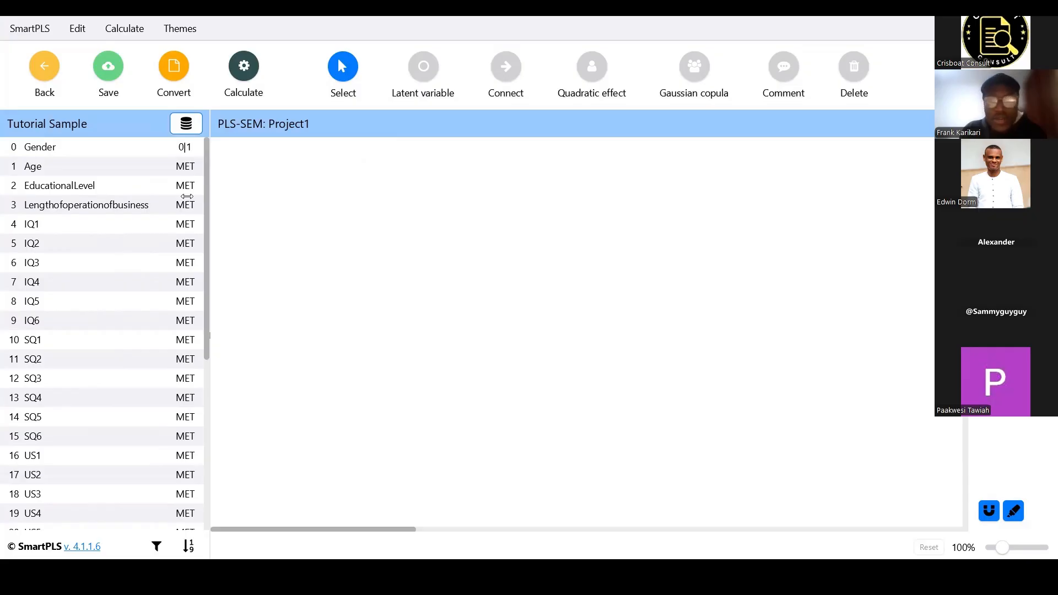
pyautogui.click(137, 147)
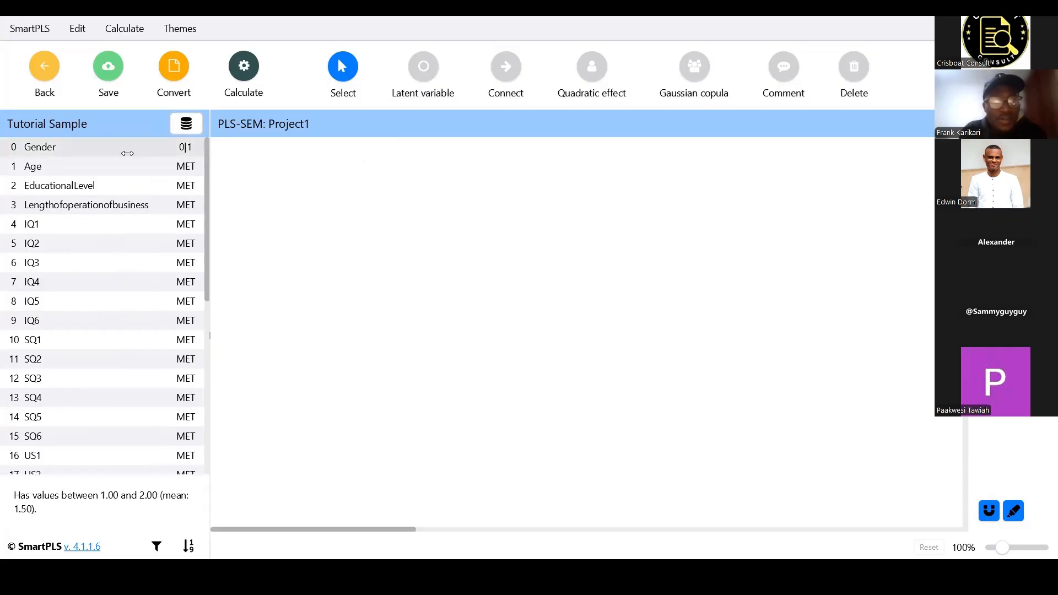
pyautogui.click(83, 167)
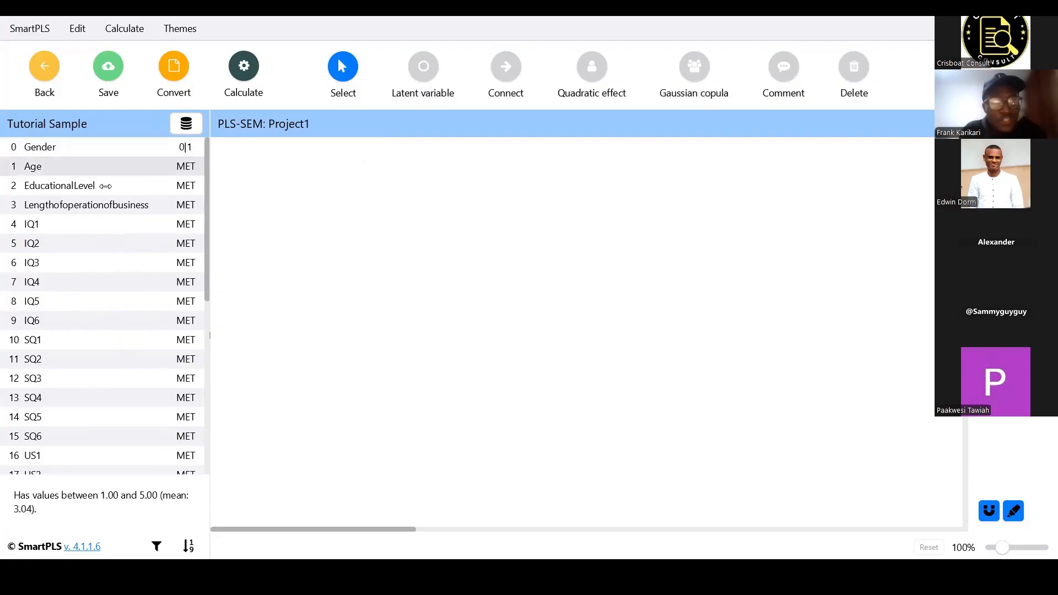
pyautogui.click(105, 186)
pyautogui.click(116, 205)
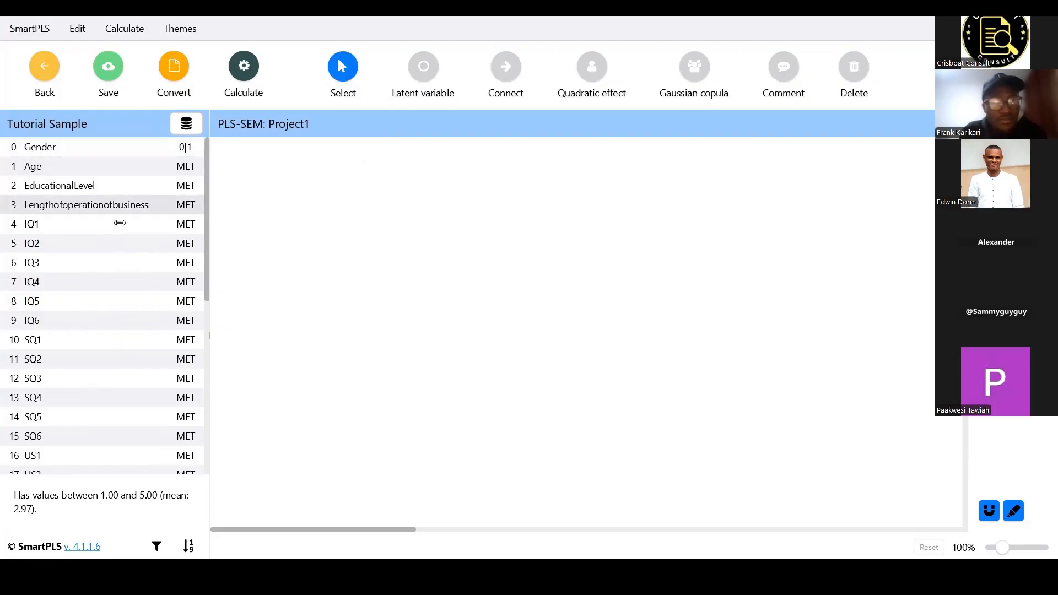
pyautogui.scroll(-5, 119, 224)
pyautogui.scroll(6, 118, 225)
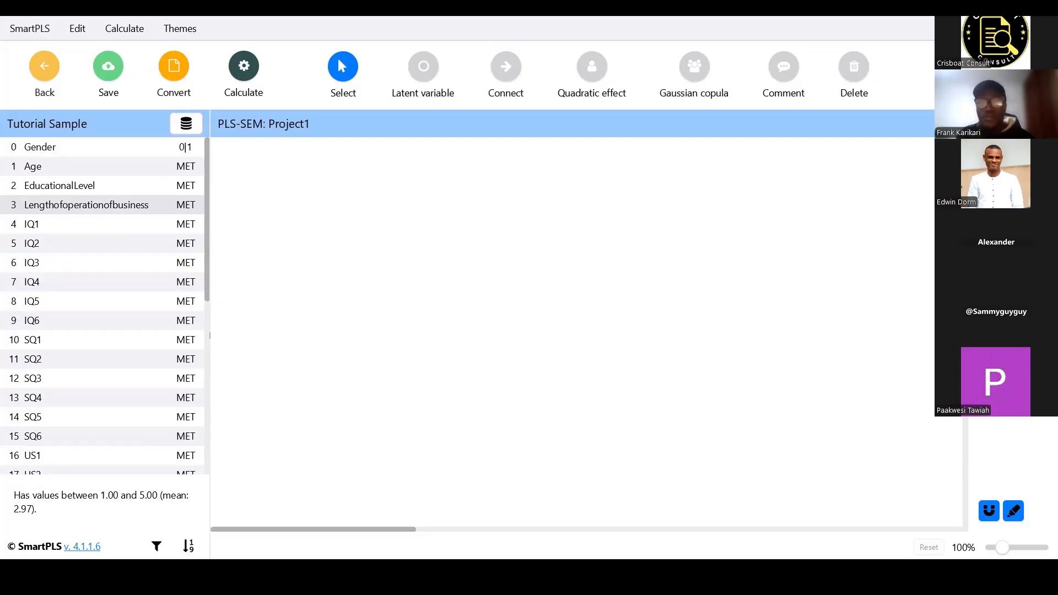
# Save the Project1 model and stay in the model editor.
pyautogui.click(44, 66)
pyautogui.click(646, 249)
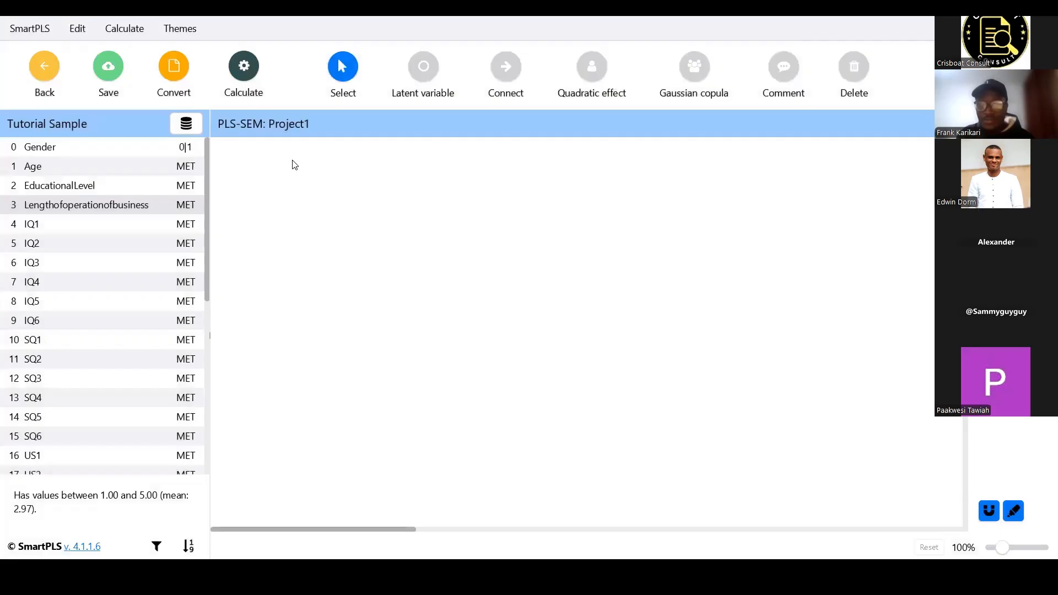
pyautogui.click(182, 118)
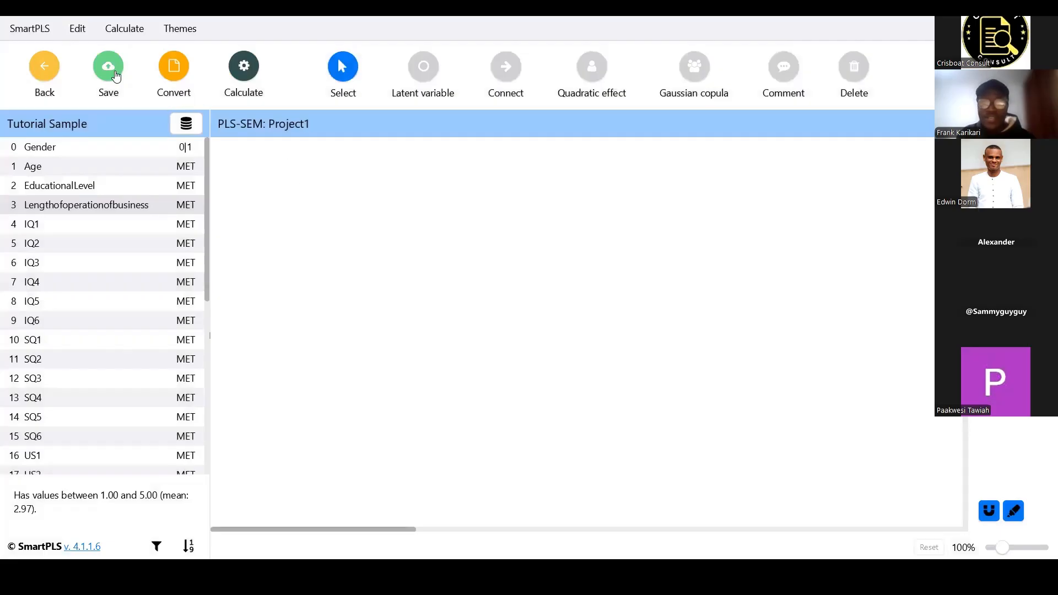
pyautogui.click(111, 71)
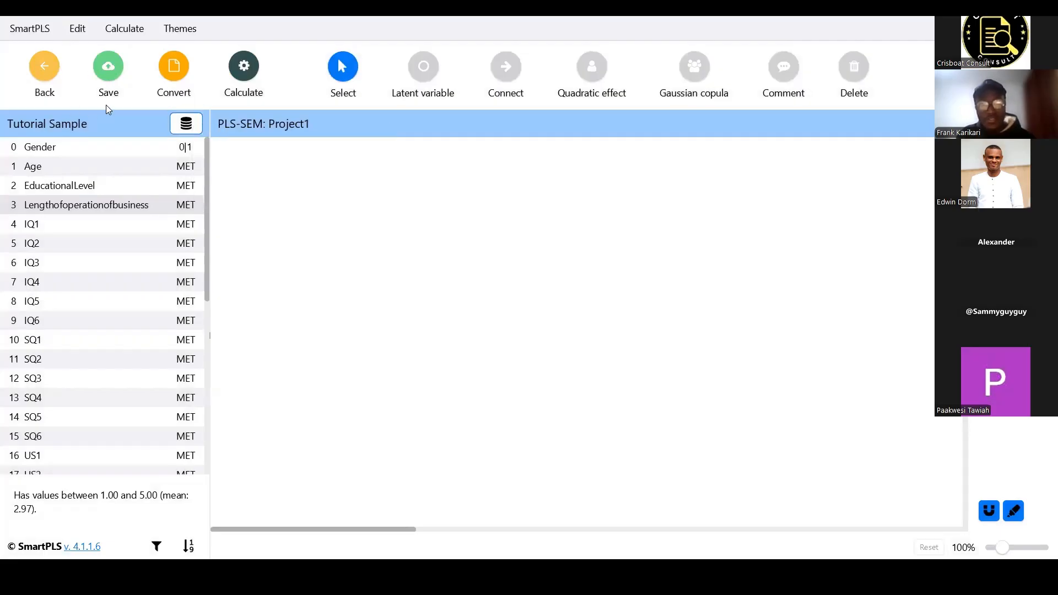
pyautogui.click(108, 73)
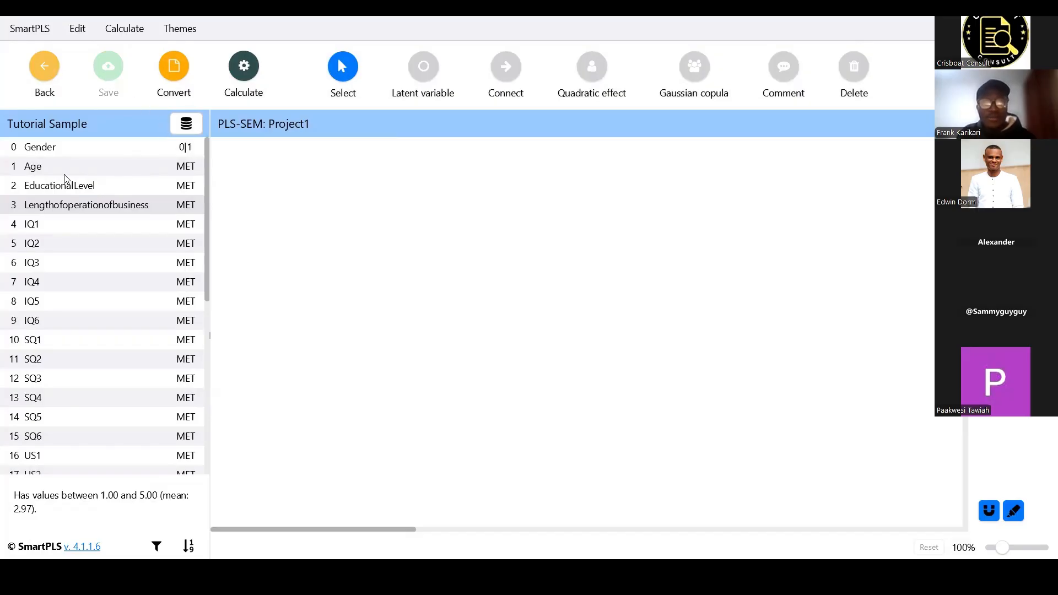
# Check which data files are available for the model and keep Tutorial Sample as its data file.
pyautogui.doubleClick(97, 175)
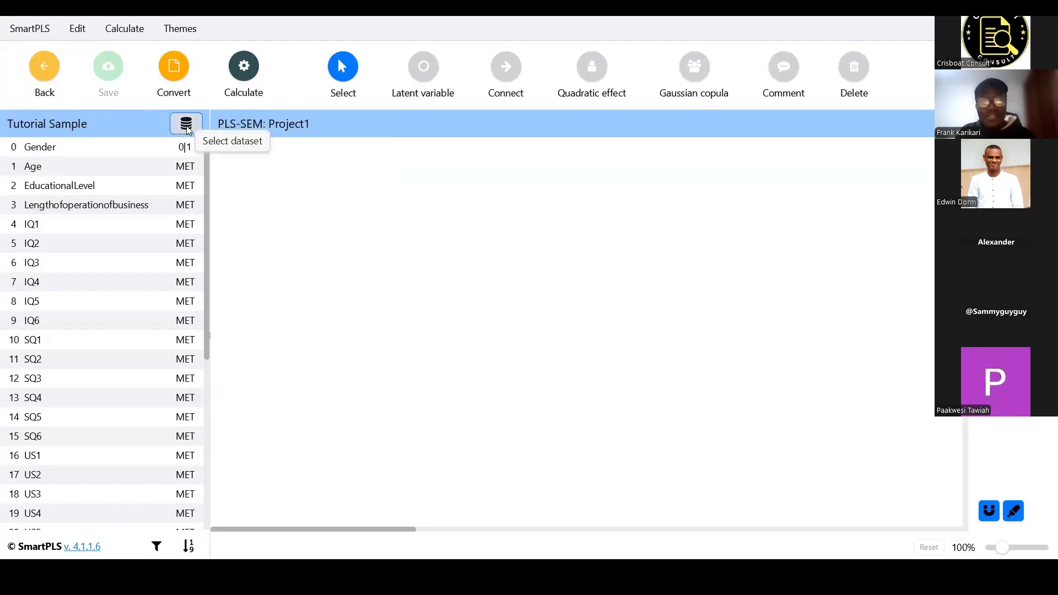
pyautogui.click(187, 126)
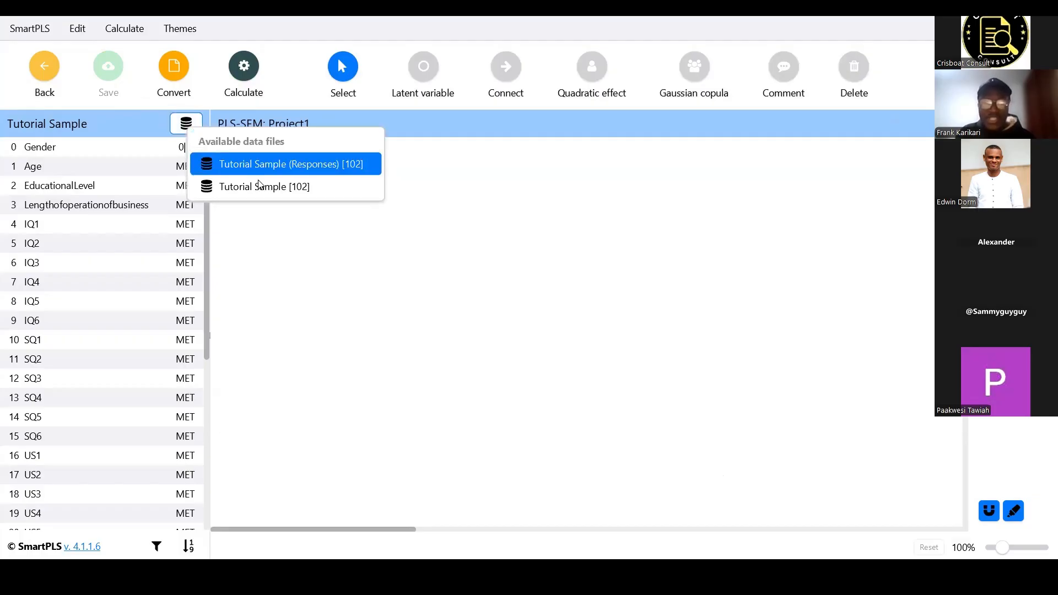
pyautogui.click(138, 331)
# Try placing indicator F4 as a latent variable on the empty canvas, and undo and redo the placement repeatedly, ending with an undo.
pyautogui.scroll(-5, 142, 329)
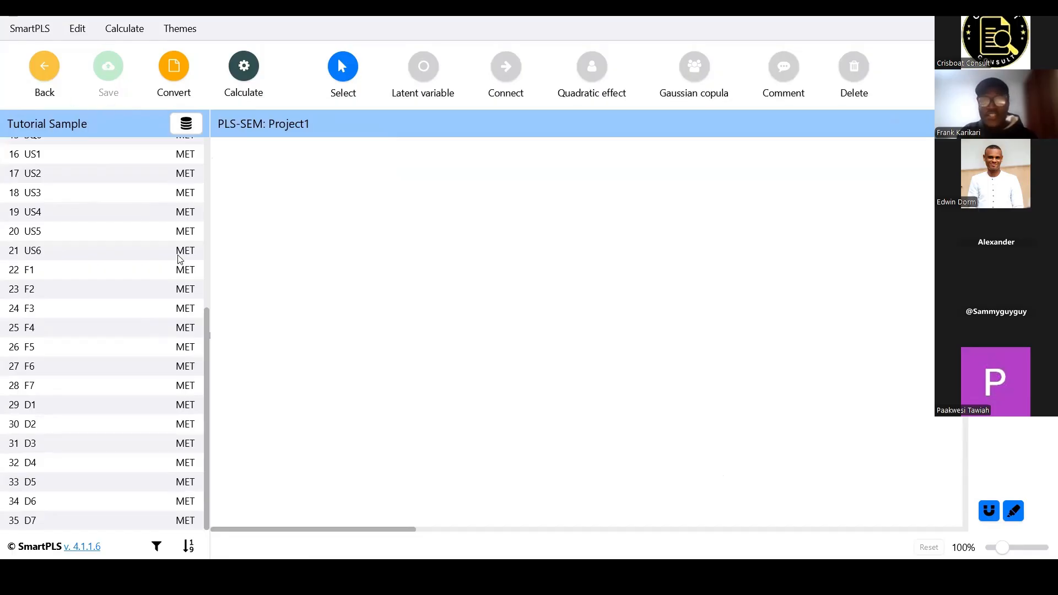
pyautogui.moveTo(144, 272); pyautogui.dragTo(438, 264)
pyautogui.click(495, 305)
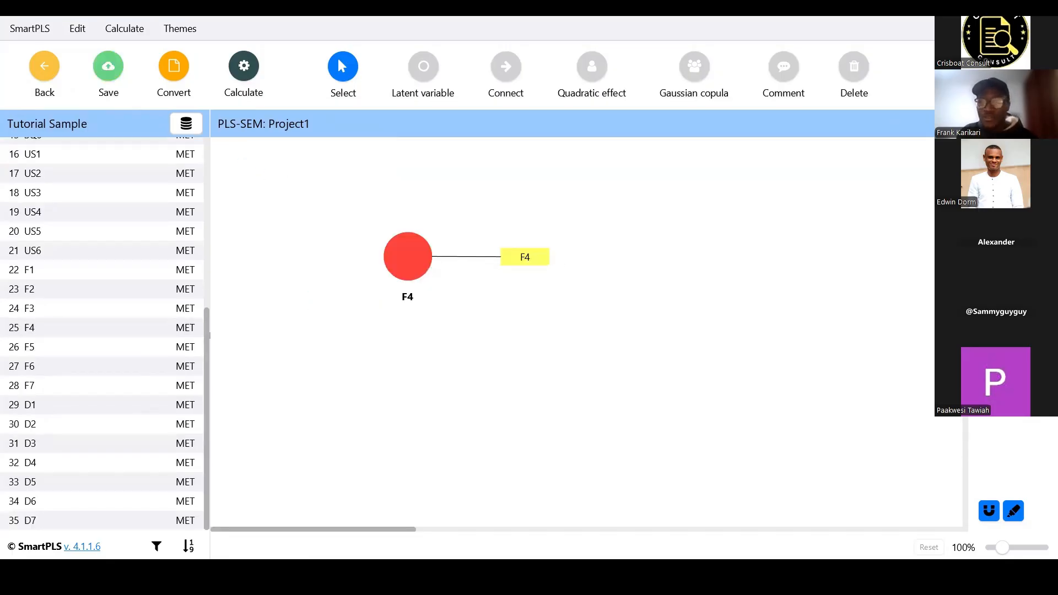
pyautogui.hotkey('ctrl', 'z')
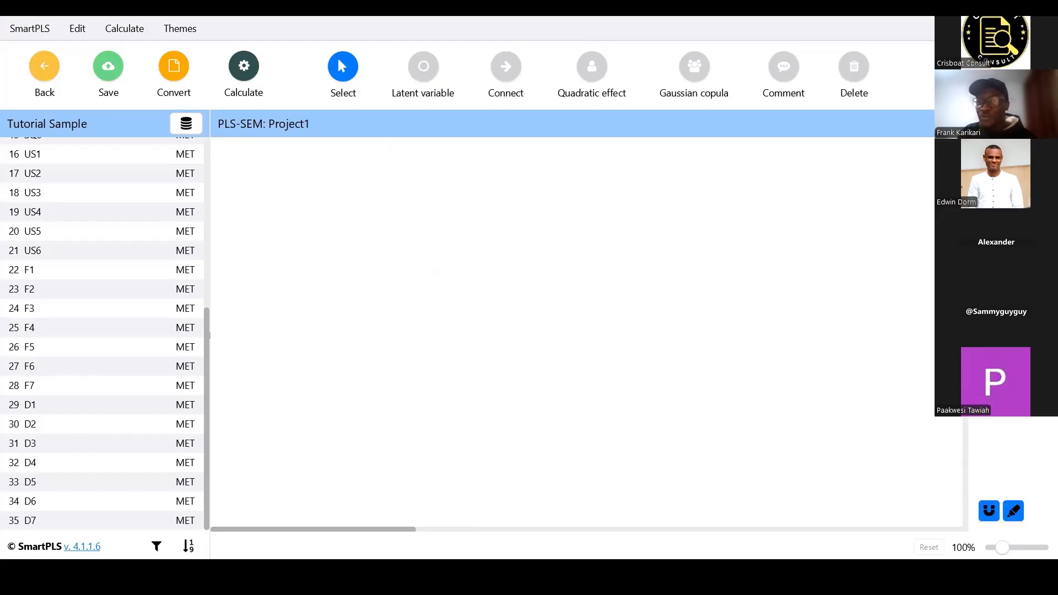
pyautogui.hotkey('ctrl', 'y')
pyautogui.hotkey('ctrl', 'z')
pyautogui.hotkey('ctrl', 'y')
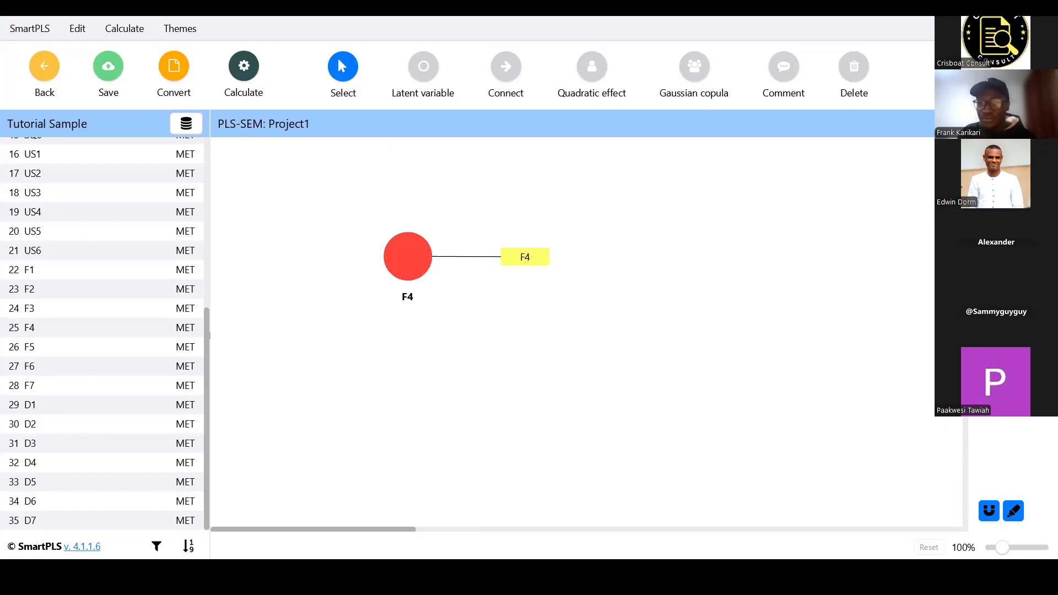
pyautogui.hotkey('ctrl', 'z')
pyautogui.hotkey('ctrl', 'y')
pyautogui.hotkey('ctrl', 'z')
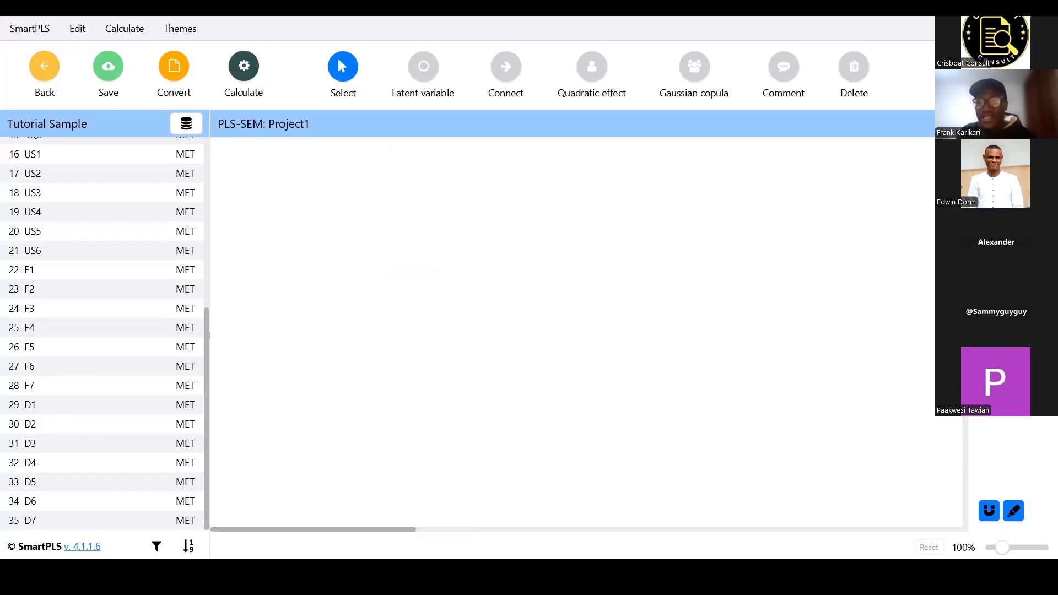
# Try a dark purple background for the model canvas and undo the colour change.
pyautogui.click(989, 210)
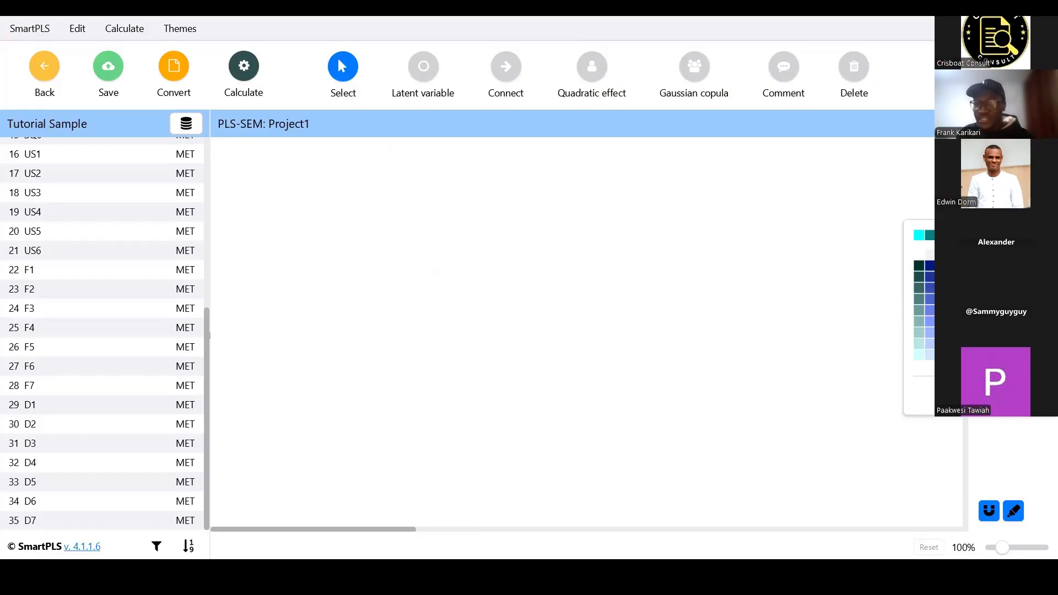
pyautogui.click(953, 276)
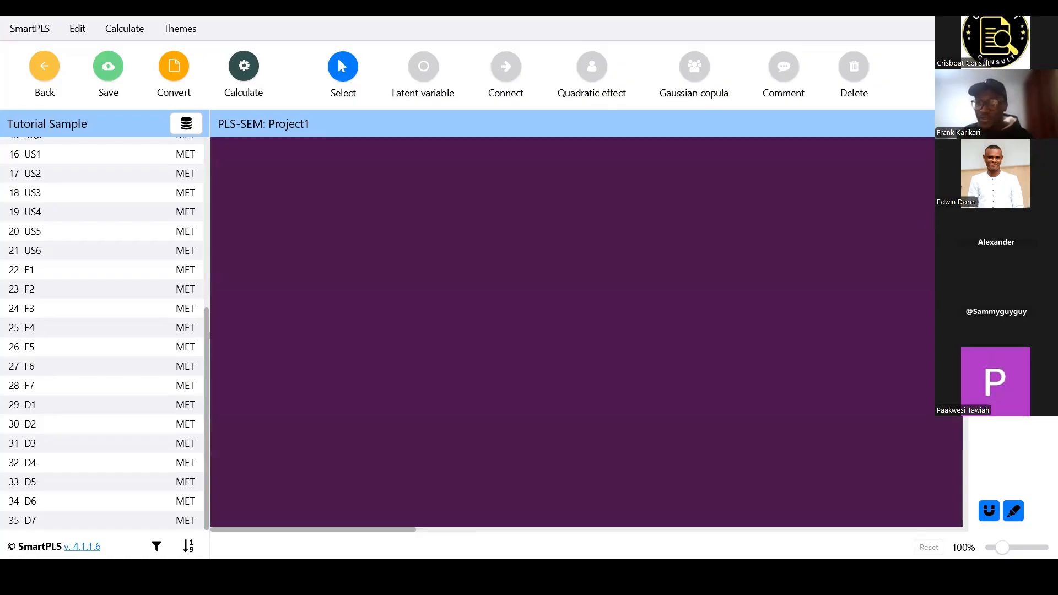
pyautogui.hotkey('ctrl', 'z')
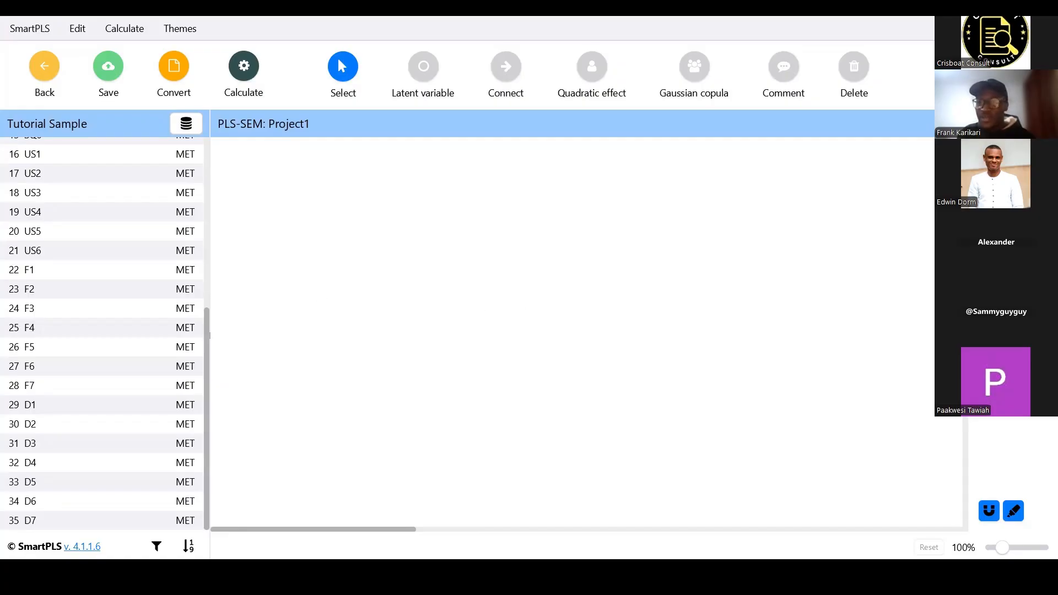
# Examine the standard and consistent algorithms available for calculating the model, and close the list without running any.
pyautogui.scroll(5, 71, 219)
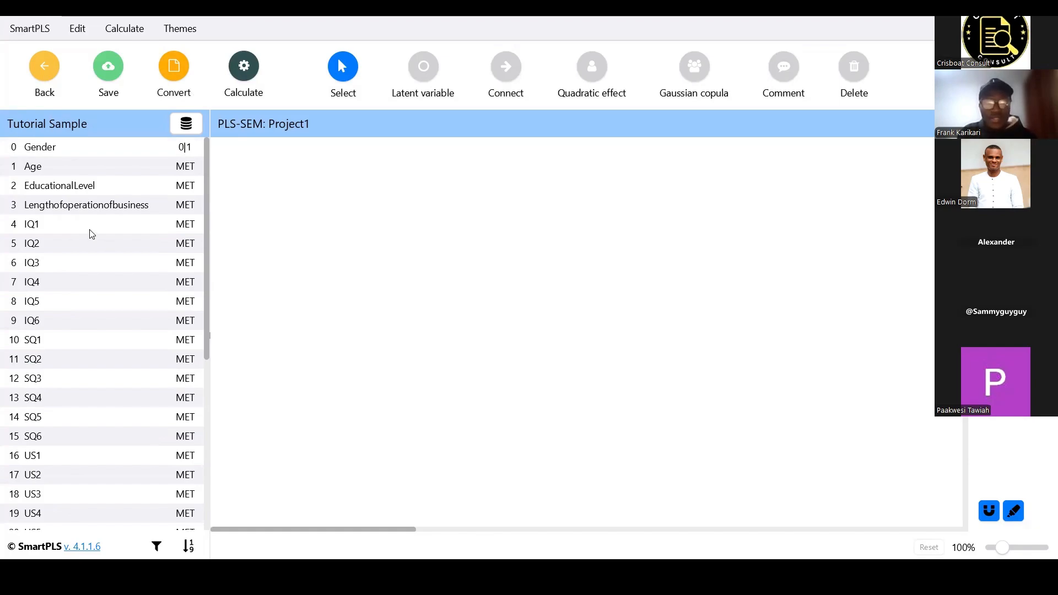
pyautogui.click(259, 79)
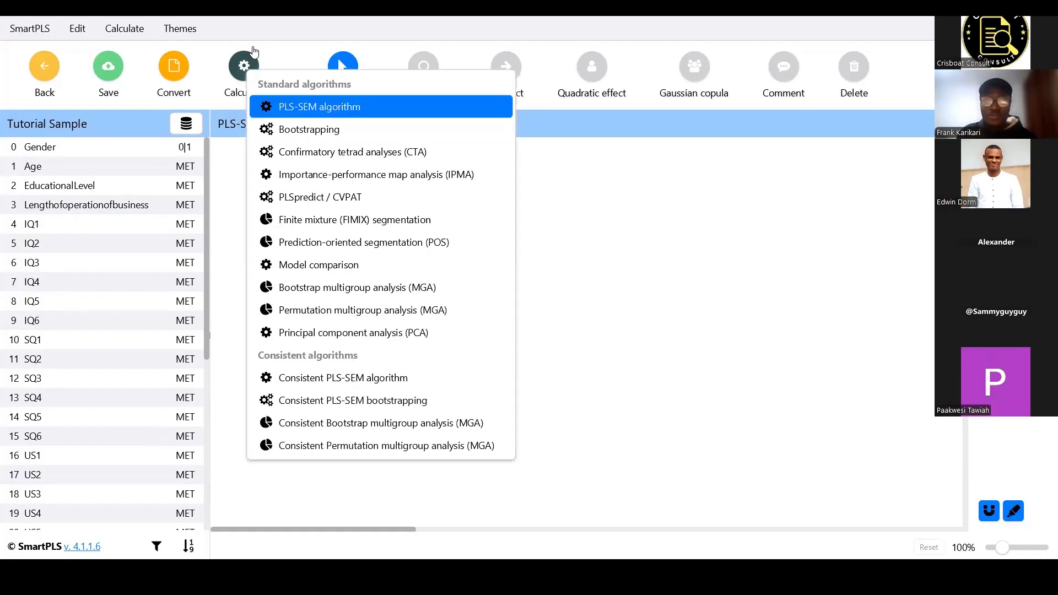
pyautogui.click(216, 70)
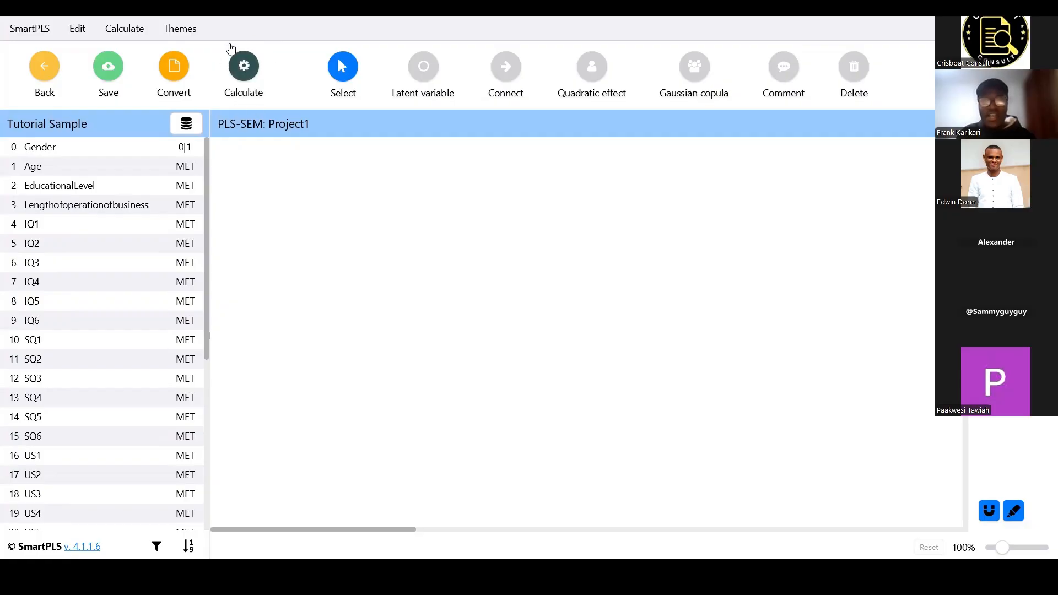
pyautogui.click(249, 69)
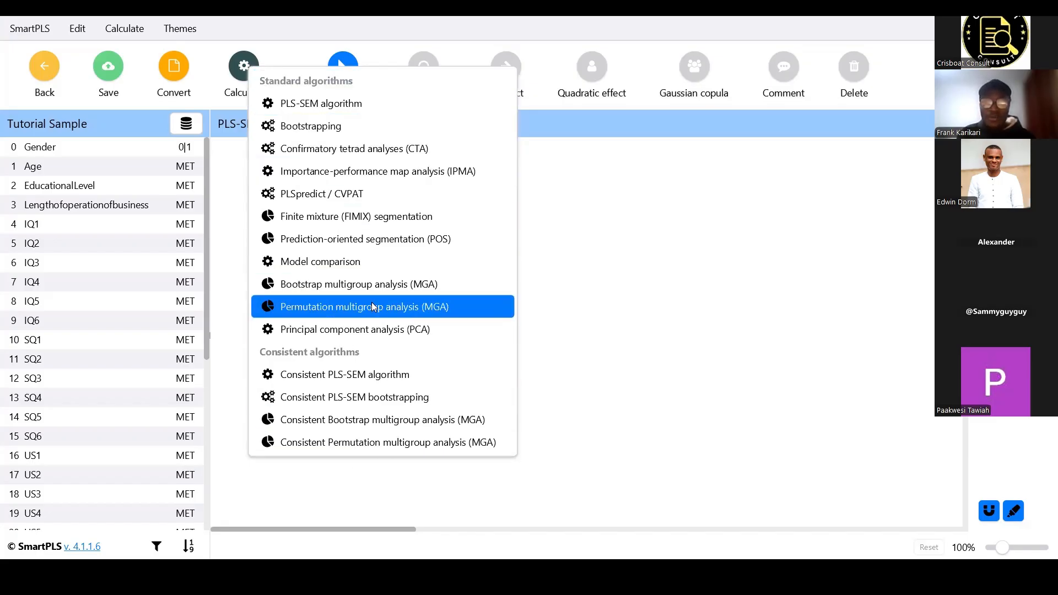
pyautogui.press('Up')
pyautogui.press('Up')
pyautogui.press('Up')
pyautogui.press('Up')
pyautogui.press('Up')
pyautogui.press('Up')
pyautogui.press('Up')
pyautogui.press('Up')
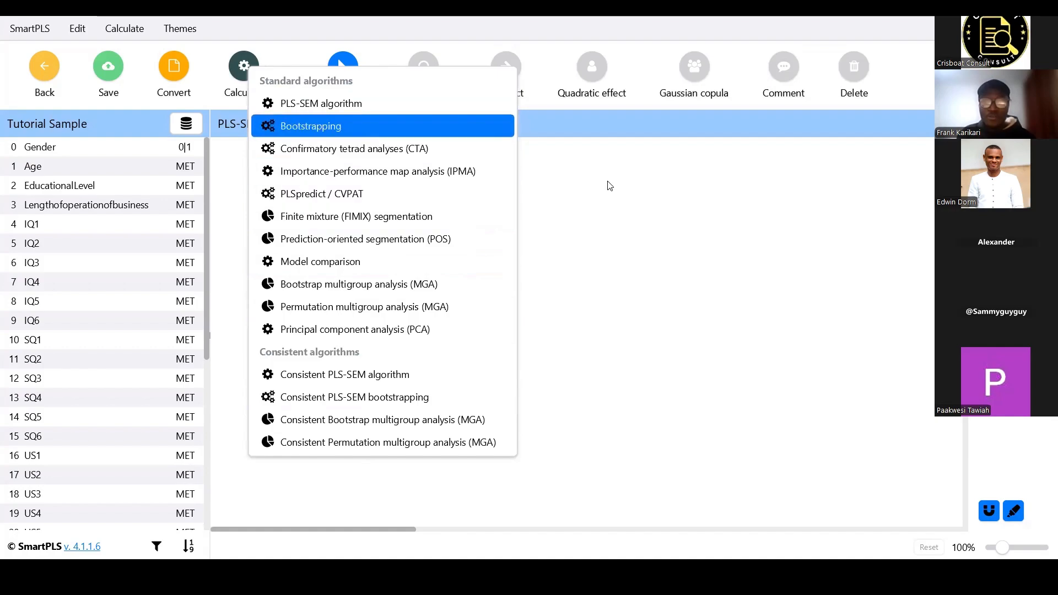
pyautogui.press('Escape')
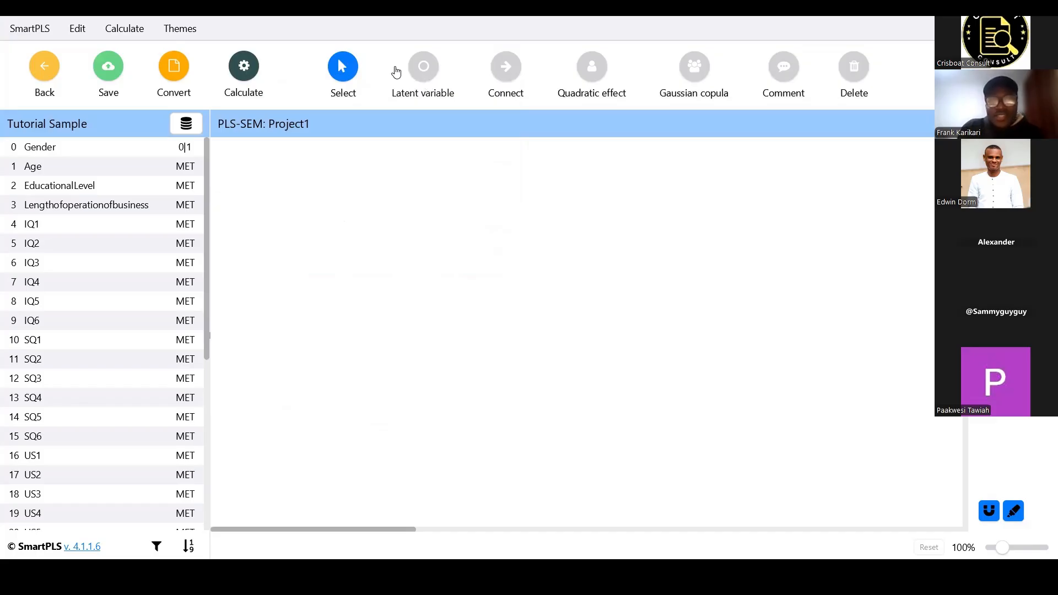
# Try out the Latent variable, Connect, Quadratic effect and Gaussian copula modes and return to Select mode.
pyautogui.click(422, 67)
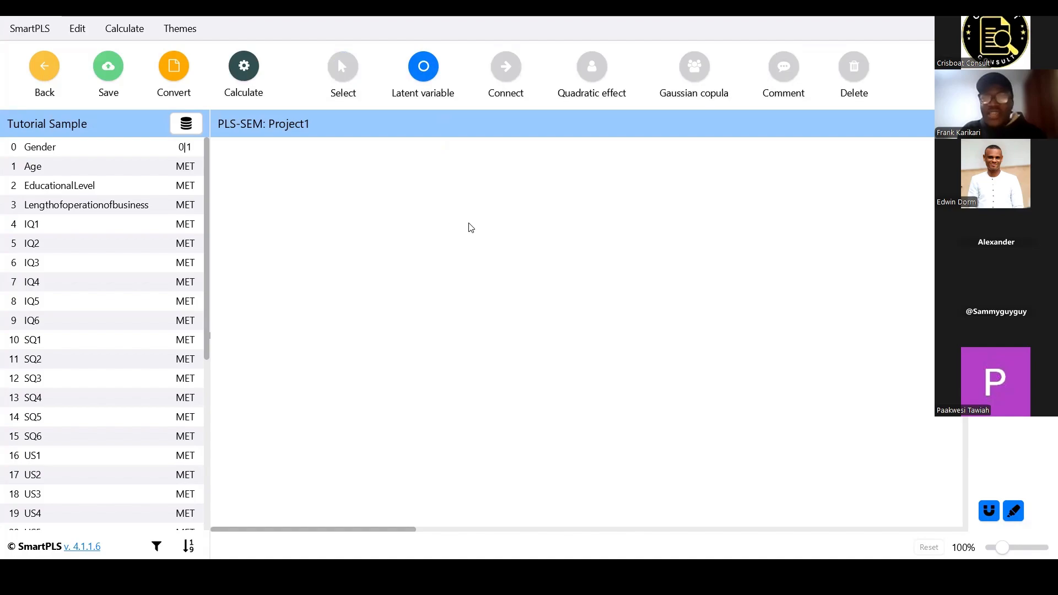
pyautogui.click(508, 80)
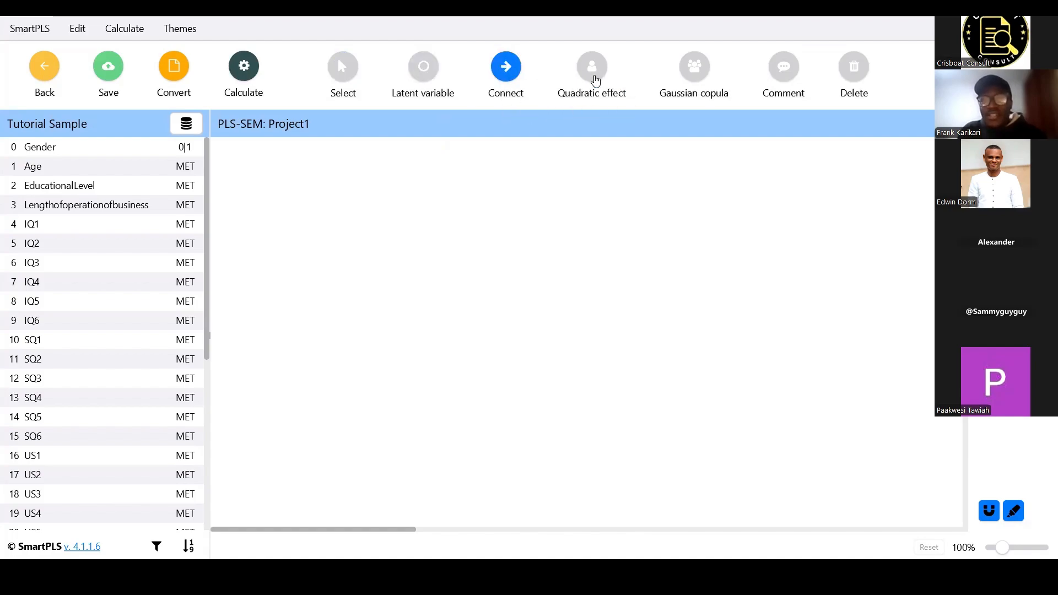
pyautogui.click(595, 80)
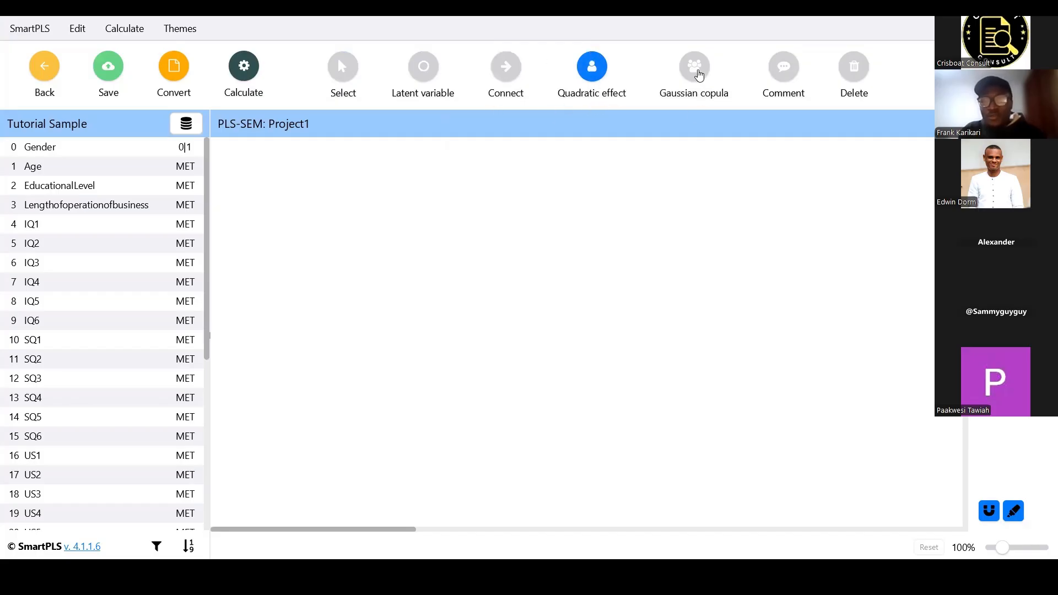
pyautogui.click(699, 74)
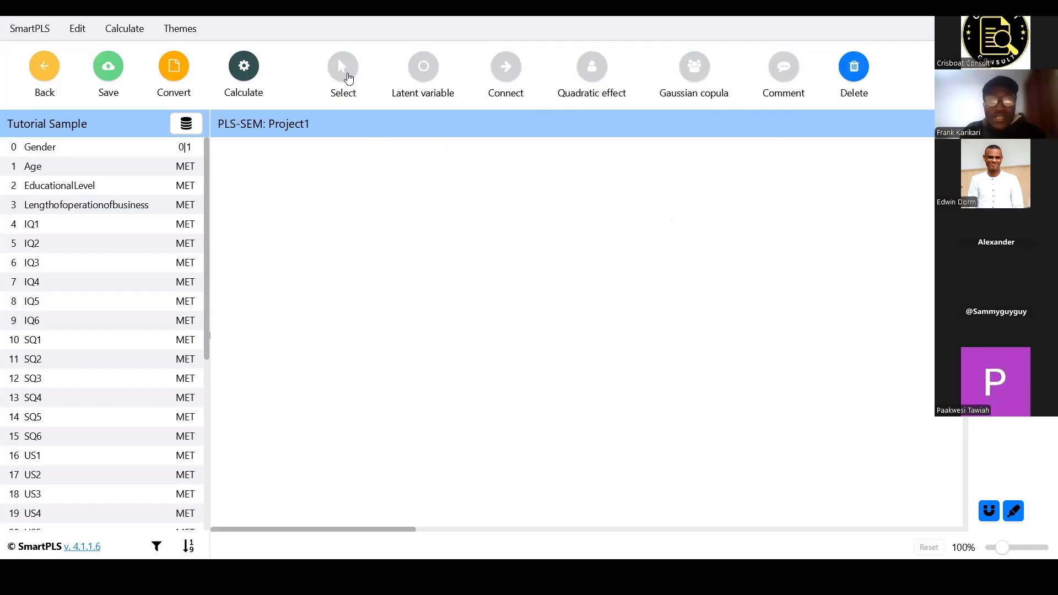
pyautogui.click(339, 61)
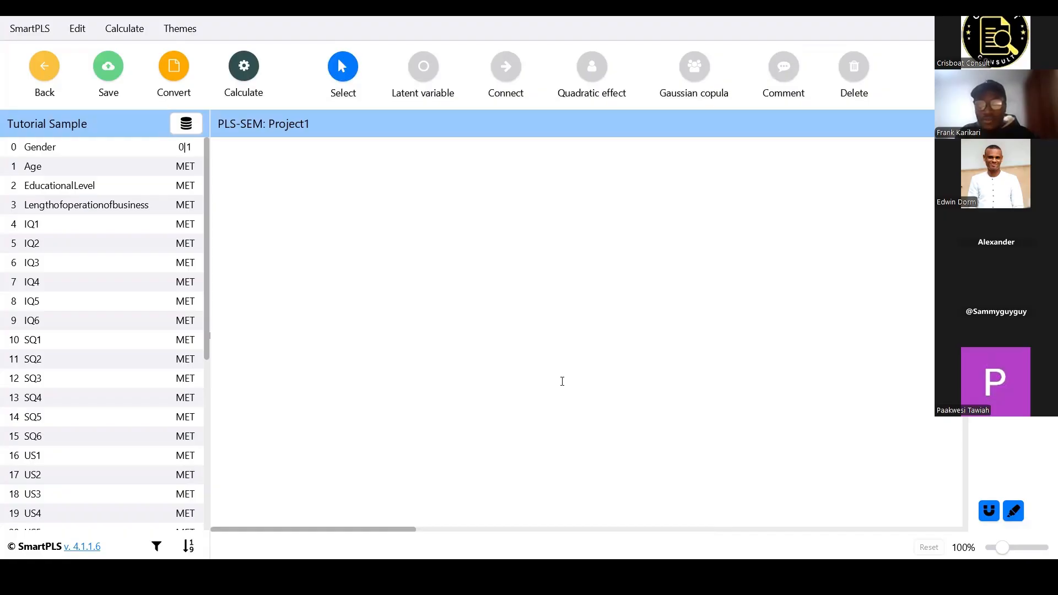
# Switch to the questionnaire in Word and examine its sections on demographics, accounting information systems quality, financial literacy and decision-making effectiveness.
pyautogui.hotkey('alt', 'Tab')
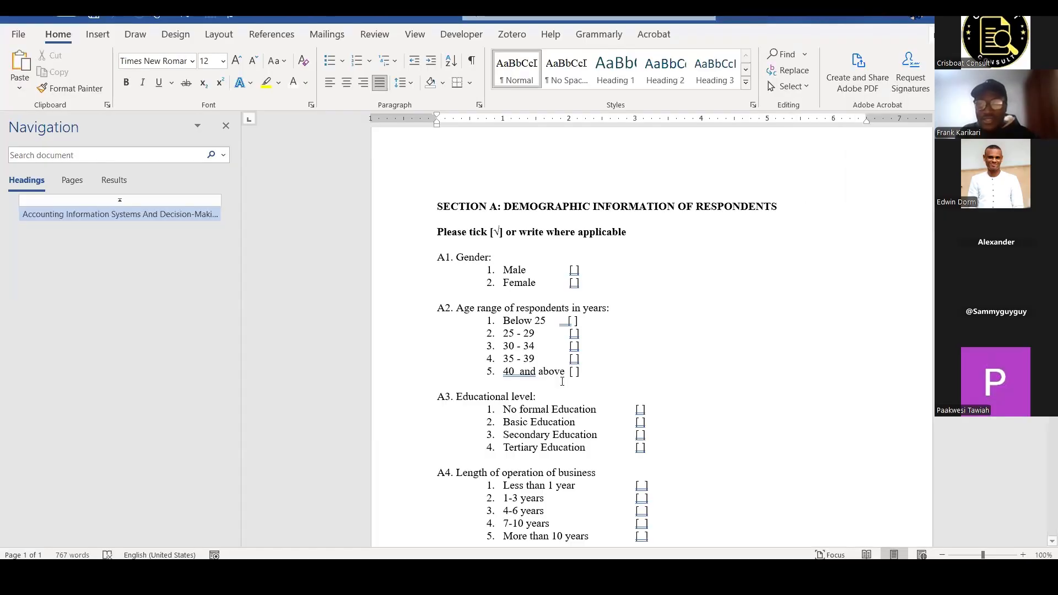
pyautogui.scroll(-4, 562, 382)
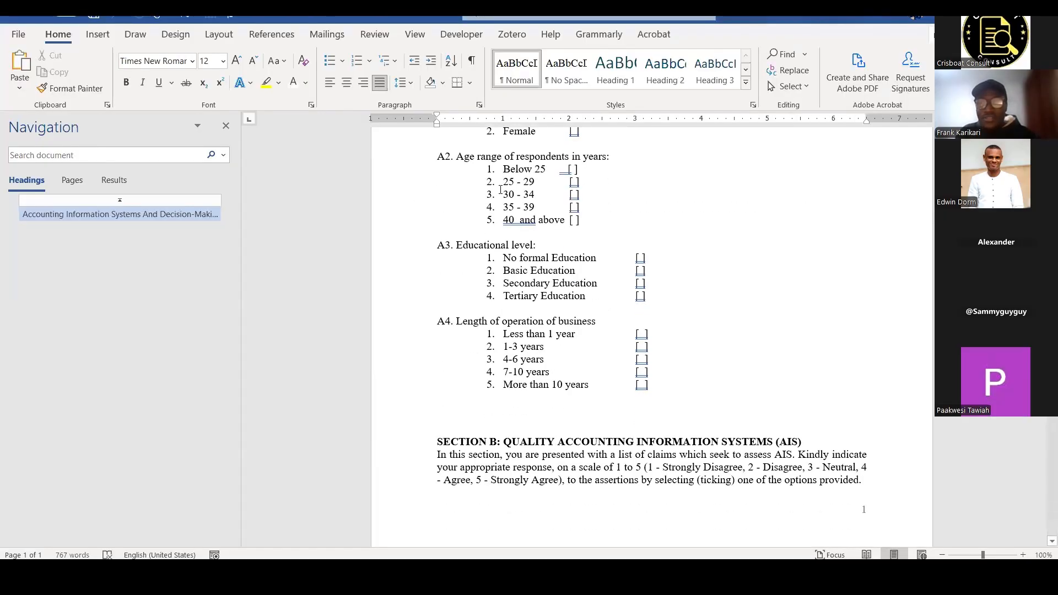
pyautogui.scroll(-10, 516, 213)
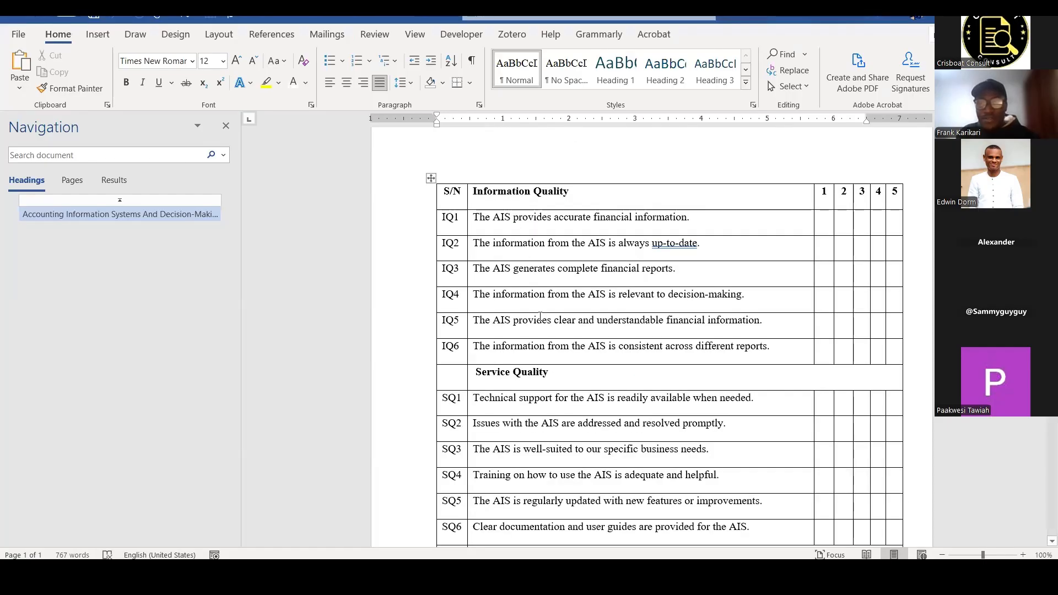
pyautogui.scroll(-9, 521, 259)
pyautogui.scroll(-2, 526, 302)
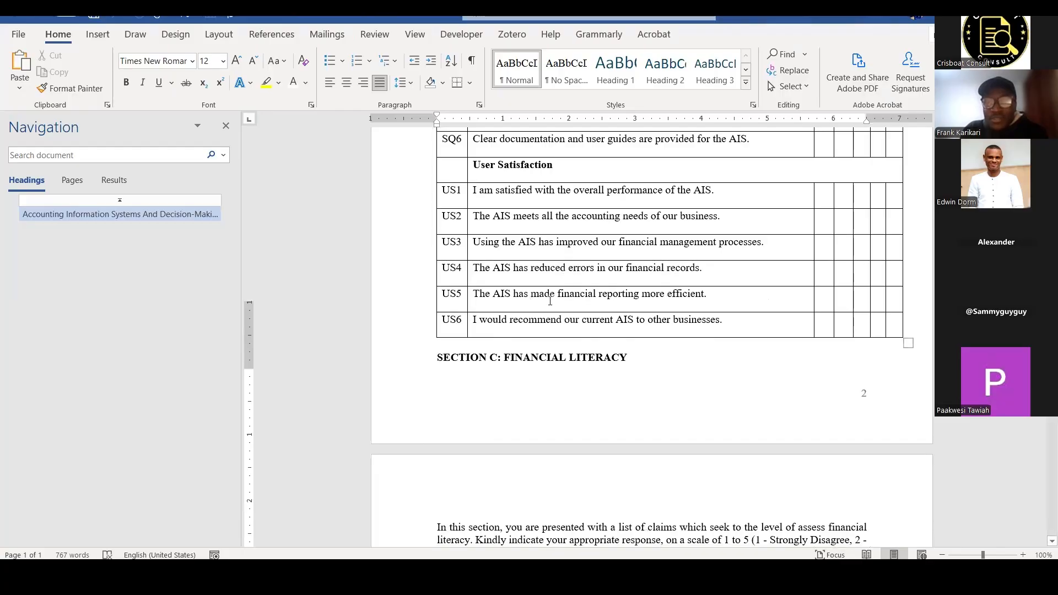
pyautogui.scroll(-10, 550, 300)
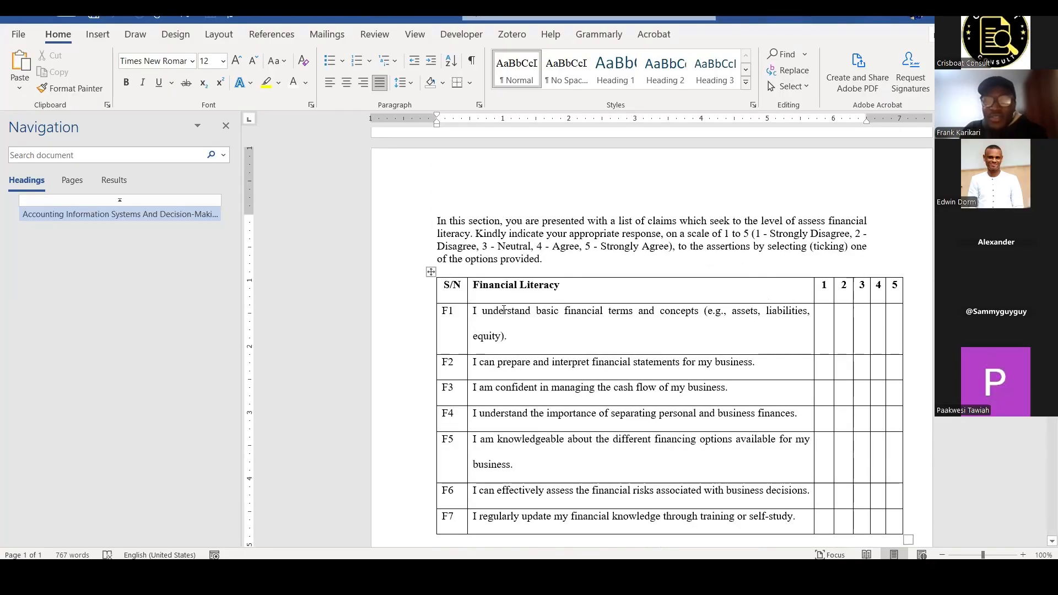
pyautogui.scroll(-10, 537, 296)
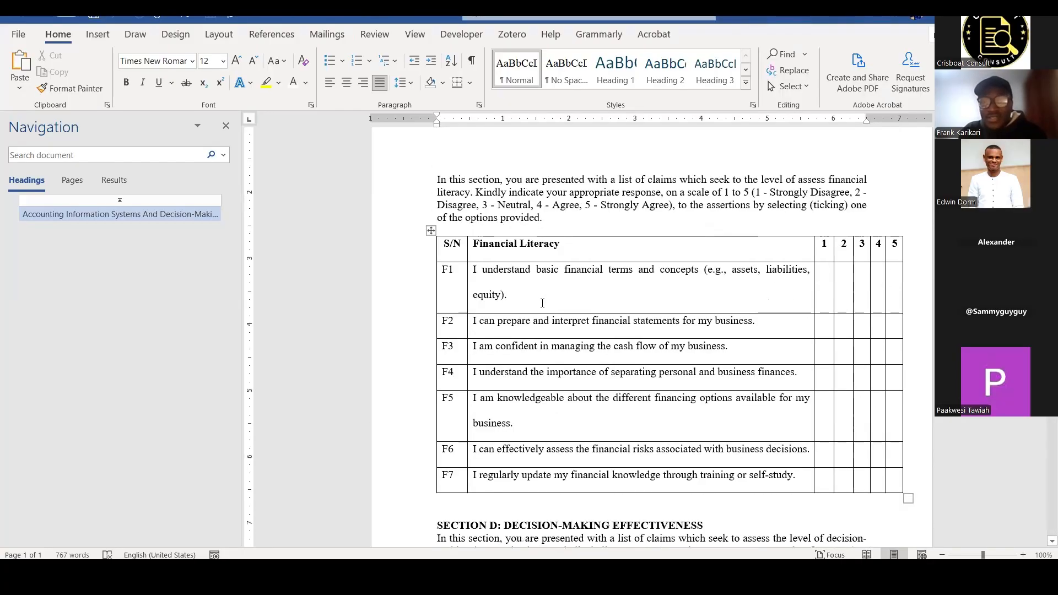
pyautogui.scroll(-2, 488, 267)
pyautogui.scroll(-1, 477, 287)
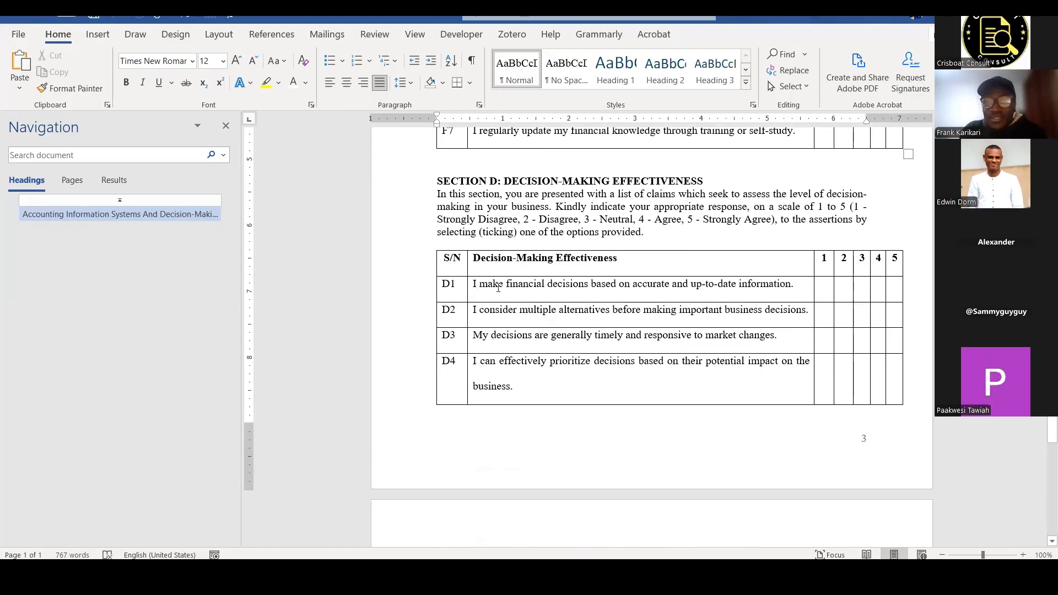
pyautogui.scroll(7, 495, 287)
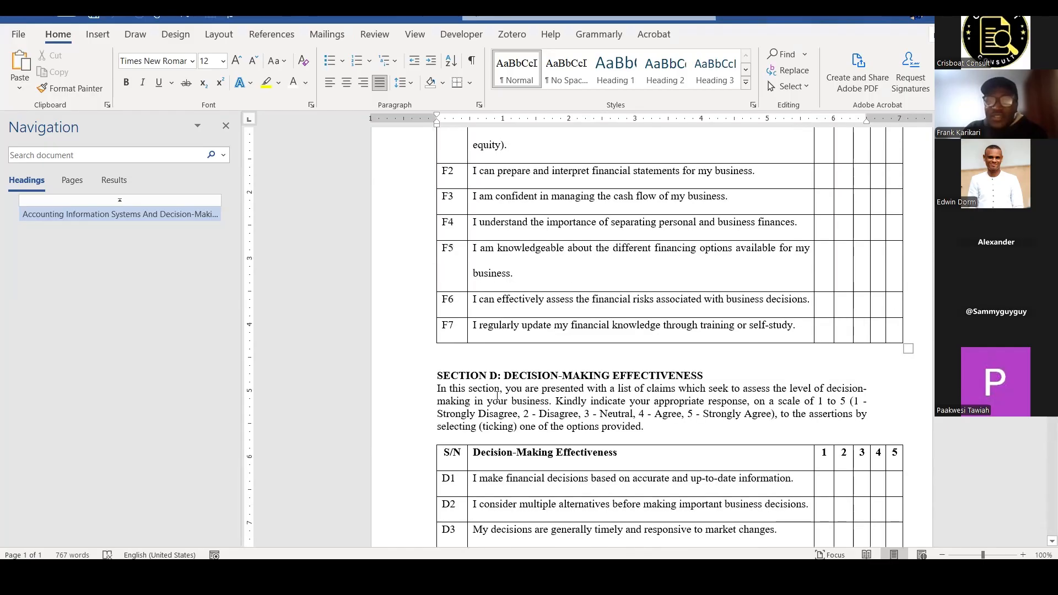
pyautogui.scroll(1, 506, 404)
pyautogui.scroll(-8, 503, 397)
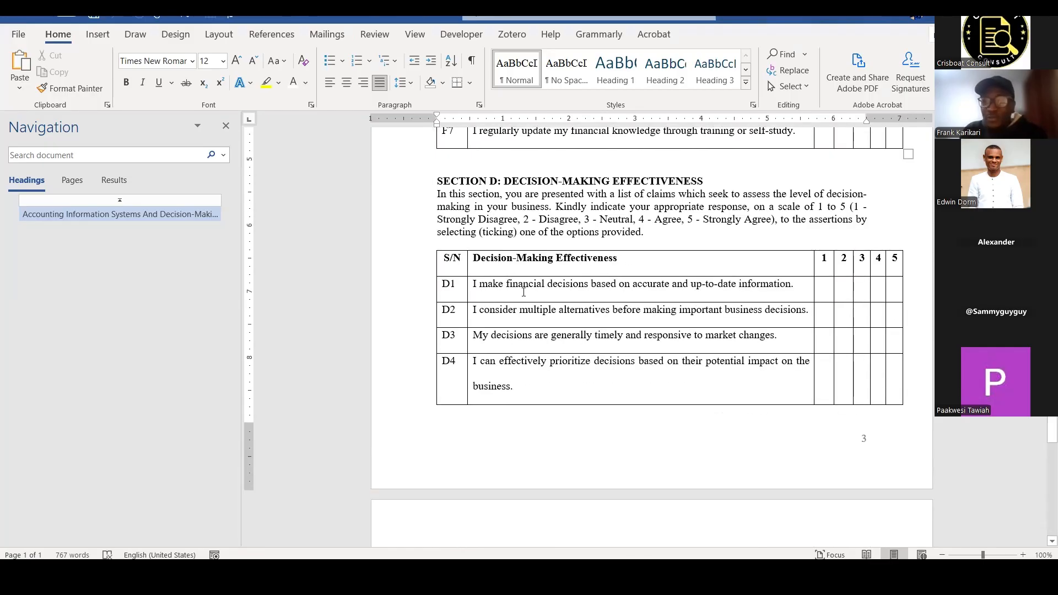
# Highlight the construct heading Decision-Making Effectiveness in its table, and then the heading Financial Literacy in the preceding table.
pyautogui.moveTo(619, 261); pyautogui.dragTo(474, 261)
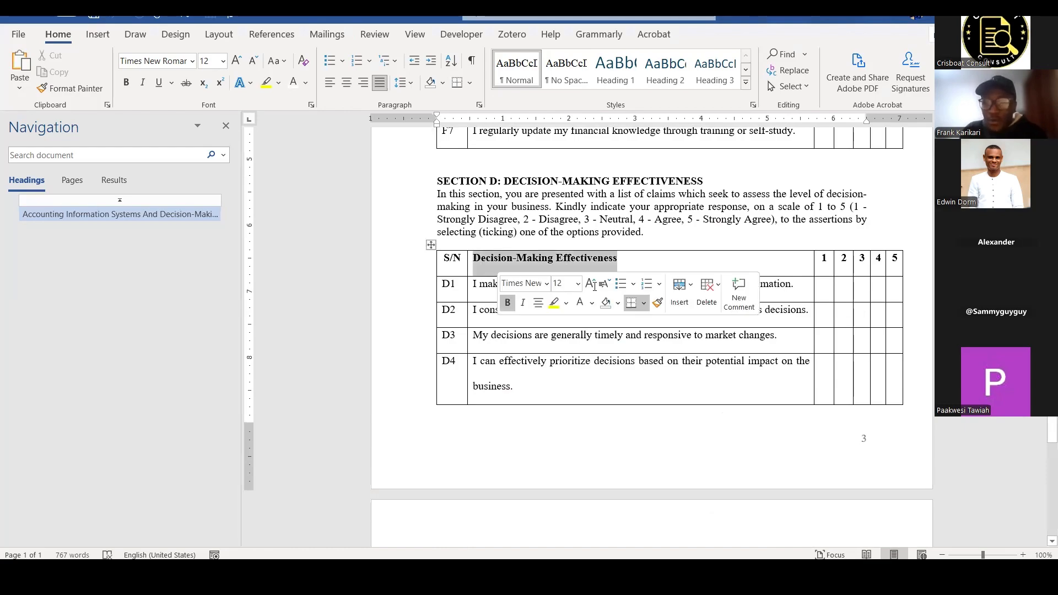
pyautogui.scroll(7, 594, 286)
pyautogui.click(584, 290)
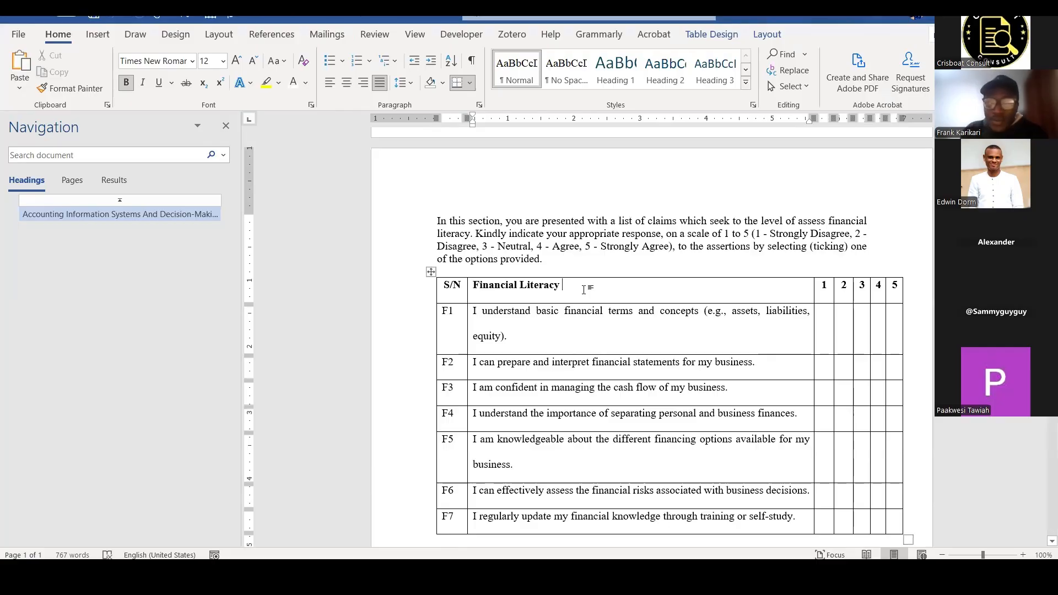
pyautogui.moveTo(584, 290); pyautogui.dragTo(525, 299)
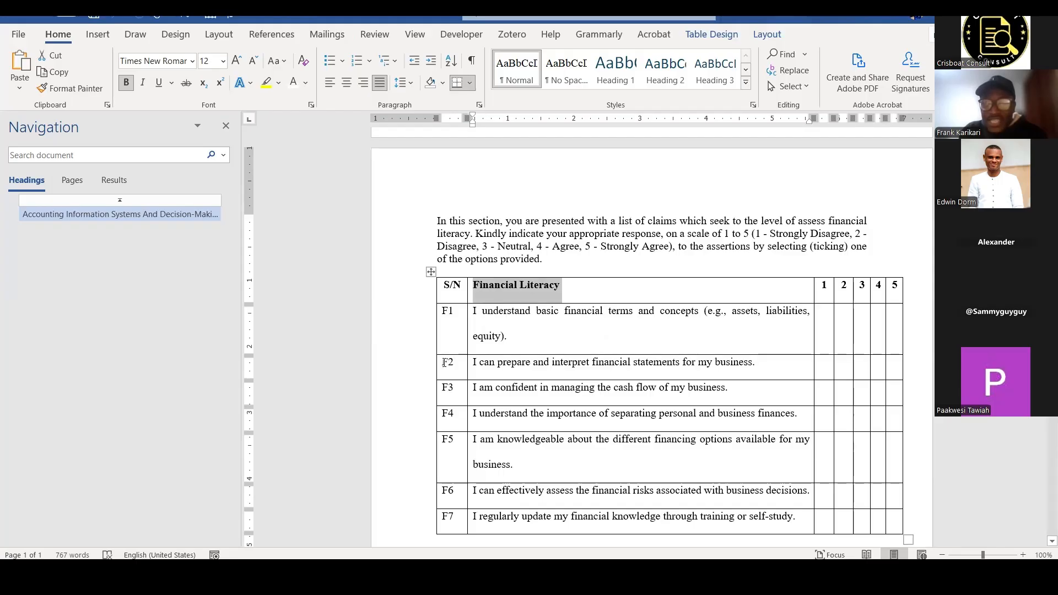
# Examine the Financial Literacy items F1 to F7 and the Decision-Making Effectiveness items D1 to D7 in the questionnaire.
pyautogui.doubleClick(445, 311)
pyautogui.scroll(-3, 445, 363)
pyautogui.moveTo(444, 363); pyautogui.dragTo(445, 364)
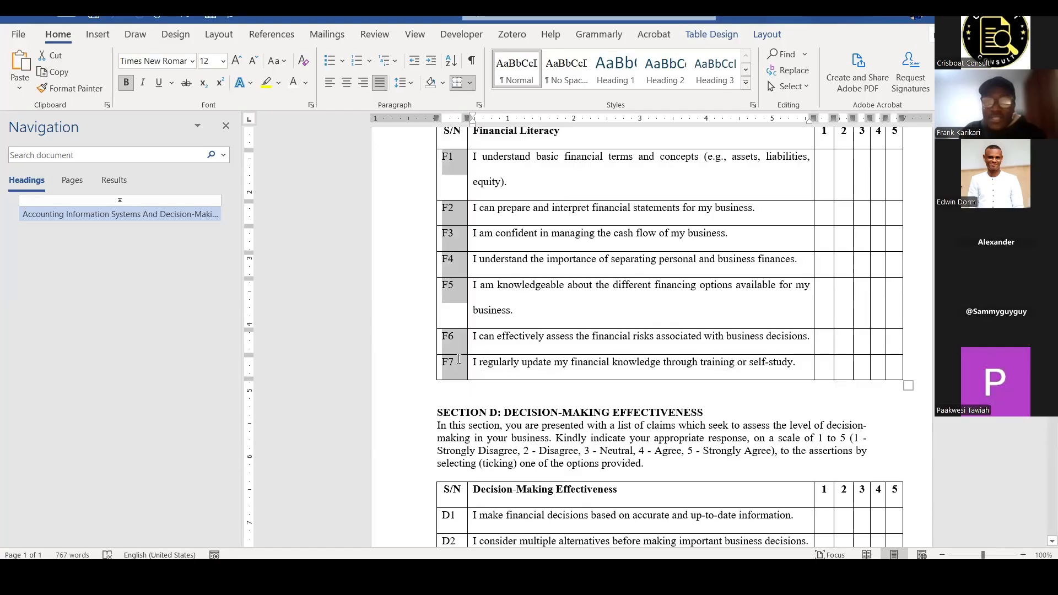
pyautogui.moveTo(459, 360); pyautogui.dragTo(455, 366)
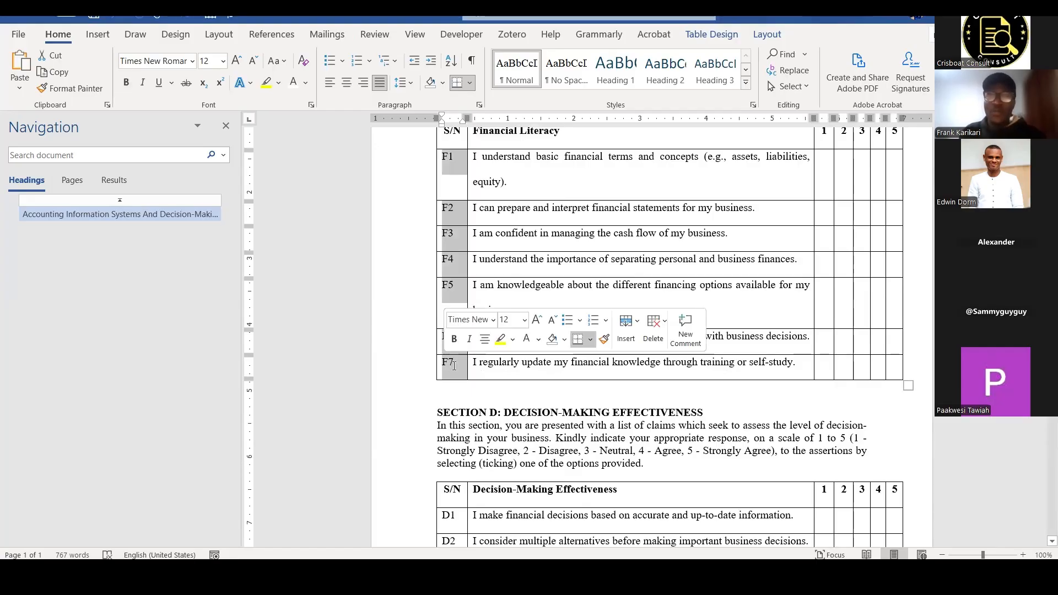
pyautogui.scroll(-9, 454, 366)
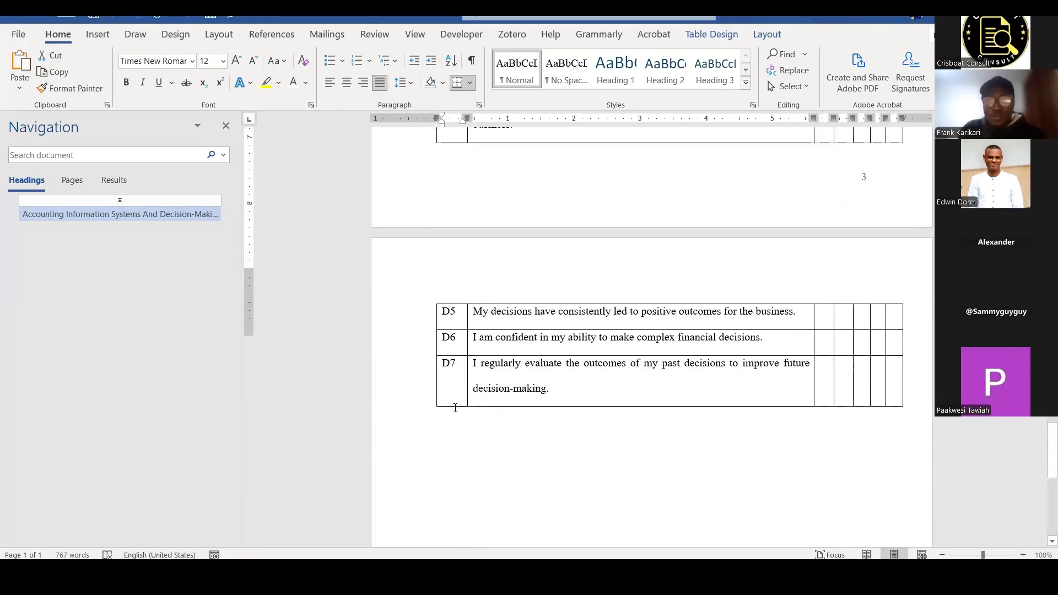
pyautogui.scroll(5, 455, 408)
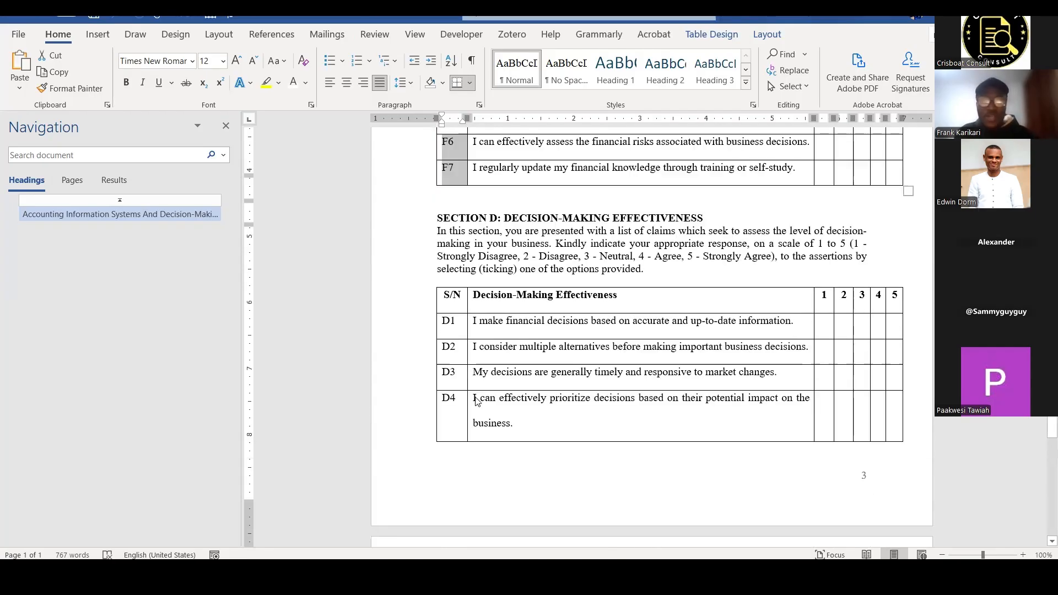
pyautogui.scroll(7, 407, 169)
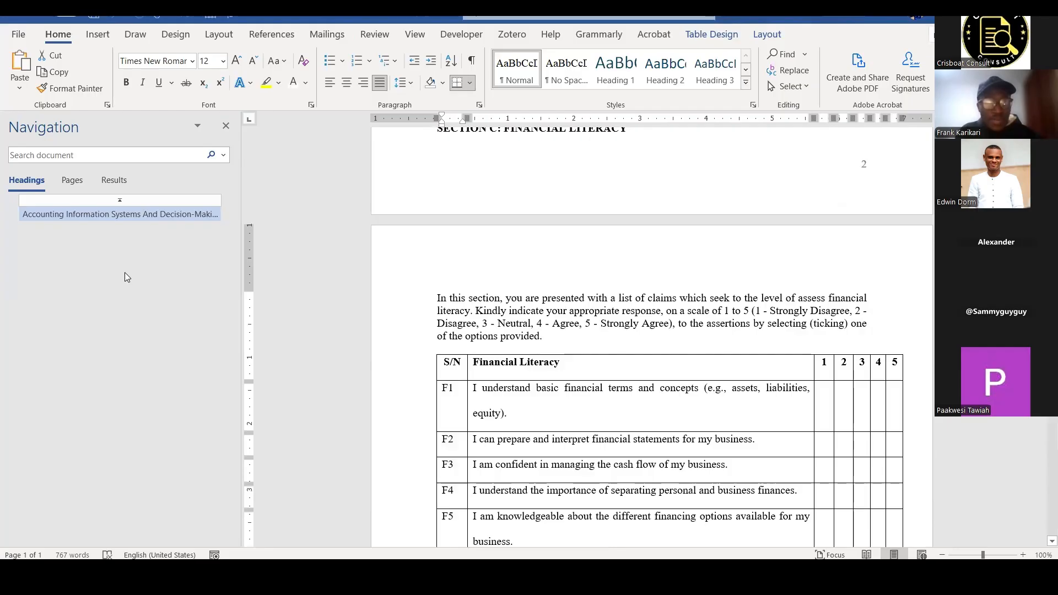
# Switch to SmartPLS, create a latent variable named Financial Literacy from indicators F1 to F7, and move it slightly lower on the canvas.
pyautogui.hotkey('alt', 'Tab')
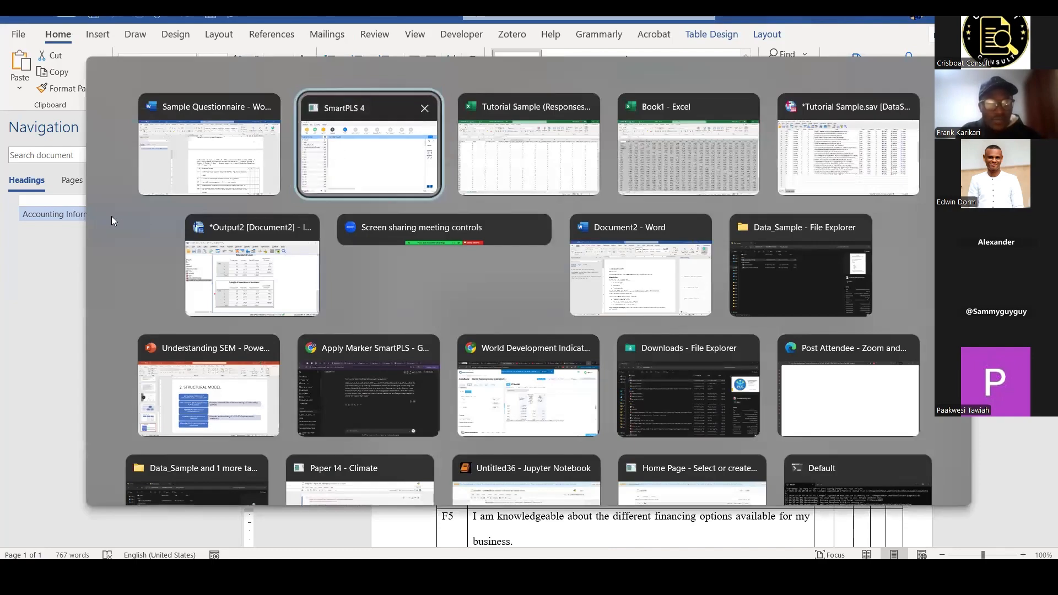
pyautogui.hotkey('alt', 'Tab')
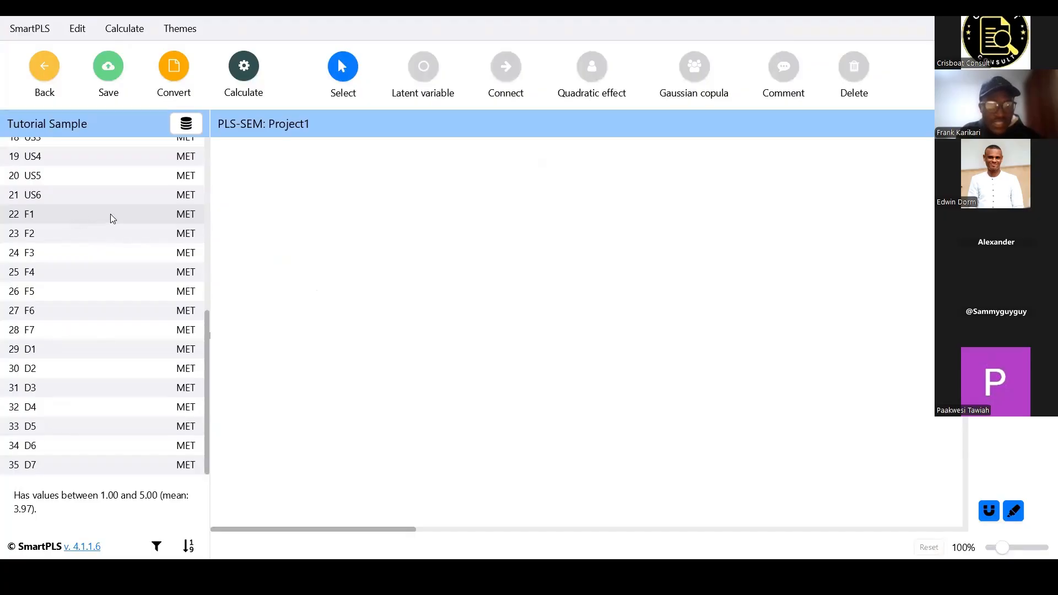
pyautogui.keyDown('shift'); pyautogui.click(68, 337); pyautogui.keyUp('shift')
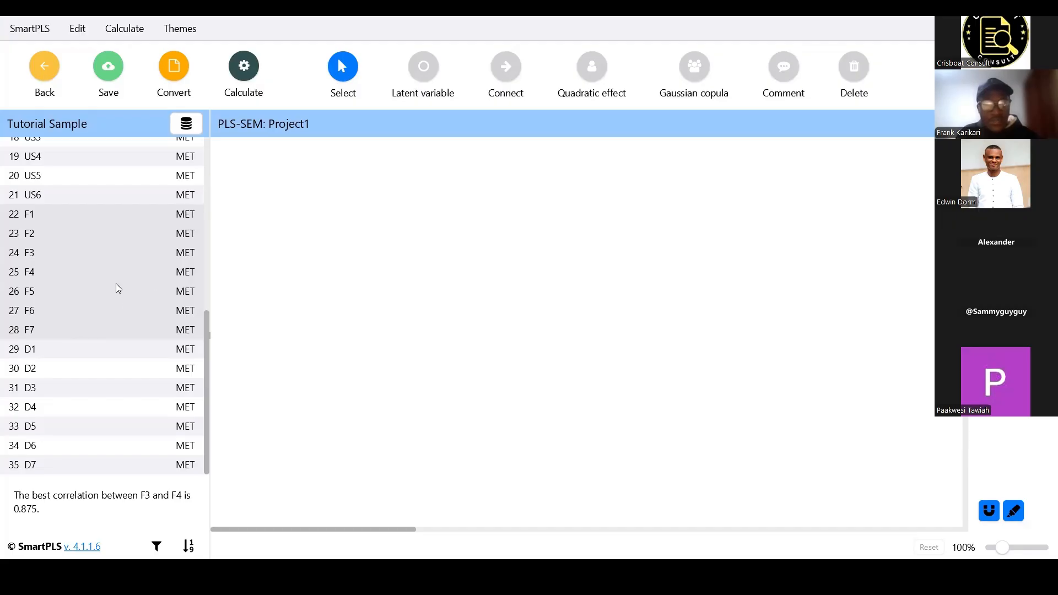
pyautogui.write('F')
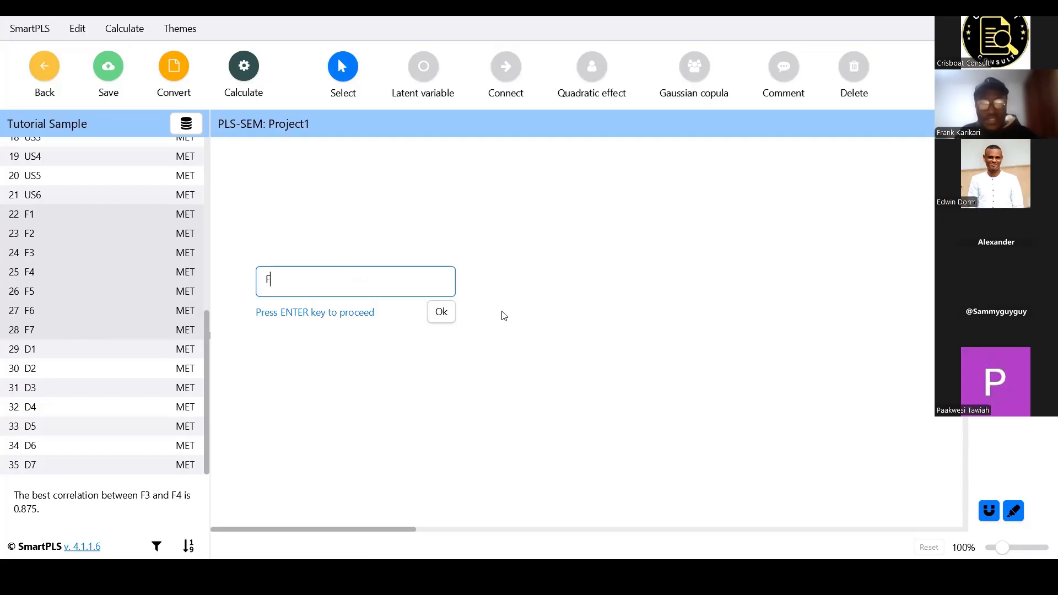
pyautogui.press('Return')
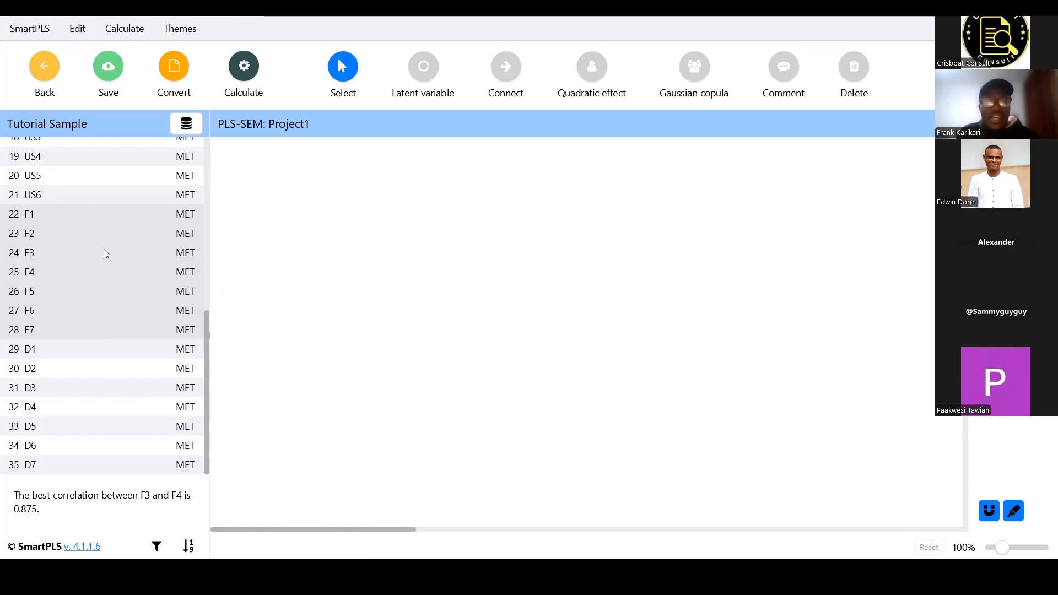
pyautogui.moveTo(104, 249); pyautogui.dragTo(443, 254)
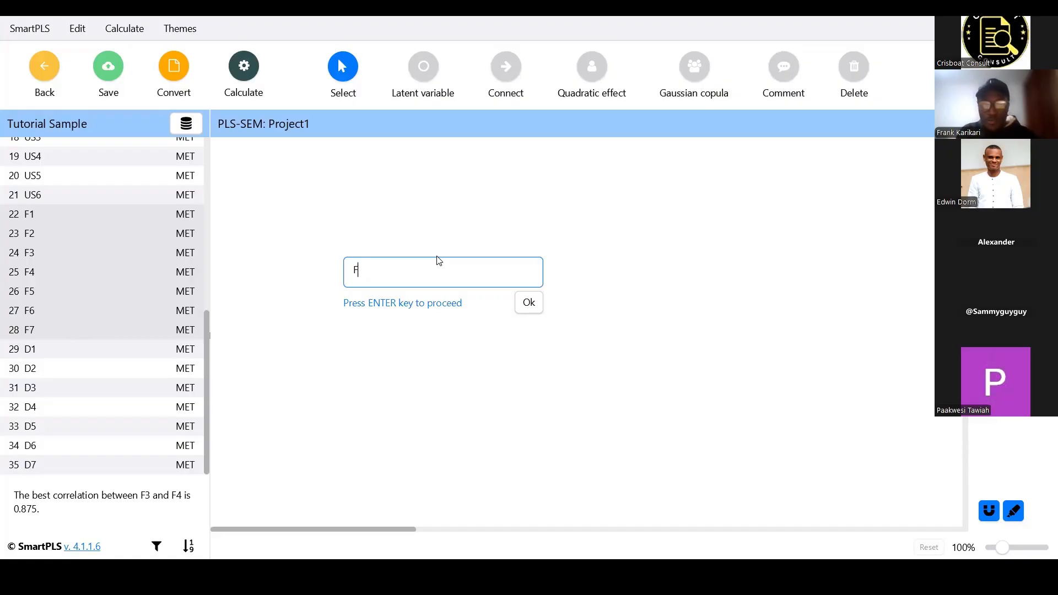
pyautogui.write('inanci')
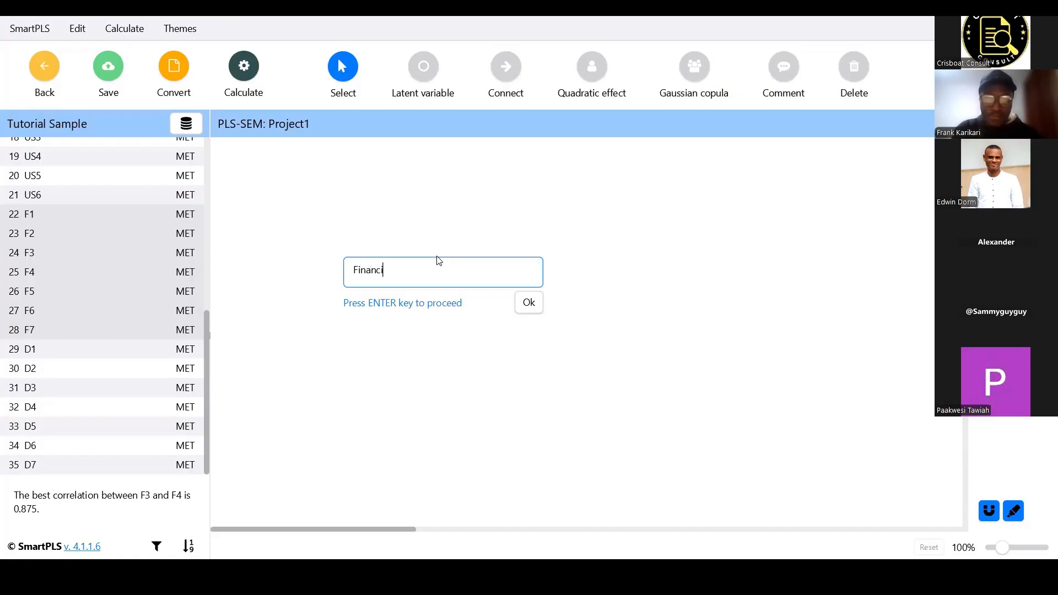
pyautogui.write('al Literacy')
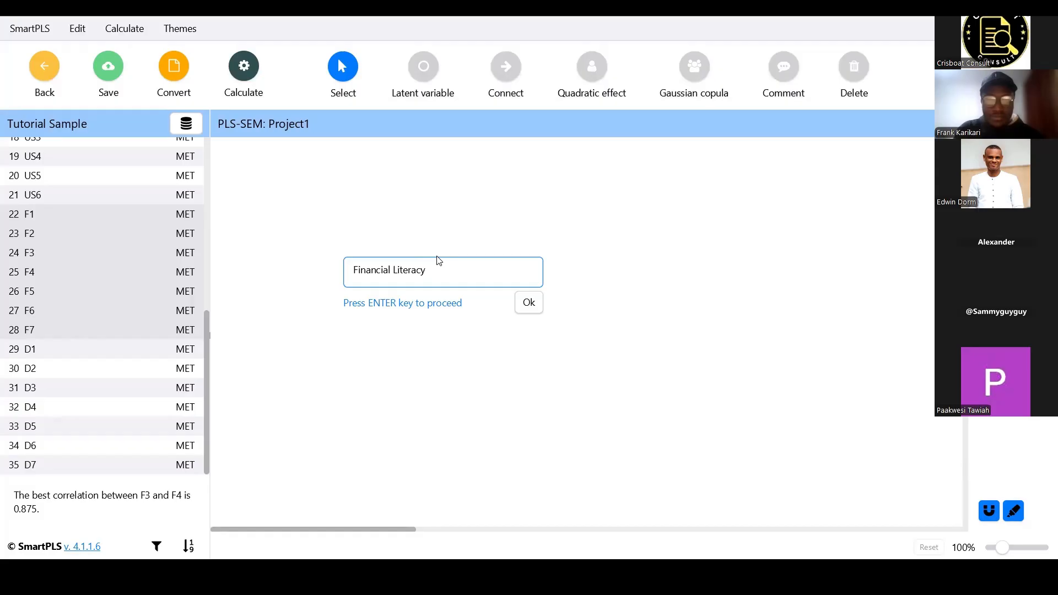
pyautogui.press('Return')
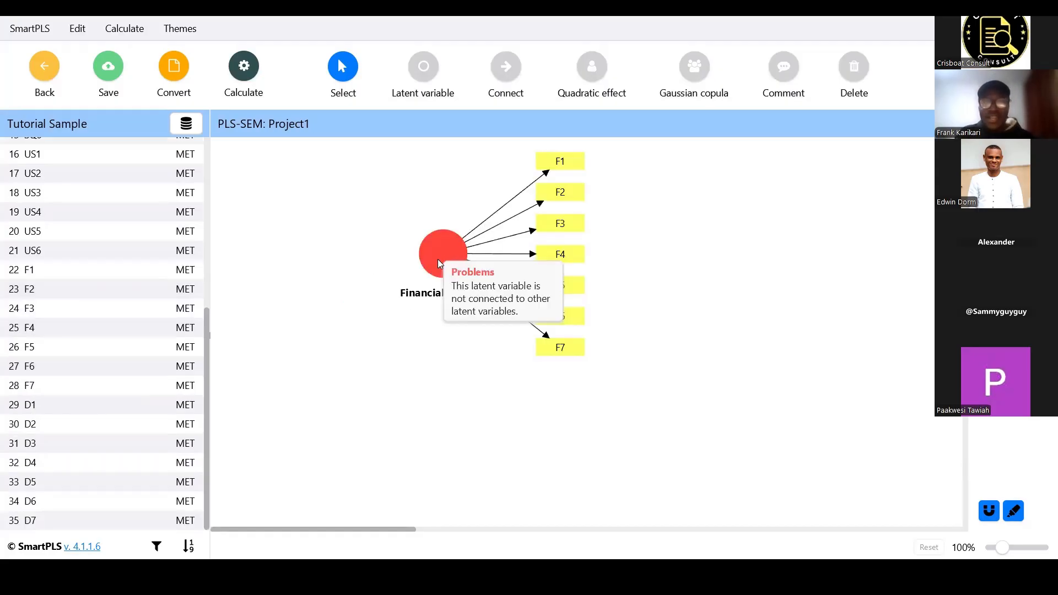
pyautogui.click(440, 264)
pyautogui.moveTo(451, 299); pyautogui.dragTo(451, 317)
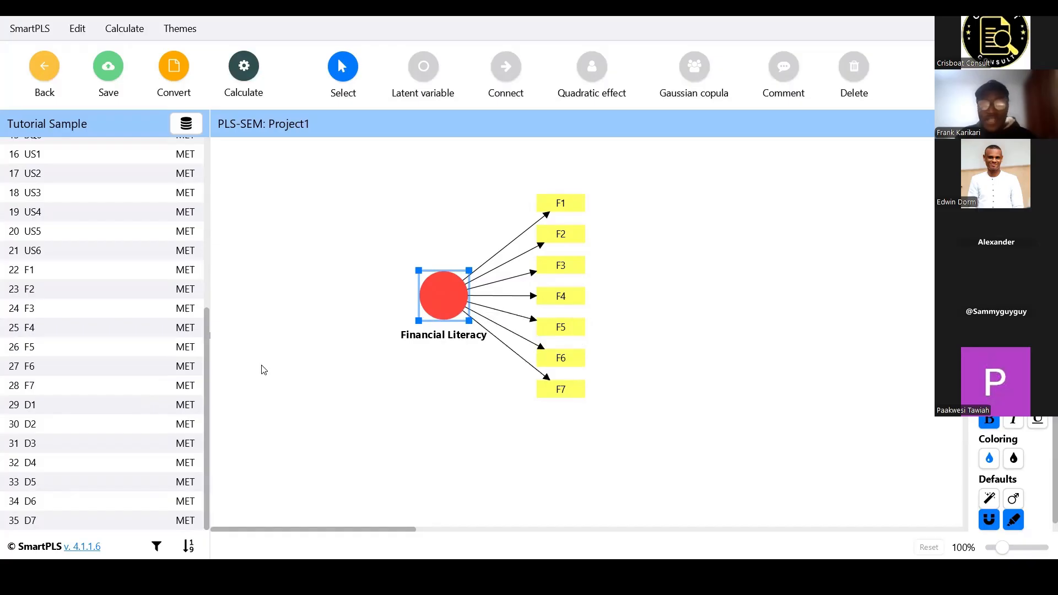
# Create a latent variable named Decision Making Effectiveness from indicator D1, to the right of the Financial Literacy indicators.
pyautogui.click(100, 406)
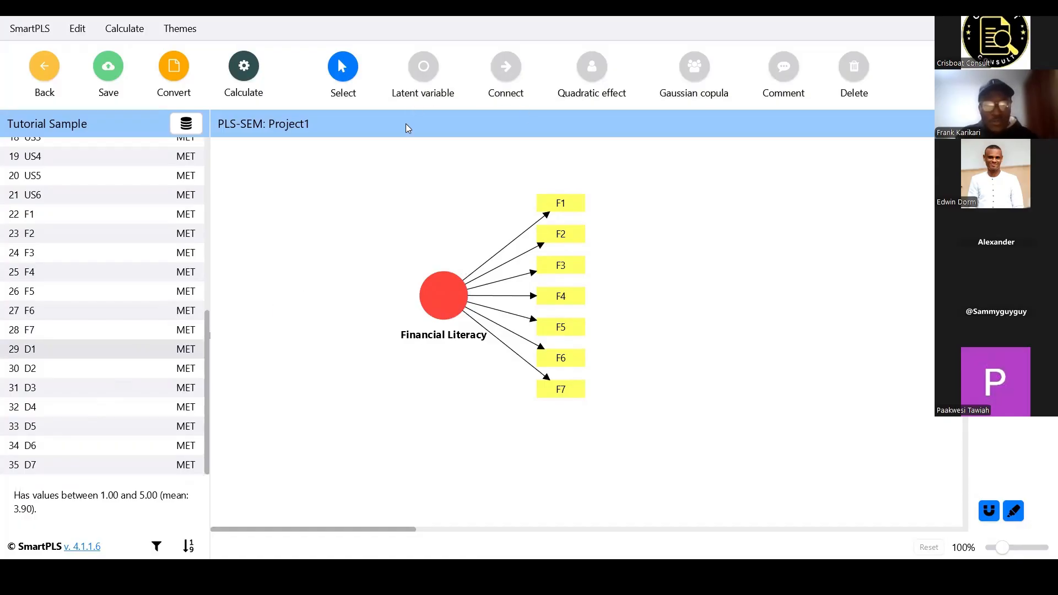
pyautogui.click(426, 71)
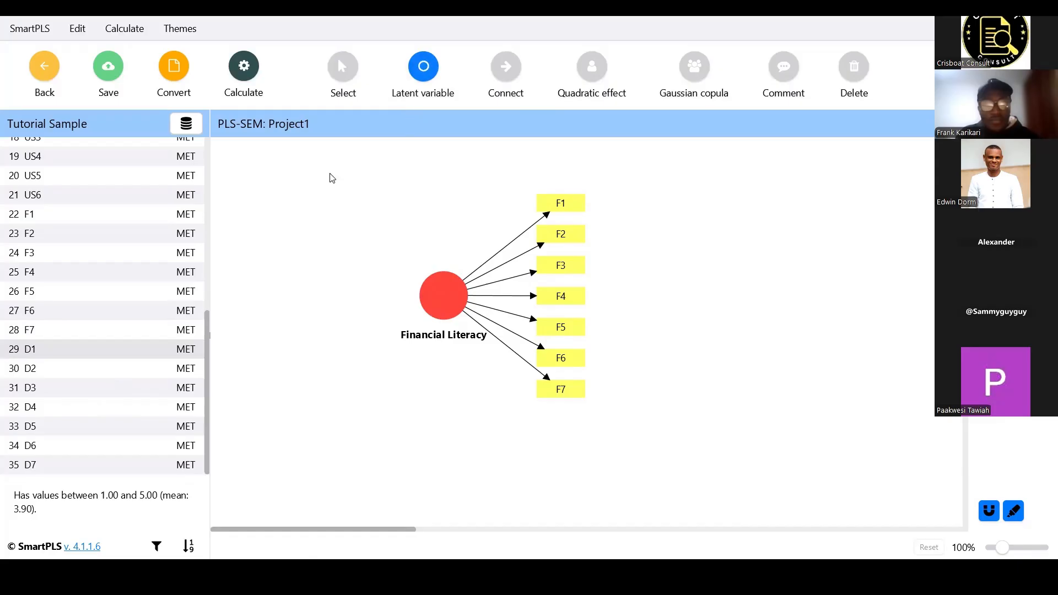
pyautogui.moveTo(58, 353); pyautogui.dragTo(689, 240)
pyautogui.press('BackSpace')
pyautogui.press('BackSpace')
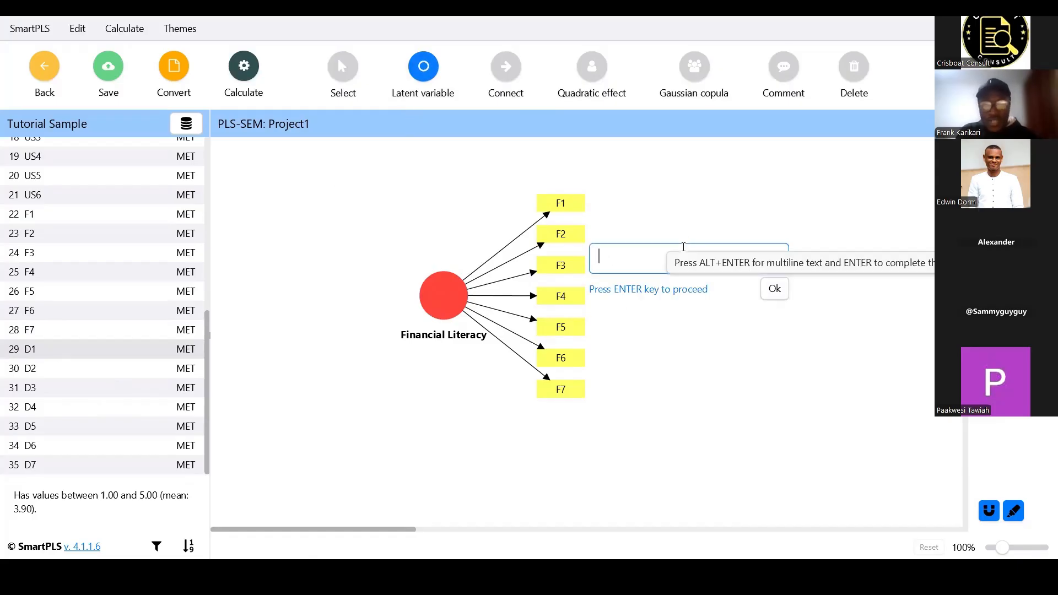
pyautogui.write('Decision Making')
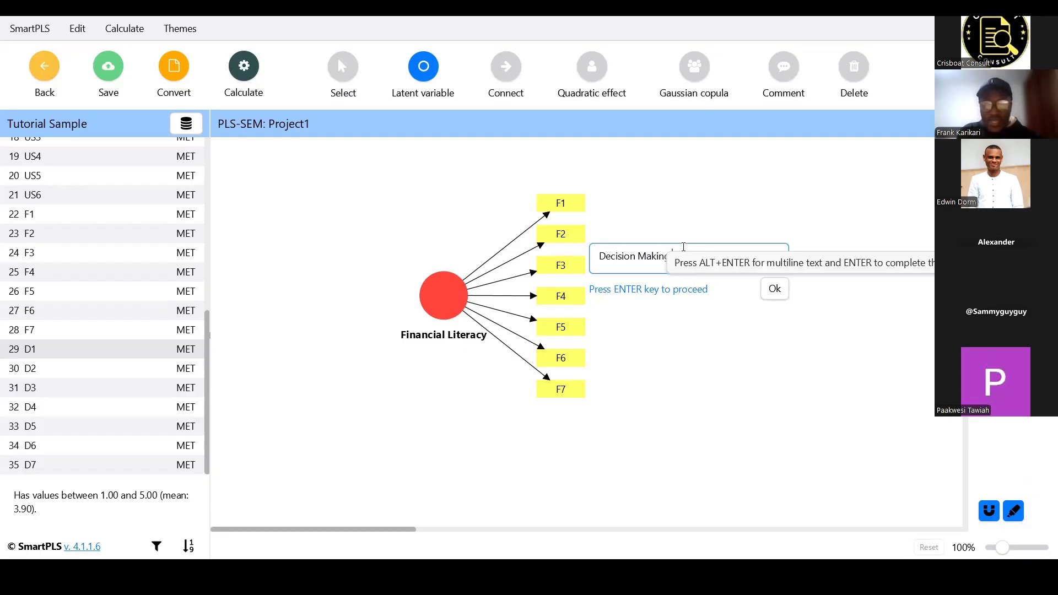
pyautogui.write(' Effectiv')
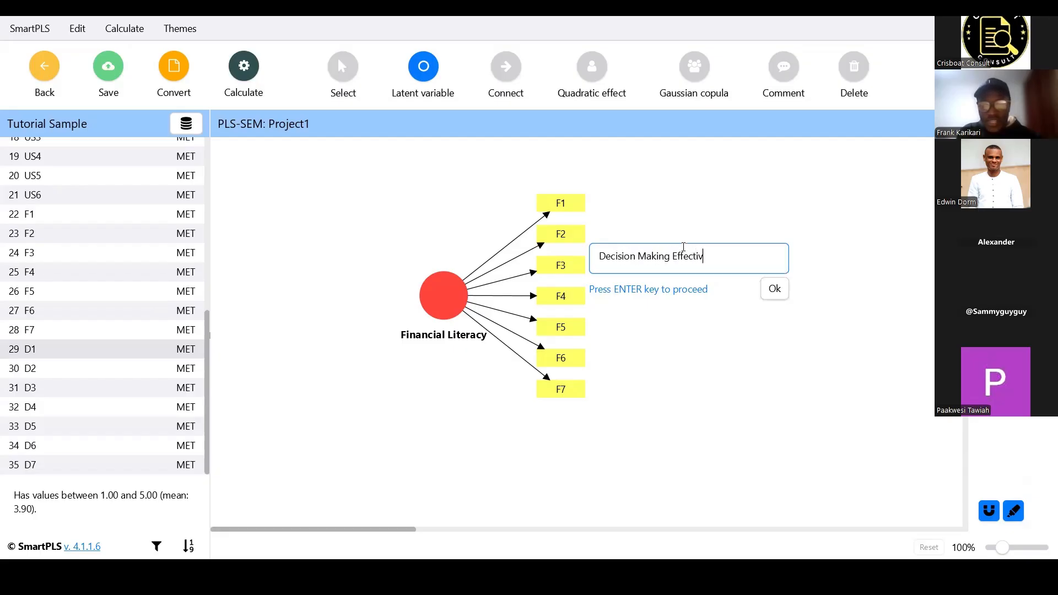
pyautogui.write('eness')
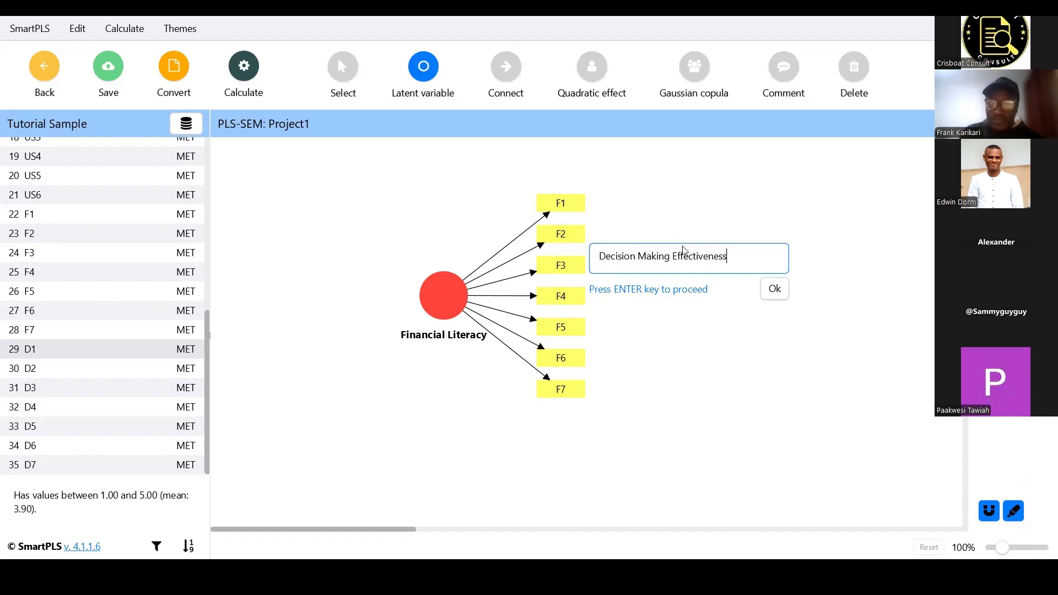
pyautogui.press('Return')
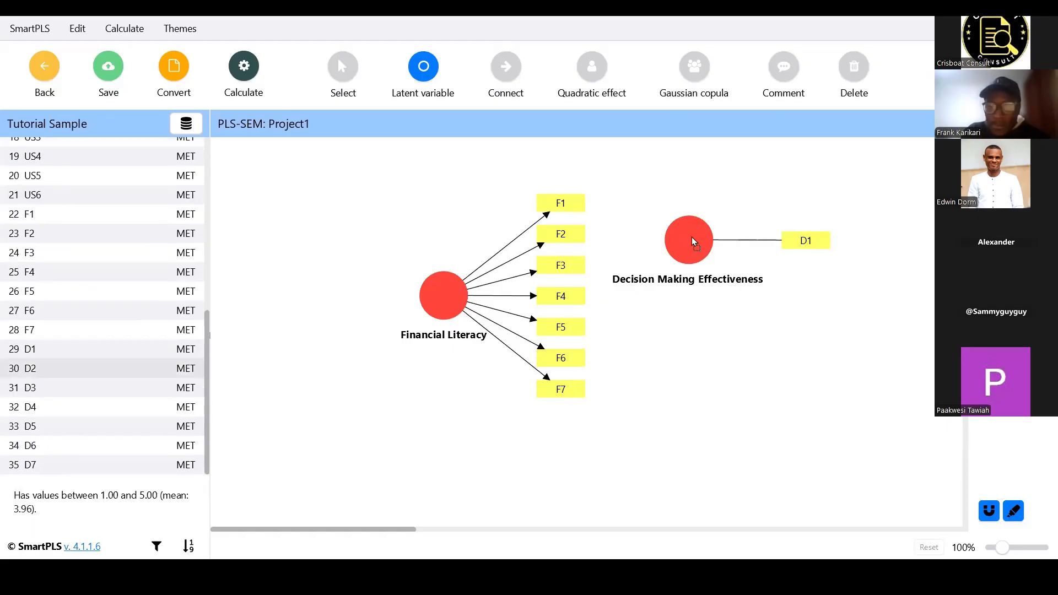
# Add indicators D2 and D3 to the Decision Making Effectiveness latent variable.
pyautogui.moveTo(30, 368); pyautogui.dragTo(687, 241)
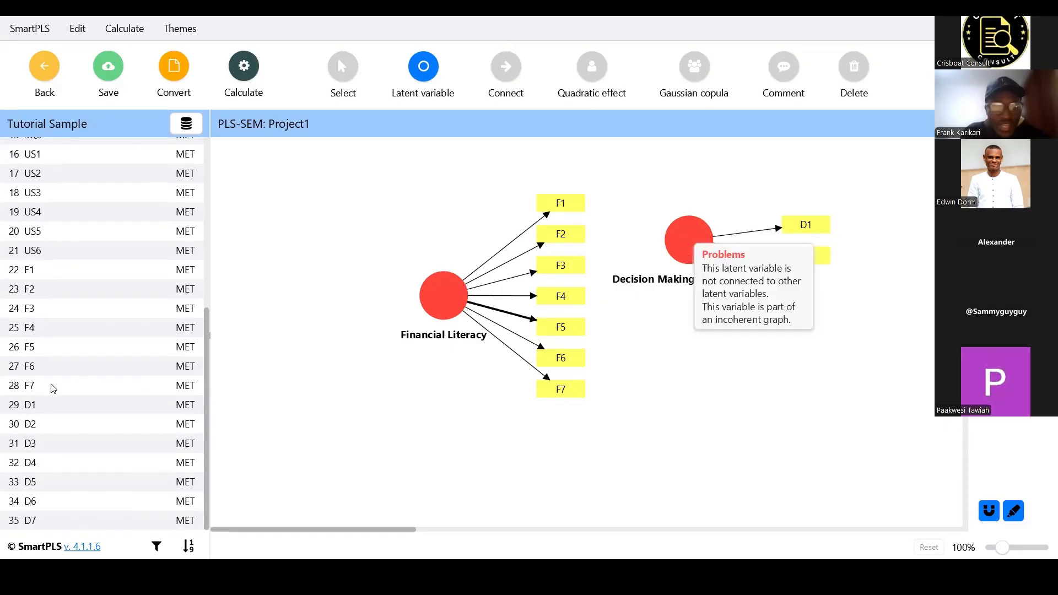
pyautogui.click(39, 442)
pyautogui.moveTo(60, 390); pyautogui.dragTo(690, 244)
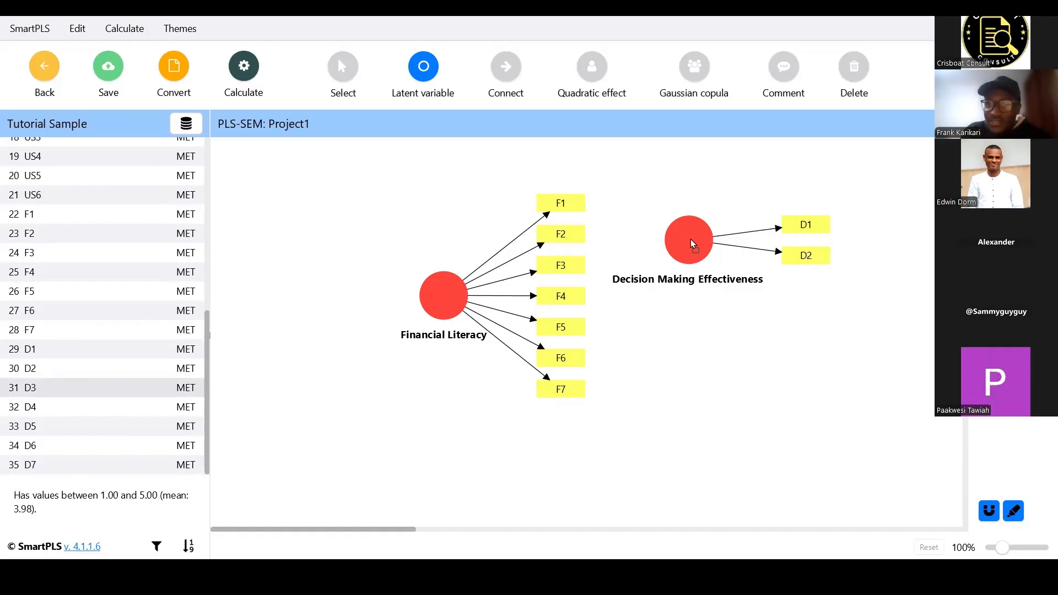
pyautogui.moveTo(693, 244); pyautogui.dragTo(694, 245)
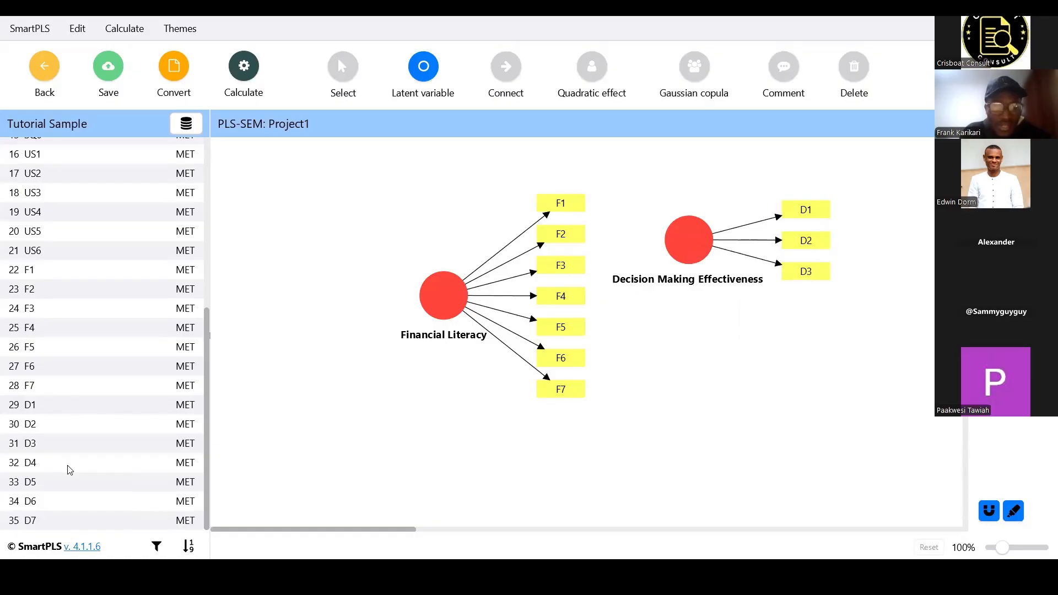
# Assign indicators D4 to D7 together to the Decision Making Effectiveness latent variable.
pyautogui.moveTo(78, 468)
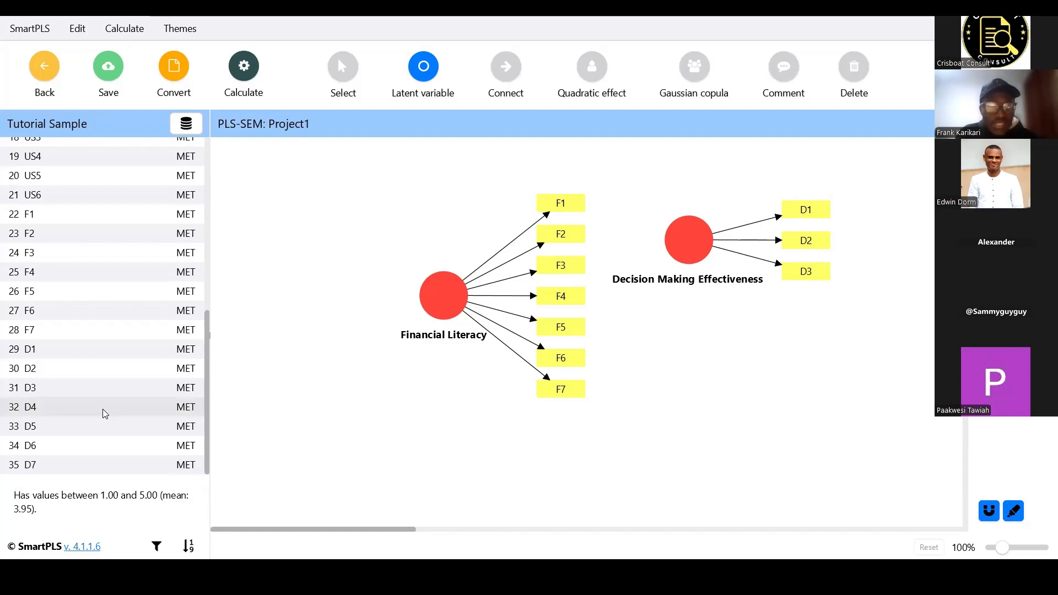
pyautogui.keyDown('shift'); pyautogui.click(79, 467); pyautogui.keyUp('shift')
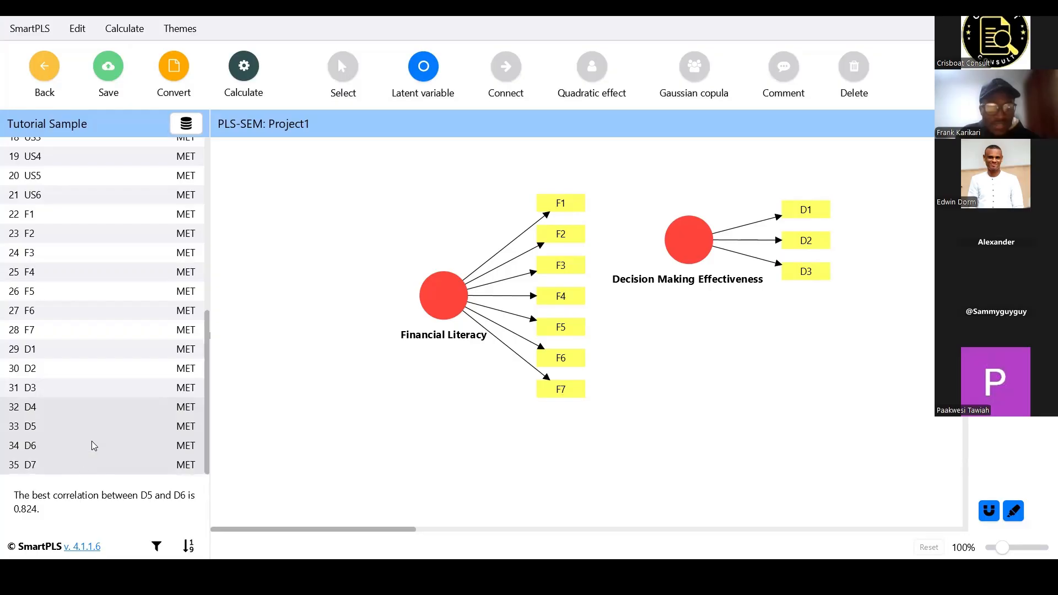
pyautogui.moveTo(94, 446); pyautogui.dragTo(693, 244)
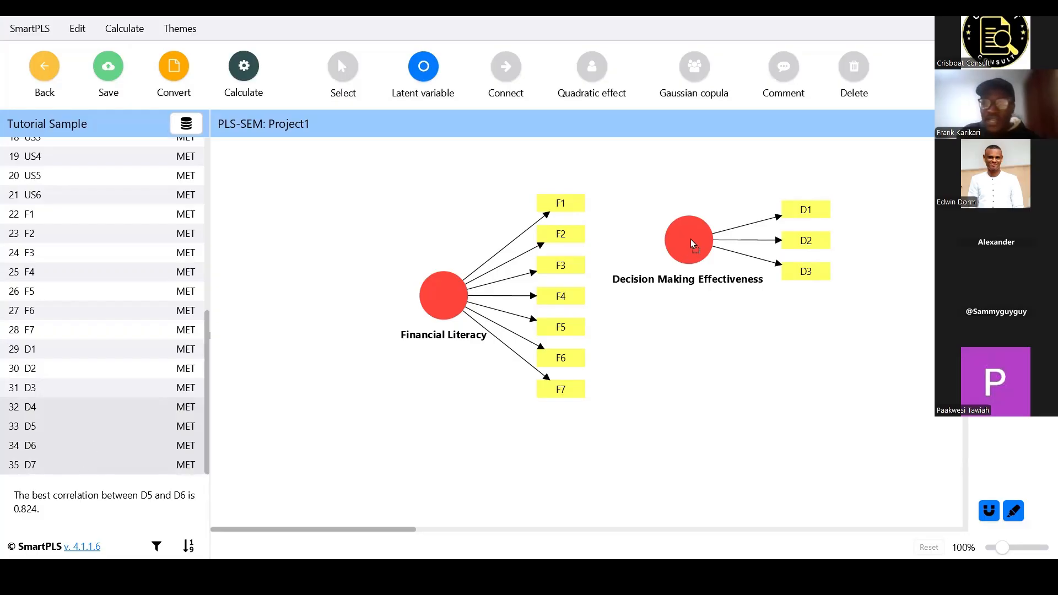
pyautogui.moveTo(693, 243); pyautogui.dragTo(683, 245)
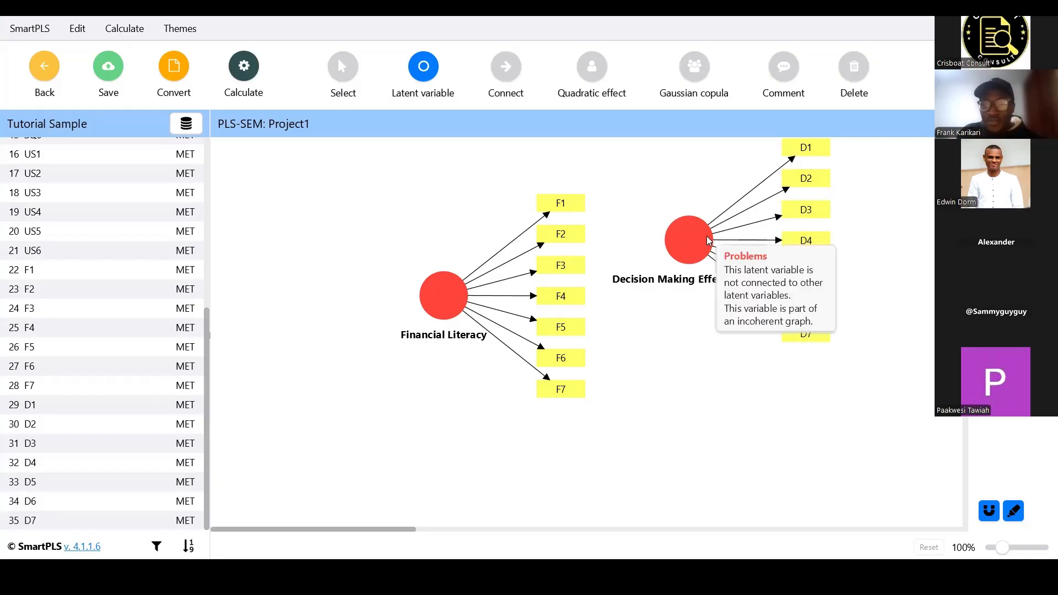
# Move Decision Making Effectiveness with its indicators further right and lower, leaving more room beside the Financial Literacy indicators.
pyautogui.moveTo(703, 238)
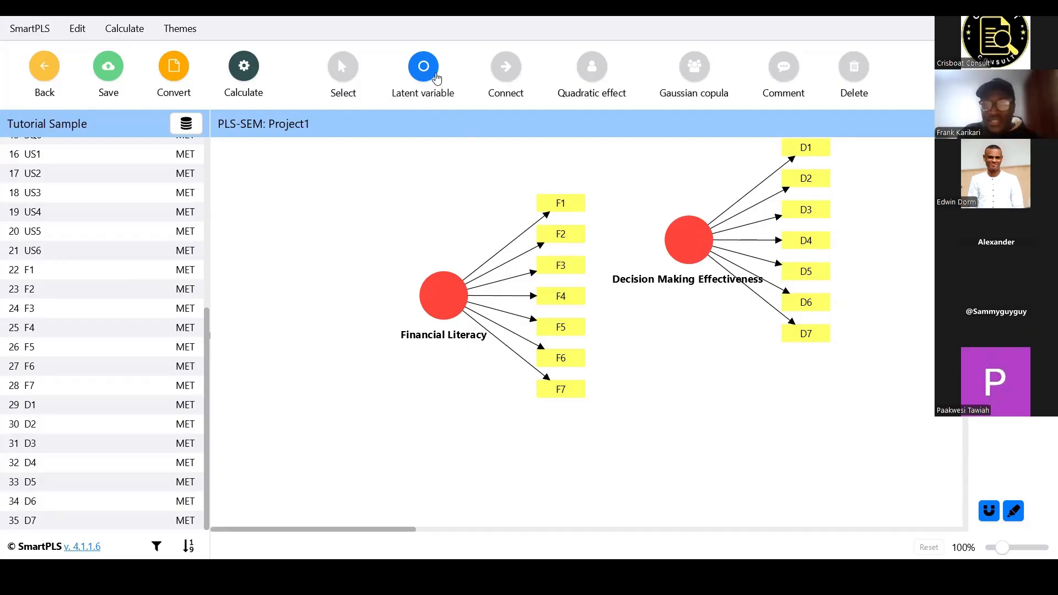
pyautogui.click(348, 63)
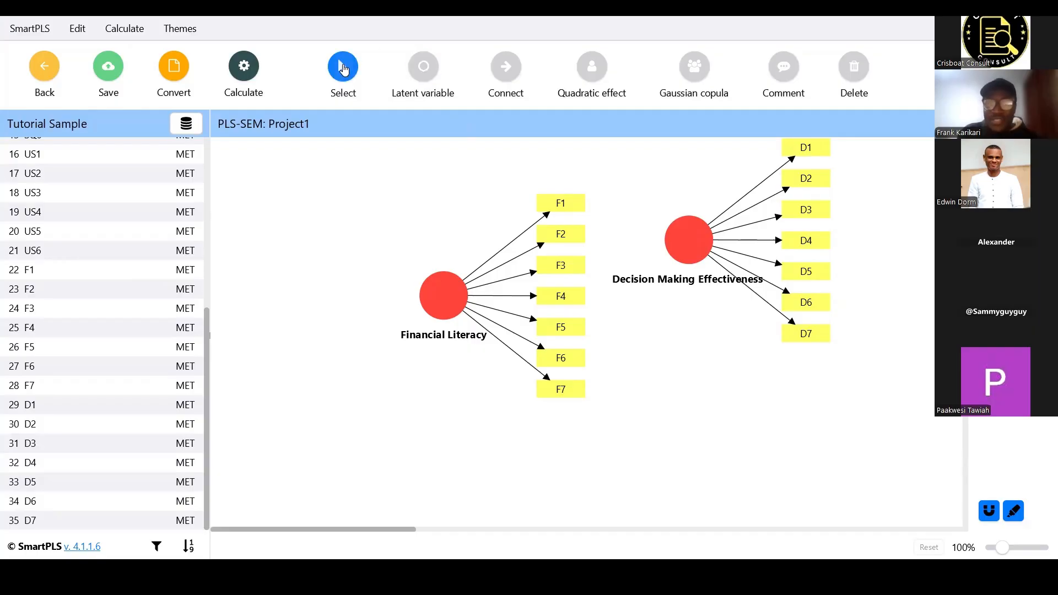
pyautogui.click(687, 238)
pyautogui.moveTo(687, 238); pyautogui.dragTo(710, 249)
pyautogui.moveTo(822, 358); pyautogui.dragTo(793, 345)
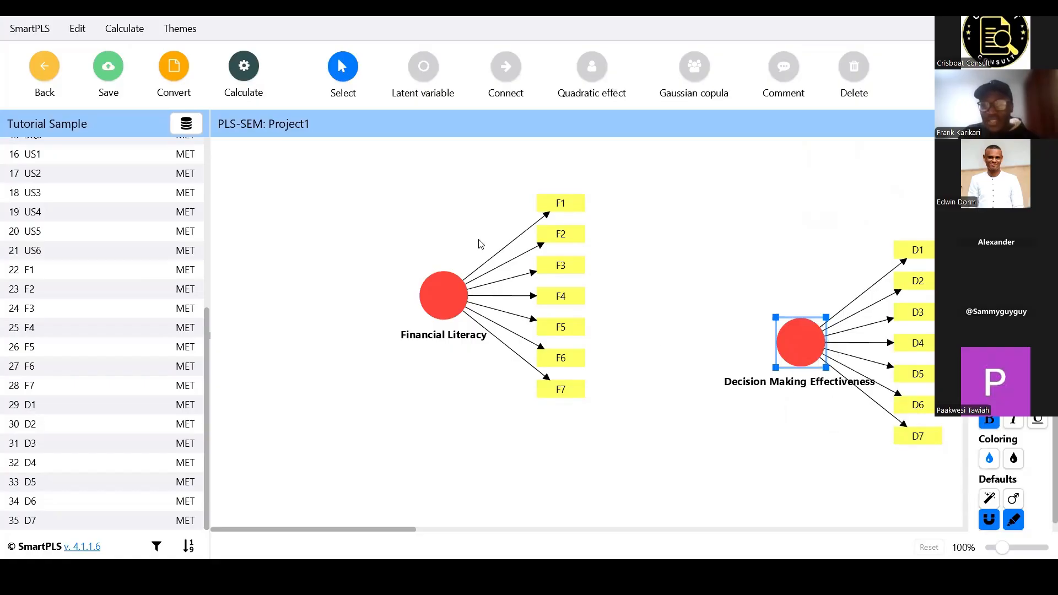
# Move Financial Literacy with its indicators so that it lines up horizontally with Decision Making Effectiveness.
pyautogui.moveTo(456, 339)
pyautogui.moveTo(455, 353)
pyautogui.mouseDown()
pyautogui.moveTo(501, 356)
pyautogui.moveTo(461, 368)
pyautogui.moveTo(457, 332)
pyautogui.moveTo(460, 344)
pyautogui.mouseUp()
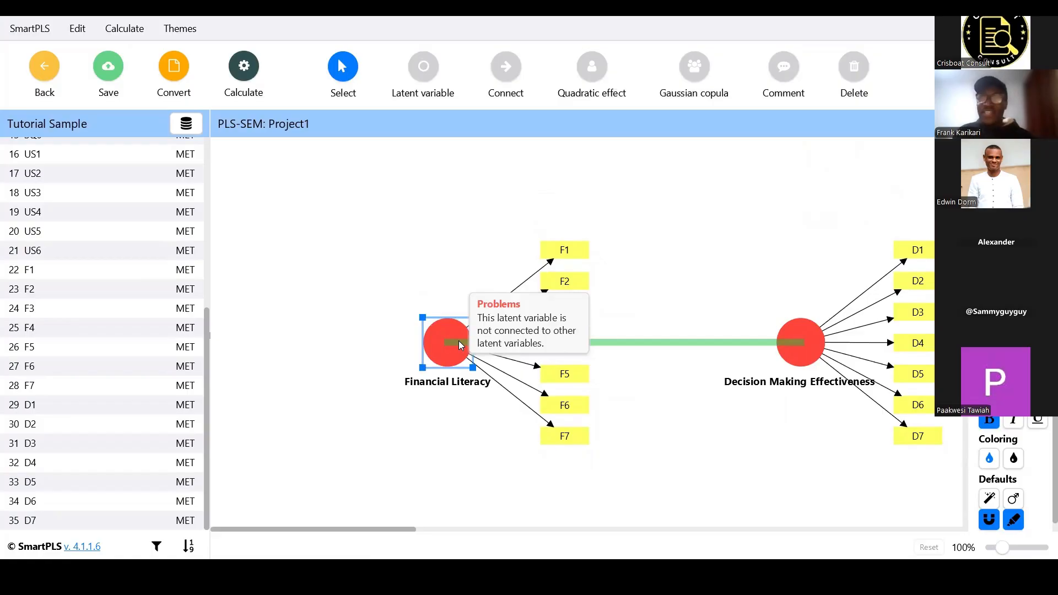
pyautogui.moveTo(460, 342); pyautogui.dragTo(459, 341)
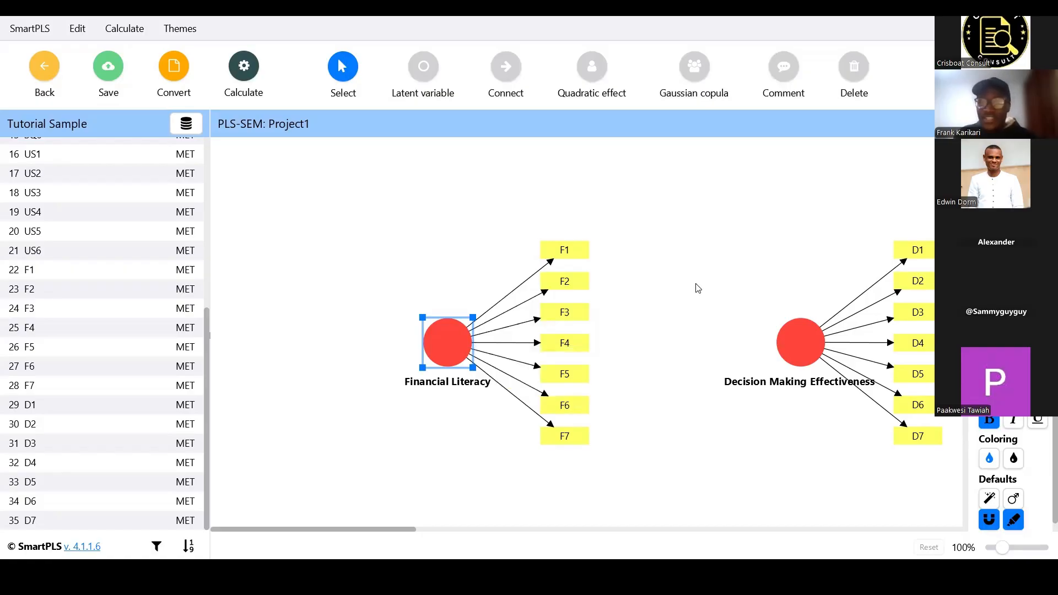
pyautogui.moveTo(558, 201); pyautogui.dragTo(600, 444)
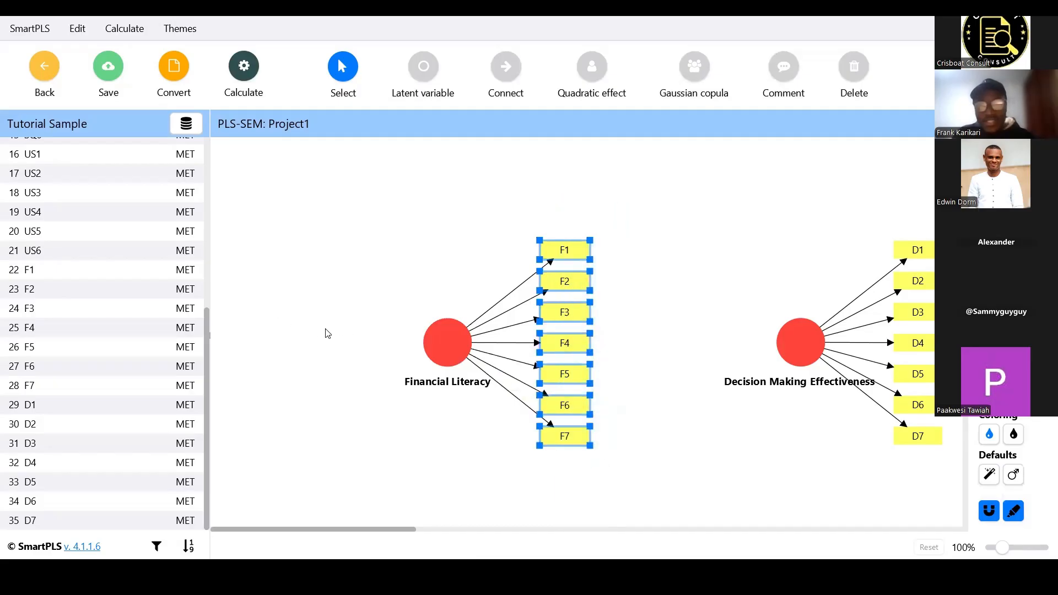
pyautogui.click(450, 348)
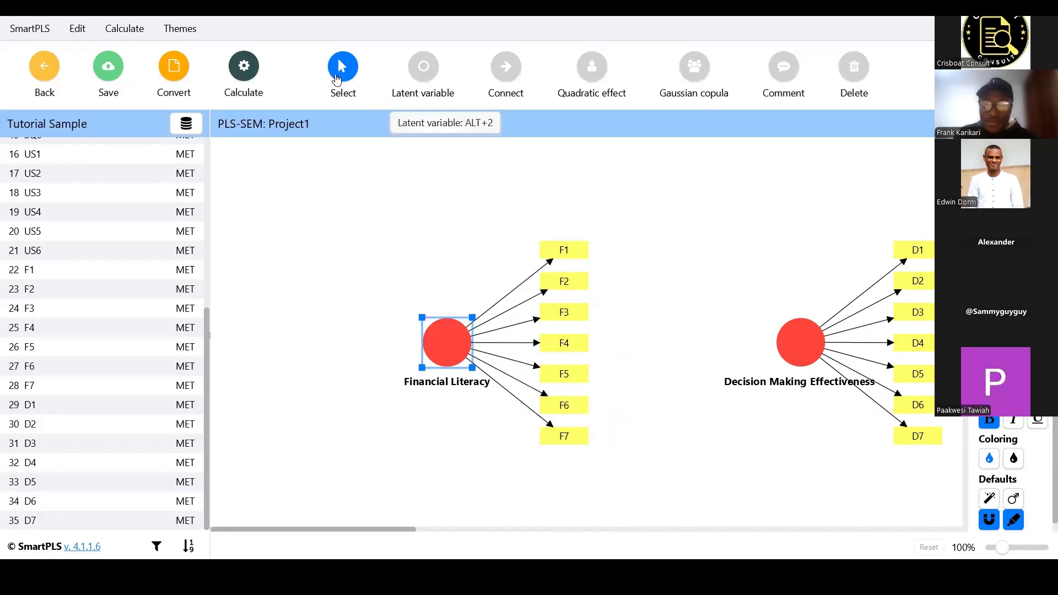
pyautogui.click(424, 69)
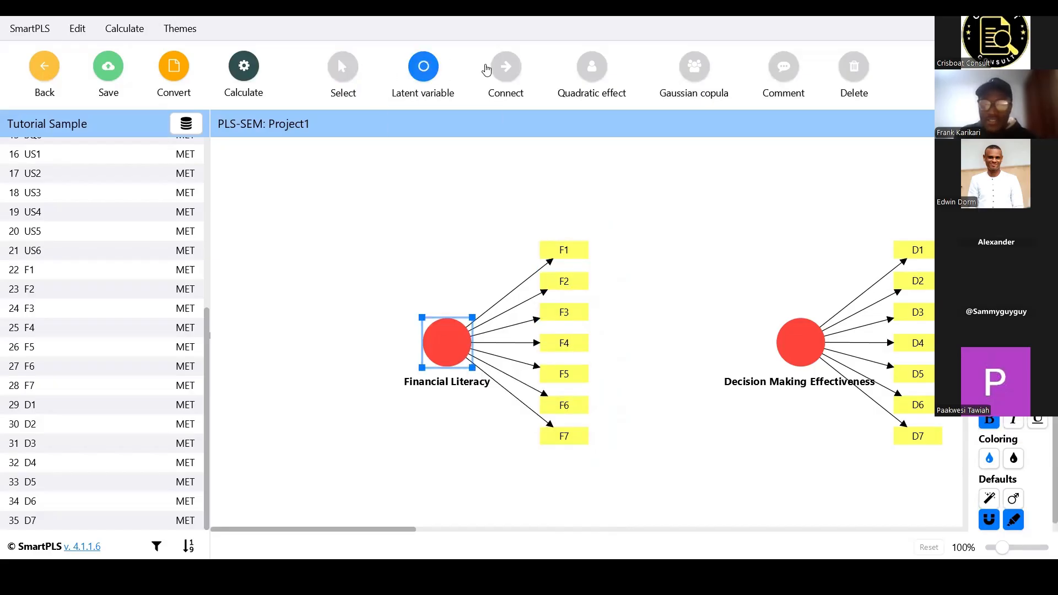
pyautogui.click(498, 69)
pyautogui.click(339, 73)
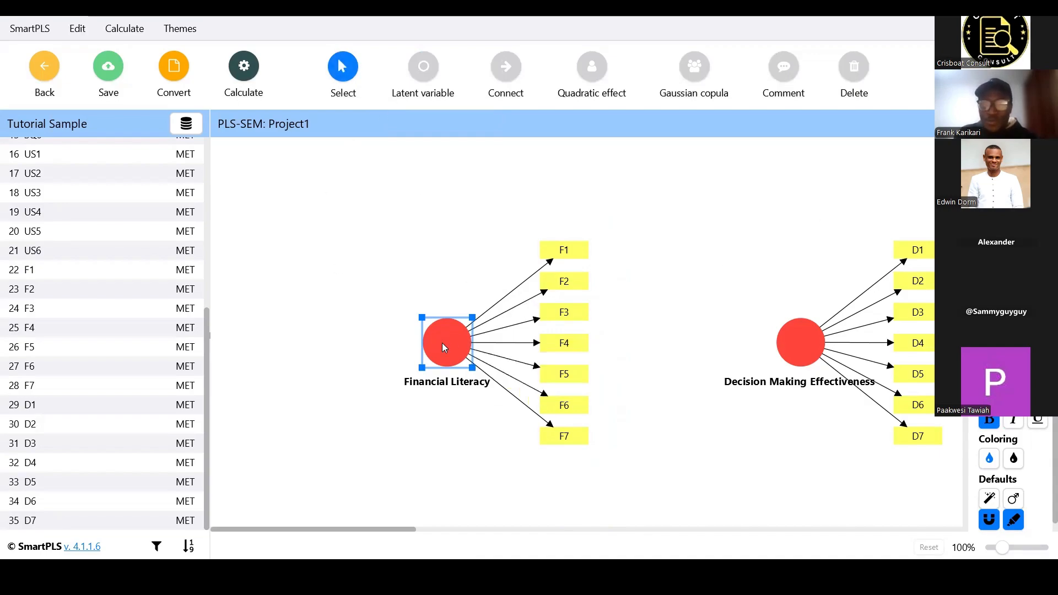
pyautogui.click(527, 200)
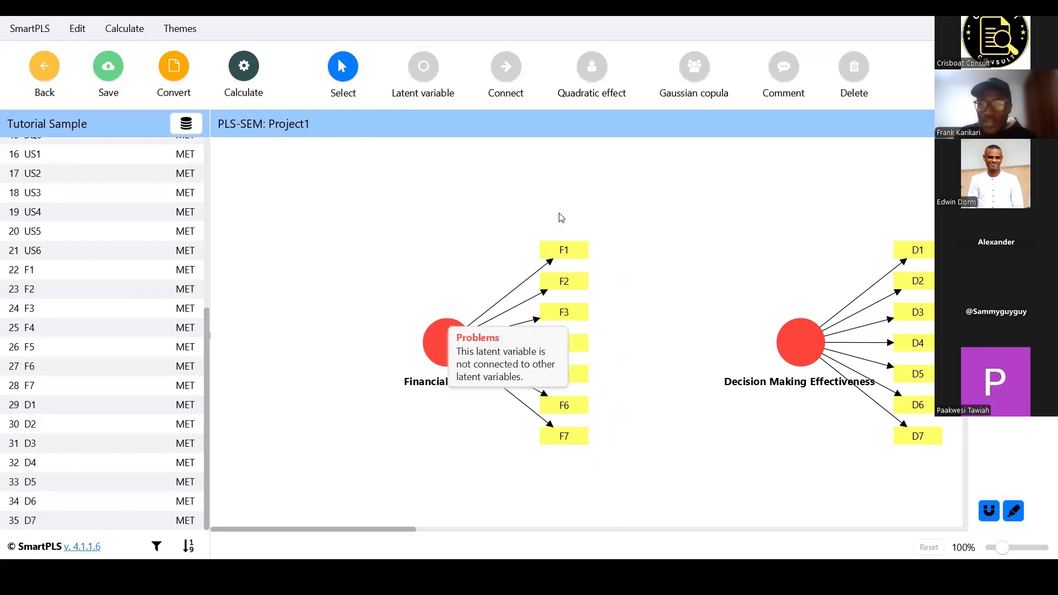
pyautogui.click(446, 354)
pyautogui.click(544, 199)
pyautogui.click(448, 344)
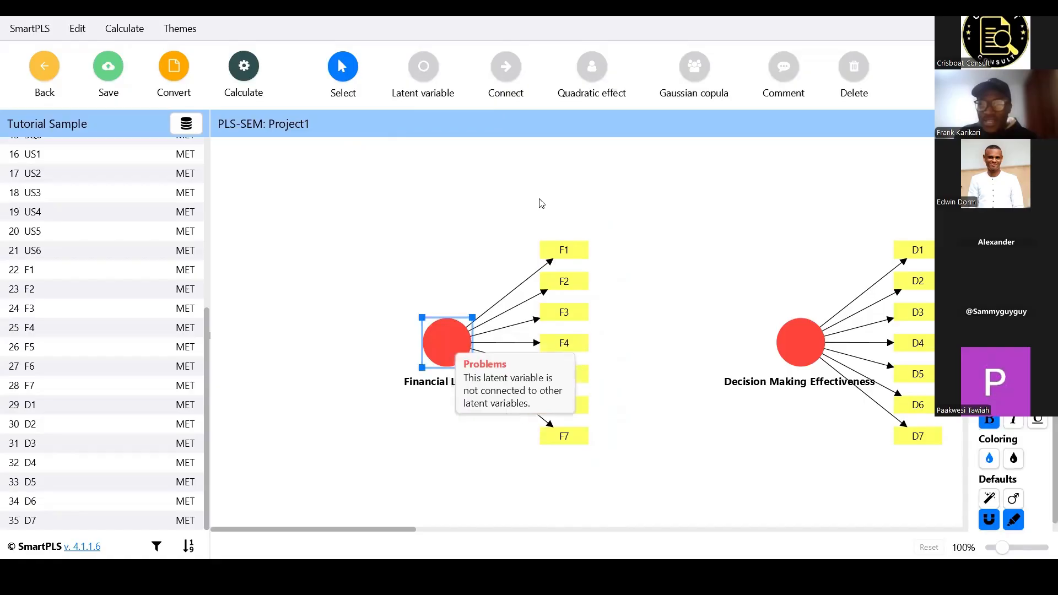
pyautogui.click(492, 246)
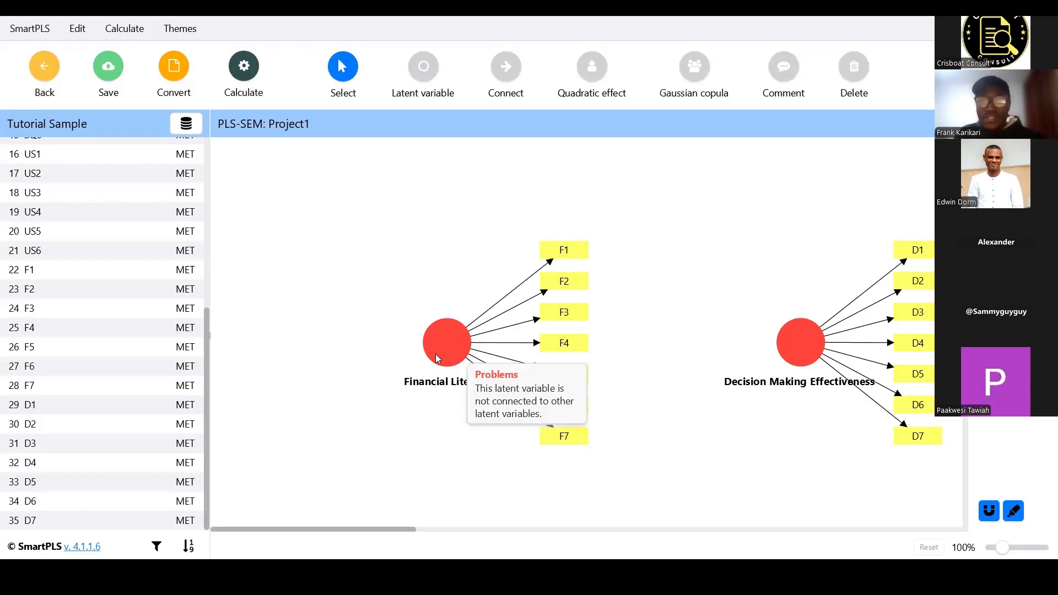
# Arrange indicators F1 to F7 on the left side of Financial Literacy, after trying the placements below and to its right.
pyautogui.moveTo(437, 348); pyautogui.dragTo(439, 343)
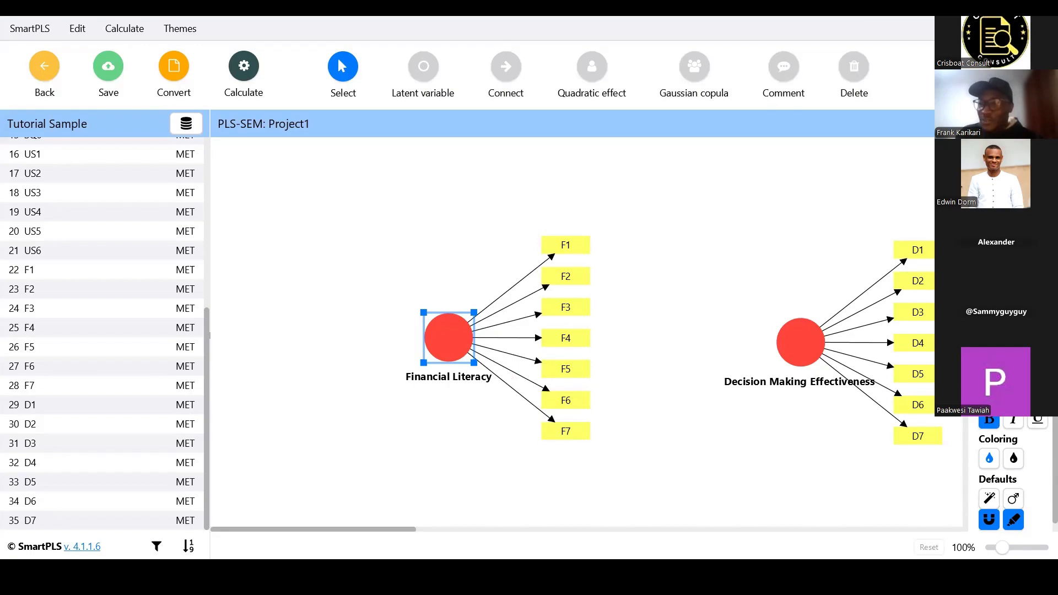
pyautogui.click(989, 232)
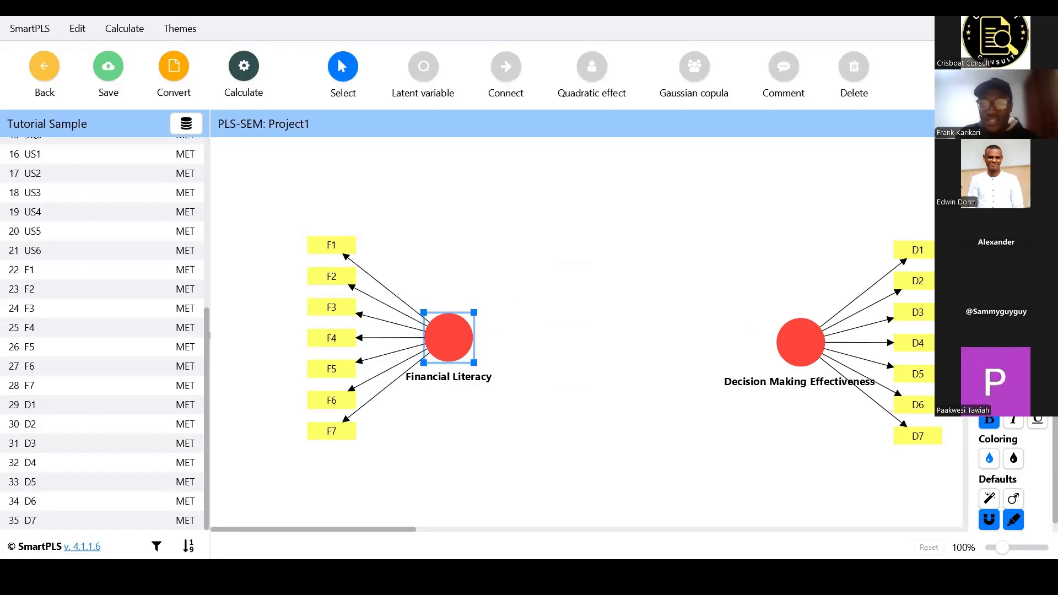
pyautogui.click(1014, 232)
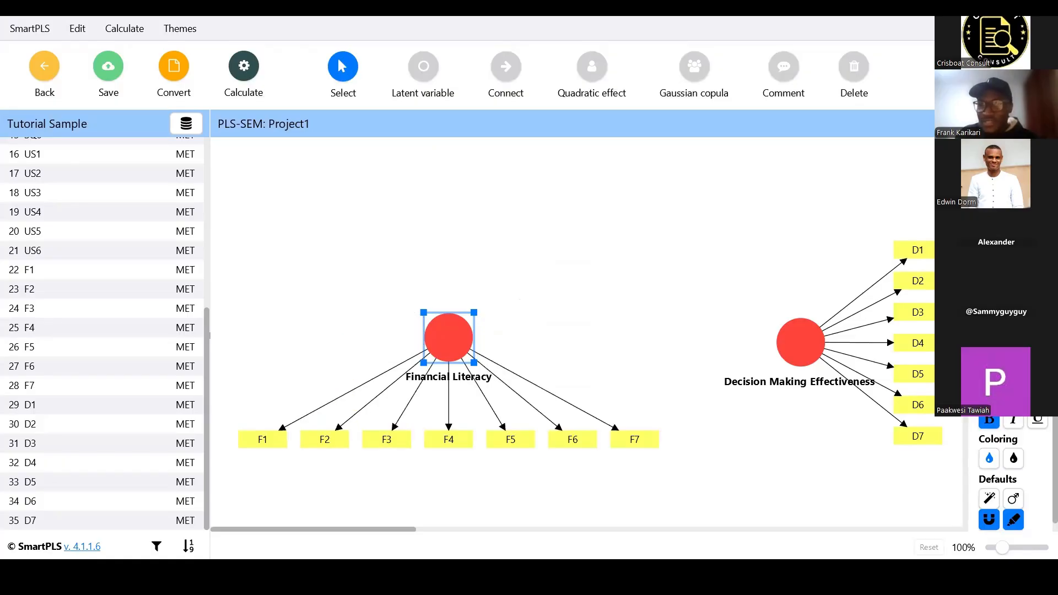
pyautogui.click(1013, 211)
pyautogui.click(1038, 211)
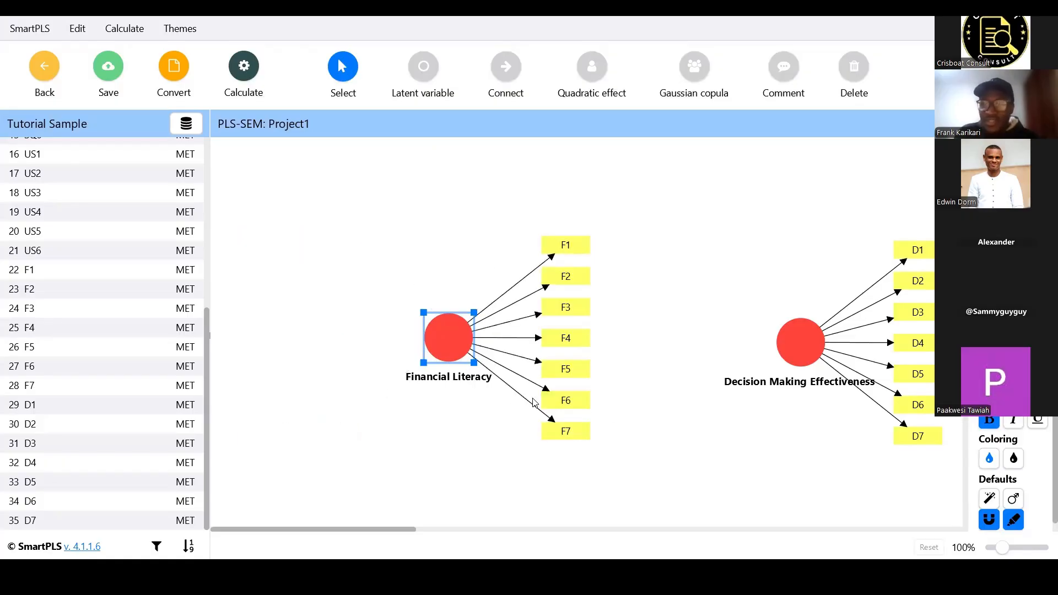
pyautogui.click(989, 210)
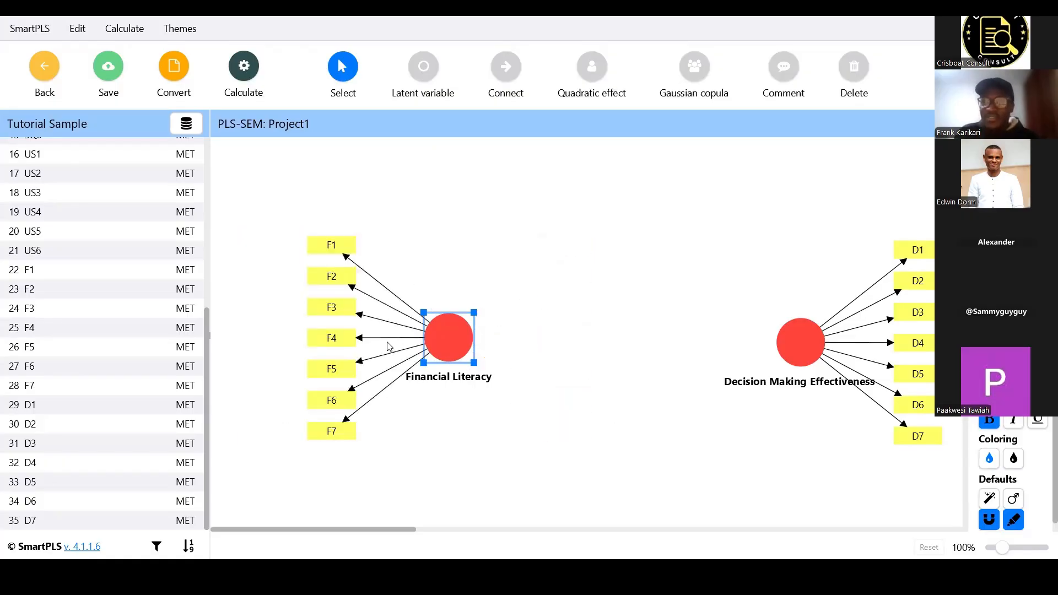
pyautogui.click(453, 346)
pyautogui.click(452, 346)
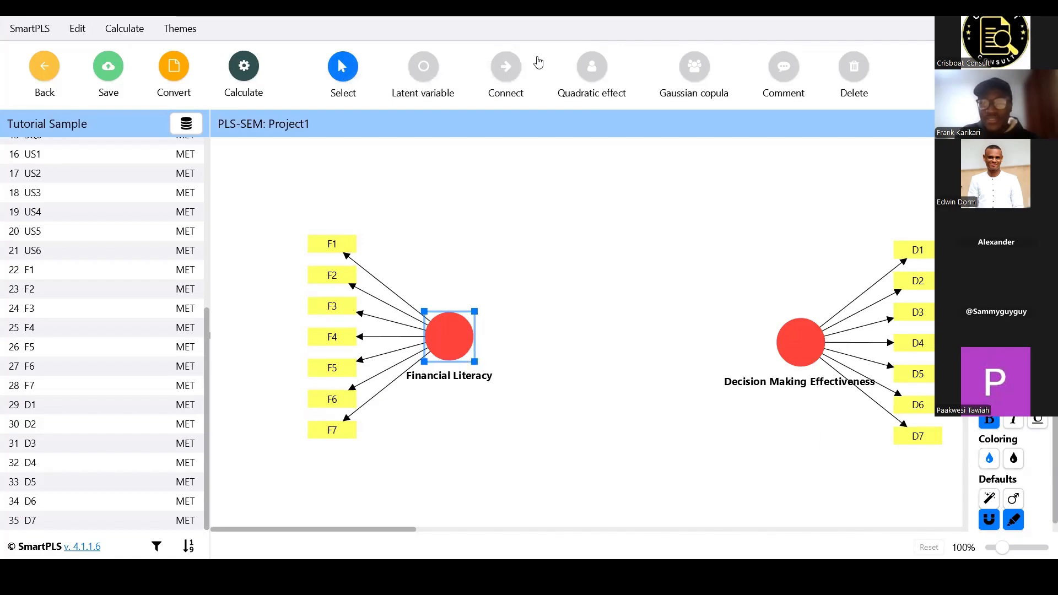
pyautogui.click(506, 69)
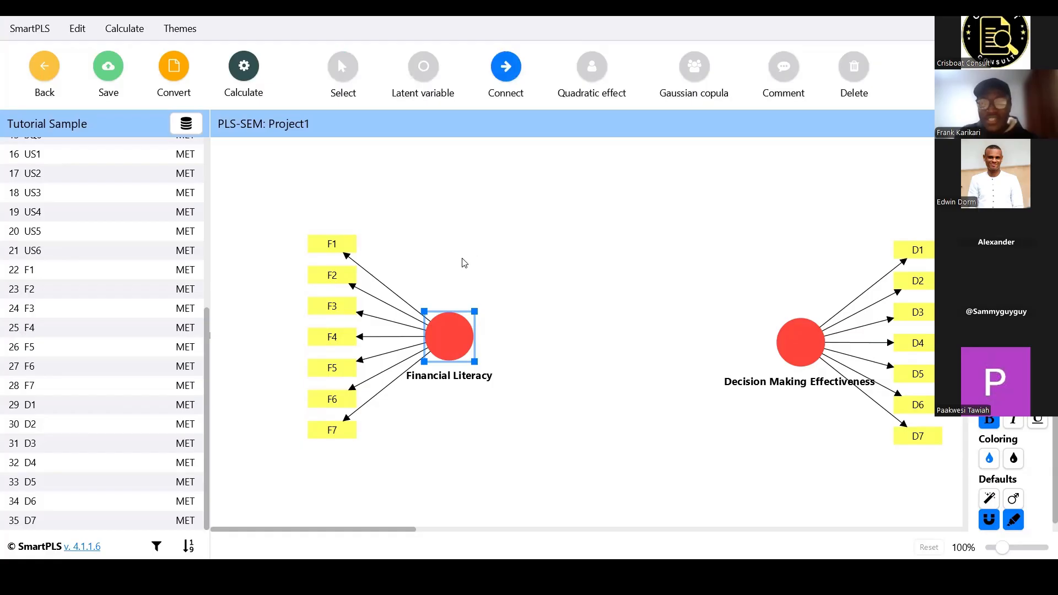
pyautogui.click(474, 305)
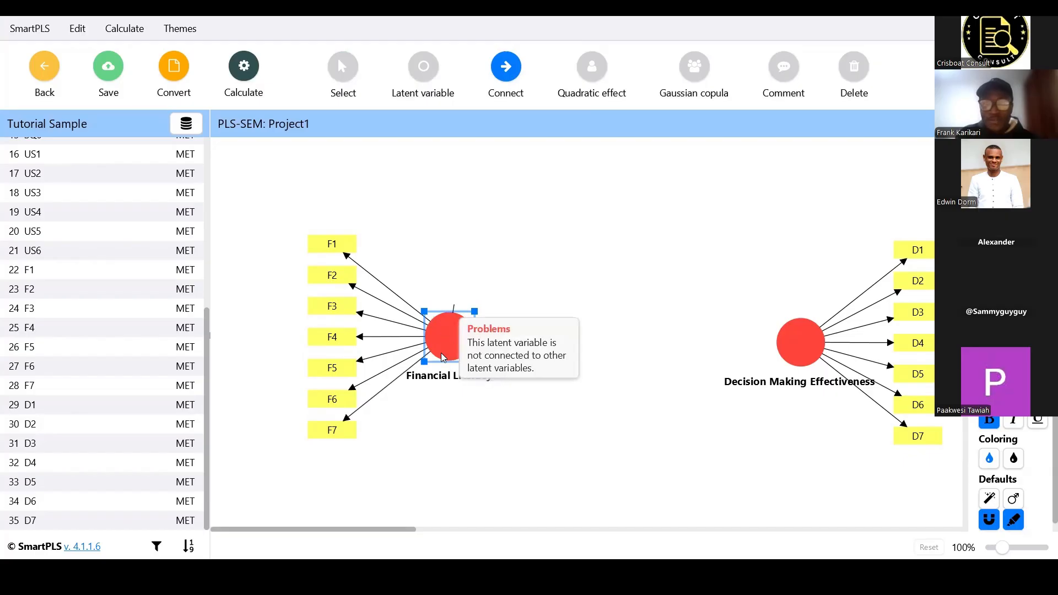
pyautogui.click(342, 67)
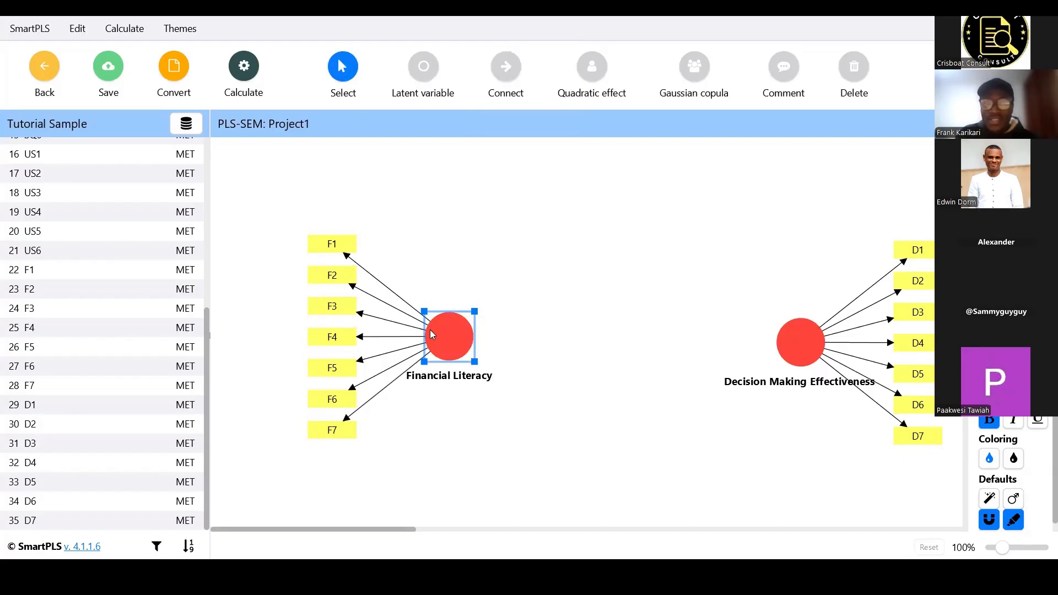
pyautogui.moveTo(433, 336)
pyautogui.mouseDown()
pyautogui.moveTo(419, 333)
pyautogui.moveTo(415, 357)
pyautogui.moveTo(437, 326)
pyautogui.moveTo(434, 272)
pyautogui.moveTo(449, 337)
pyautogui.mouseUp()
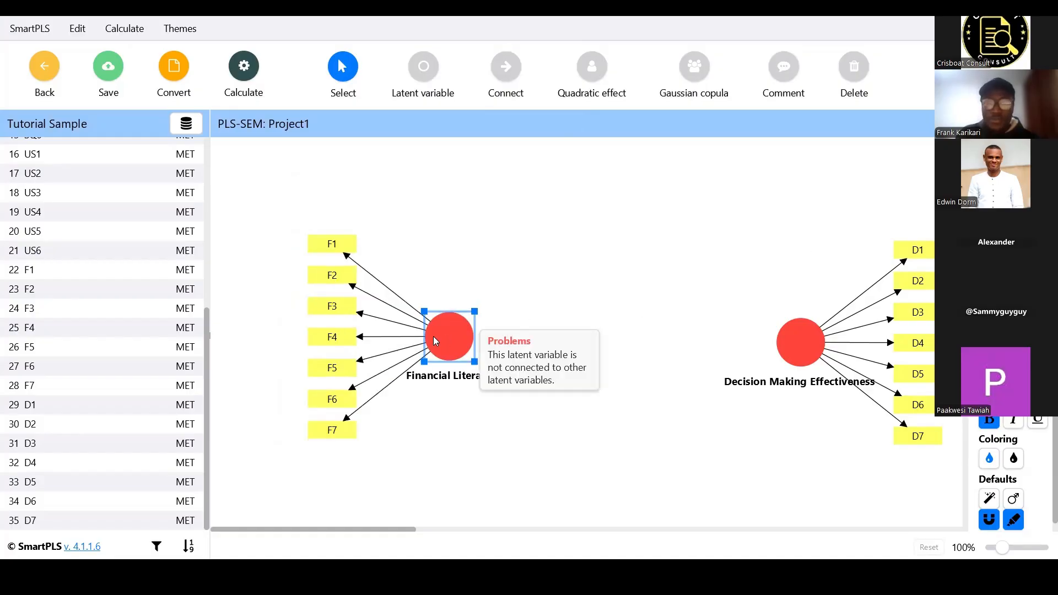
# Connect Financial Literacy to Decision Making Effectiveness with a path pointing to Decision Making Effectiveness.
pyautogui.click(513, 76)
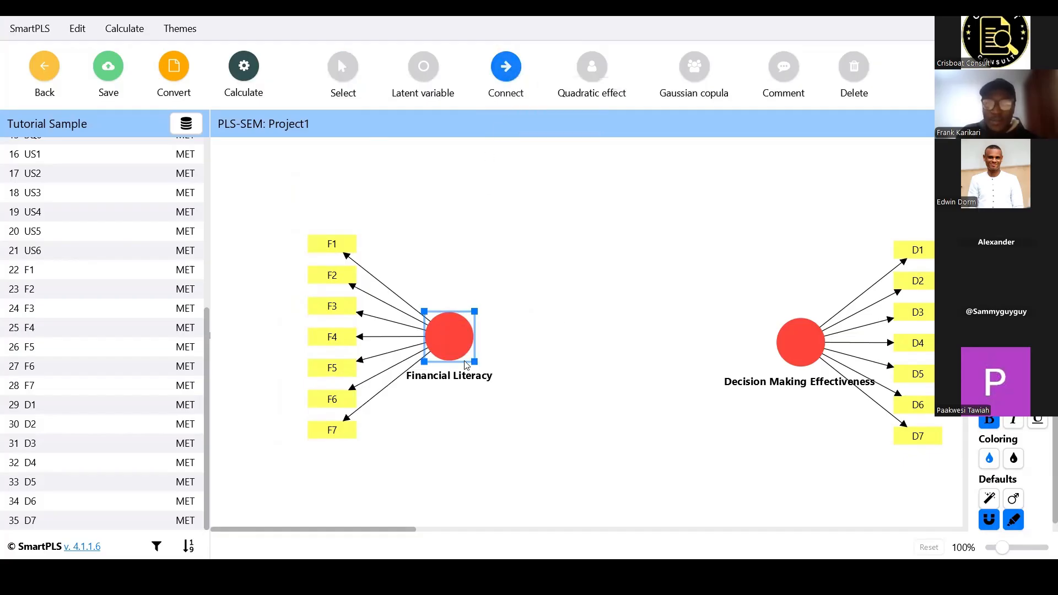
pyautogui.click(457, 344)
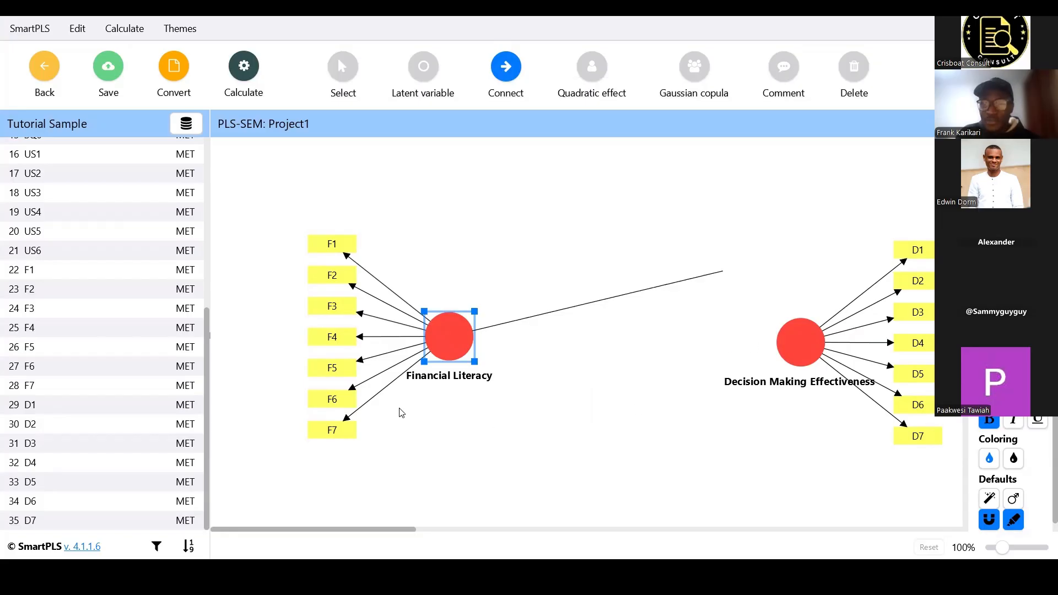
pyautogui.click(795, 343)
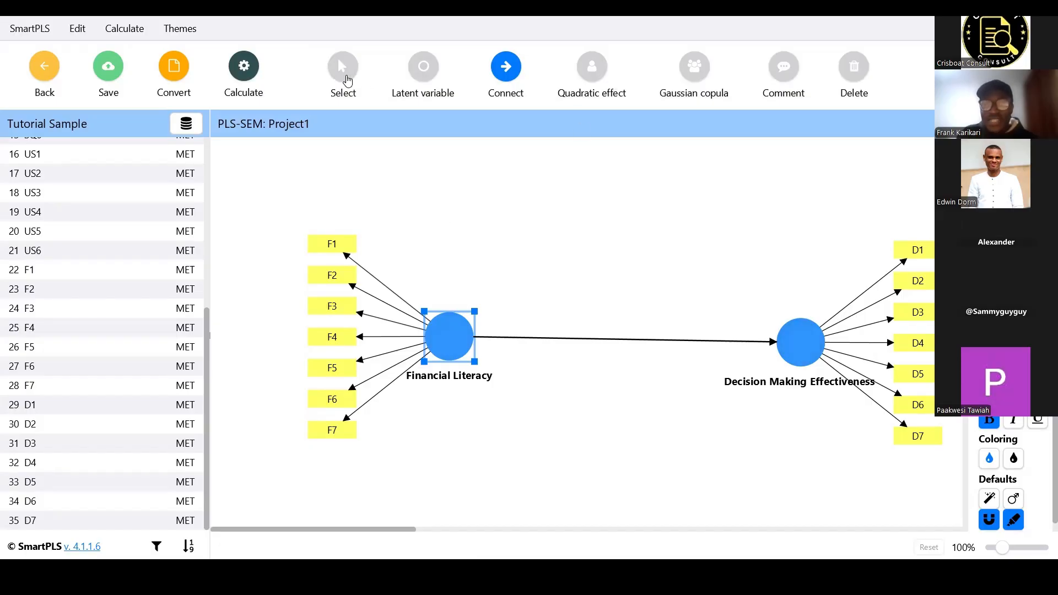
# Switch the whole model diagram to the plain white style with unfilled circles and black-outlined indicator boxes.
pyautogui.click(347, 81)
pyautogui.moveTo(247, 155); pyautogui.dragTo(964, 492)
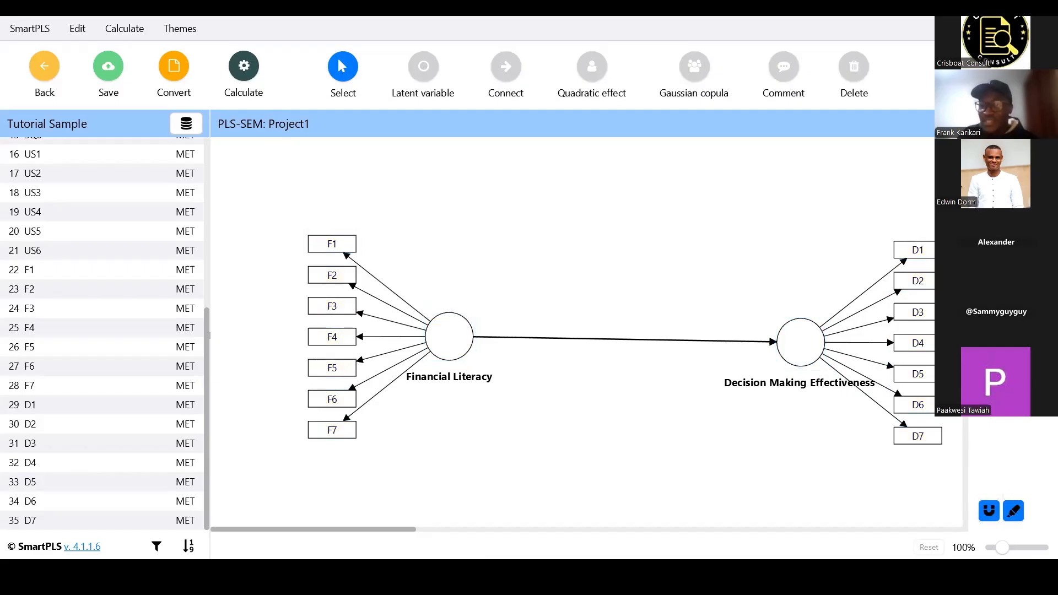
pyautogui.hotkey('ctrl', 'z')
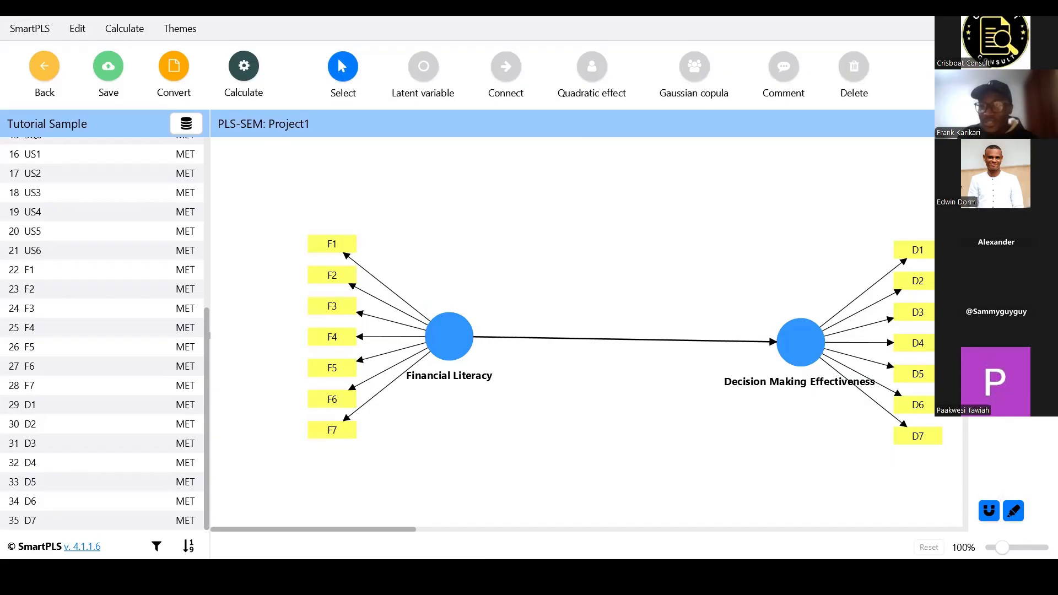
pyautogui.hotkey('ctrl', 'z')
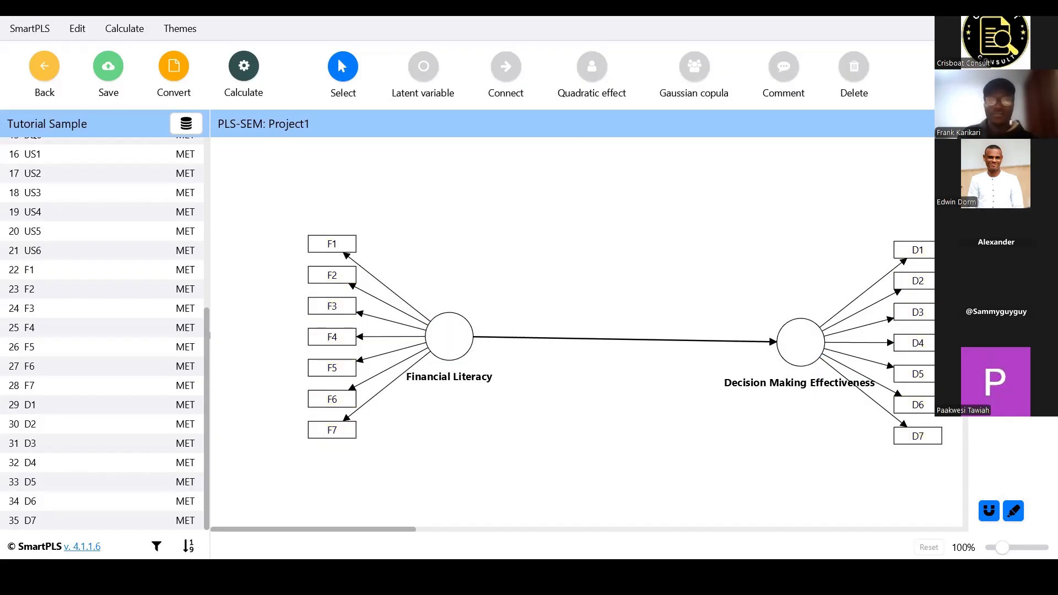
pyautogui.click(252, 67)
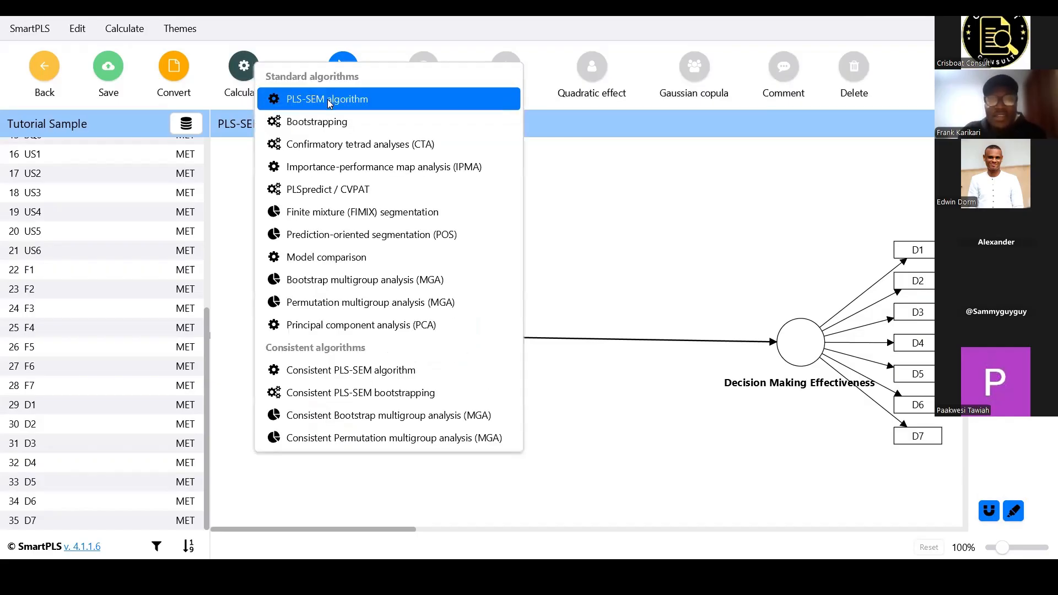
pyautogui.click(329, 99)
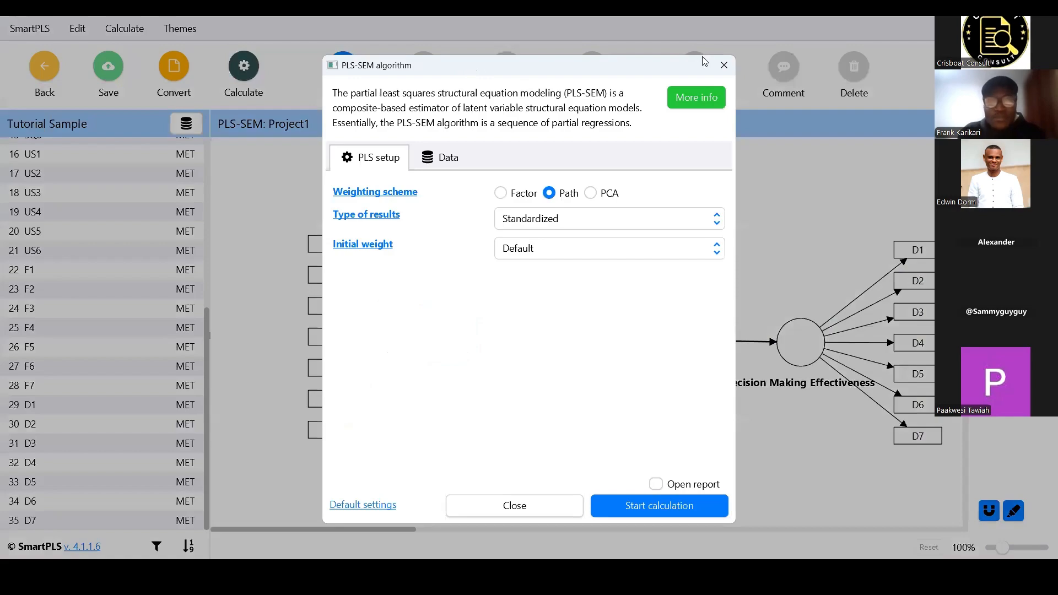
pyautogui.click(316, 87)
# Open the PLS-SEM algorithm setup and set the type of results to Standardized, after trying Mean-centered.
pyautogui.click(244, 66)
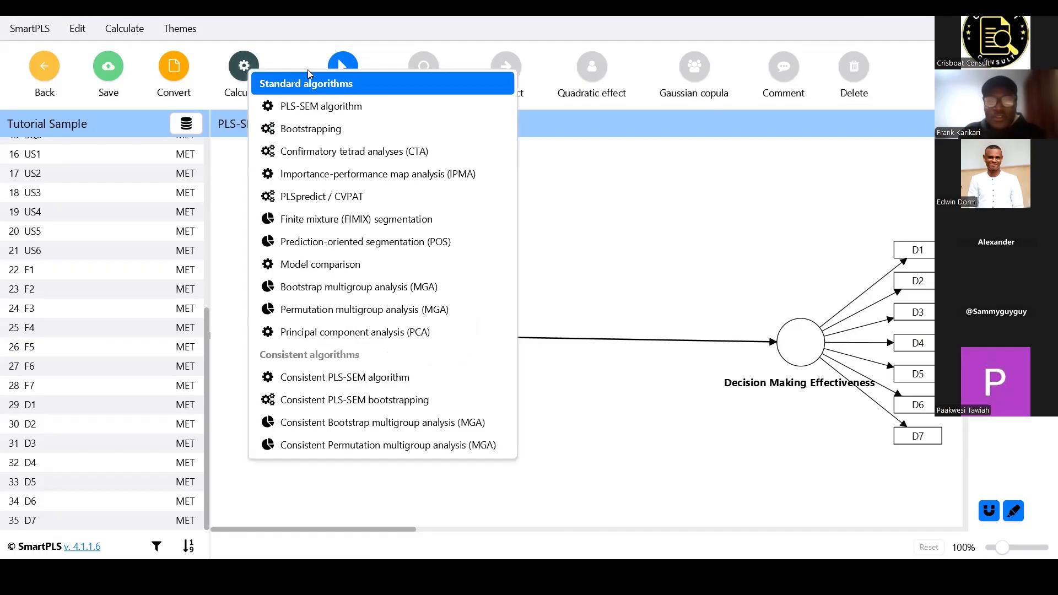
pyautogui.click(332, 110)
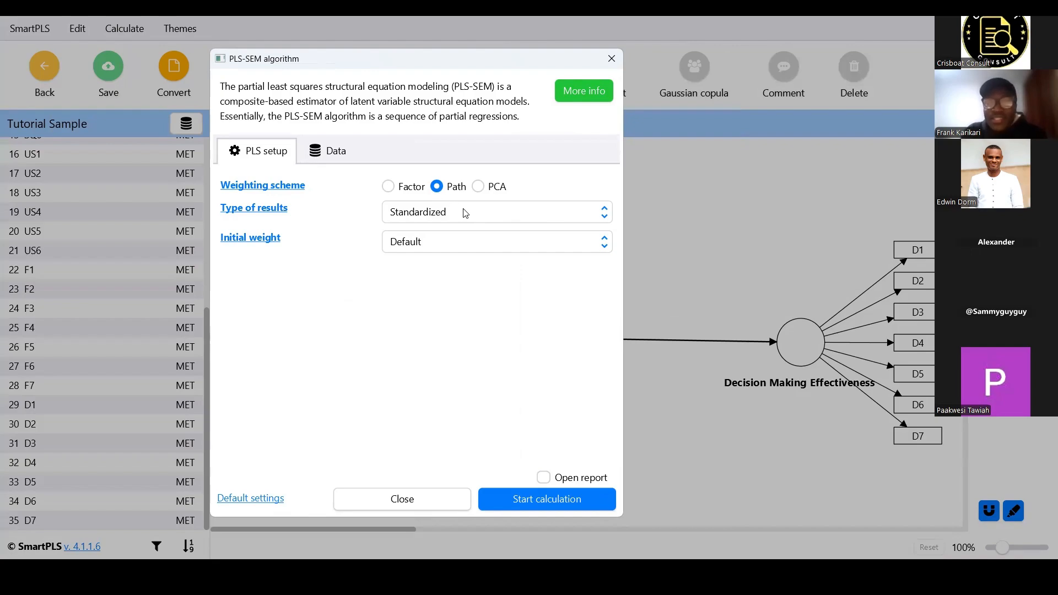
pyautogui.click(510, 211)
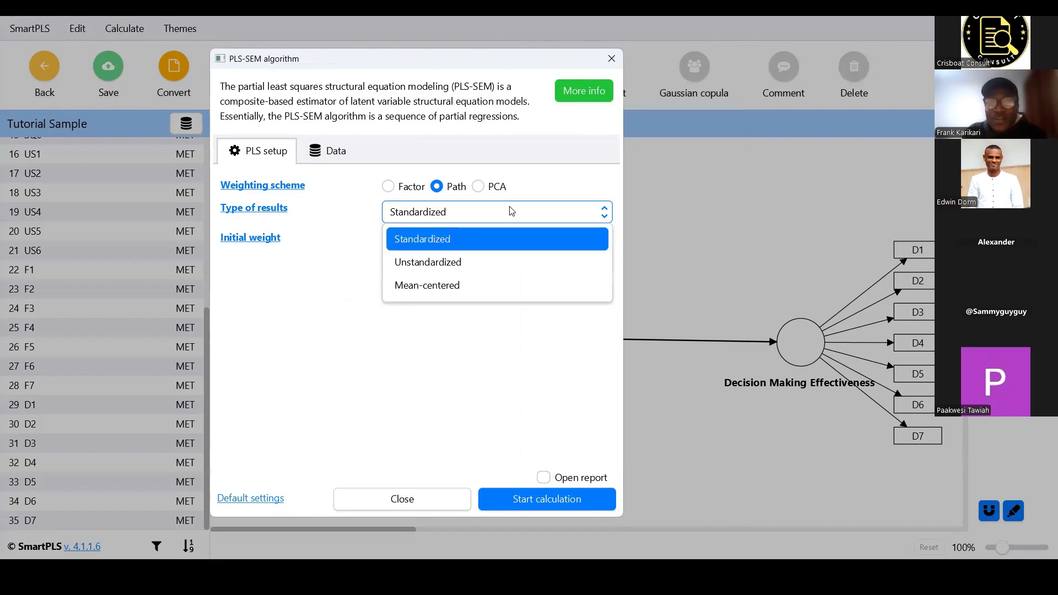
pyautogui.click(454, 240)
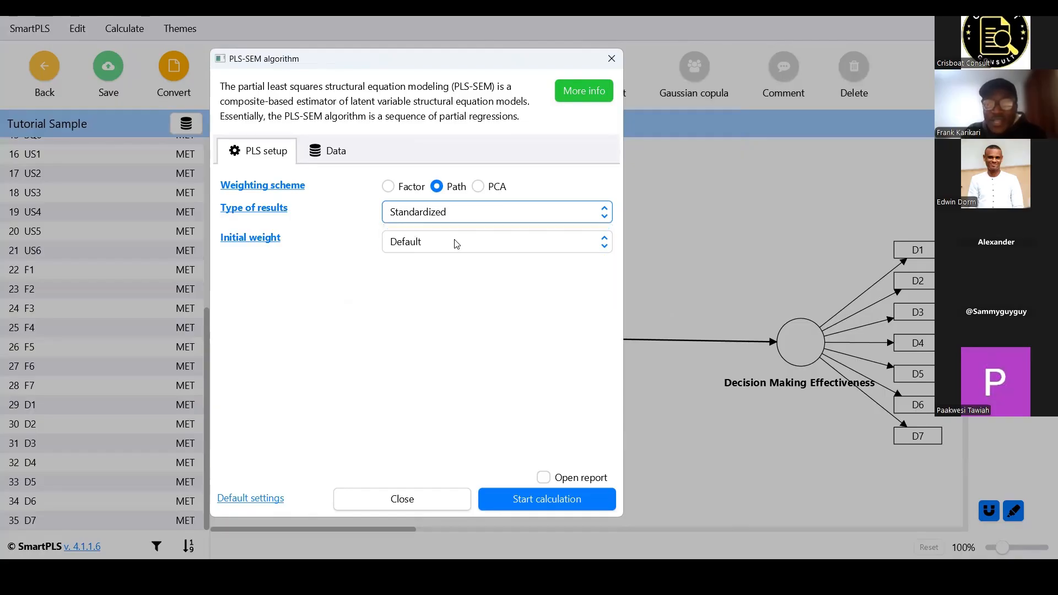
pyautogui.click(485, 217)
pyautogui.click(460, 285)
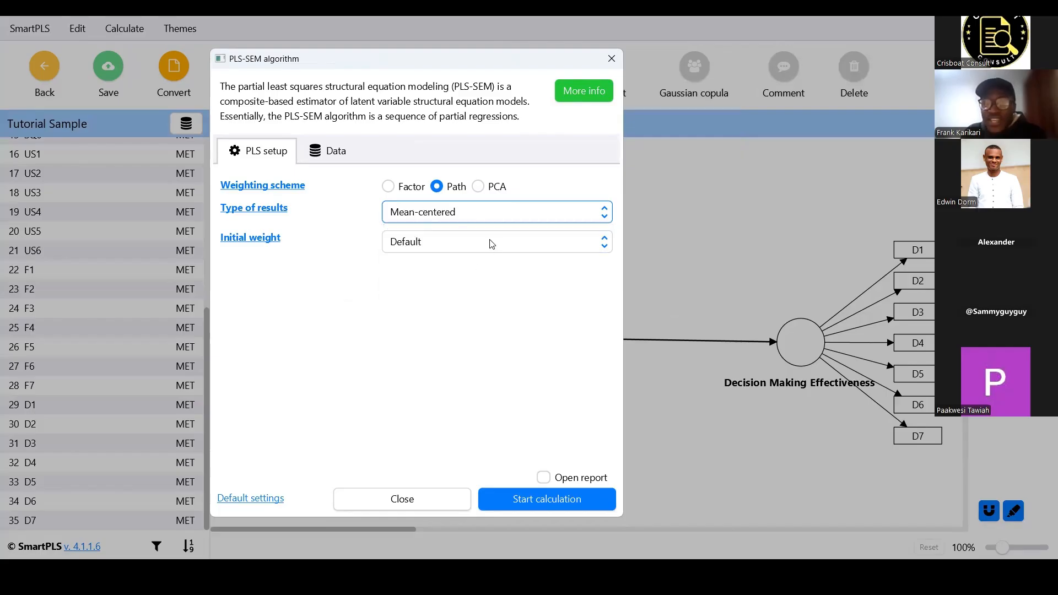
pyautogui.click(508, 213)
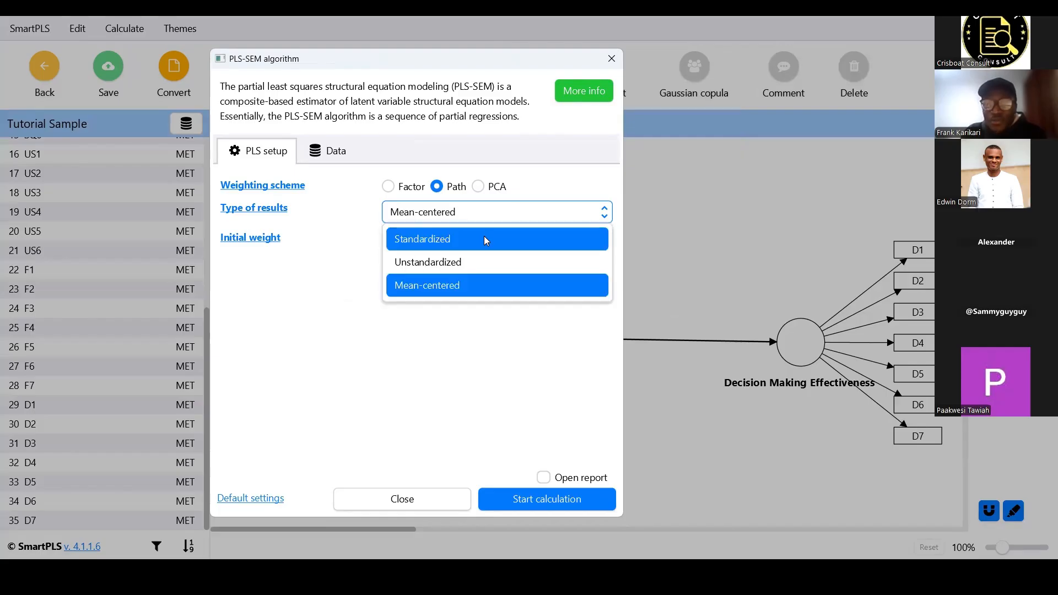
pyautogui.click(484, 237)
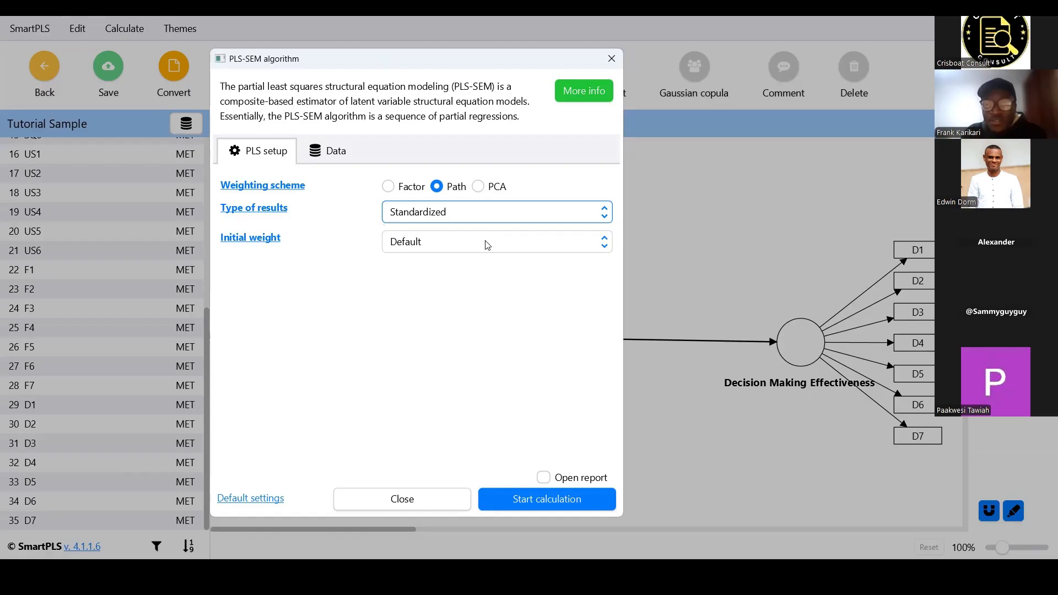
# Check the initial weight options, keeping Default, and show the algorithm's weighting vector and data group settings.
pyautogui.click(487, 245)
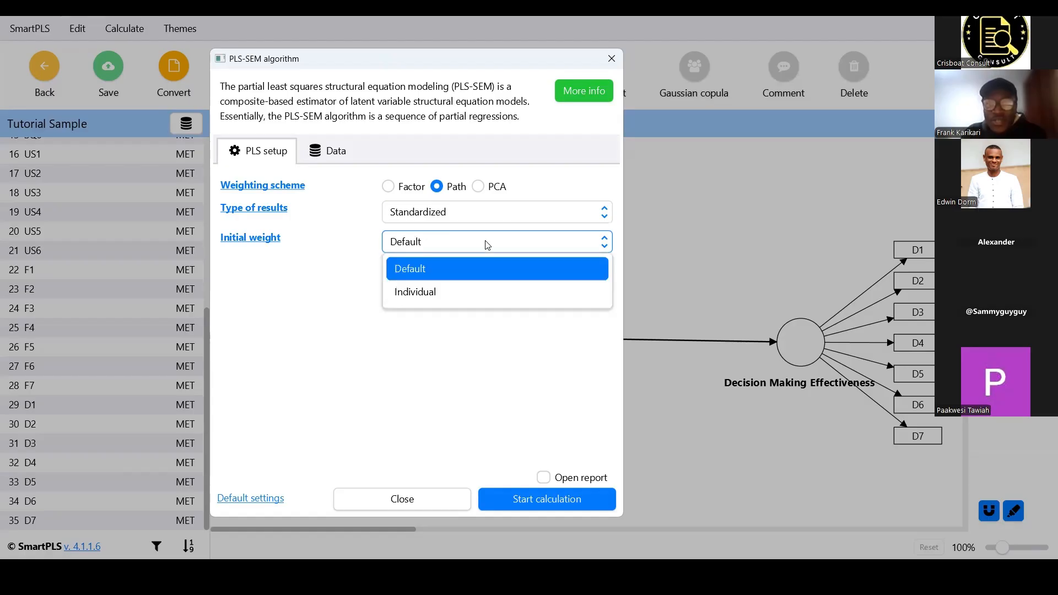
pyautogui.click(487, 245)
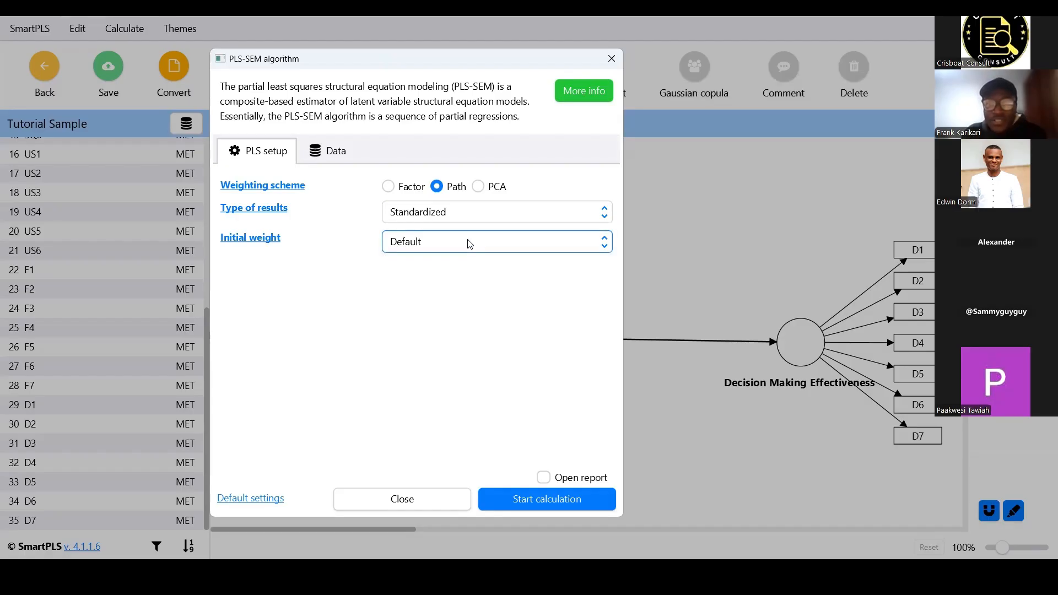
pyautogui.click(329, 154)
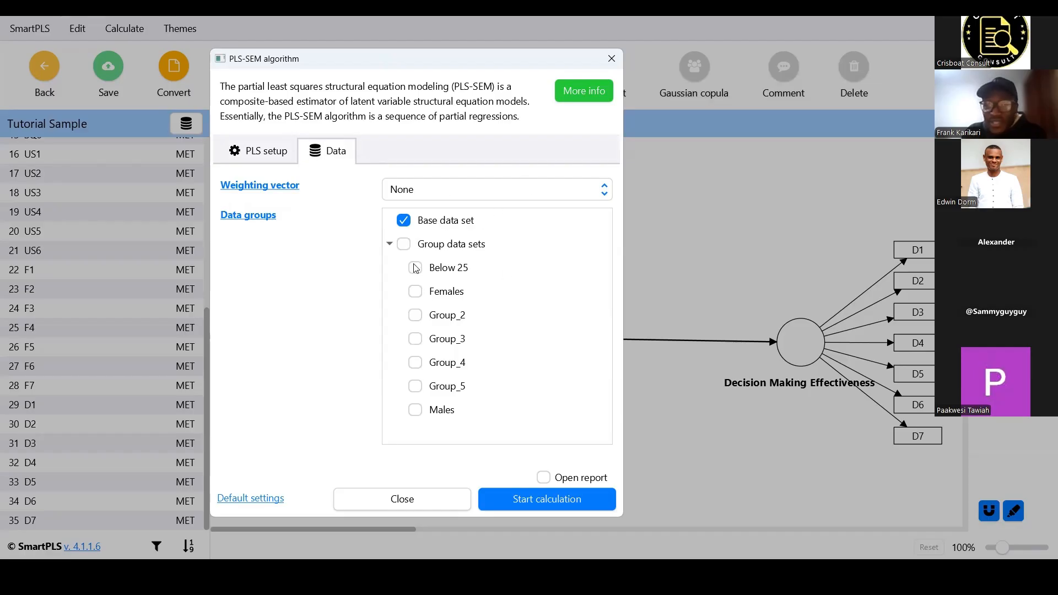
# Run the PLS-SEM algorithm with the Path weighting scheme, Standardized results and Default initial weight, leaving automatic report opening off.
pyautogui.click(273, 153)
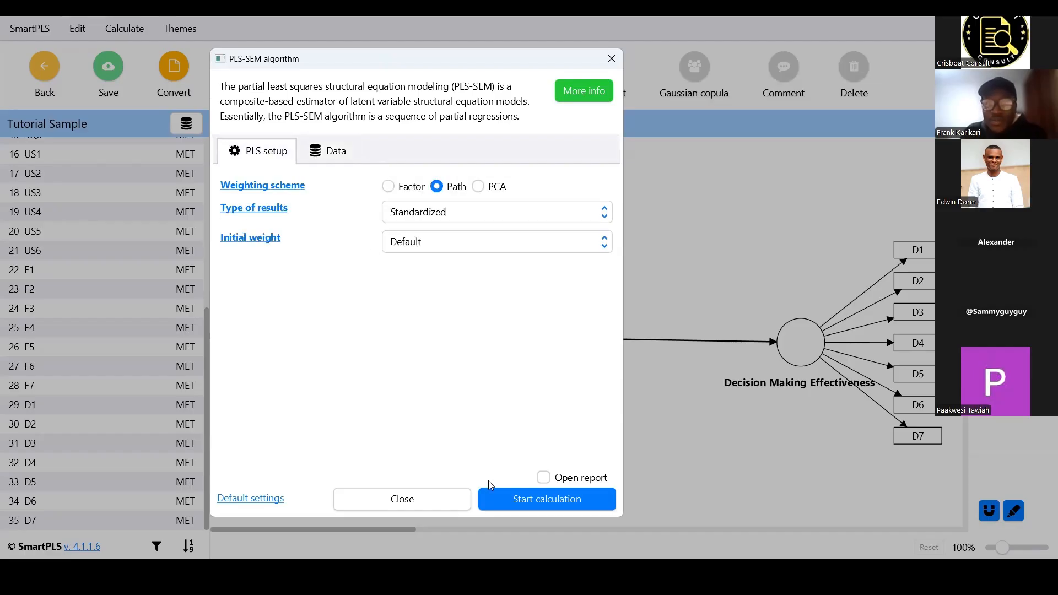
pyautogui.click(545, 478)
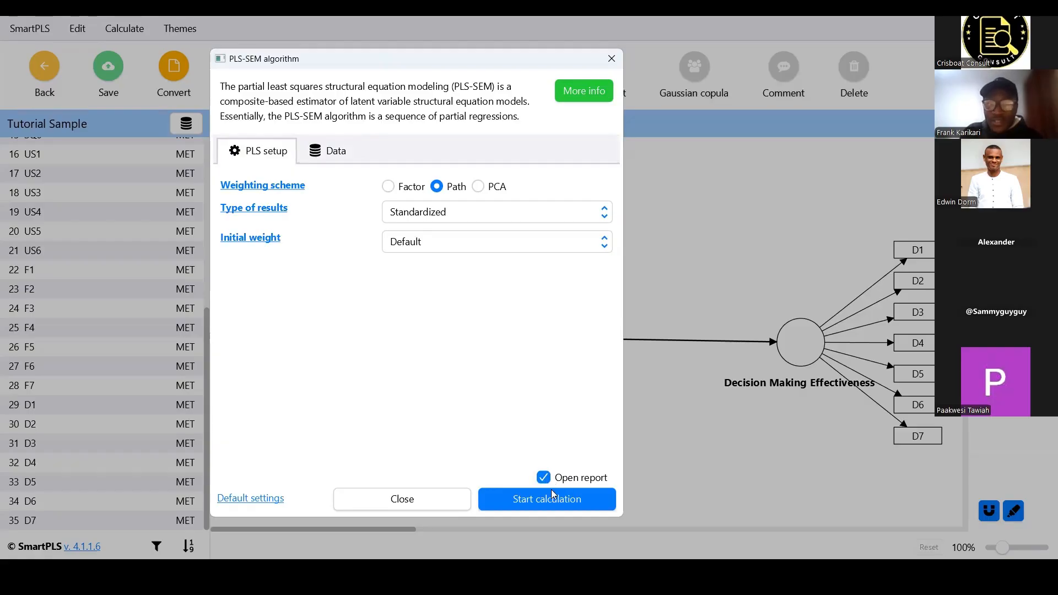
pyautogui.click(546, 480)
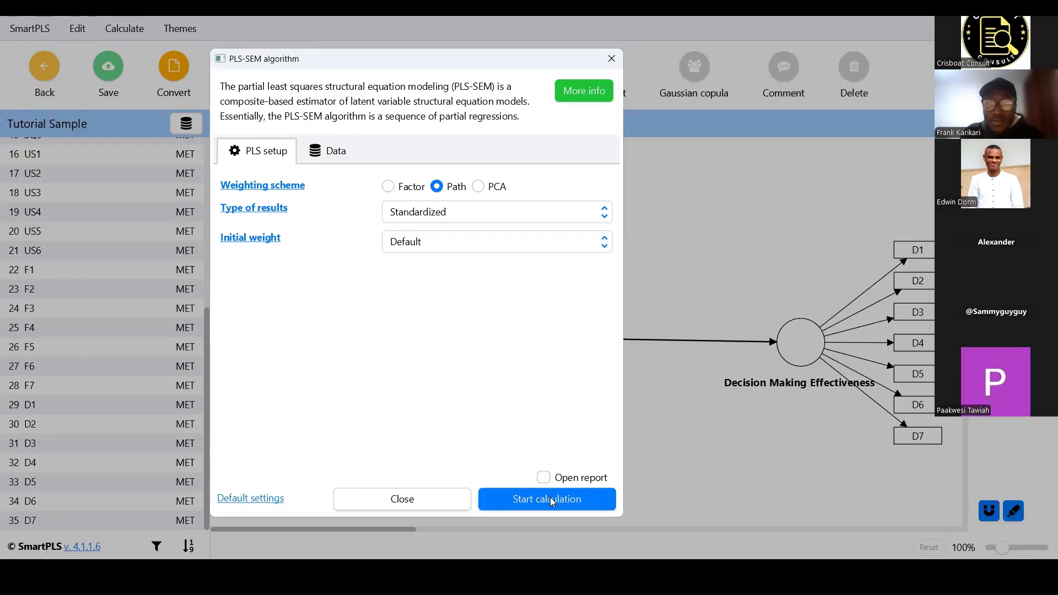
pyautogui.click(551, 499)
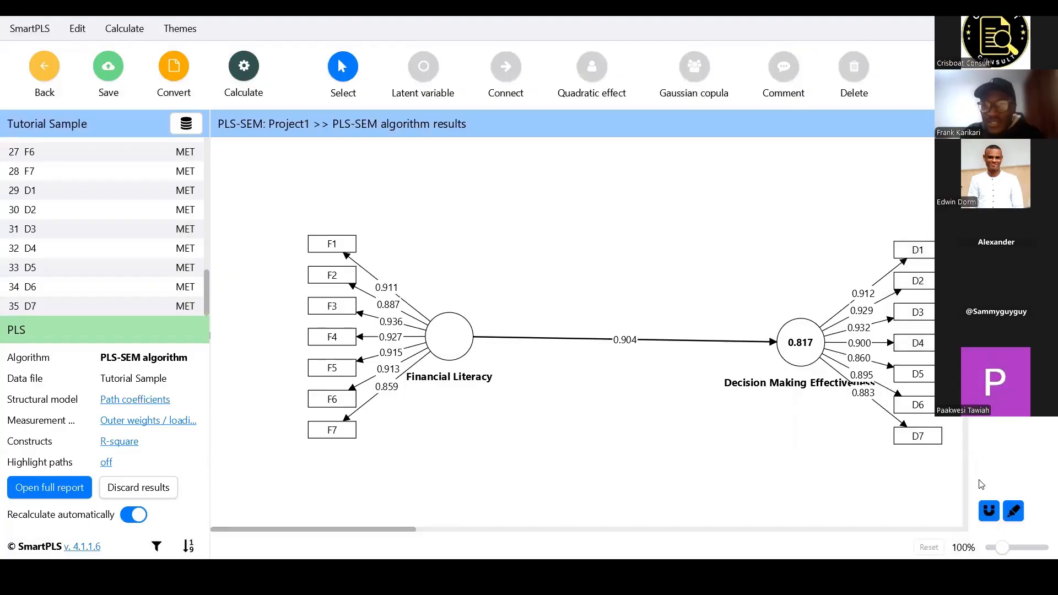
# Move the entire model diagram slightly up and to the left on the canvas, and clear the selection.
pyautogui.hotkey('ctrl', 'a')
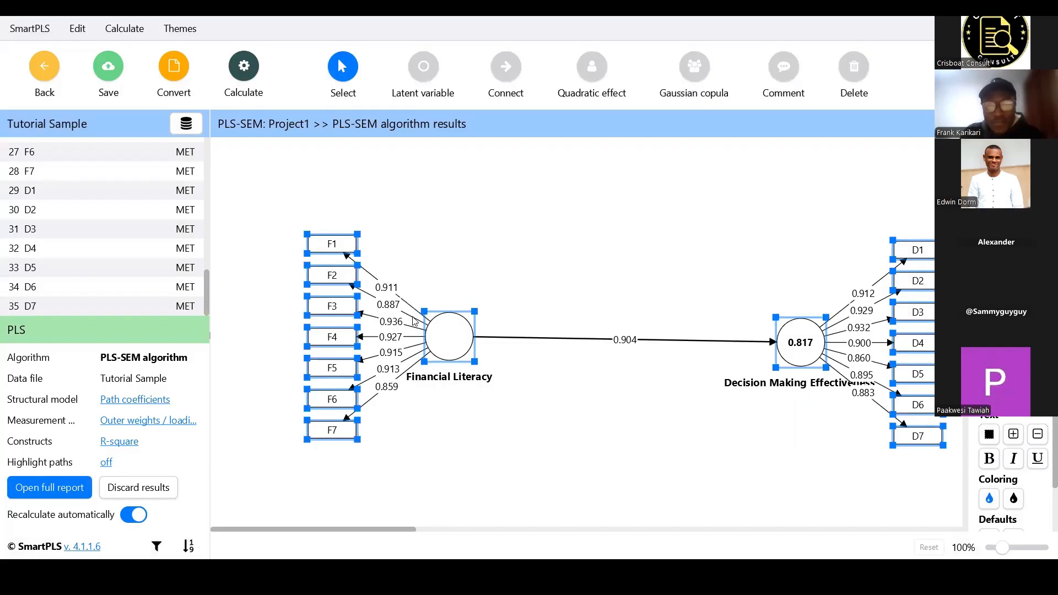
pyautogui.moveTo(336, 242); pyautogui.dragTo(337, 230)
pyautogui.moveTo(411, 299); pyautogui.dragTo(326, 221)
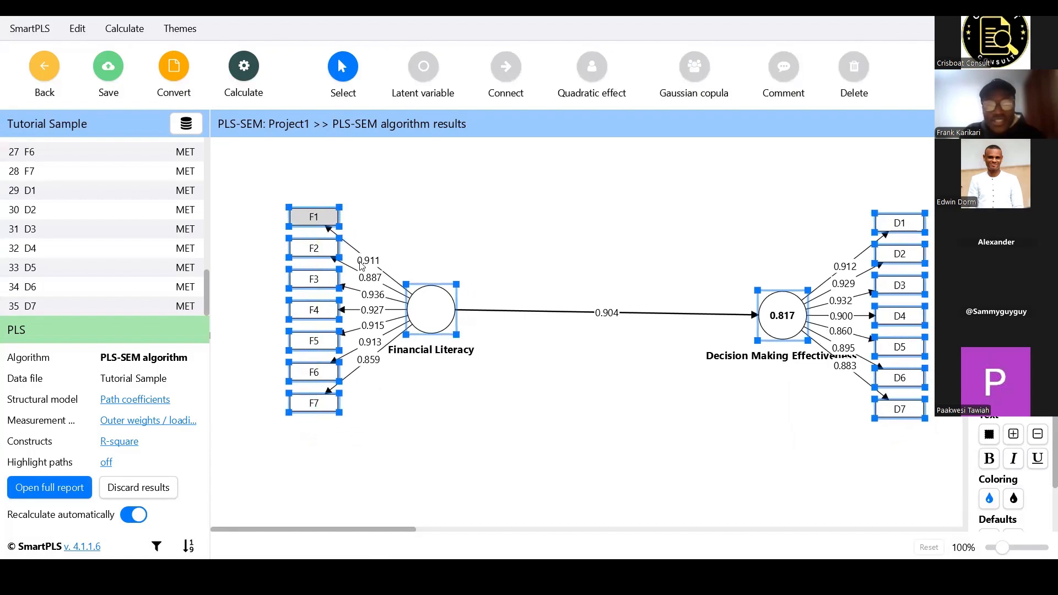
pyautogui.click(362, 269)
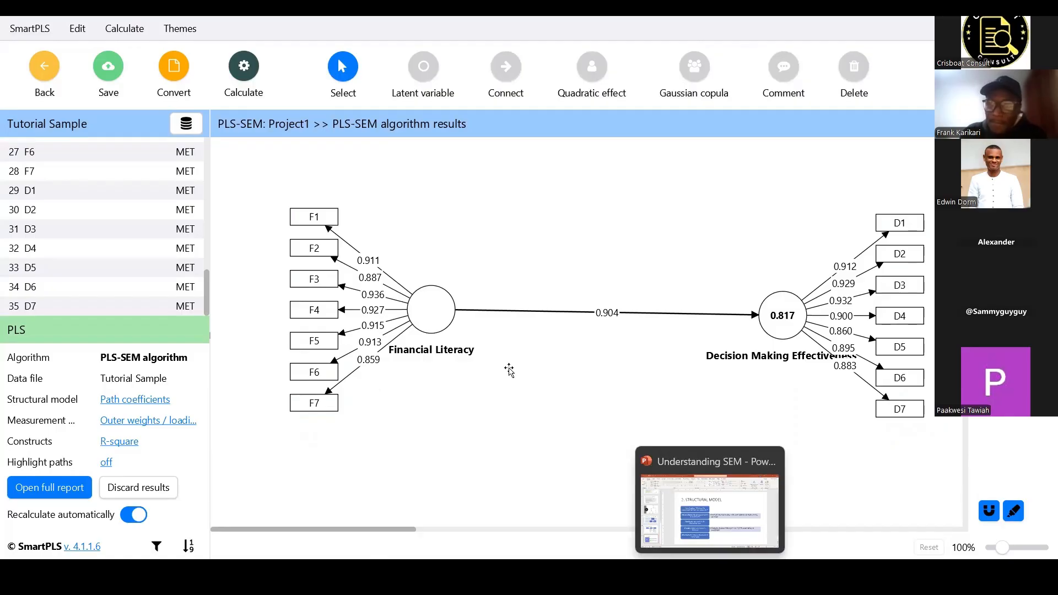
# Switch to PowerPoint, examine the convergent validity criteria on the Measurement Model slide, and return to SmartPLS.
pyautogui.hotkey('alt', 'Tab')
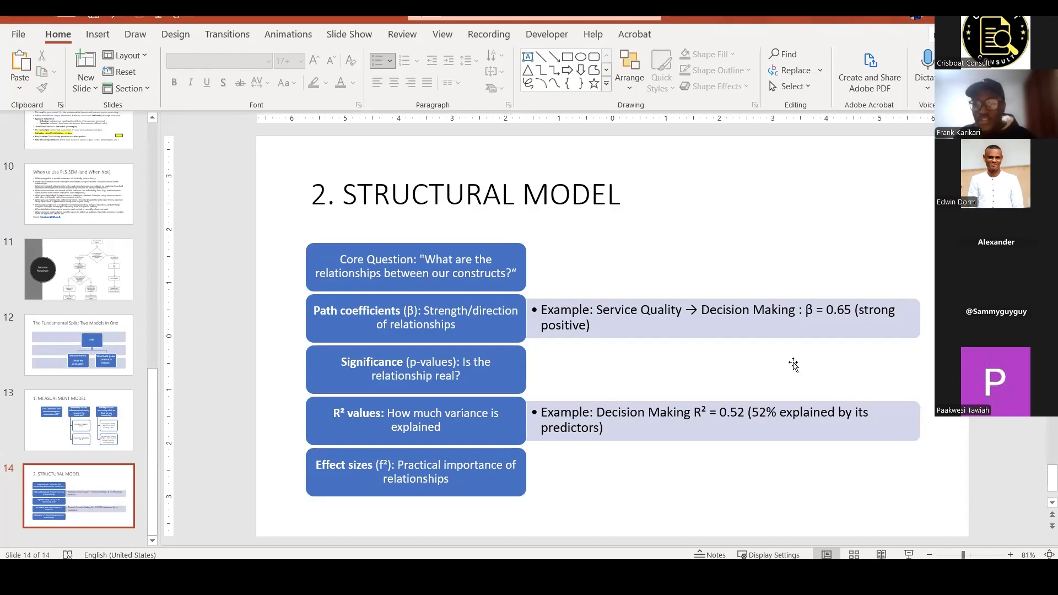
pyautogui.press('pageup')
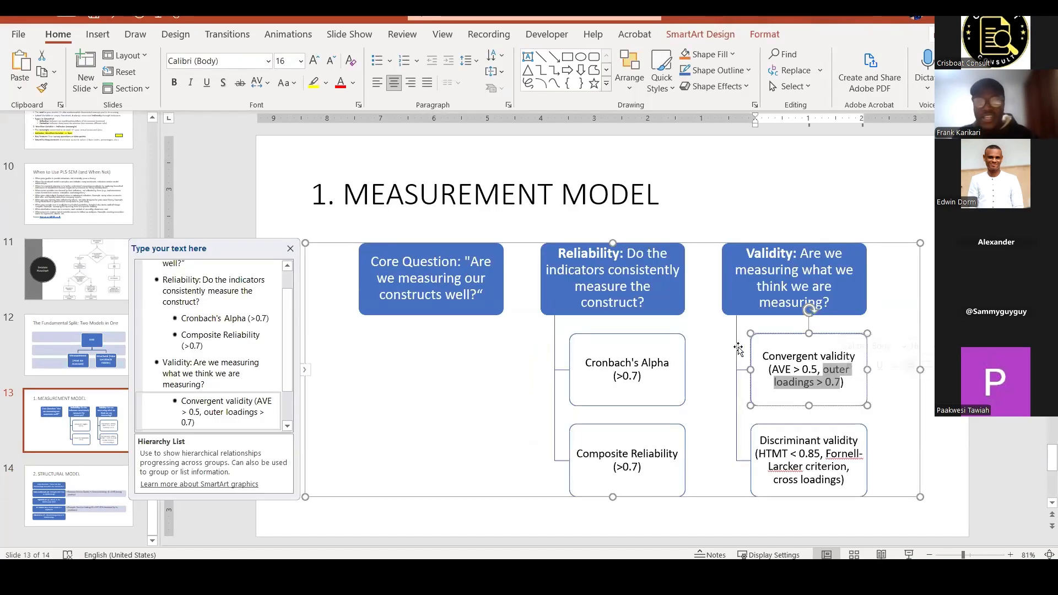
pyautogui.keyDown('ctrl'); pyautogui.scroll(4, 374, 268); pyautogui.keyUp('ctrl')
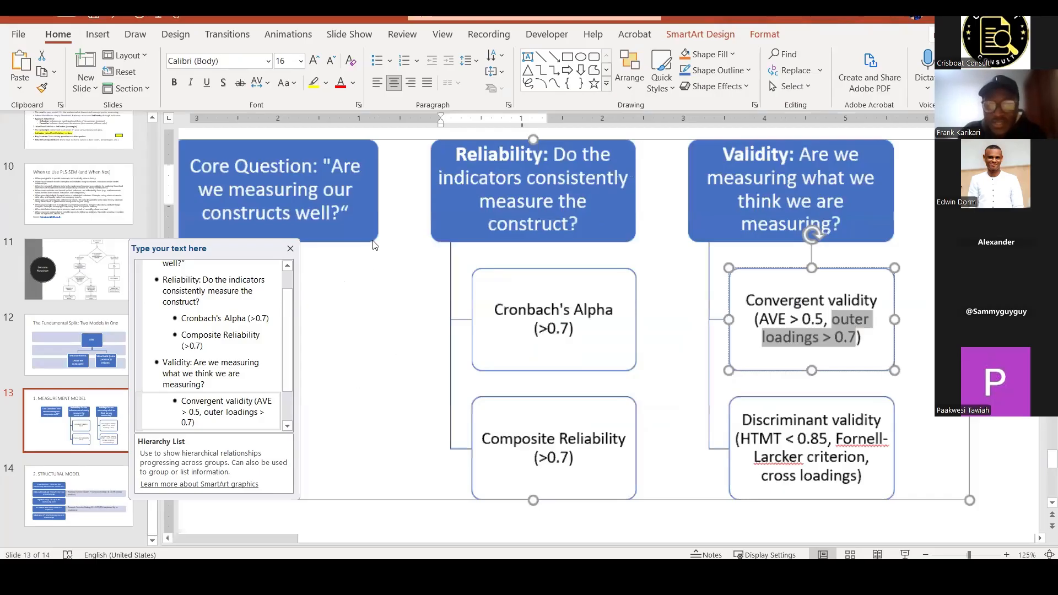
pyautogui.keyDown('ctrl'); pyautogui.scroll(5, 363, 249); pyautogui.keyUp('ctrl')
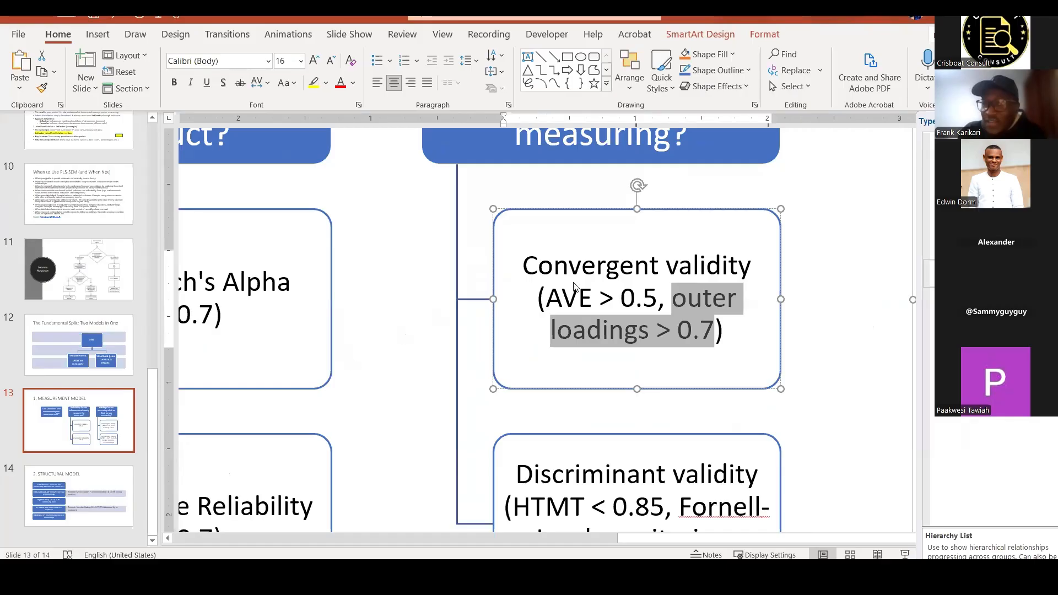
pyautogui.hotkey('alt', 'Tab')
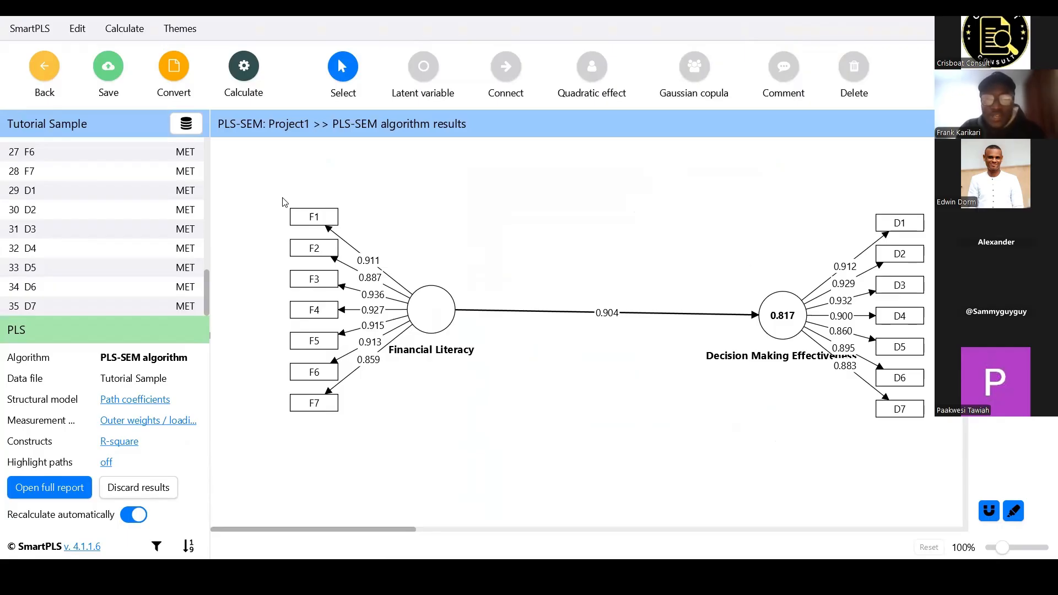
# Delete indicator F1 from the Financial Literacy construct.
pyautogui.click(319, 217)
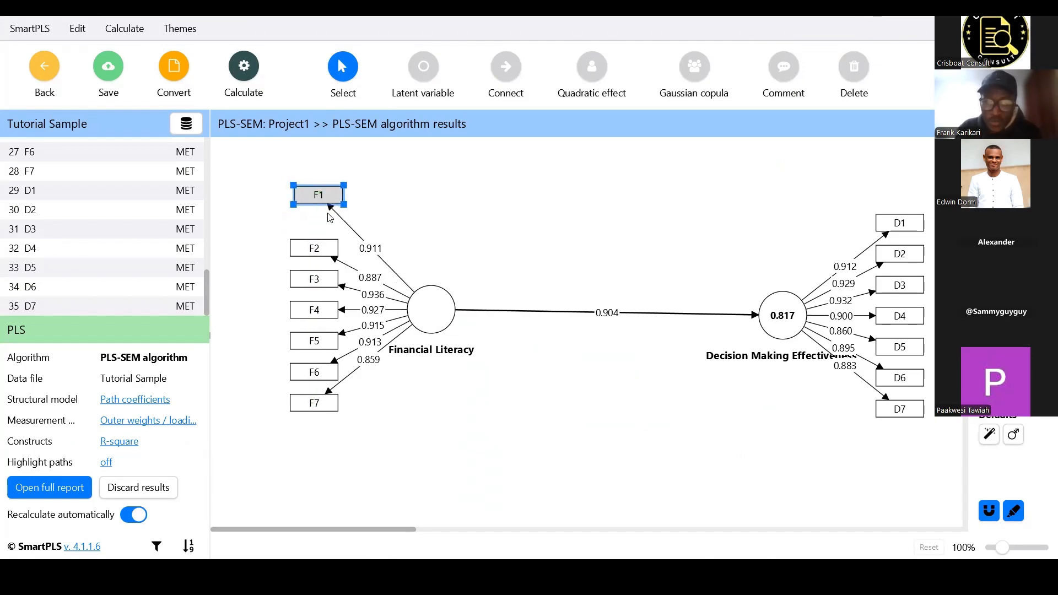
pyautogui.moveTo(324, 219); pyautogui.dragTo(324, 219)
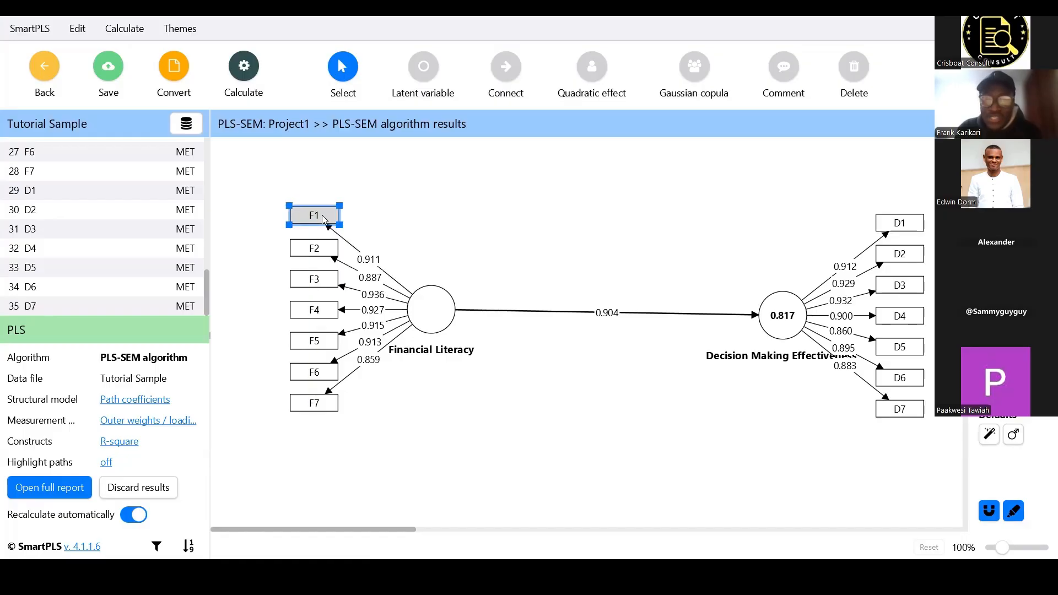
pyautogui.rightClick(323, 219)
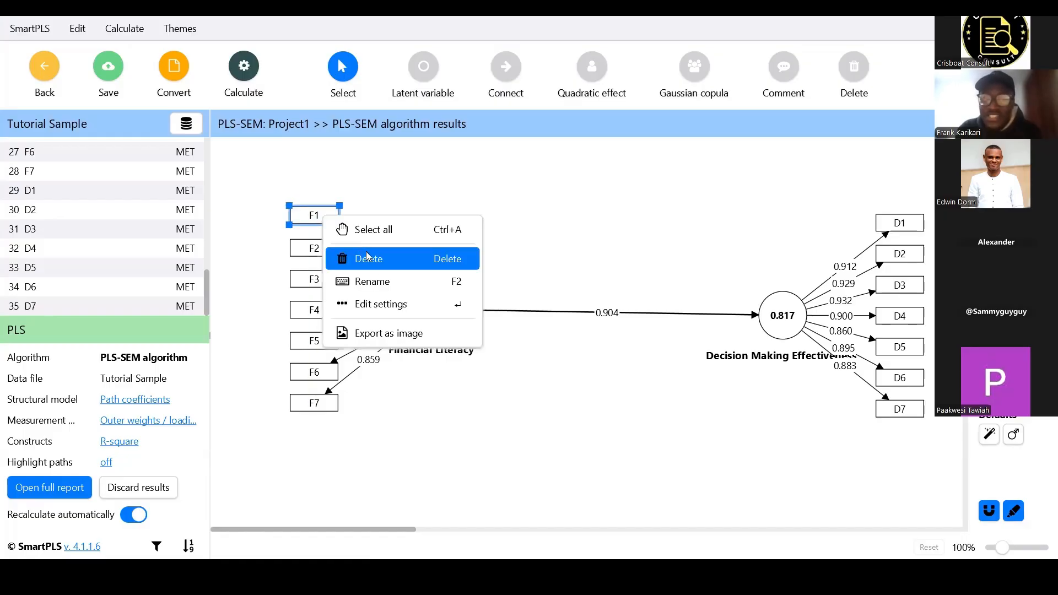
pyautogui.click(368, 258)
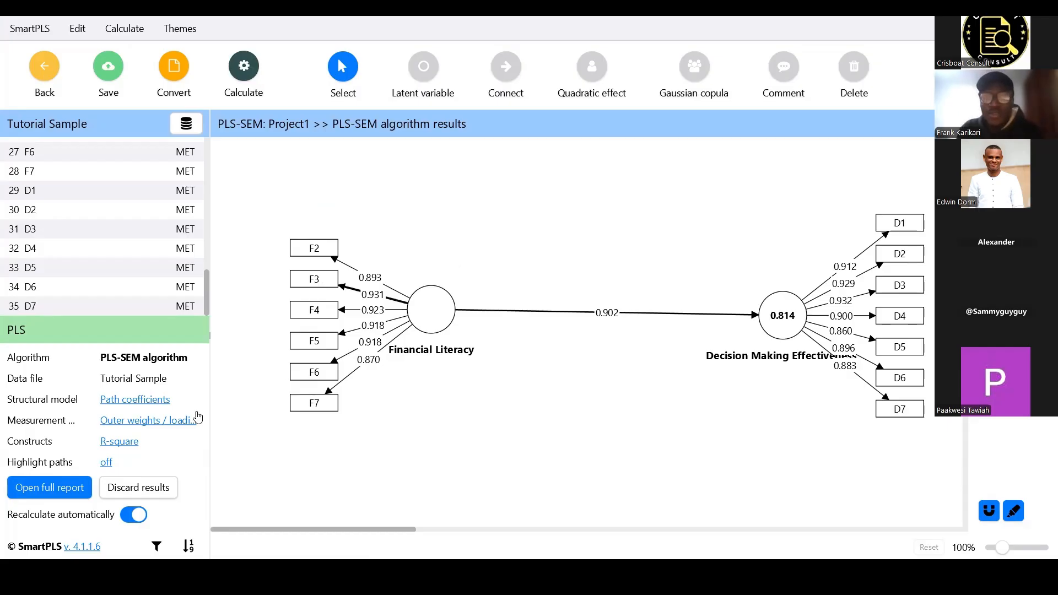
# Try automatic recalculation off and on, leaving it on, and undo the deletion of indicator F1.
pyautogui.click(139, 518)
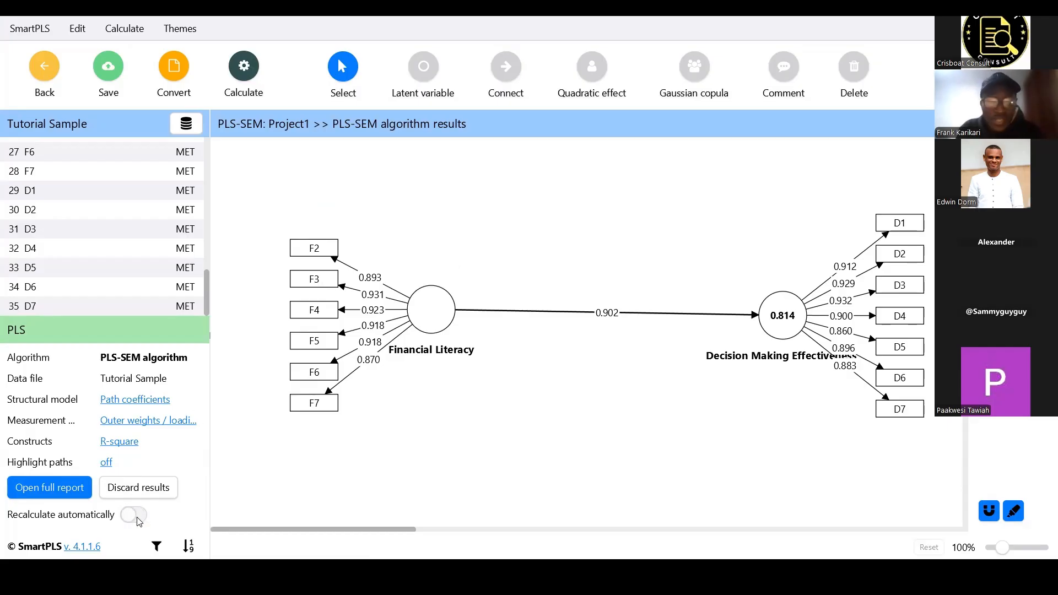
pyautogui.click(138, 520)
pyautogui.click(138, 520)
pyautogui.click(139, 518)
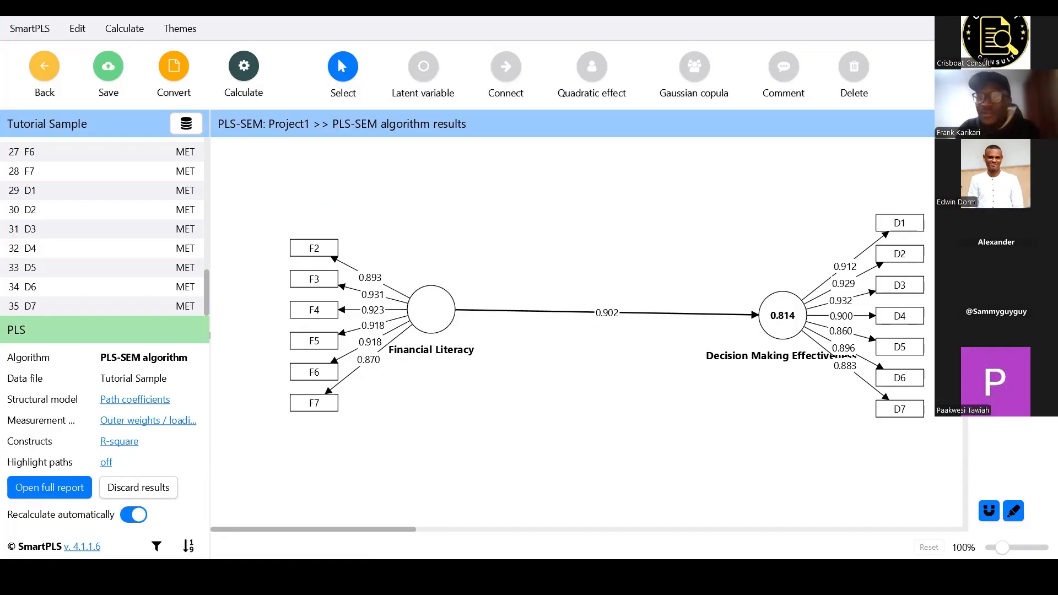
pyautogui.hotkey('ctrl', 'z')
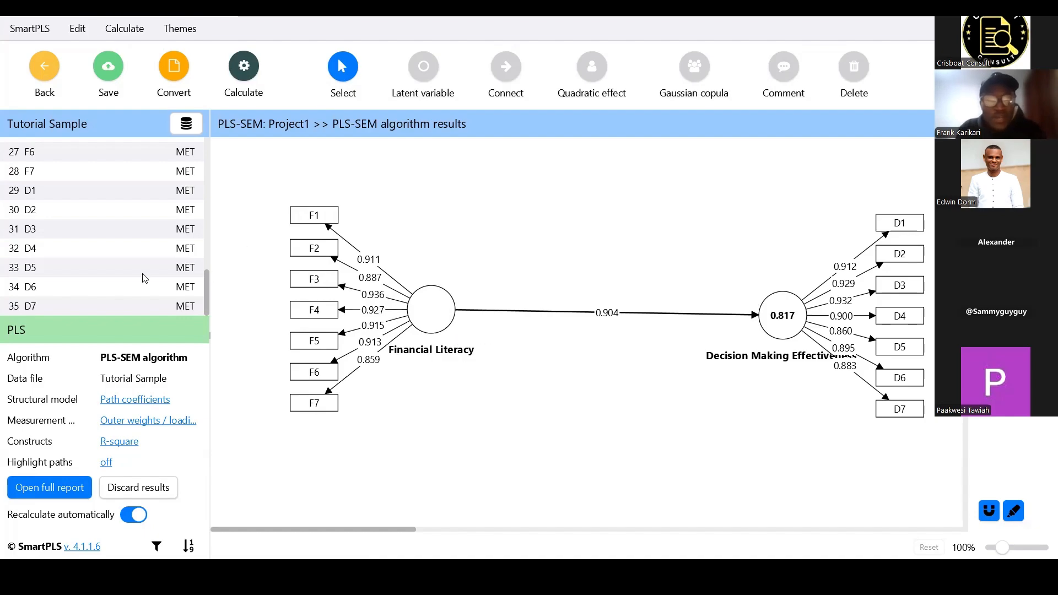
pyautogui.click(241, 71)
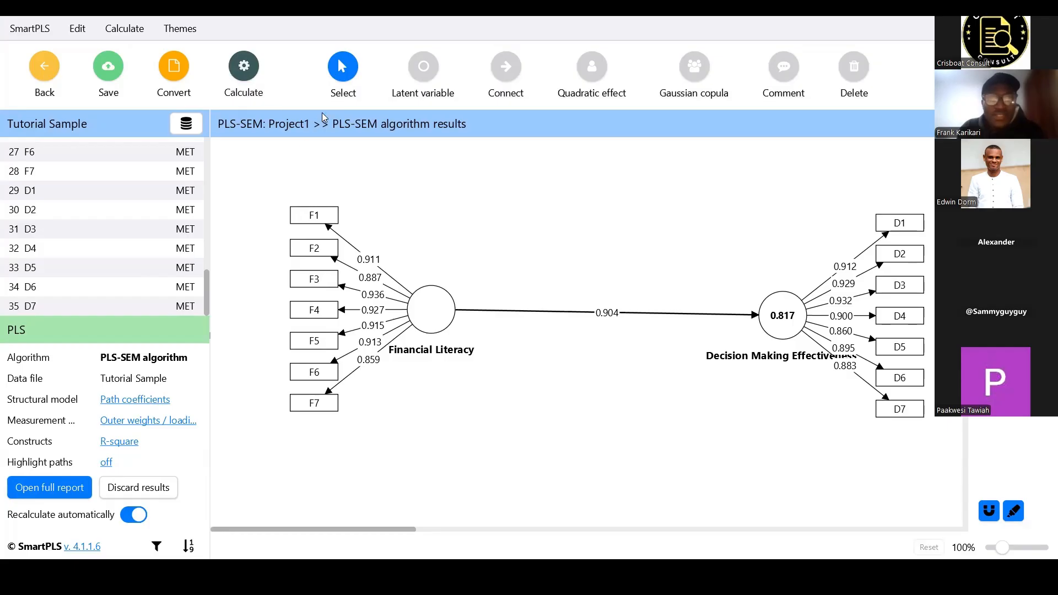
pyautogui.click(664, 486)
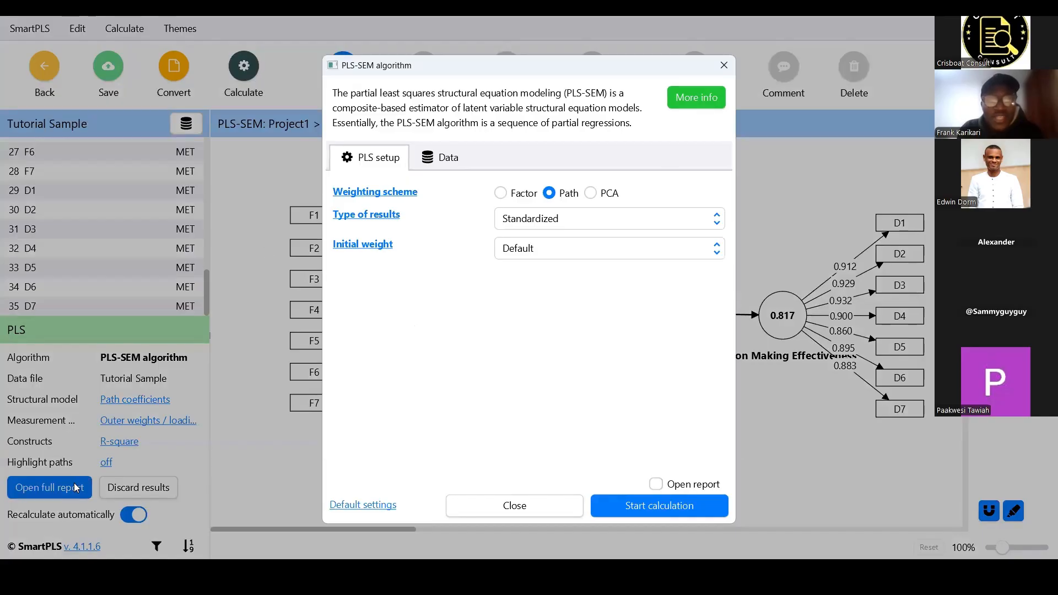
pyautogui.click(49, 493)
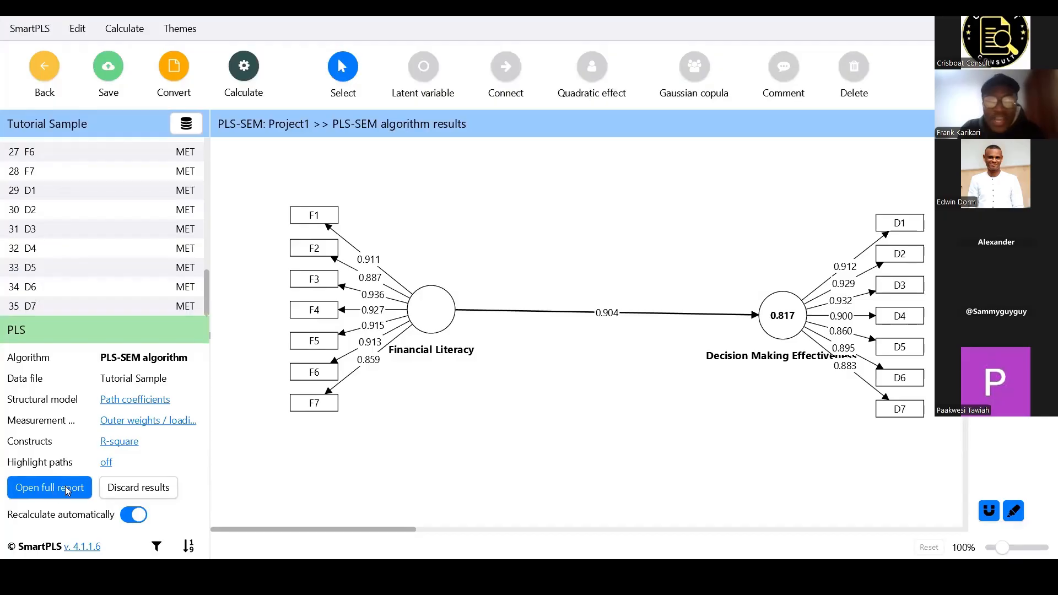
# Open the full PLS-SEM report, view the latent variable scores, and go back to the model and into the report again.
pyautogui.click(65, 486)
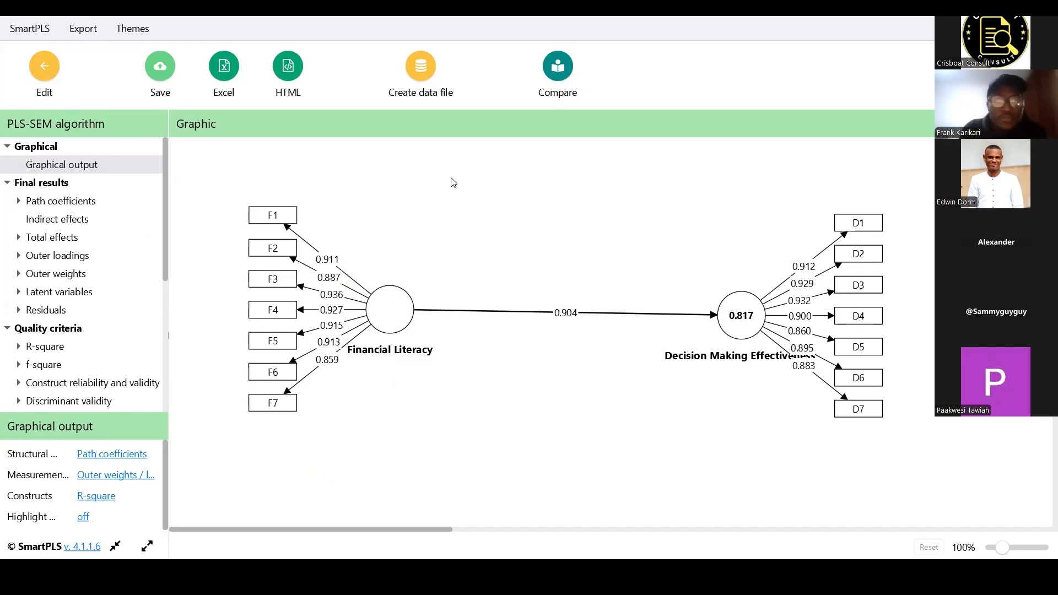
pyautogui.click(54, 82)
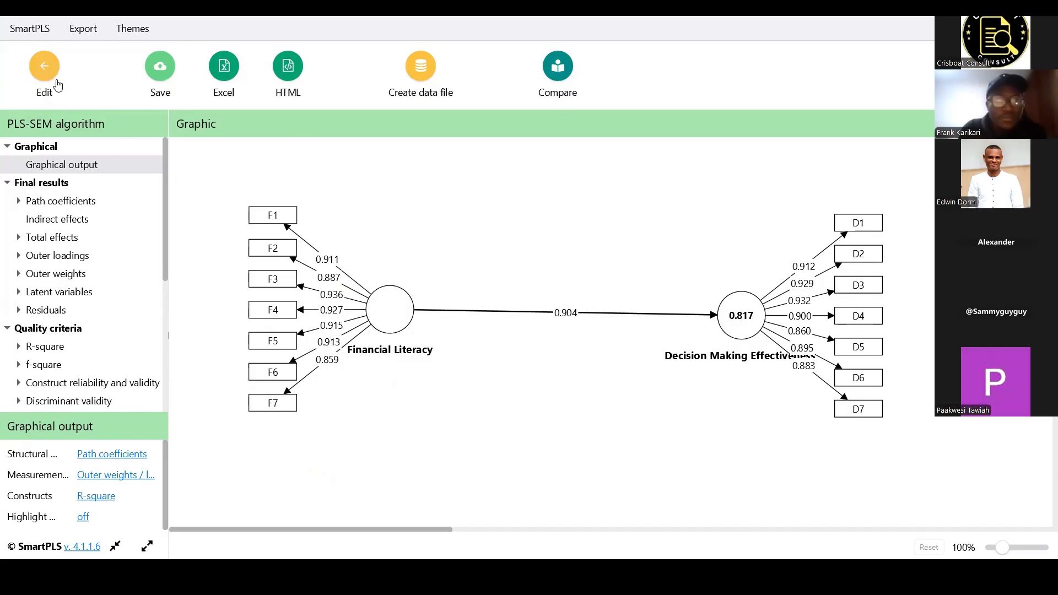
pyautogui.click(55, 488)
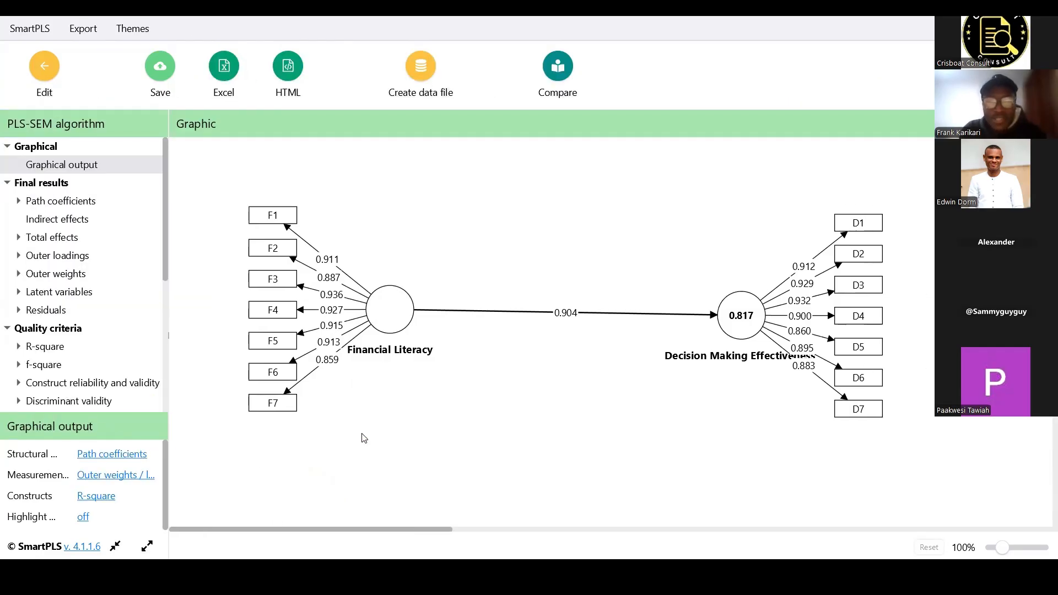
pyautogui.click(59, 292)
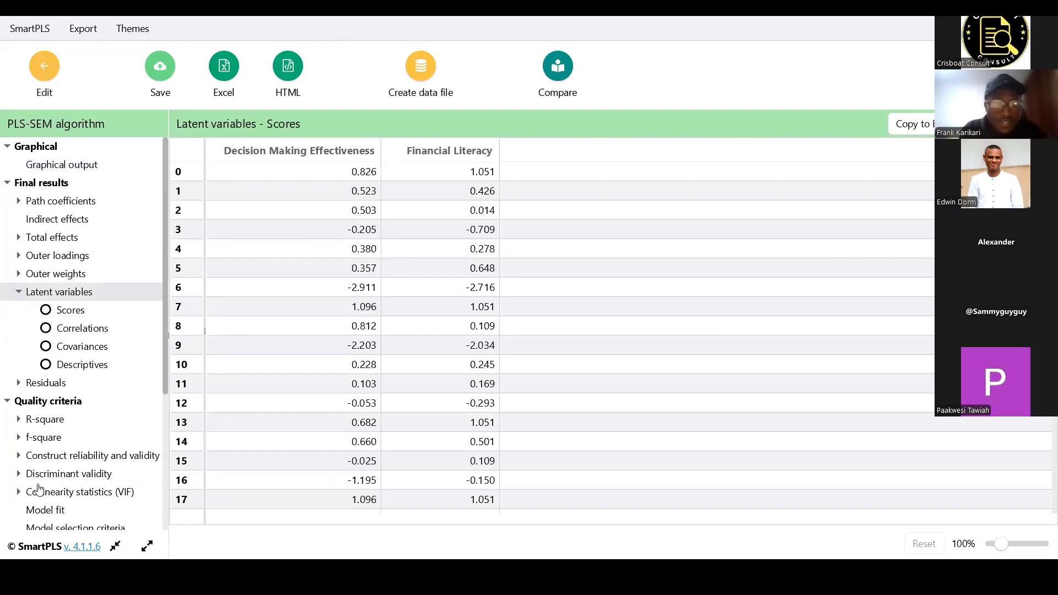
pyautogui.click(44, 67)
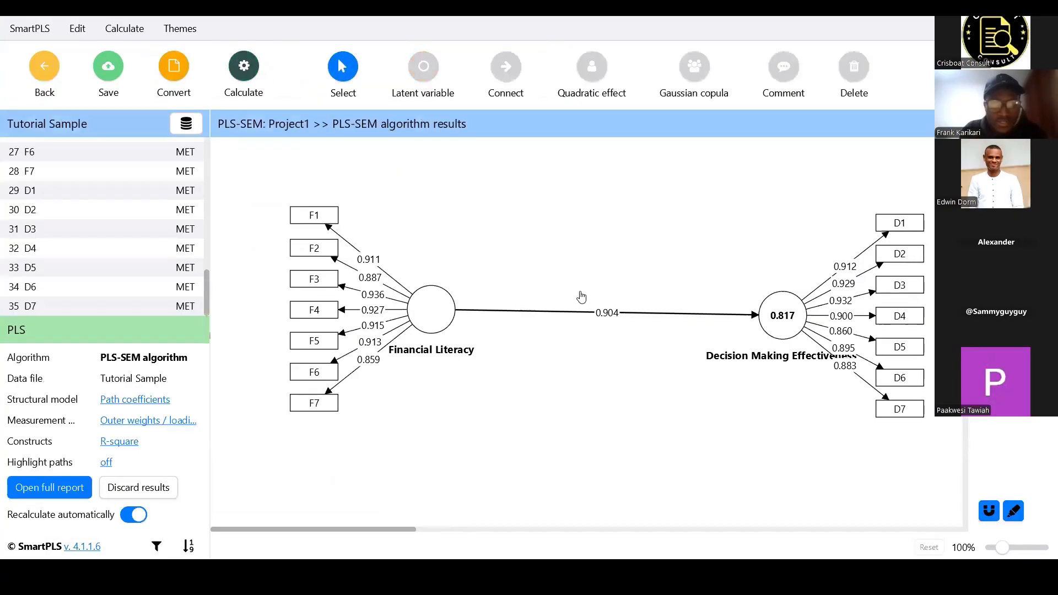
pyautogui.click(50, 488)
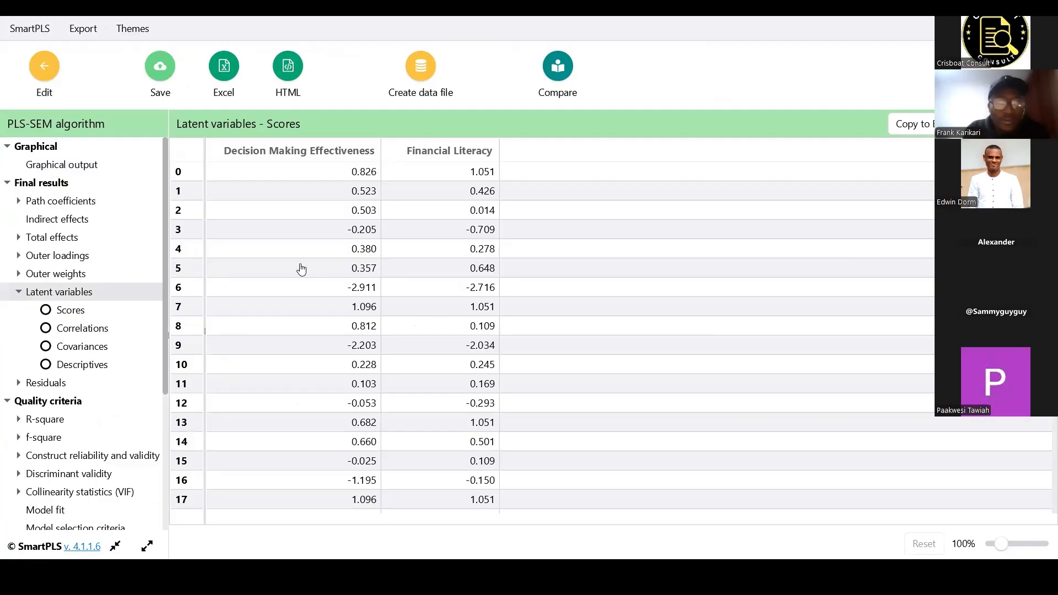
# Show the report's graphical output and widen the list of result categories beside it.
pyautogui.click(91, 166)
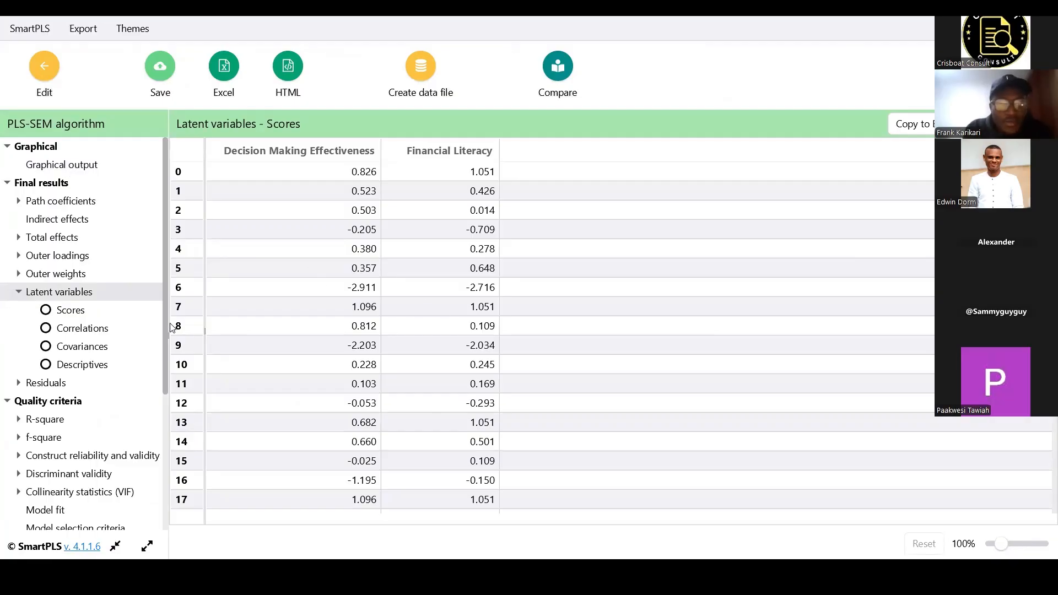
pyautogui.scroll(-5, 172, 337)
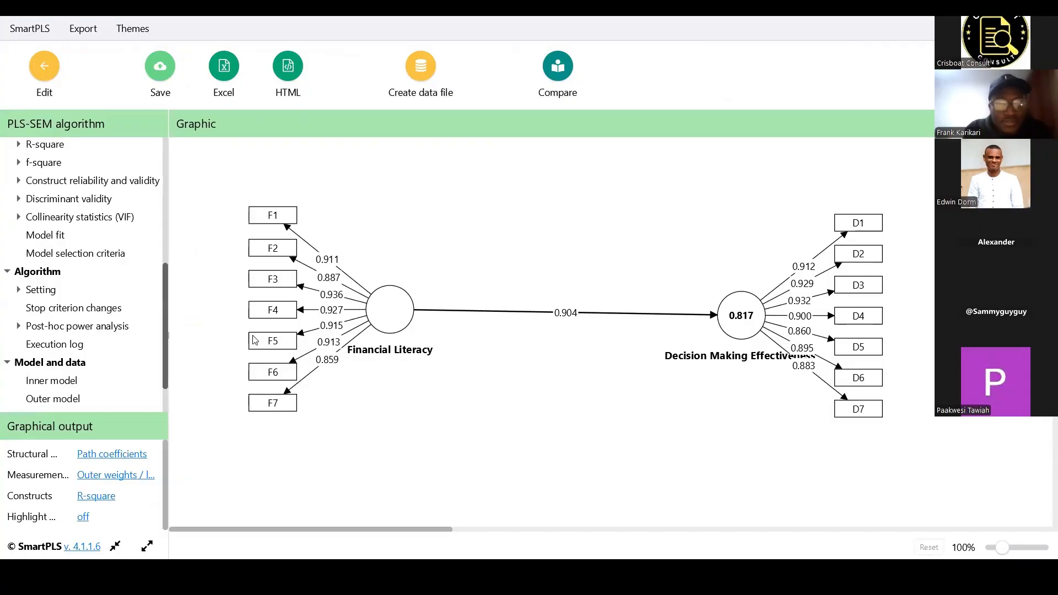
pyautogui.moveTo(169, 343); pyautogui.dragTo(277, 341)
pyautogui.scroll(5, 91, 164)
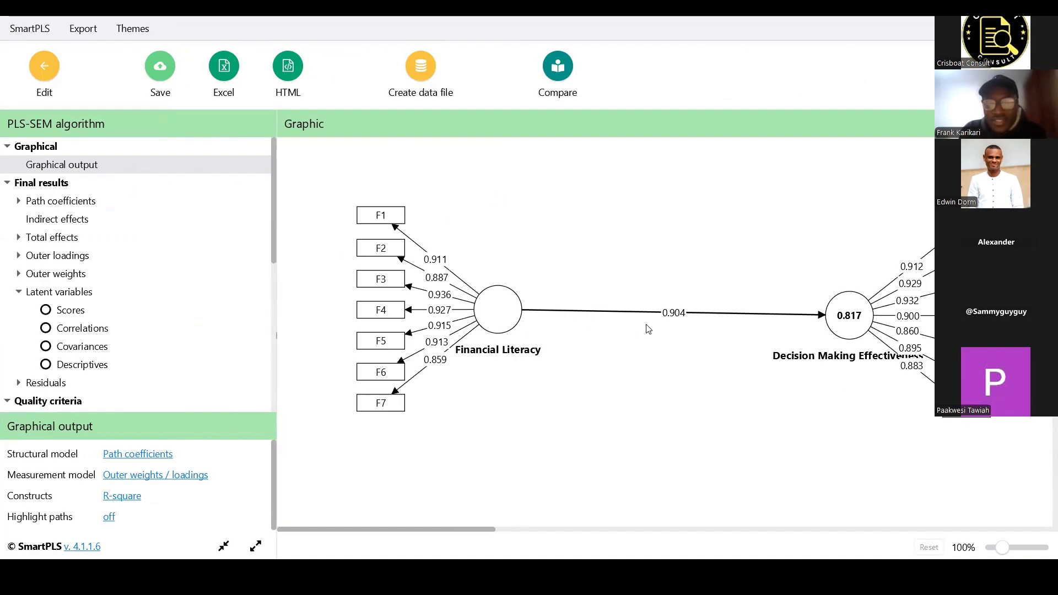
# Open the path coefficients matrix for the path from Financial Literacy to Decision Making Effectiveness.
pyautogui.click(681, 314)
pyautogui.click(677, 313)
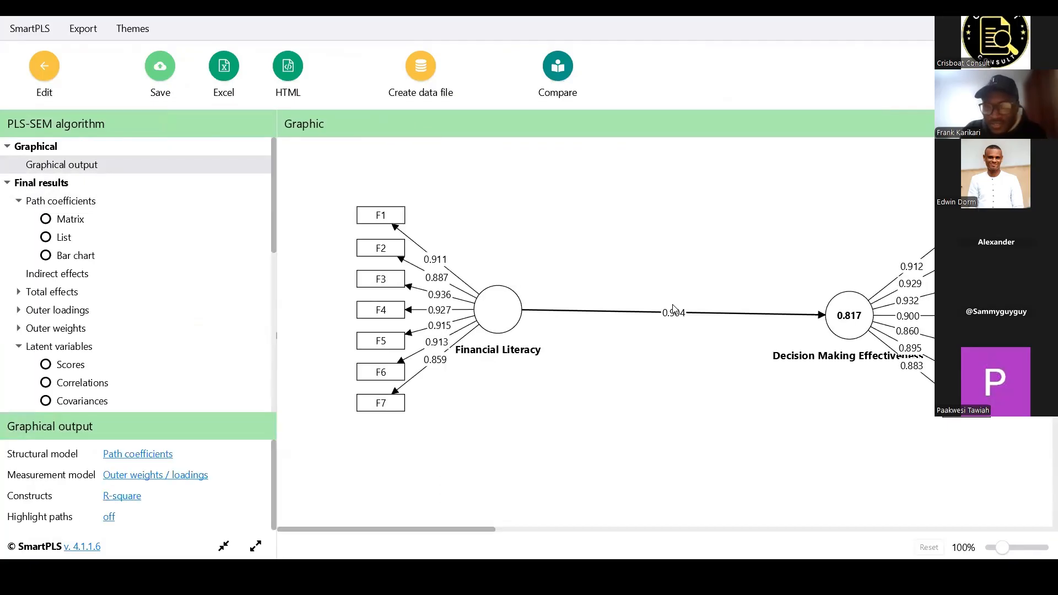
pyautogui.moveTo(675, 317); pyautogui.dragTo(686, 323)
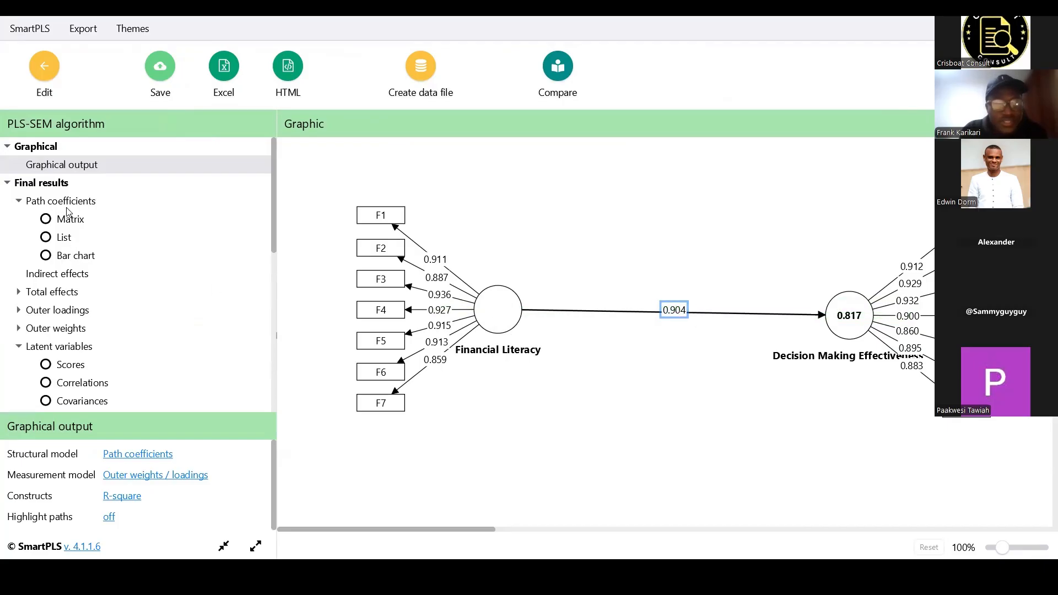
pyautogui.click(70, 220)
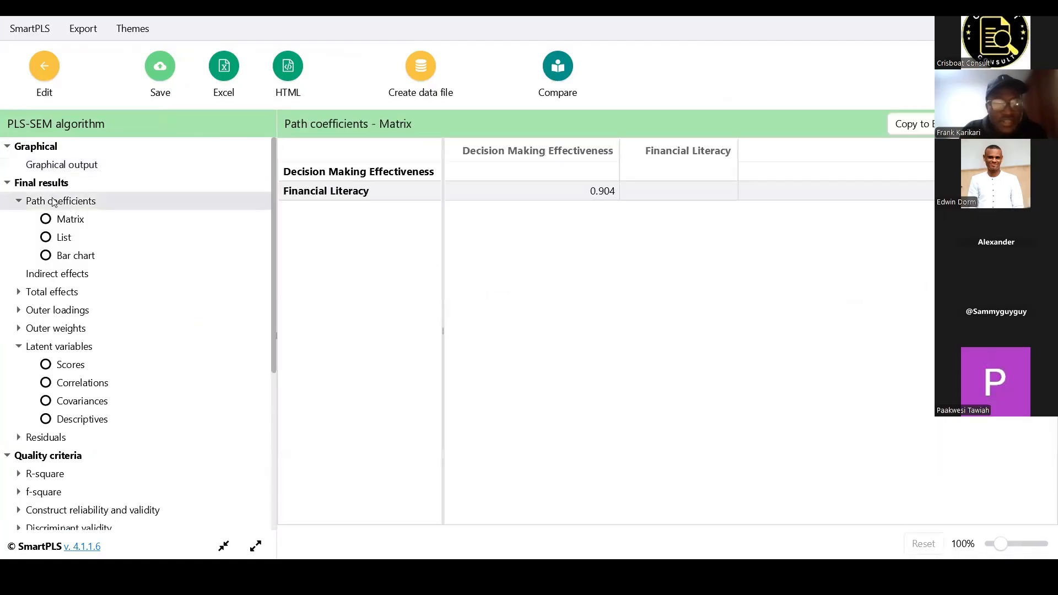
pyautogui.click(70, 219)
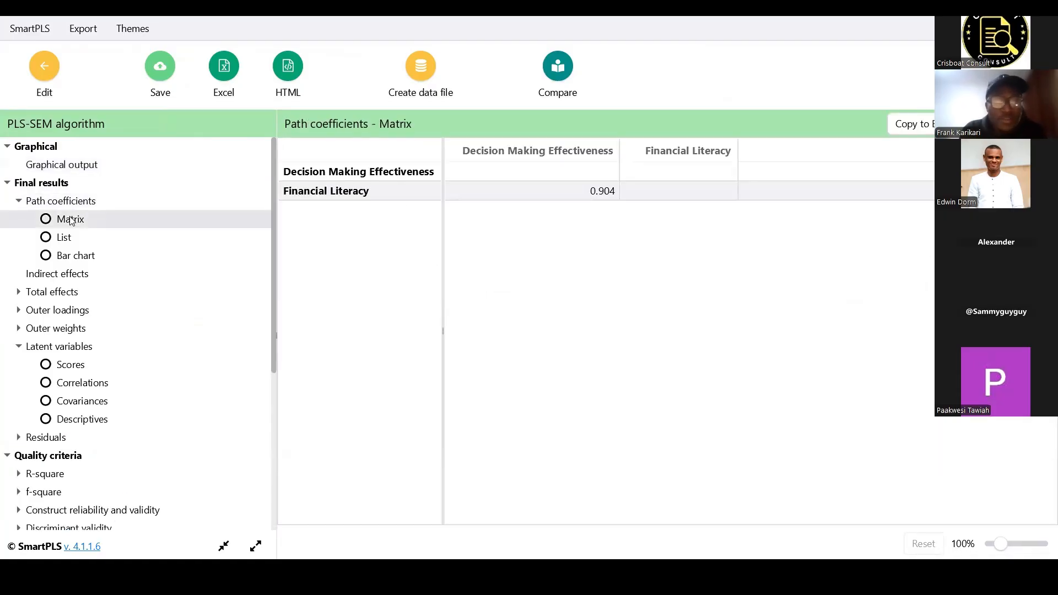
# View the path coefficients as a list and as a bar chart, and expand the total effects and outer loadings results.
pyautogui.click(65, 238)
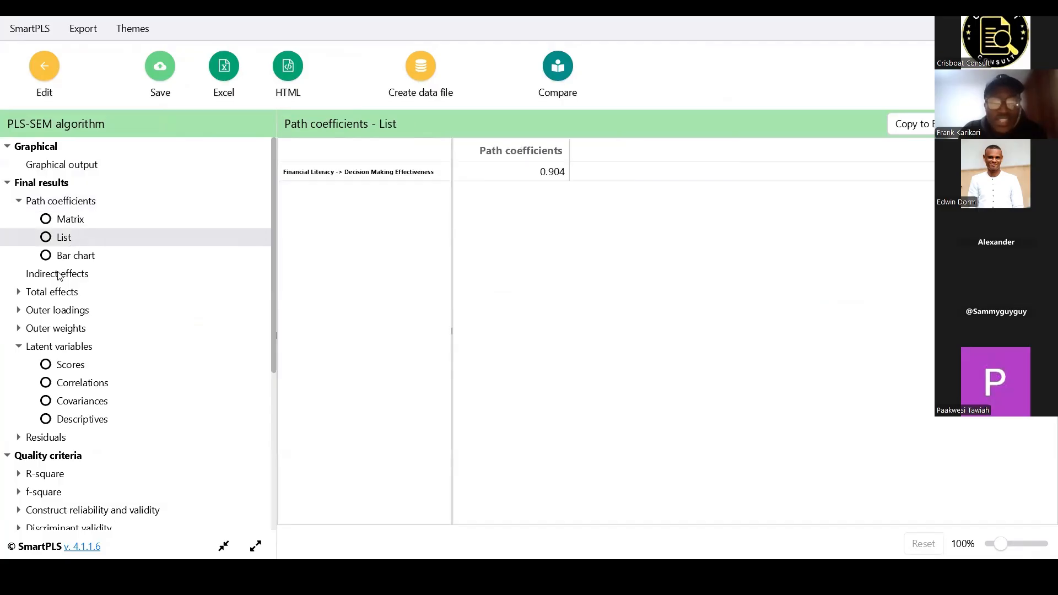
pyautogui.click(19, 292)
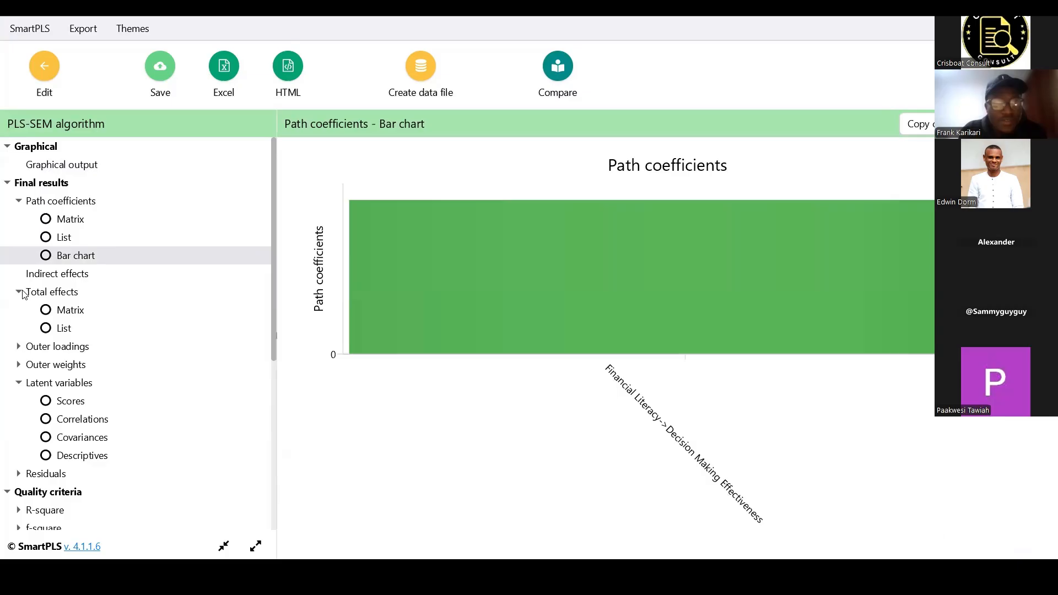
pyautogui.click(20, 346)
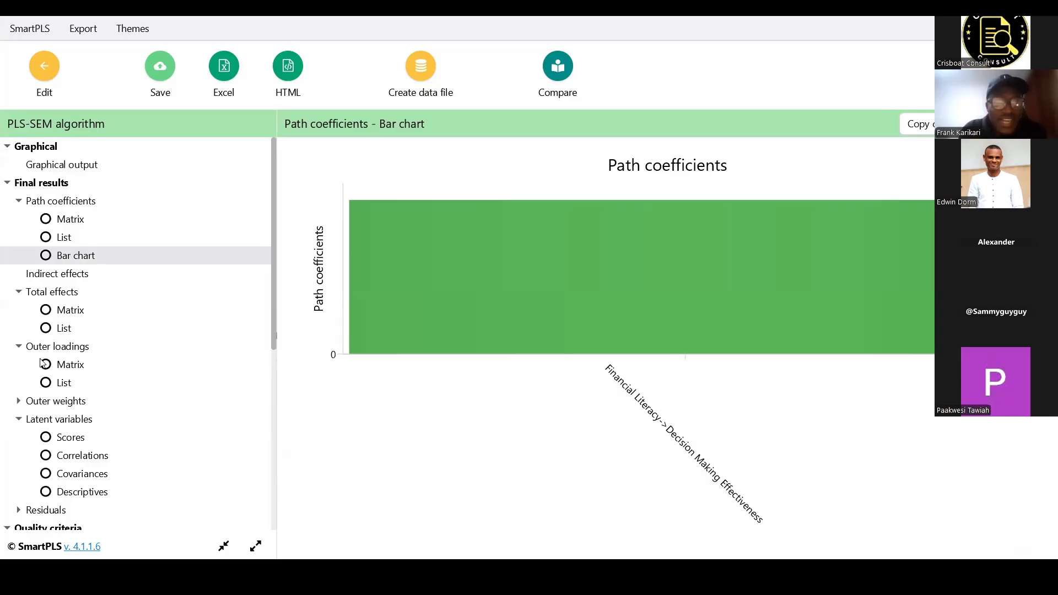
# Compare the outer loadings list with the graphical output, and view the outer weights as a matrix and as a list.
pyautogui.click(58, 386)
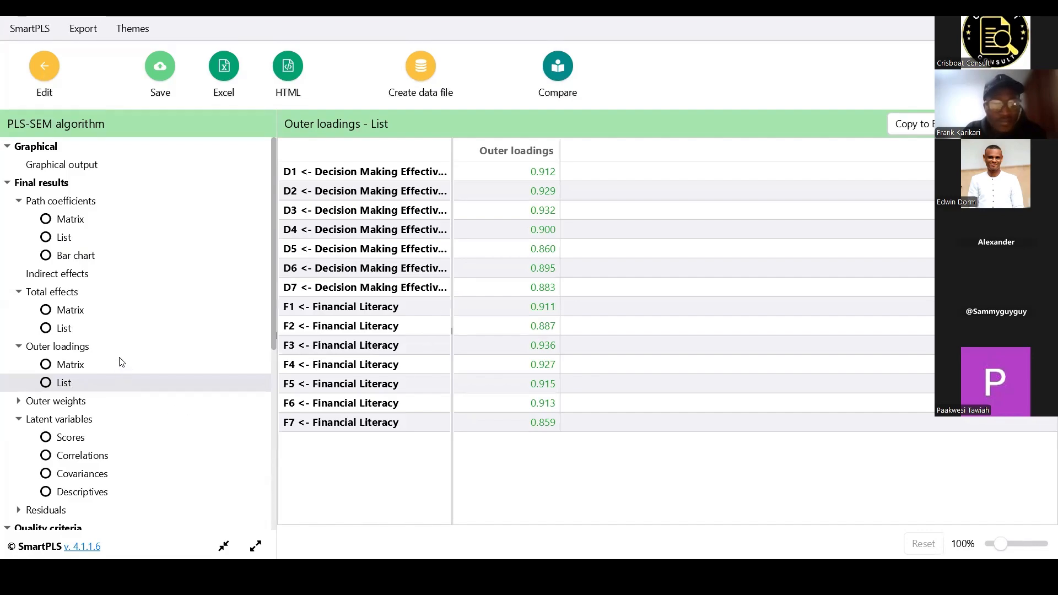
pyautogui.click(72, 165)
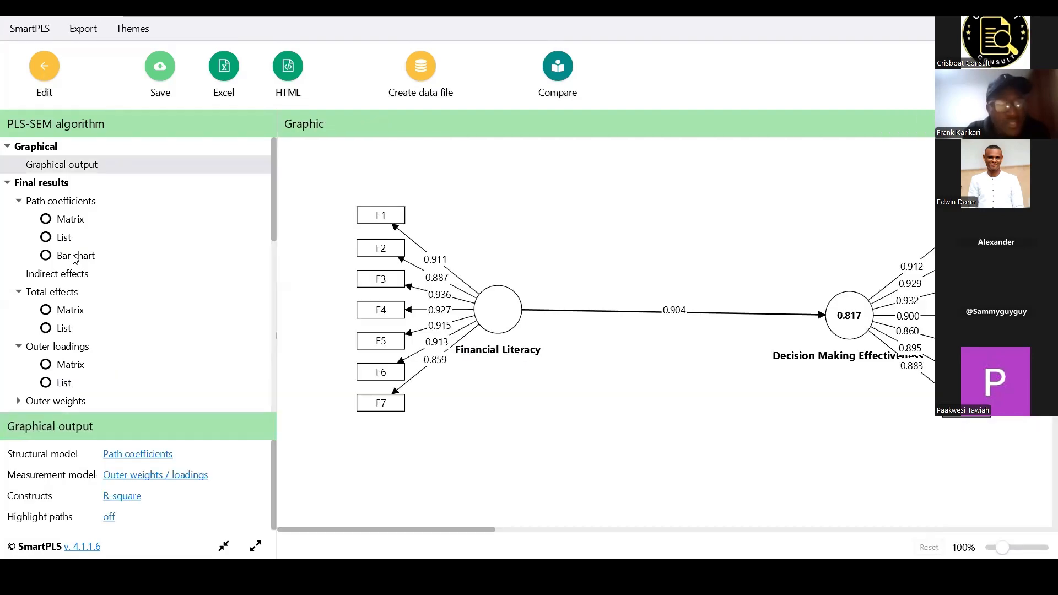
pyautogui.scroll(-4, 156, 319)
pyautogui.scroll(2, 159, 318)
pyautogui.click(177, 326)
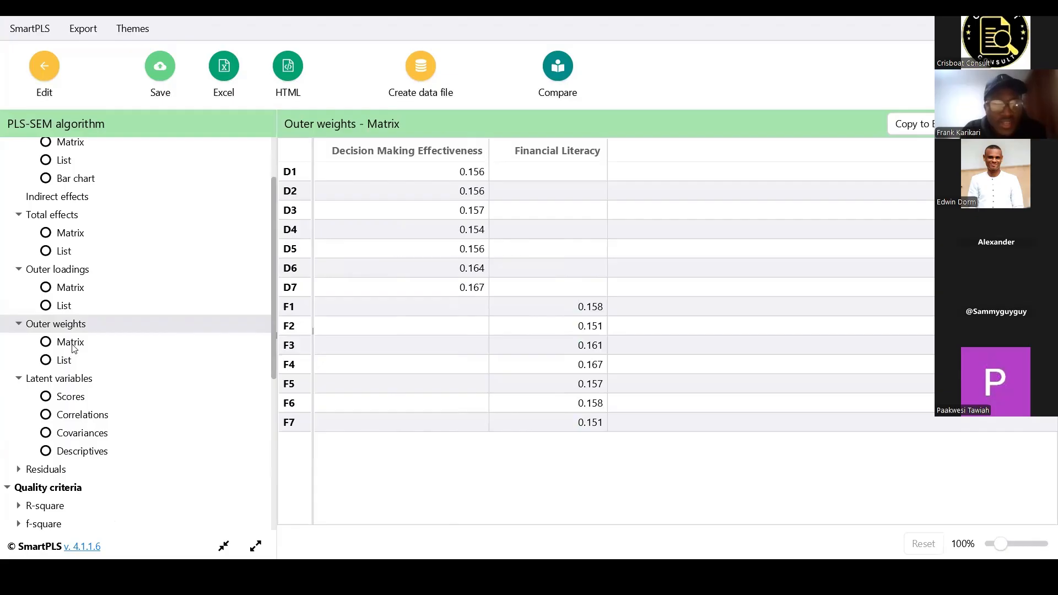
pyautogui.click(67, 361)
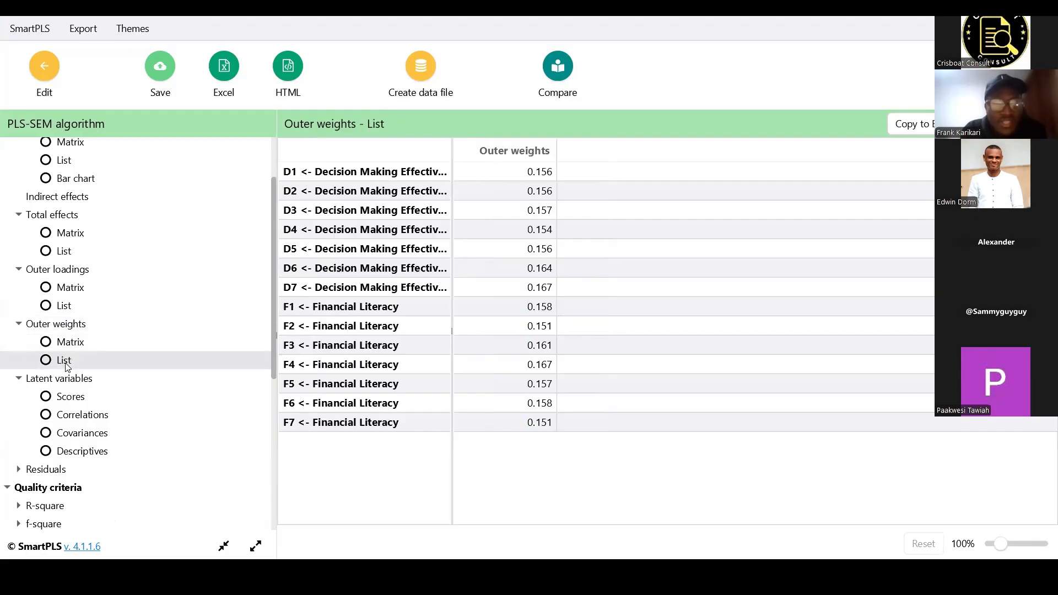
# Examine the latent variable scores and the case-by-case outer model scores of the residuals.
pyautogui.click(53, 395)
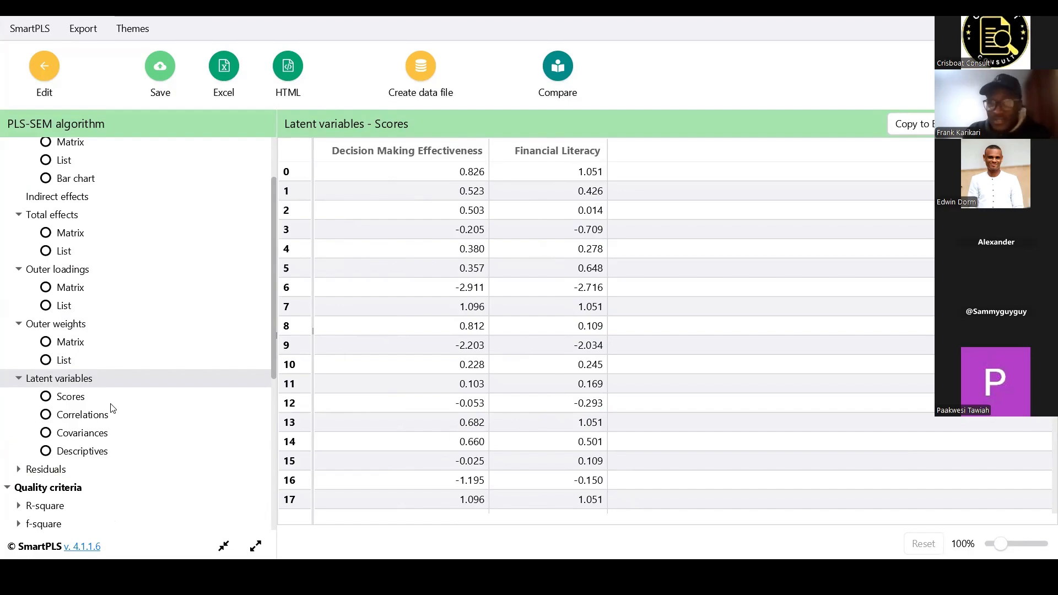
pyautogui.click(60, 398)
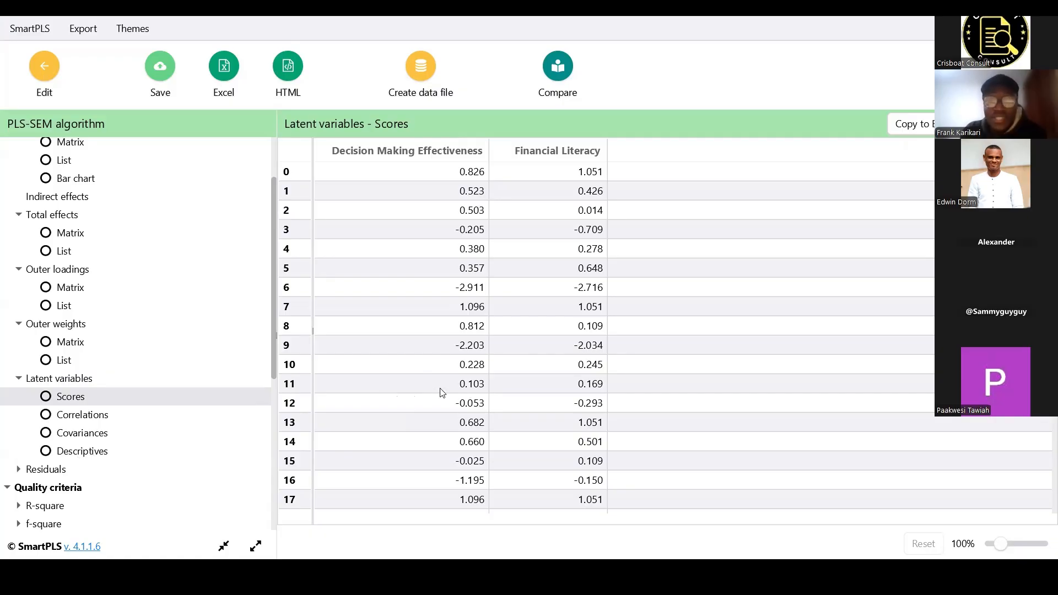
pyautogui.click(51, 470)
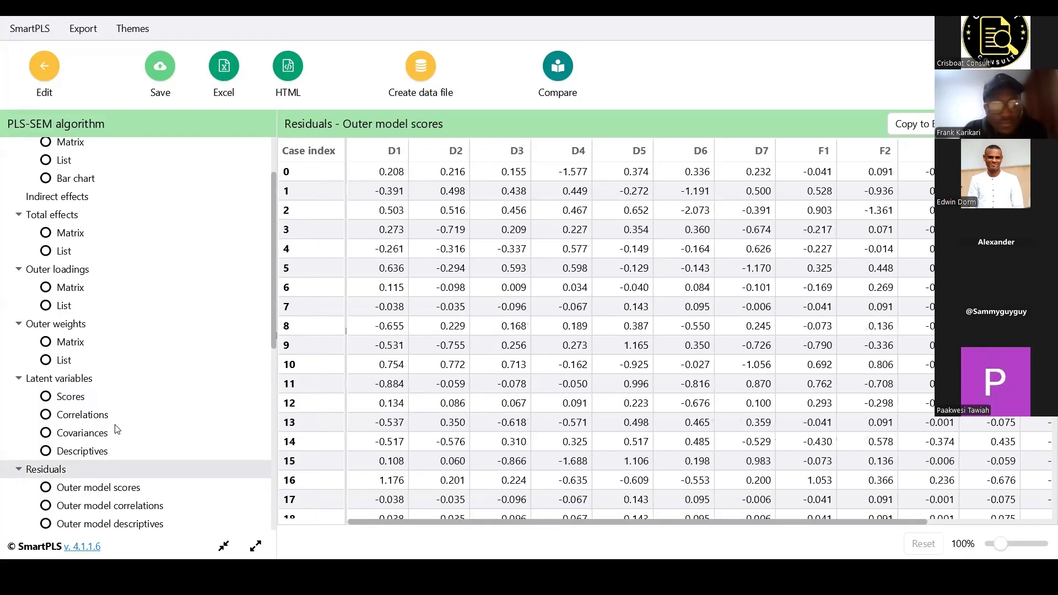
pyautogui.scroll(-2, 116, 429)
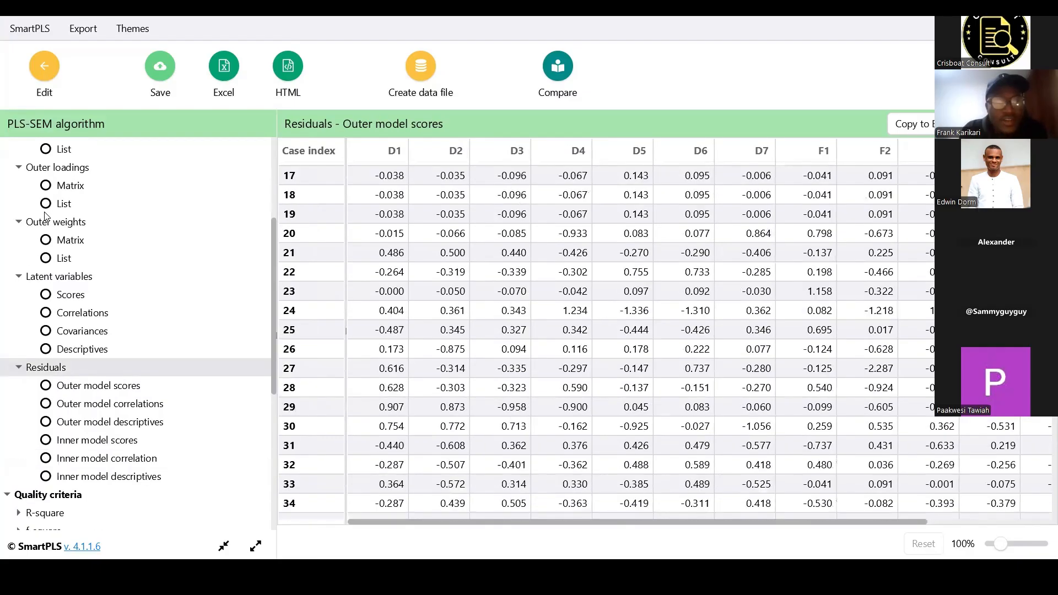
pyautogui.scroll(-12, 666, 342)
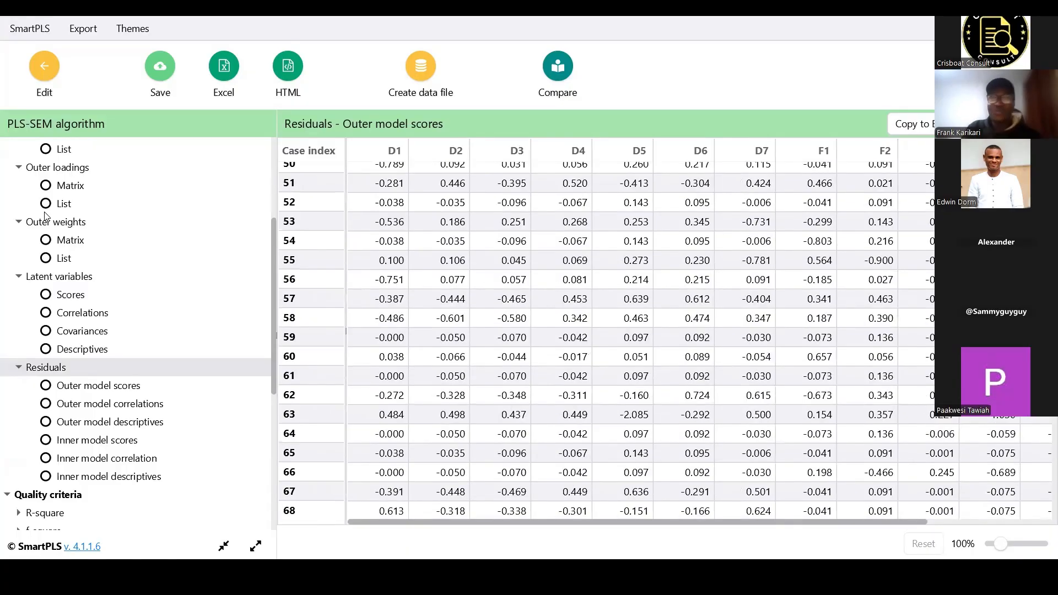
pyautogui.scroll(-6, 47, 216)
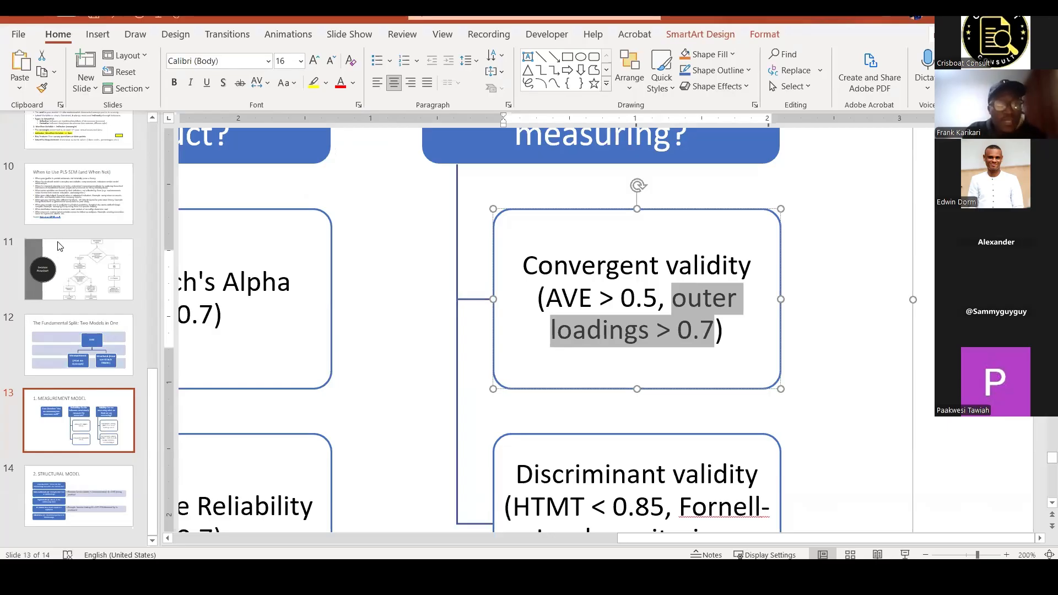
# Return from PowerPoint's measurement model slide to SmartPLS and run the PLS-SEM algorithm with Path weighting, standardized results and default initial weights, opening the report.
pyautogui.scroll(-4, 55, 263)
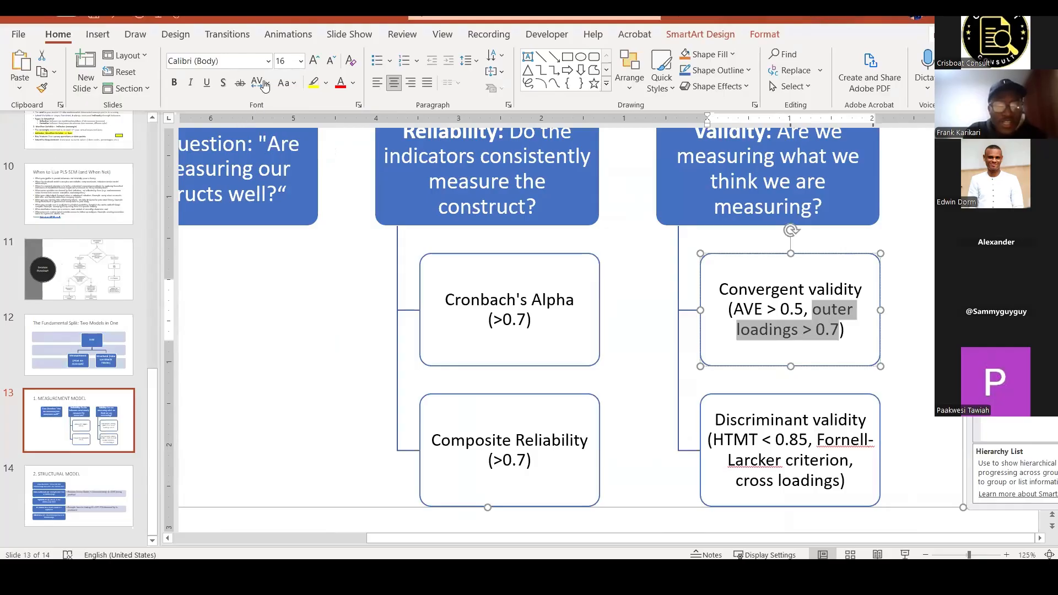
pyautogui.hotkey('alt', 'Tab')
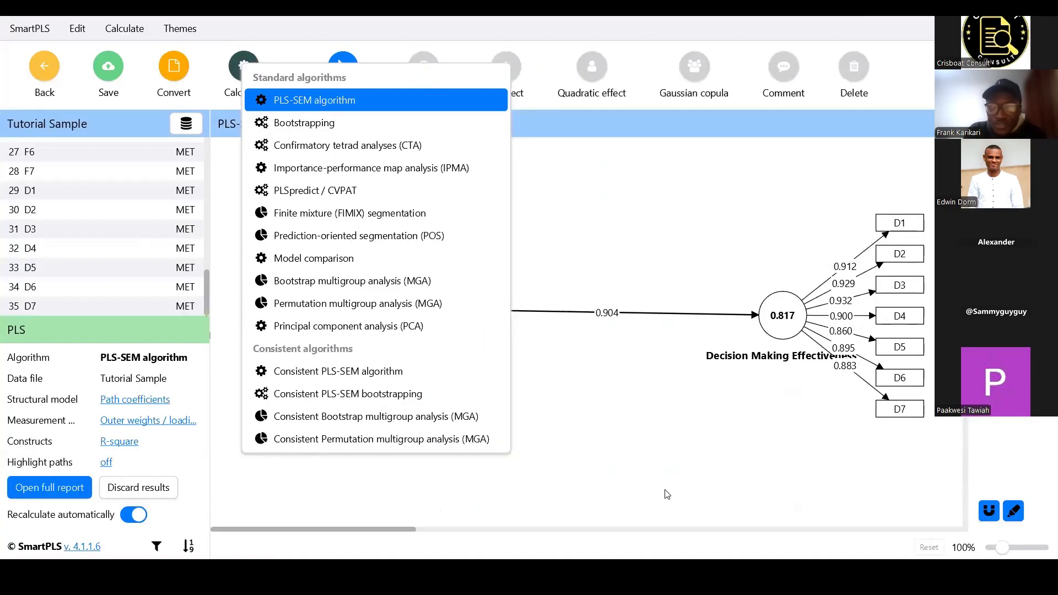
pyautogui.click(655, 509)
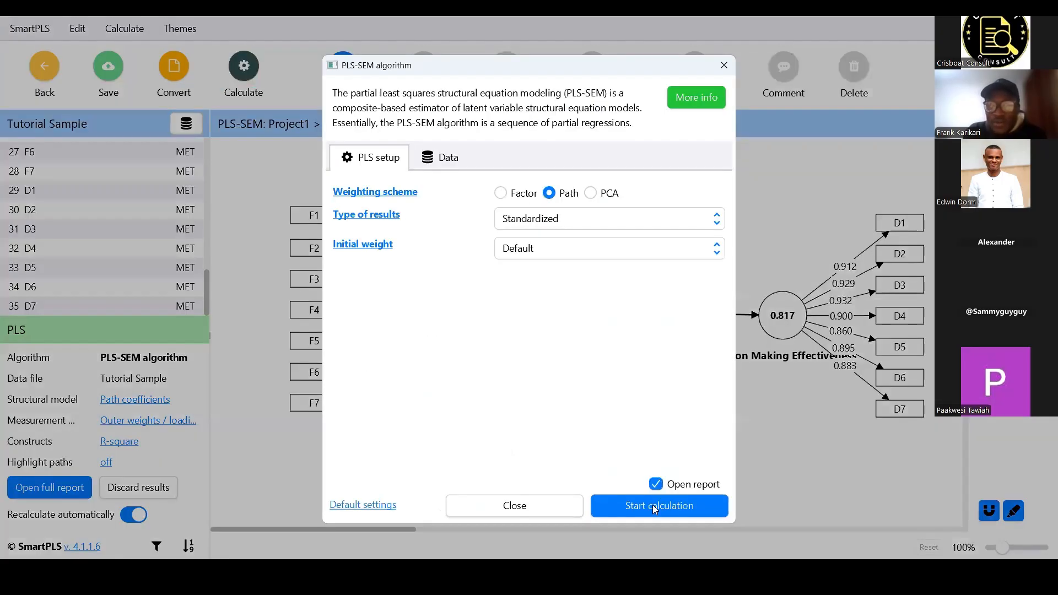
pyautogui.click(656, 508)
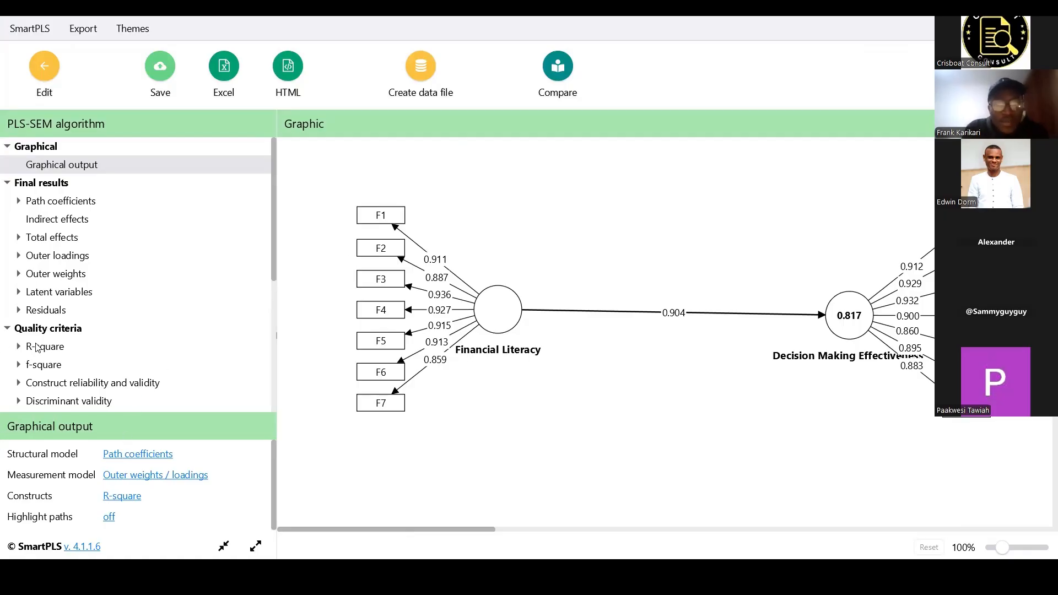
# Open the construct reliability and validity overview under the report's quality criteria.
pyautogui.scroll(-3, 7, 229)
pyautogui.click(7, 227)
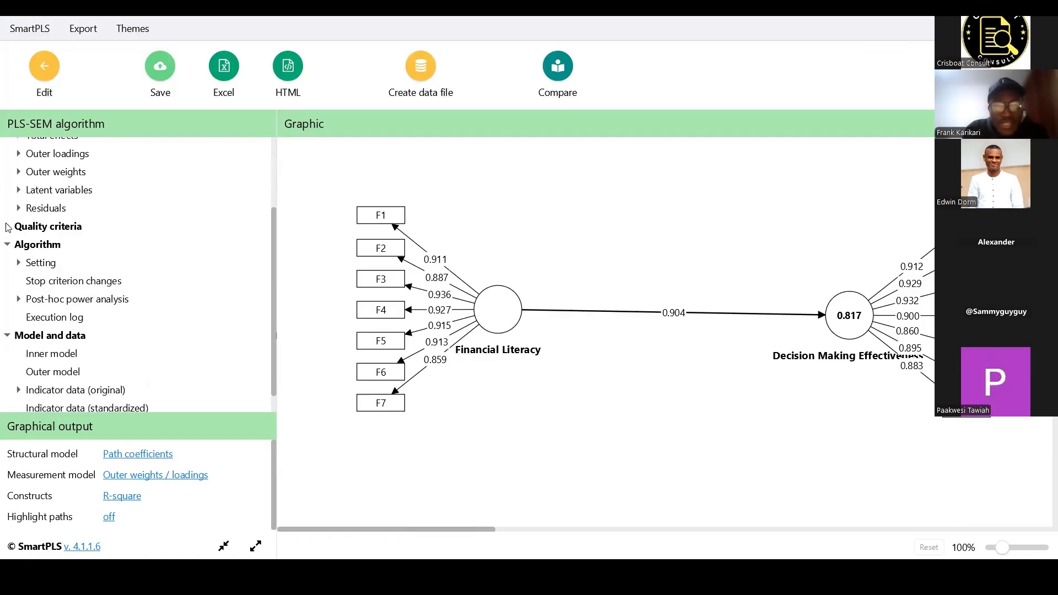
pyautogui.click(7, 227)
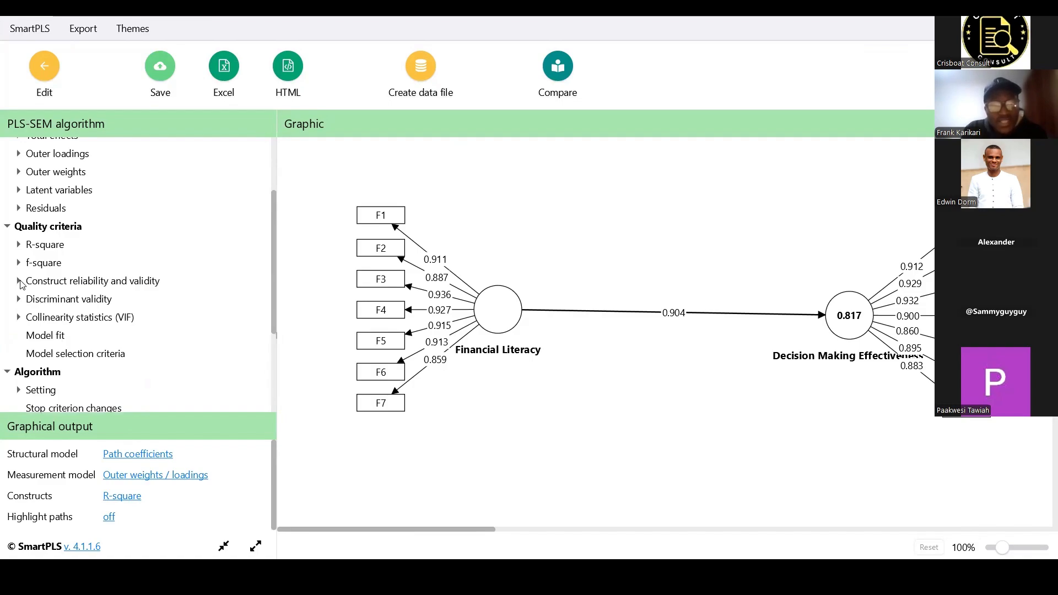
pyautogui.click(19, 281)
pyautogui.click(80, 297)
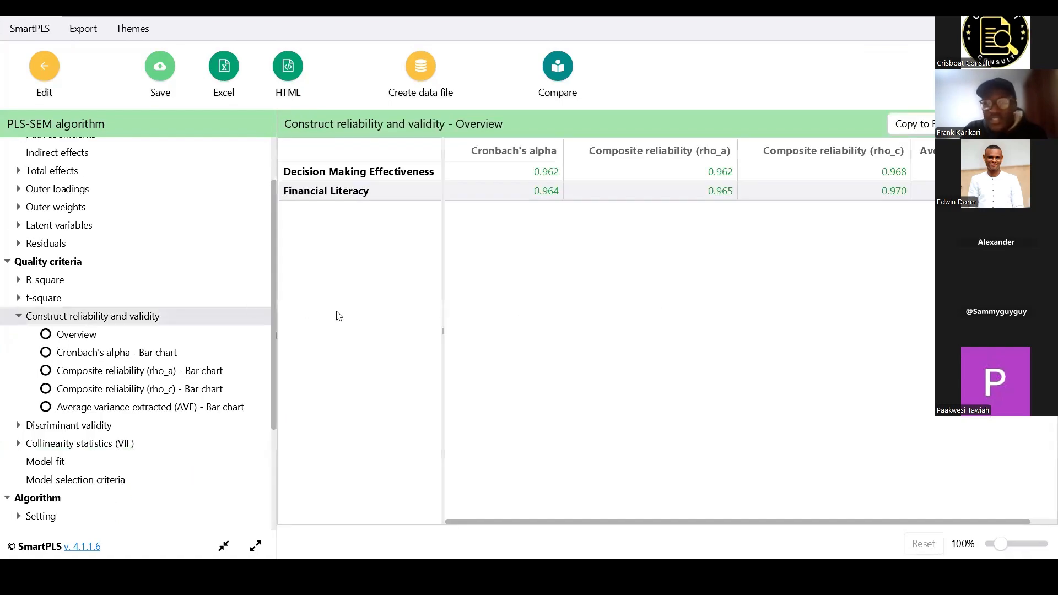
# Narrow the construct name column and sort the reliability overview by composite reliability (rho_c), by Cronbach's alpha, and by rho_c in ascending order.
pyautogui.moveTo(442, 331); pyautogui.dragTo(382, 333)
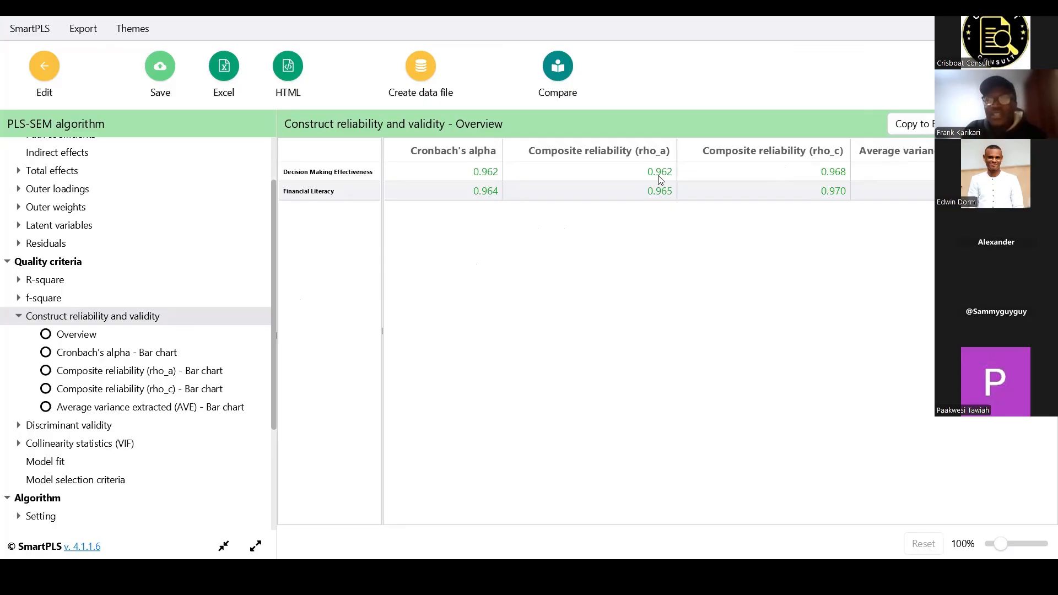
pyautogui.click(814, 156)
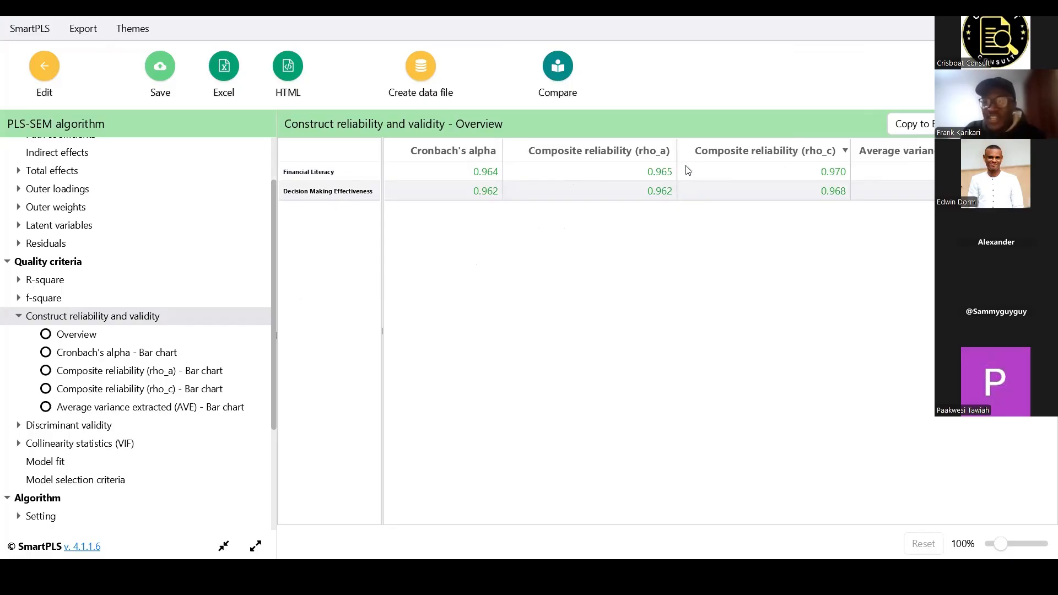
pyautogui.click(489, 159)
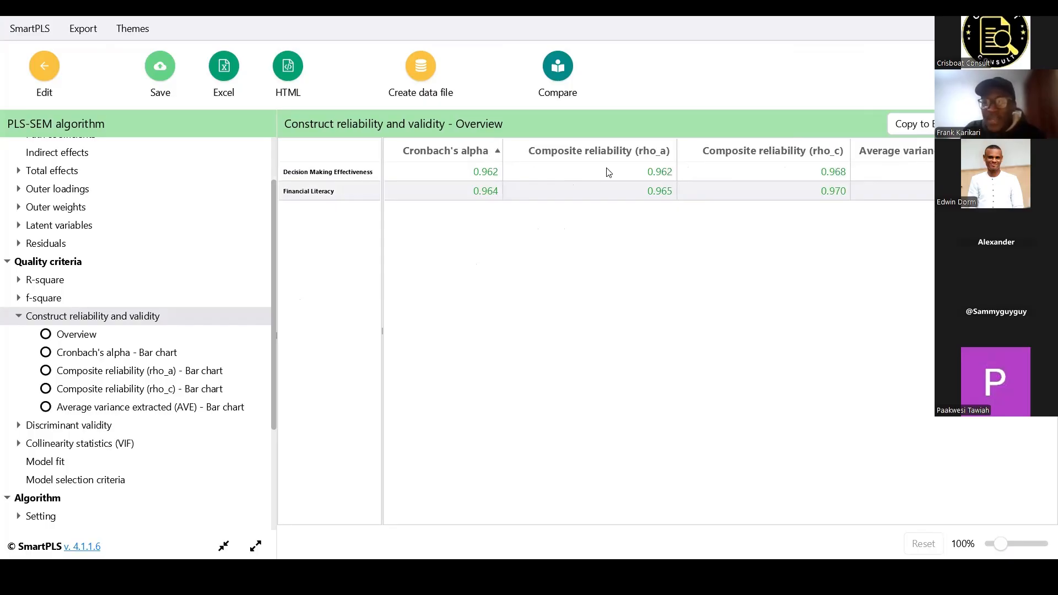
pyautogui.click(784, 150)
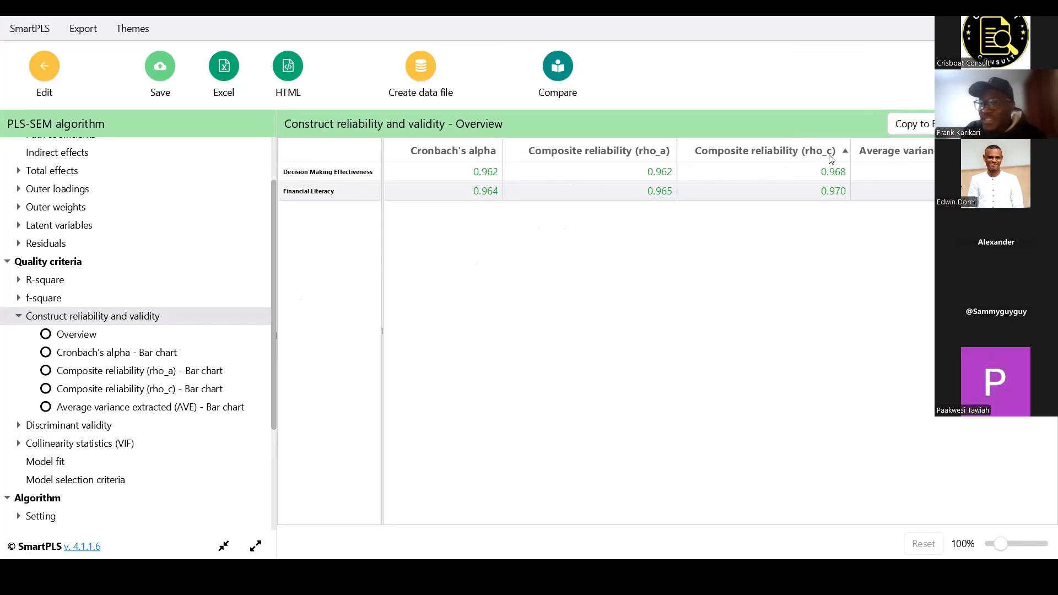
pyautogui.click(491, 177)
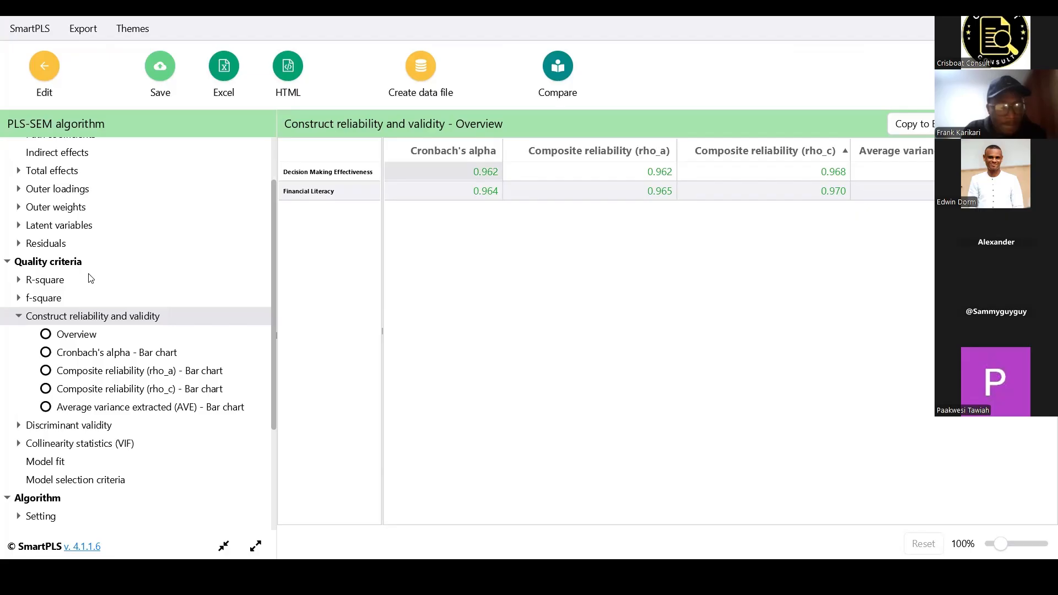
pyautogui.click(515, 213)
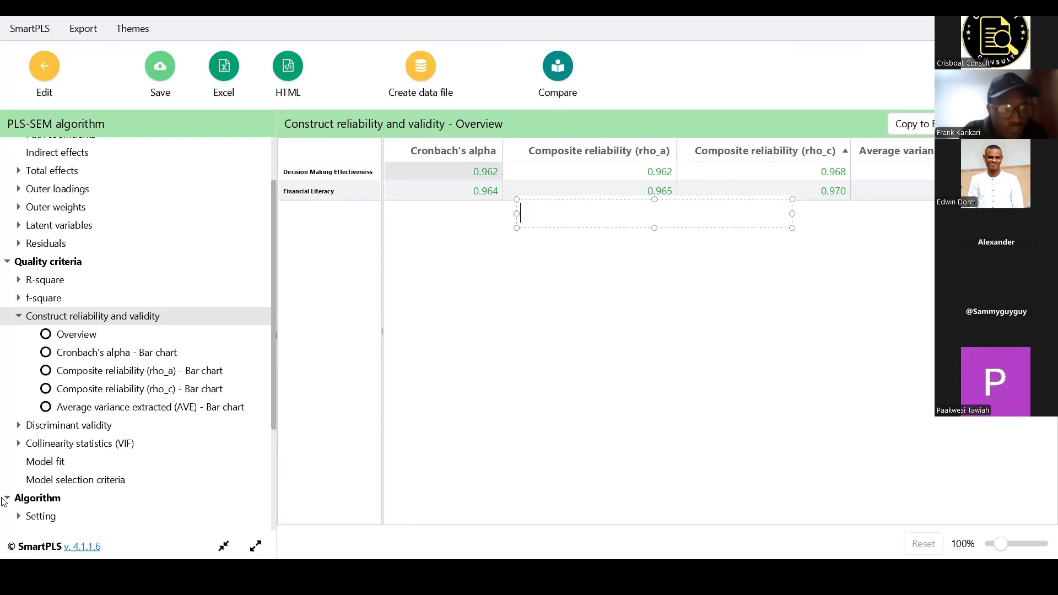
pyautogui.click(18, 339)
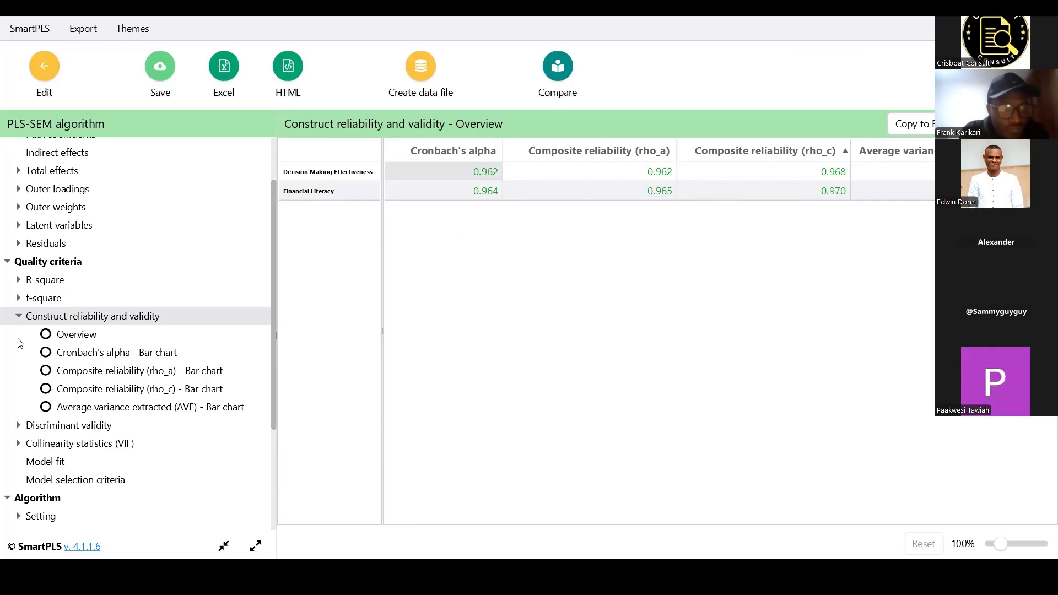
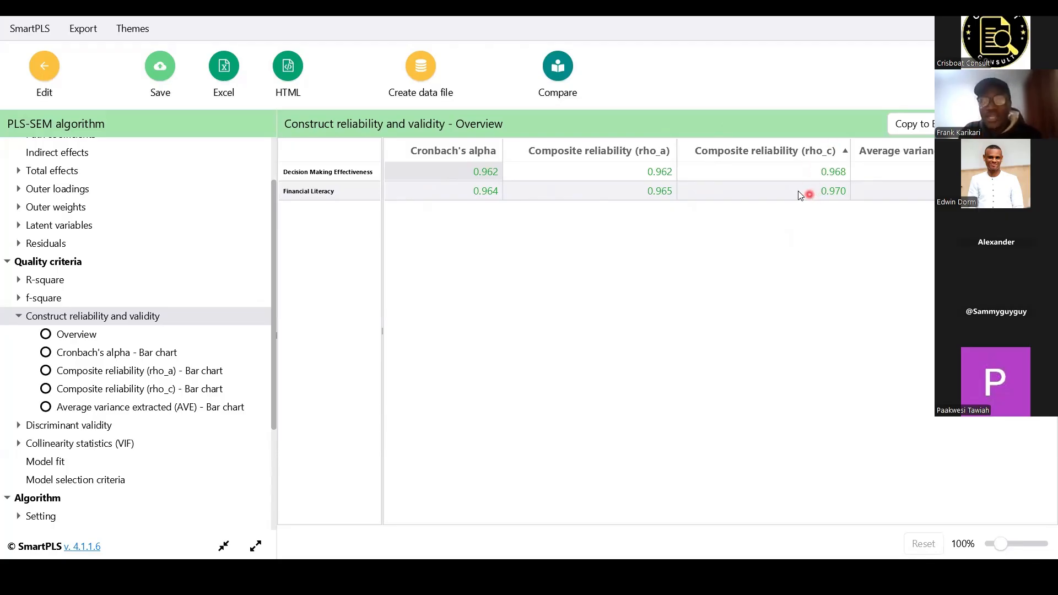
# View the bar charts for Cronbach's alpha, composite reliability (rho_a and rho_c) and average variance extracted, alternating with the reliability overview.
pyautogui.click(111, 335)
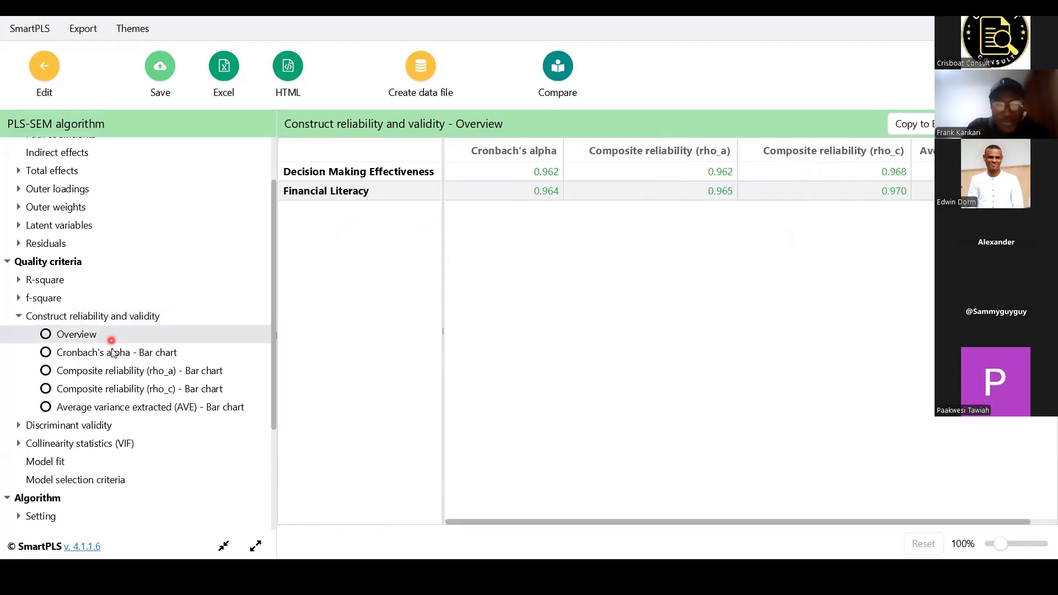
pyautogui.click(123, 354)
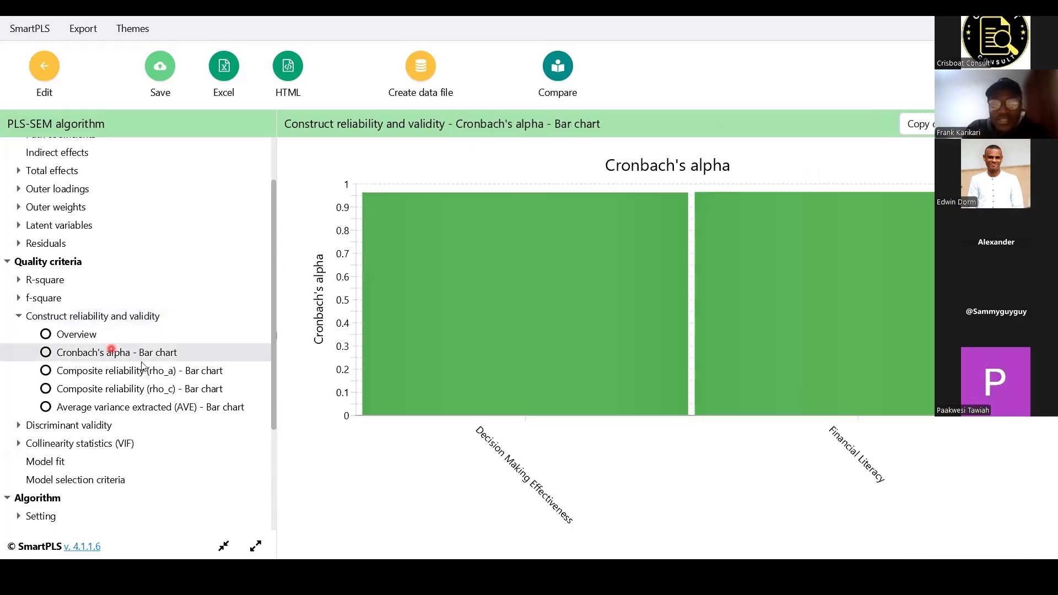
pyautogui.click(175, 371)
pyautogui.click(196, 389)
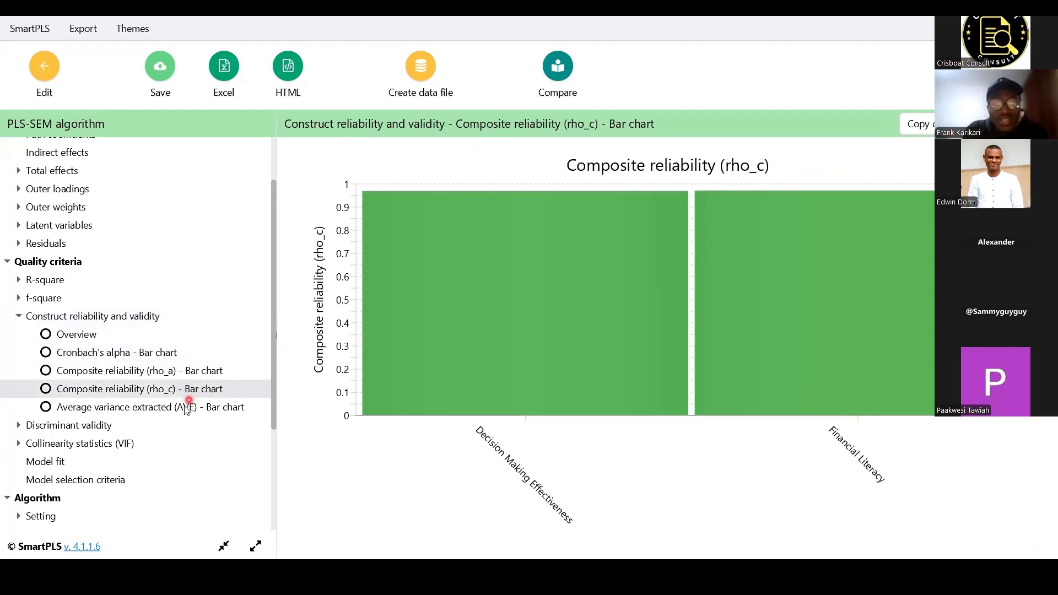
pyautogui.click(189, 408)
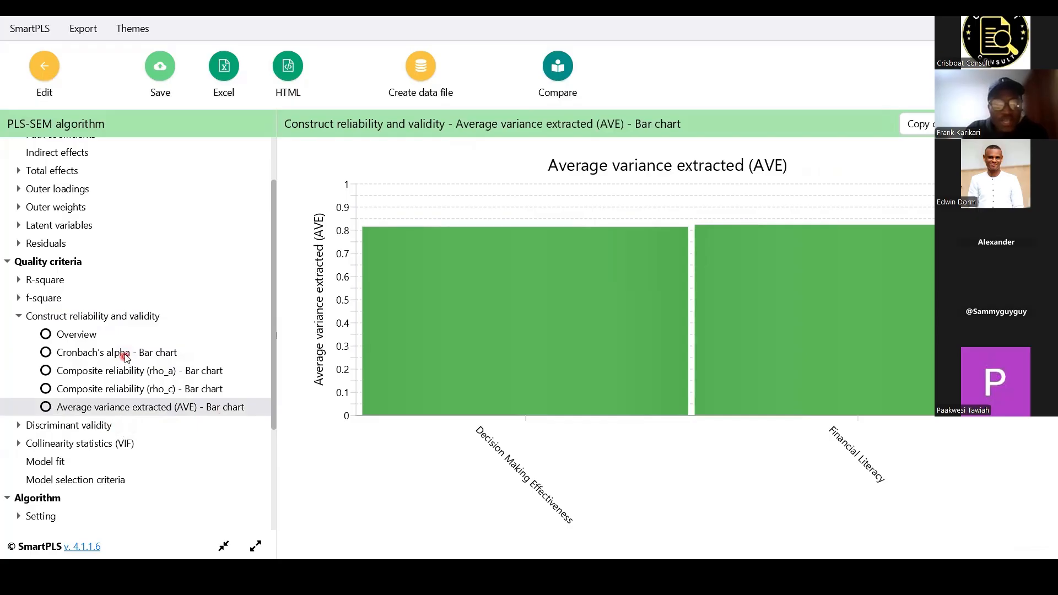
pyautogui.click(131, 336)
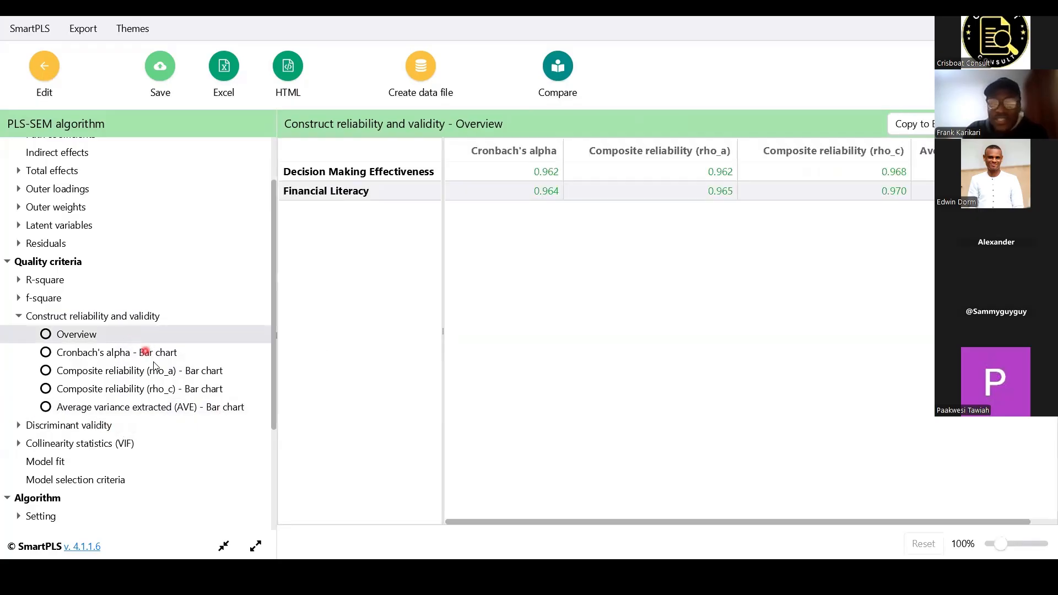
pyautogui.click(152, 369)
pyautogui.click(137, 353)
# Copy the construct reliability and validity overview table to the clipboard.
pyautogui.click(133, 330)
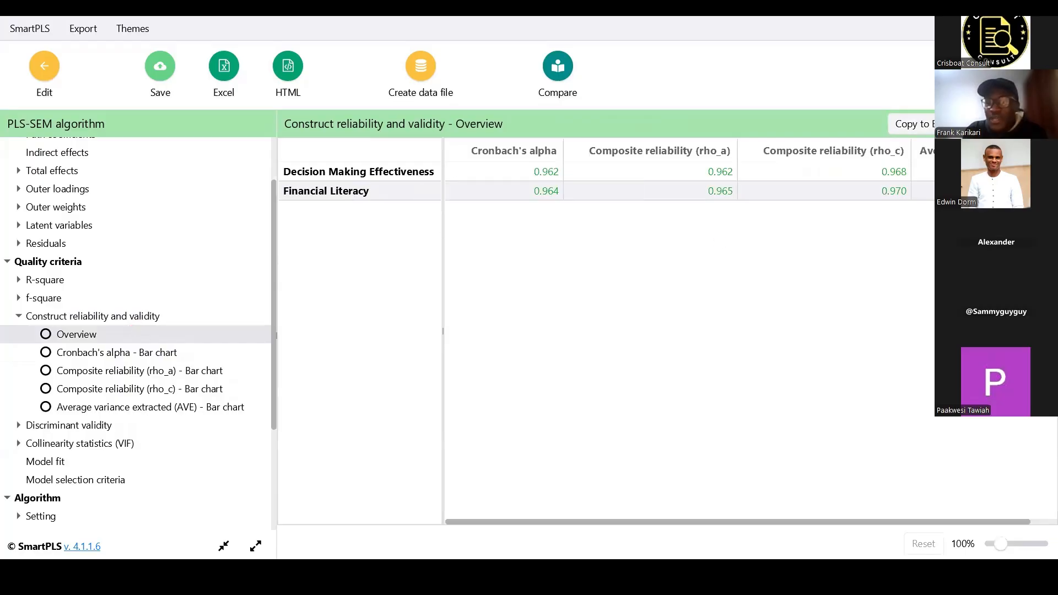
pyautogui.click(939, 124)
pyautogui.click(938, 124)
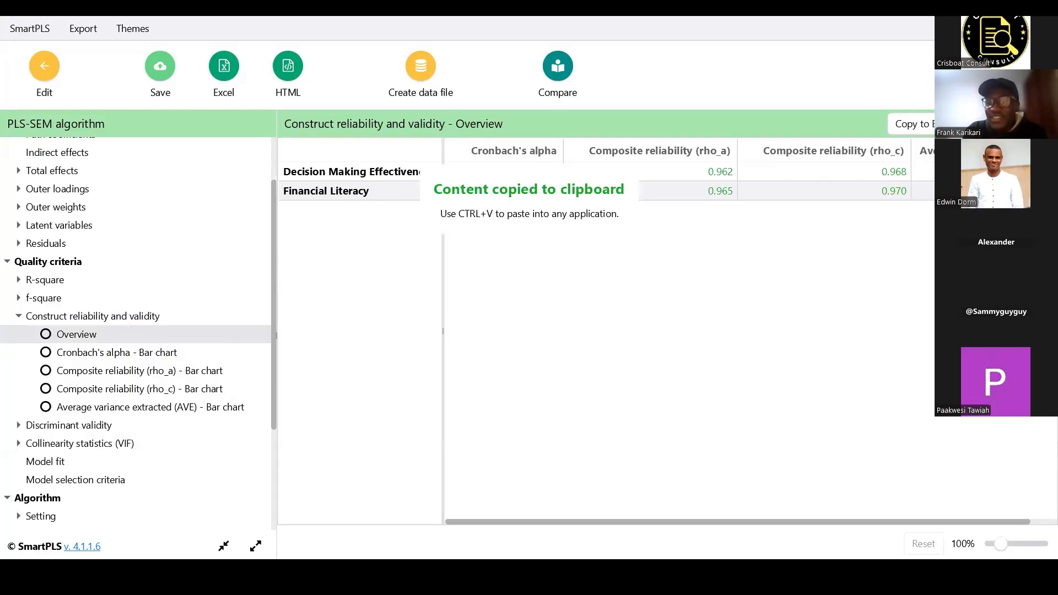
# Copy the reliability overview table again and switch to PowerPoint to review the reliability and validity criteria on the measurement model slide.
pyautogui.click(938, 124)
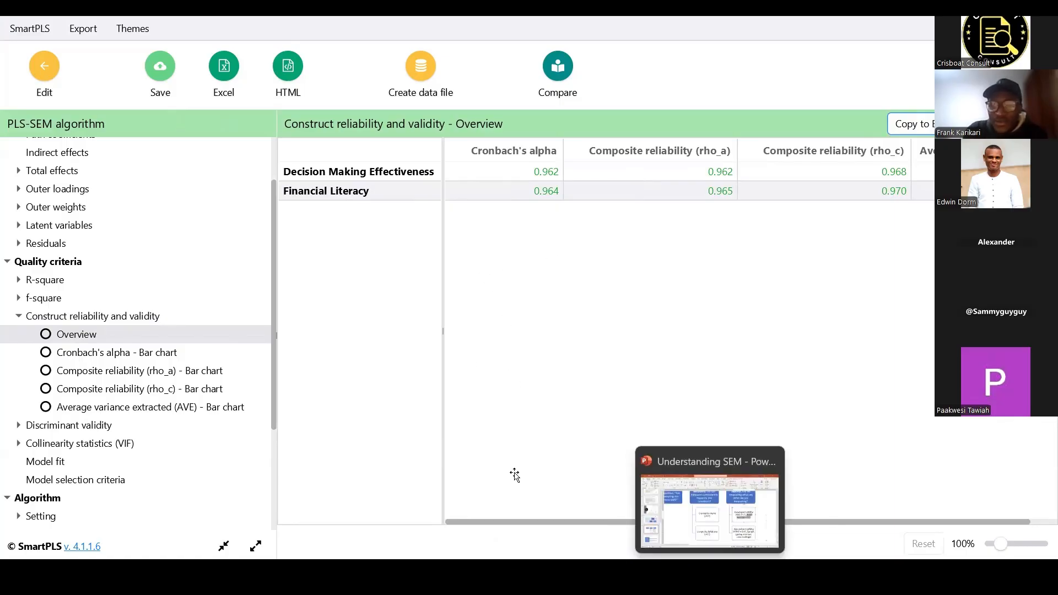
pyautogui.hotkey('alt', 'Tab')
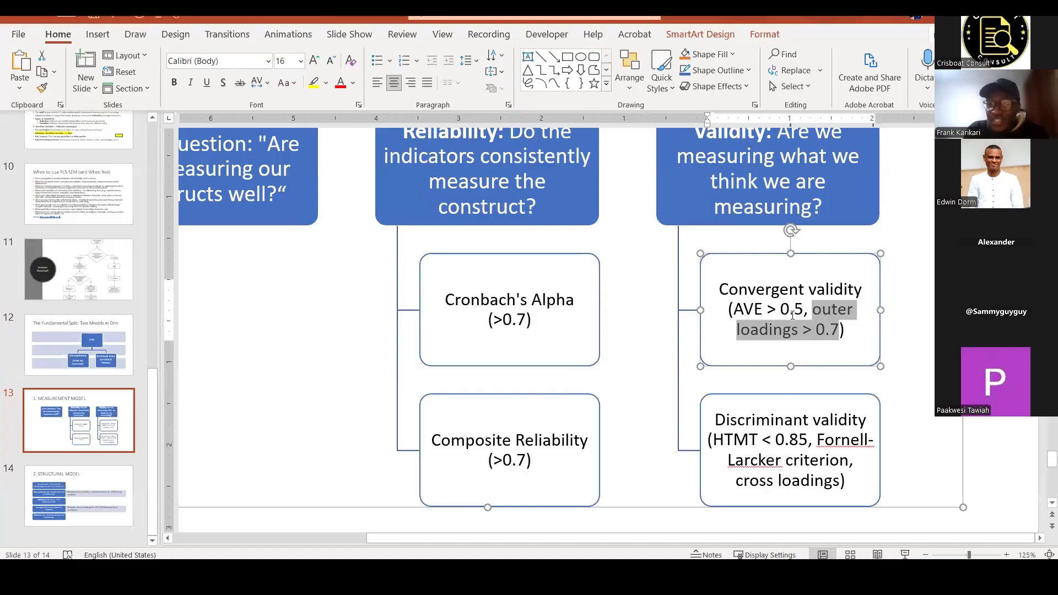
pyautogui.click(476, 302)
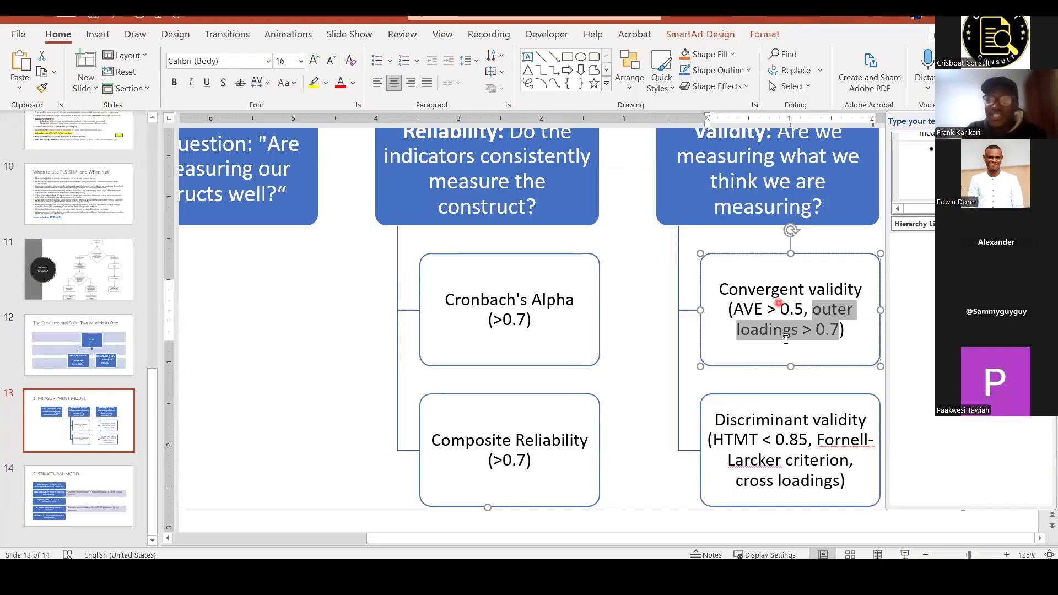
pyautogui.scroll(1, 786, 339)
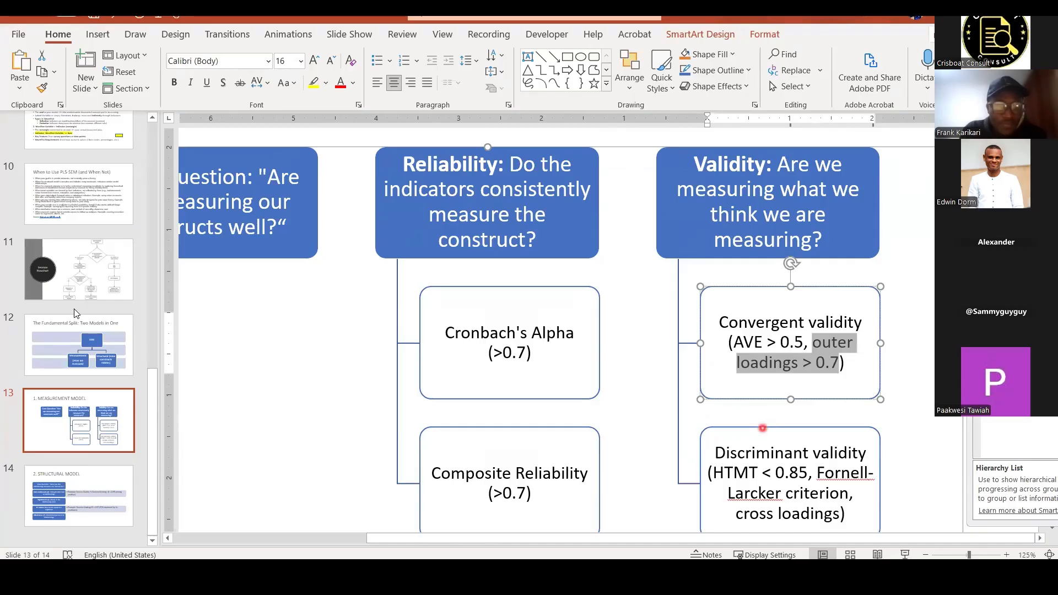
# Switch to SmartPLS, view the average variance extracted bar chart, and narrow the report outline to reveal the overview table's AVE column.
pyautogui.hotkey('alt', 'Tab')
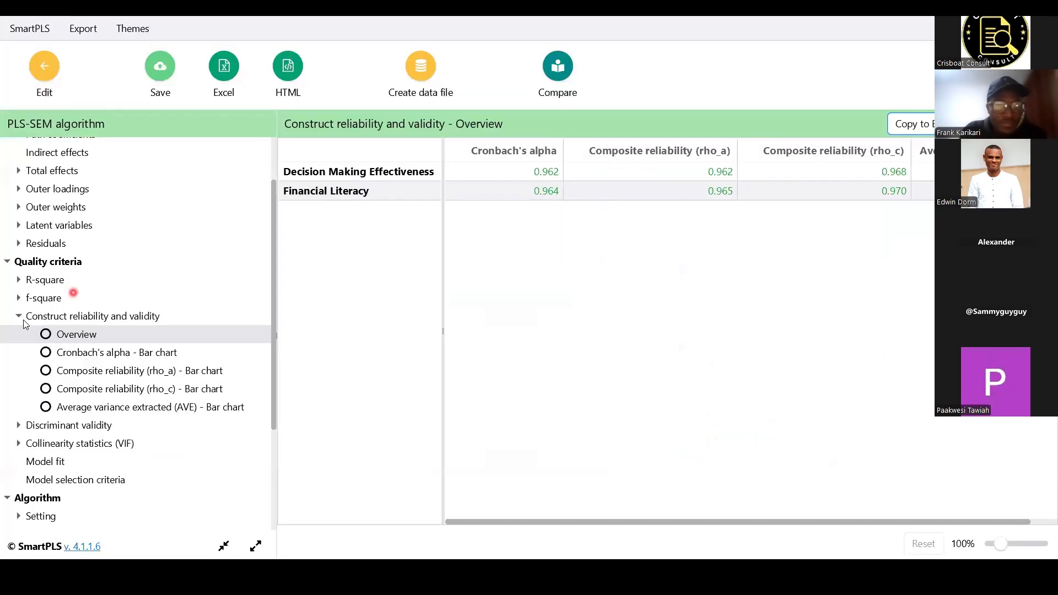
pyautogui.click(47, 323)
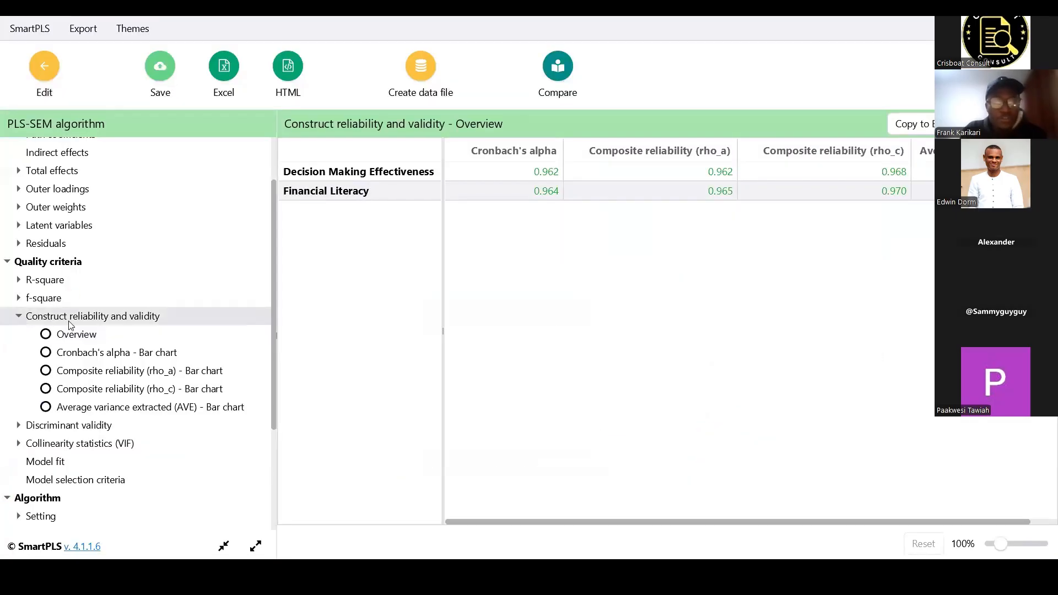
pyautogui.click(137, 411)
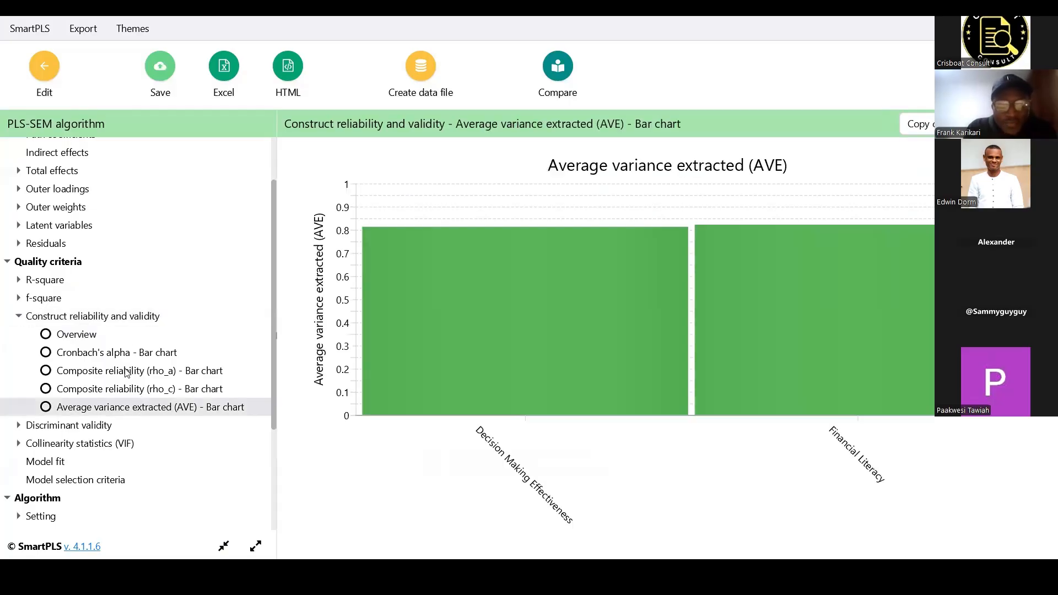
pyautogui.click(109, 338)
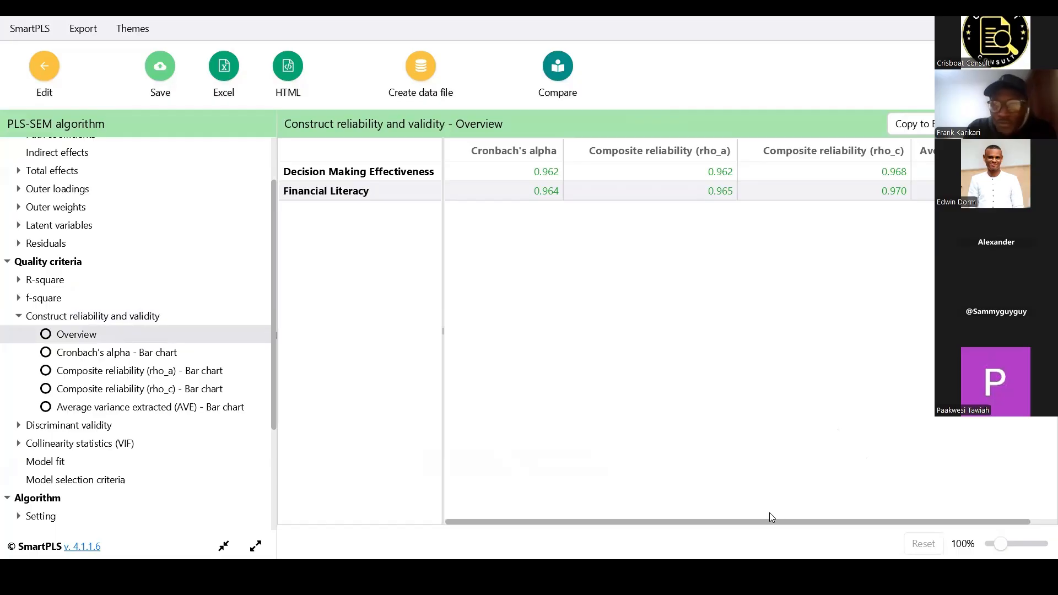
pyautogui.moveTo(766, 521); pyautogui.dragTo(857, 520)
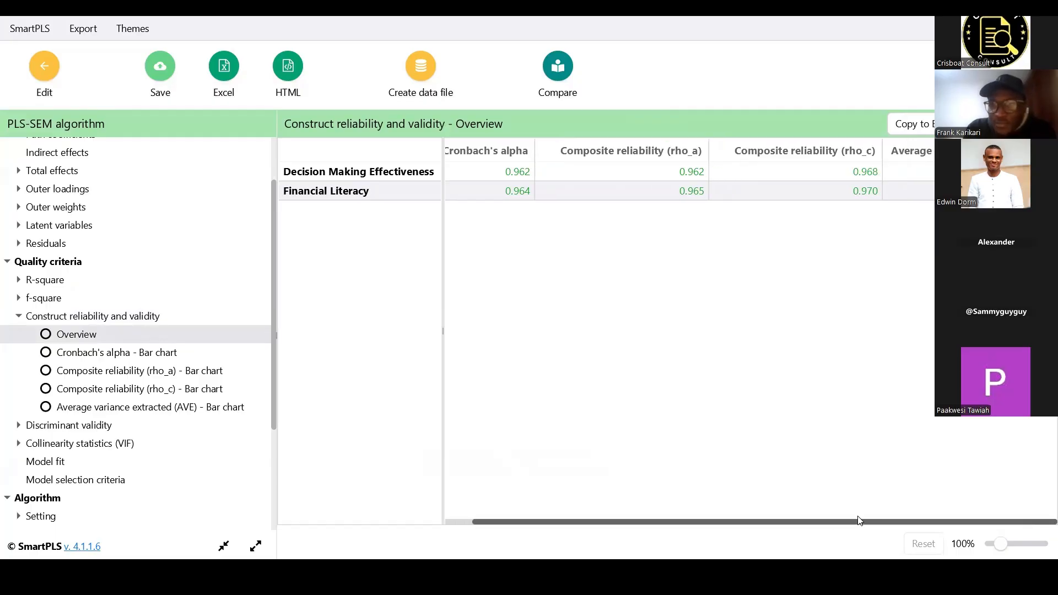
pyautogui.moveTo(274, 338); pyautogui.dragTo(110, 328)
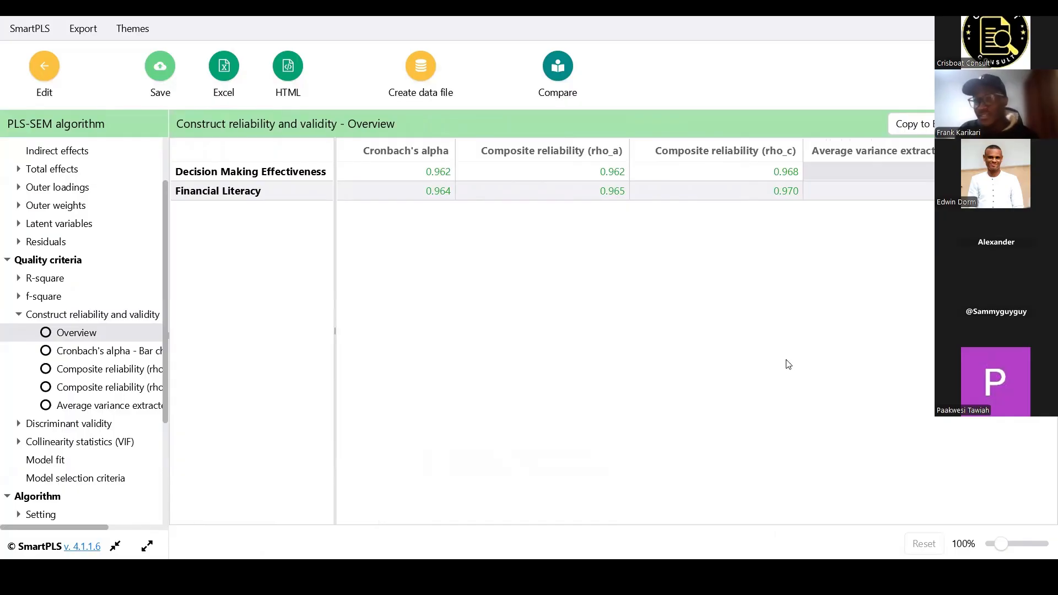
# Recheck the validity criteria slide in PowerPoint, and highlight indicators D1 to D7 and the Decision Making Effectiveness construct in the SmartPLS model.
pyautogui.hotkey('alt', 'Tab')
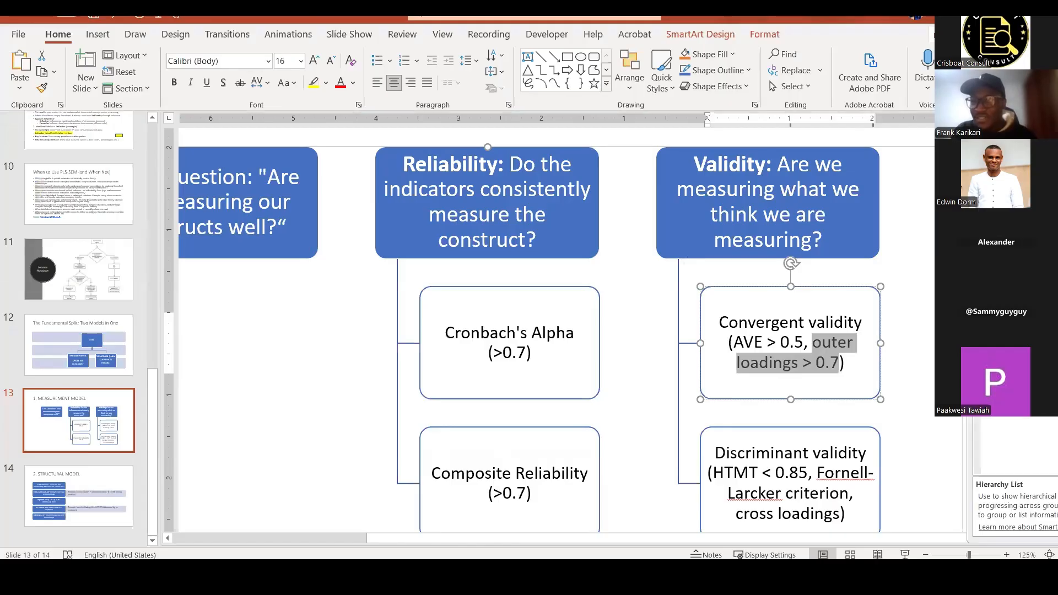
pyautogui.hotkey('alt', 'Tab')
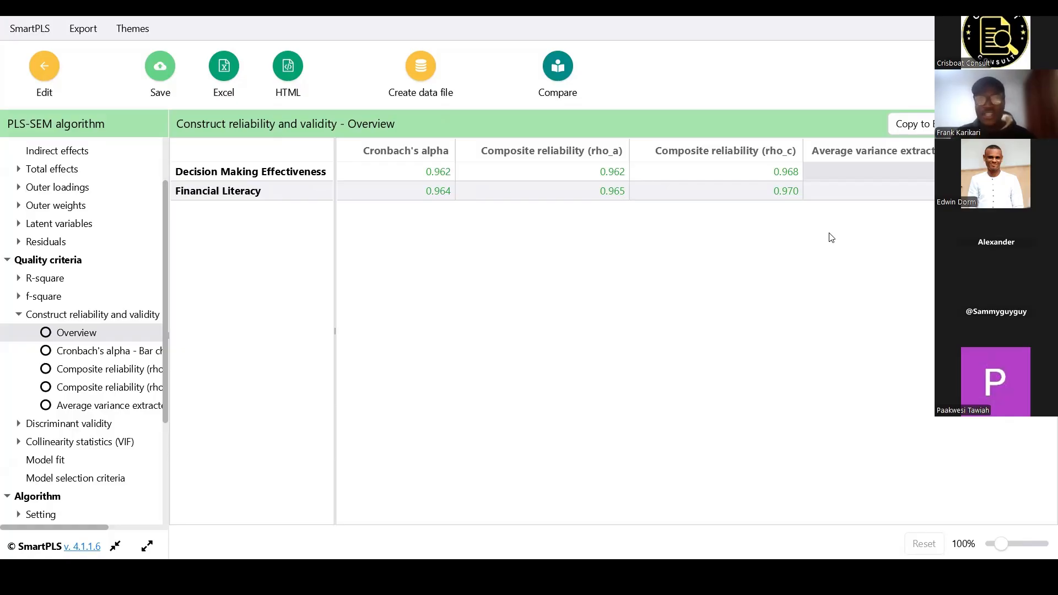
pyautogui.click(29, 84)
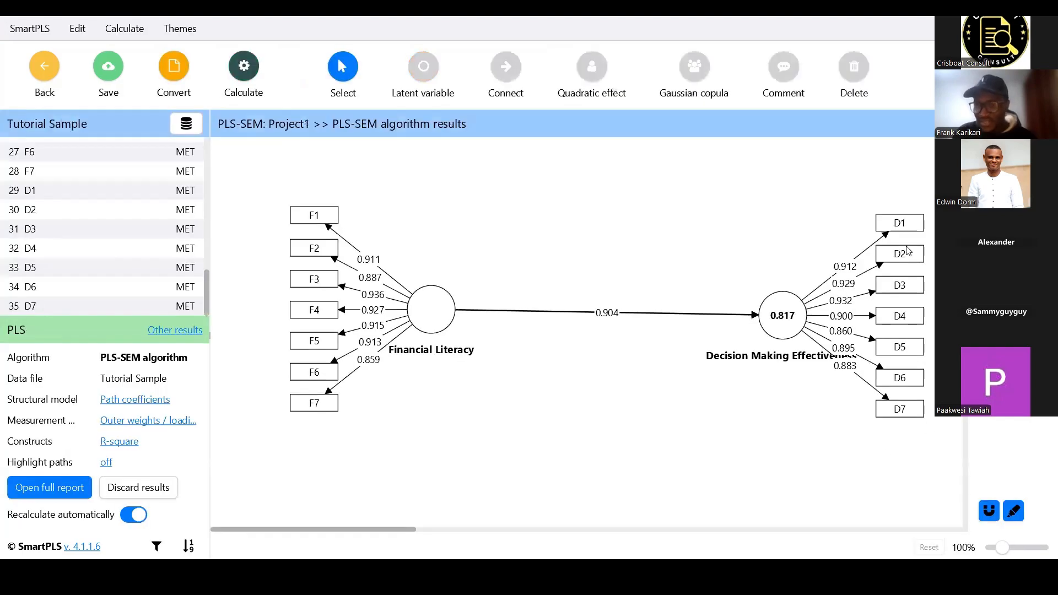
pyautogui.moveTo(887, 207); pyautogui.dragTo(923, 449)
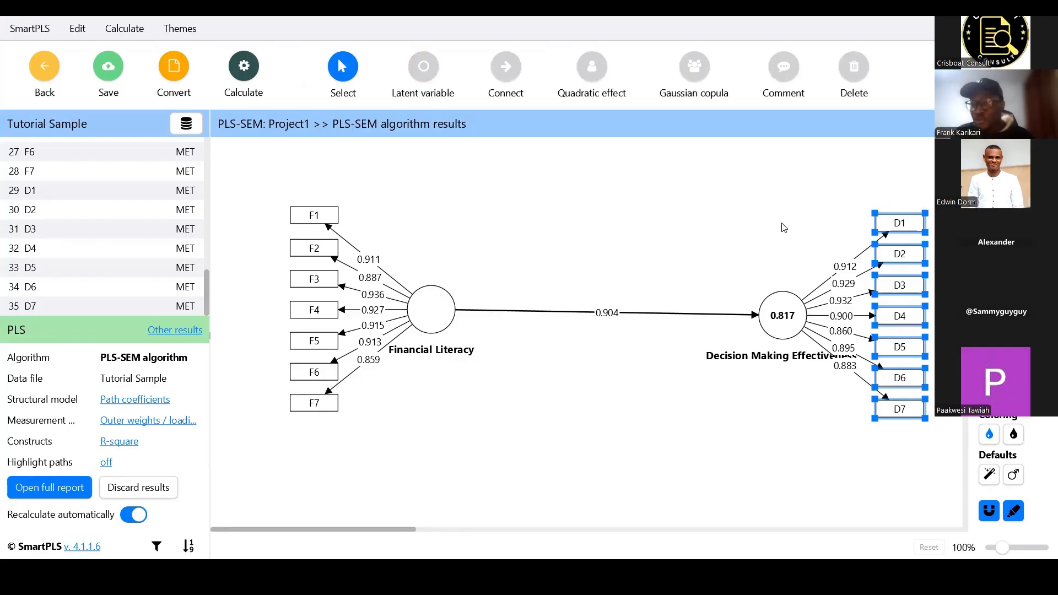
pyautogui.moveTo(860, 176); pyautogui.dragTo(930, 523)
pyautogui.moveTo(764, 262)
pyautogui.mouseDown()
pyautogui.moveTo(795, 391)
pyautogui.moveTo(789, 424)
pyautogui.moveTo(801, 398)
pyautogui.moveTo(792, 421)
pyautogui.moveTo(775, 422)
pyautogui.mouseUp()
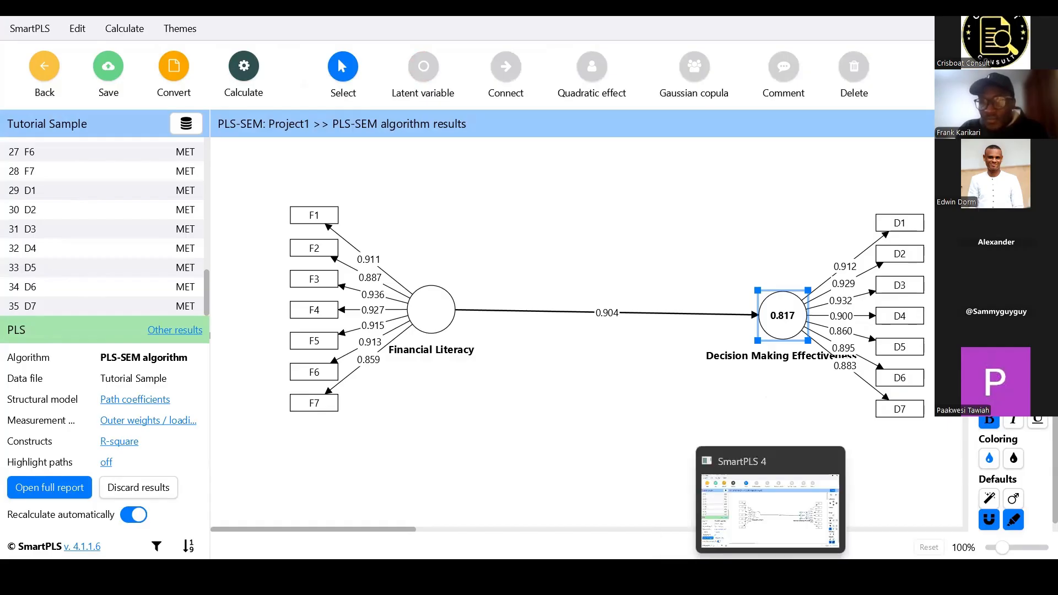
# Switch to the PowerPoint measurement model slide and highlight "Fornell-Larcker criterion" in the discriminant validity box.
pyautogui.click(770, 573)
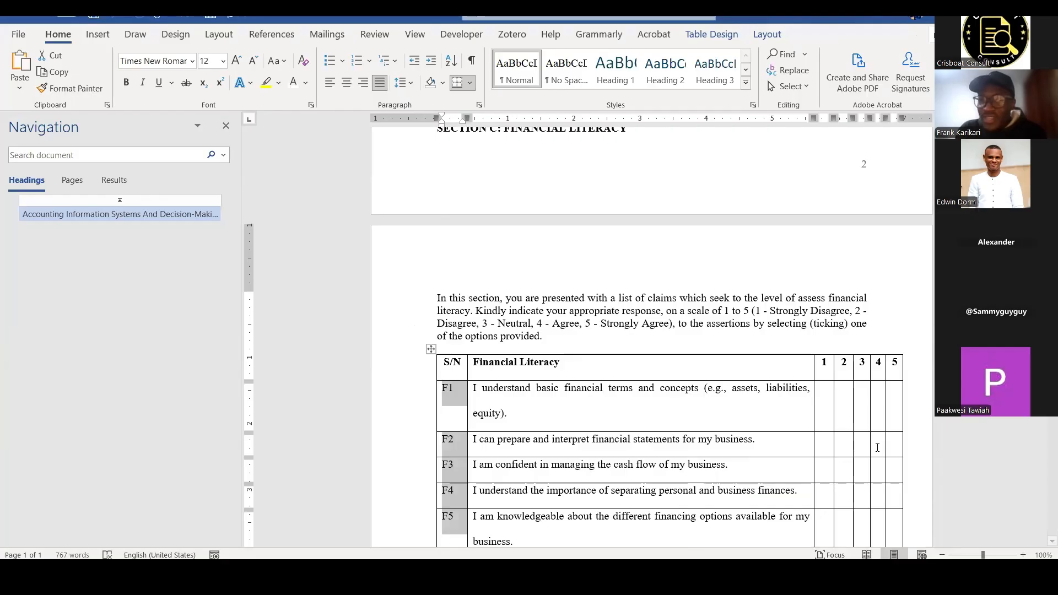
pyautogui.click(740, 578)
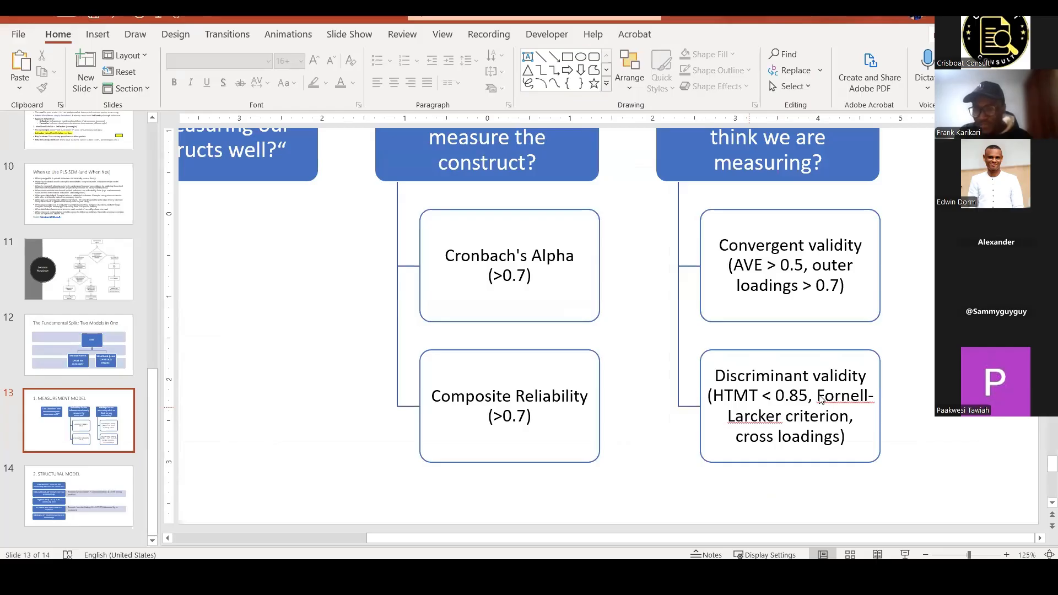
pyautogui.tripleClick(843, 402)
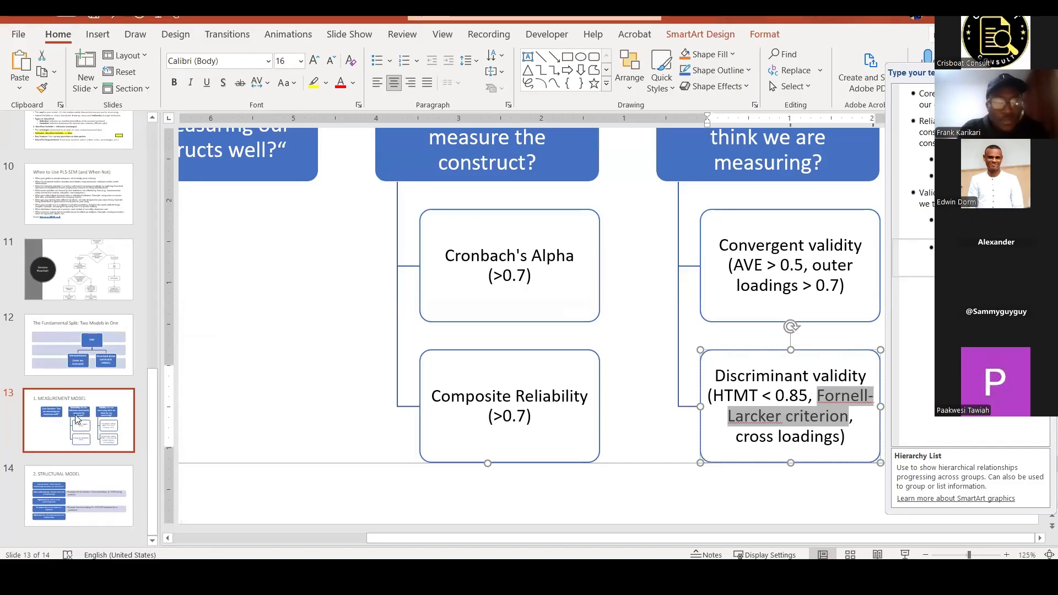
# Switch to the SmartPLS report, collapse construct reliability and validity, and open the heterotrait-monotrait ratio (HTMT) matrix under discriminant validity.
pyautogui.hotkey('alt', 'Tab')
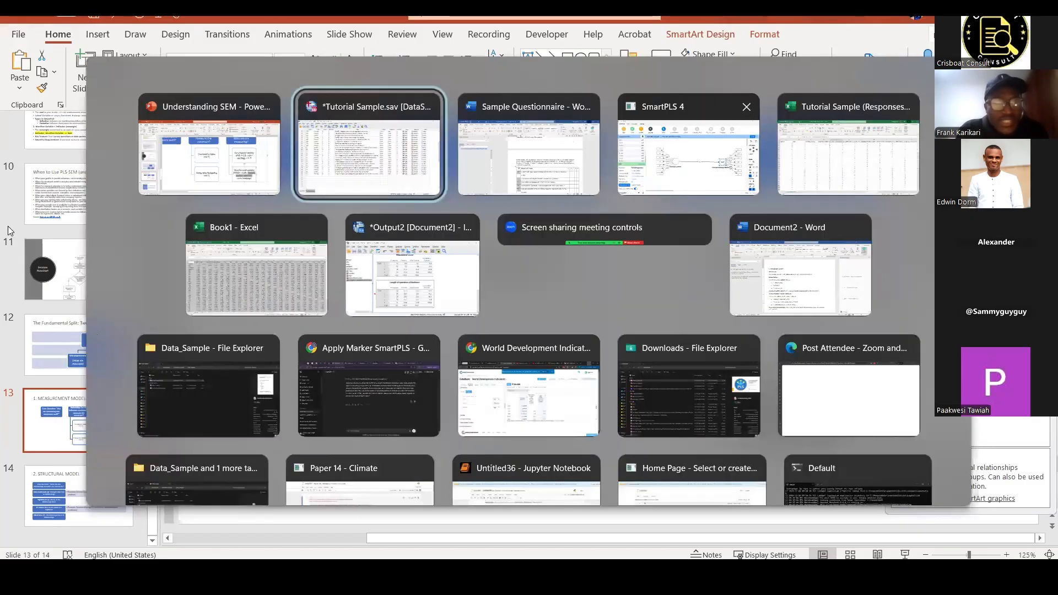
pyautogui.hotkey('alt', 'Tab')
pyautogui.hotkey('alt', 'Tab')
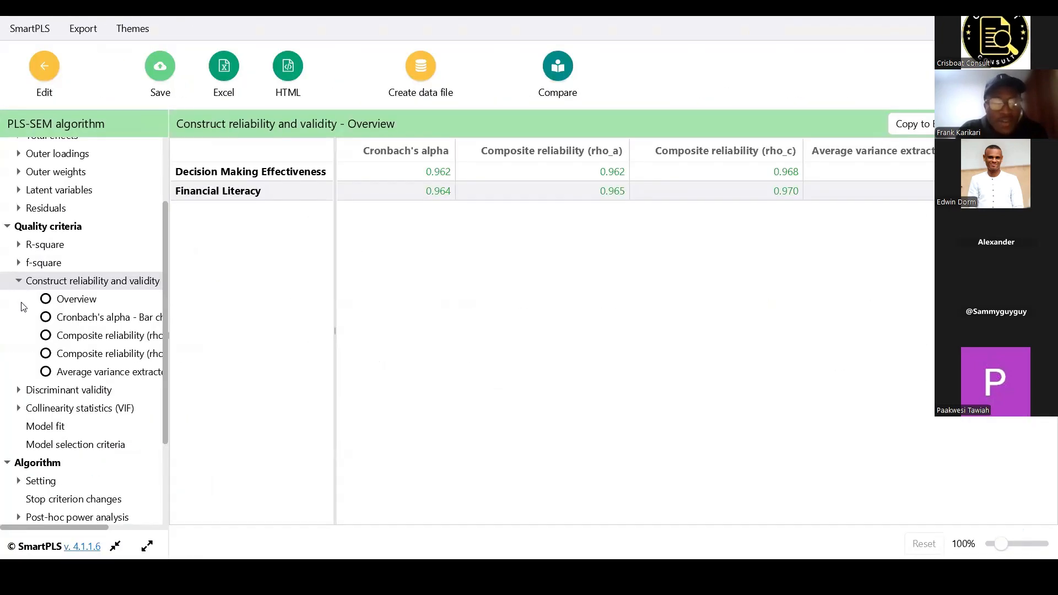
pyautogui.click(18, 282)
pyautogui.click(19, 302)
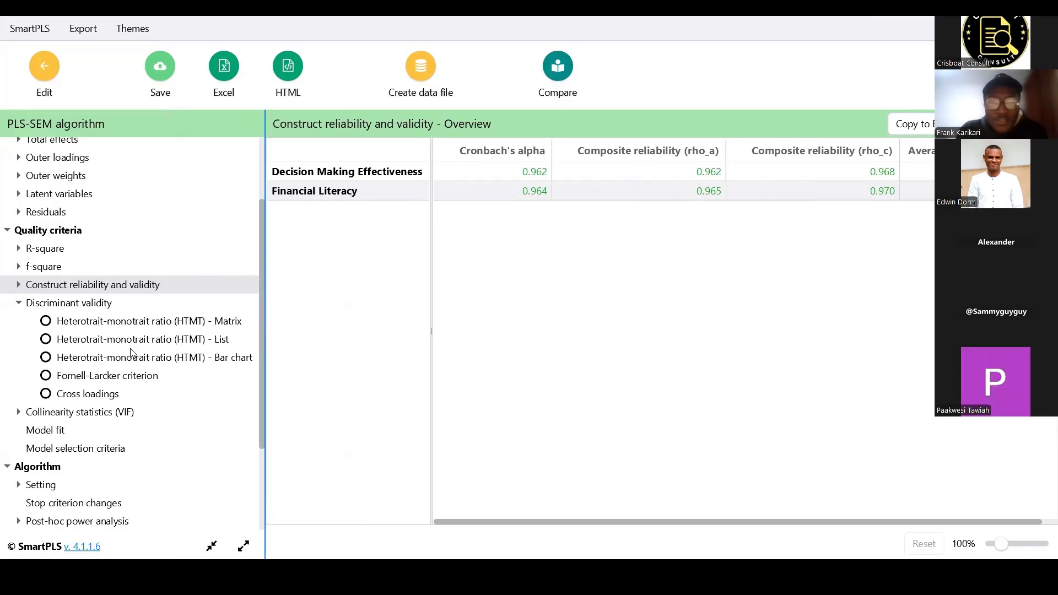
pyautogui.click(109, 327)
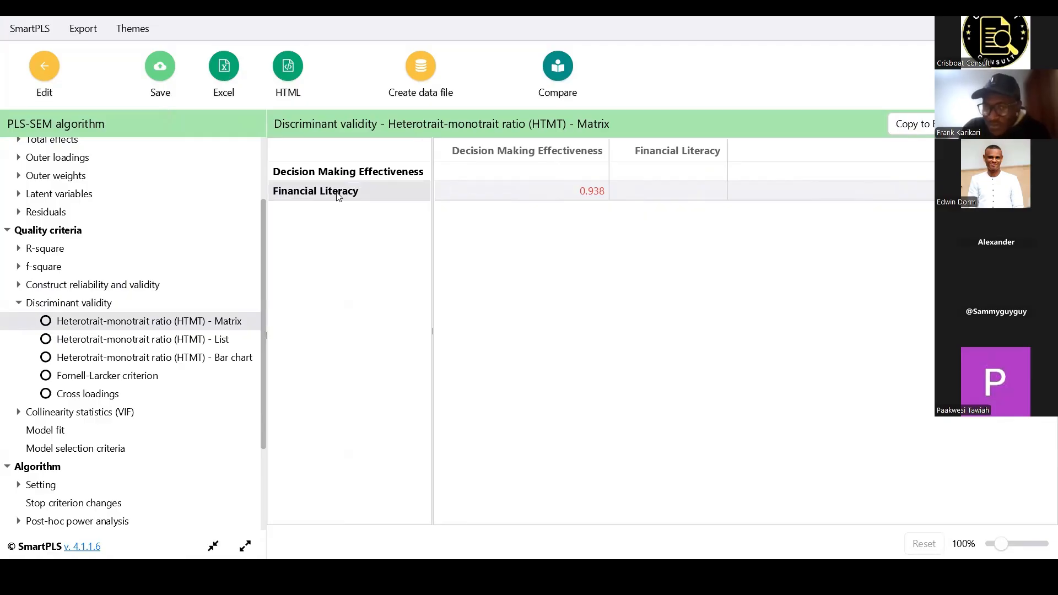
# Sort the HTMT matrix by Decision Making Effectiveness in descending and ascending order, and select the Financial Literacy ratio.
pyautogui.click(518, 152)
pyautogui.click(537, 153)
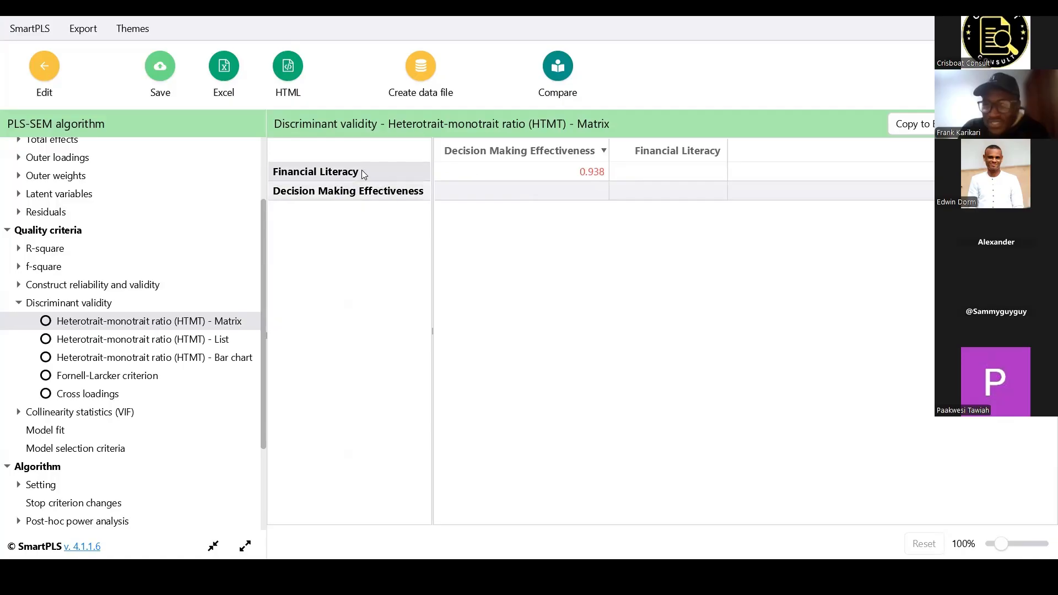
pyautogui.click(583, 156)
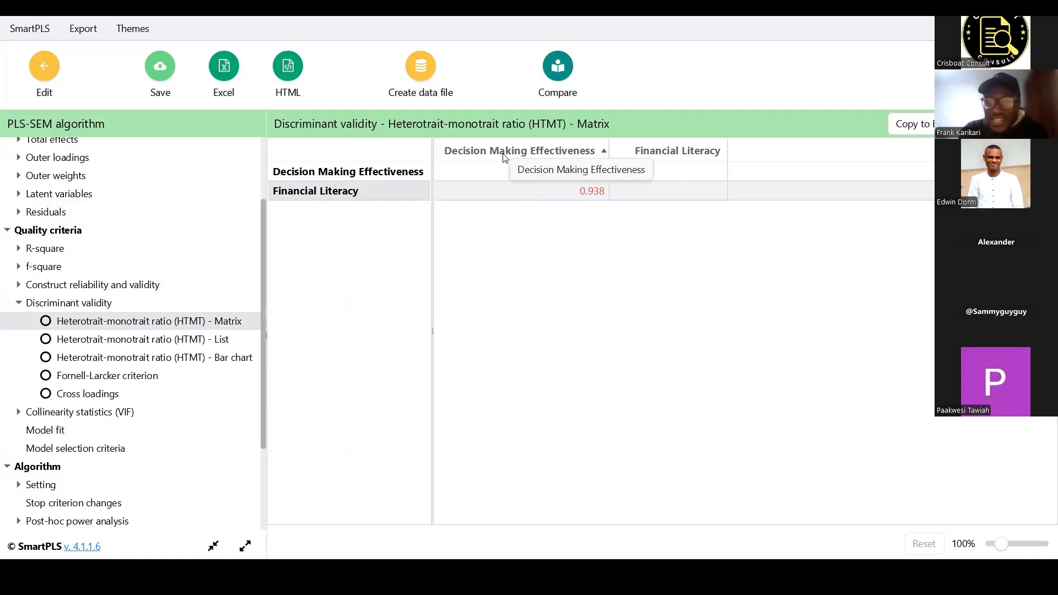
pyautogui.click(592, 193)
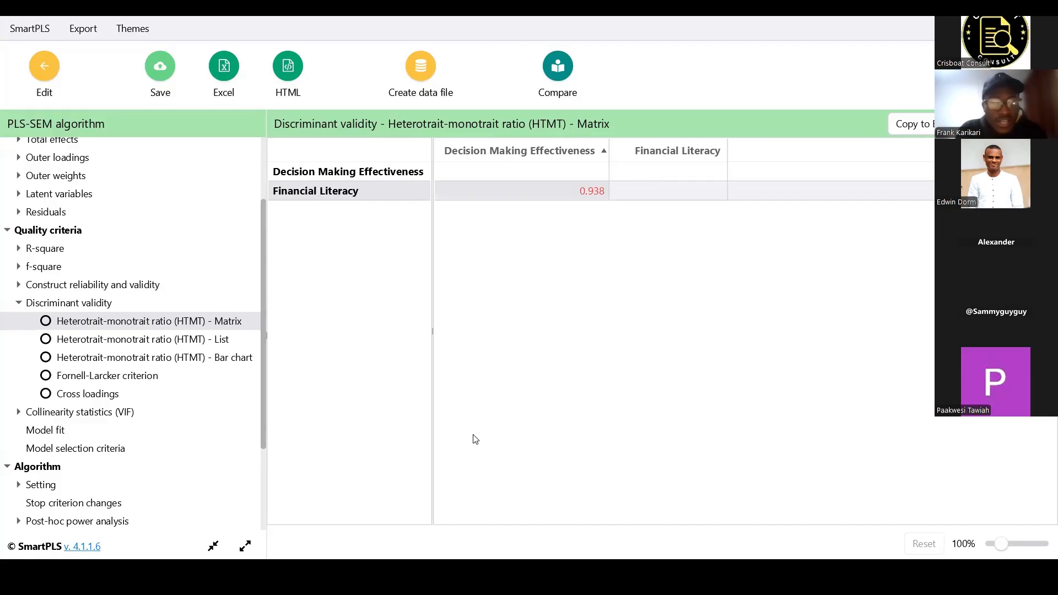
# Open the Fornell-Larcker criterion table and highlight the Financial Literacy row's values under both constructs.
pyautogui.click(81, 381)
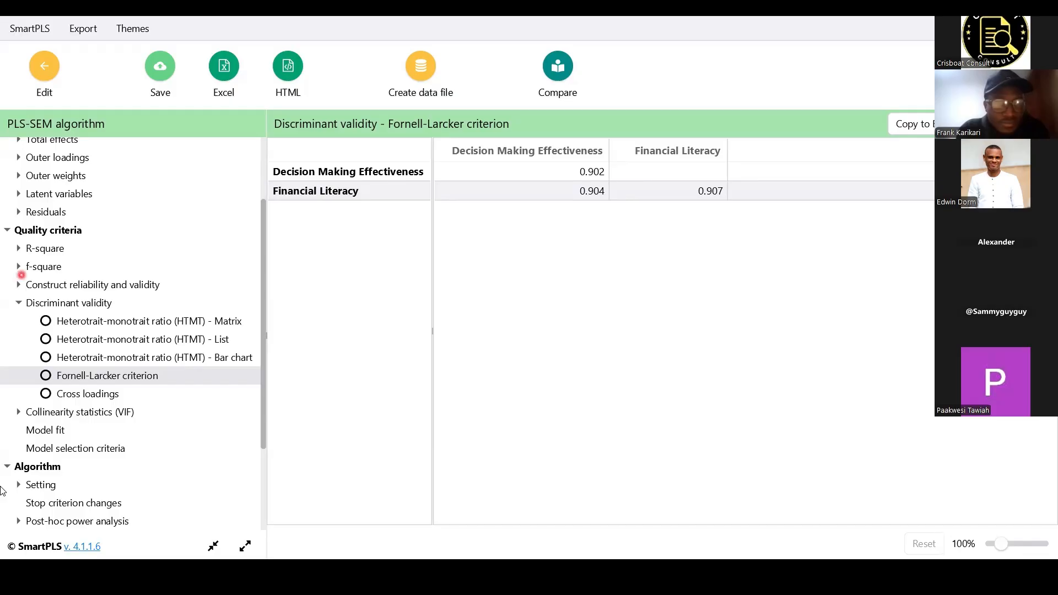
pyautogui.click(717, 193)
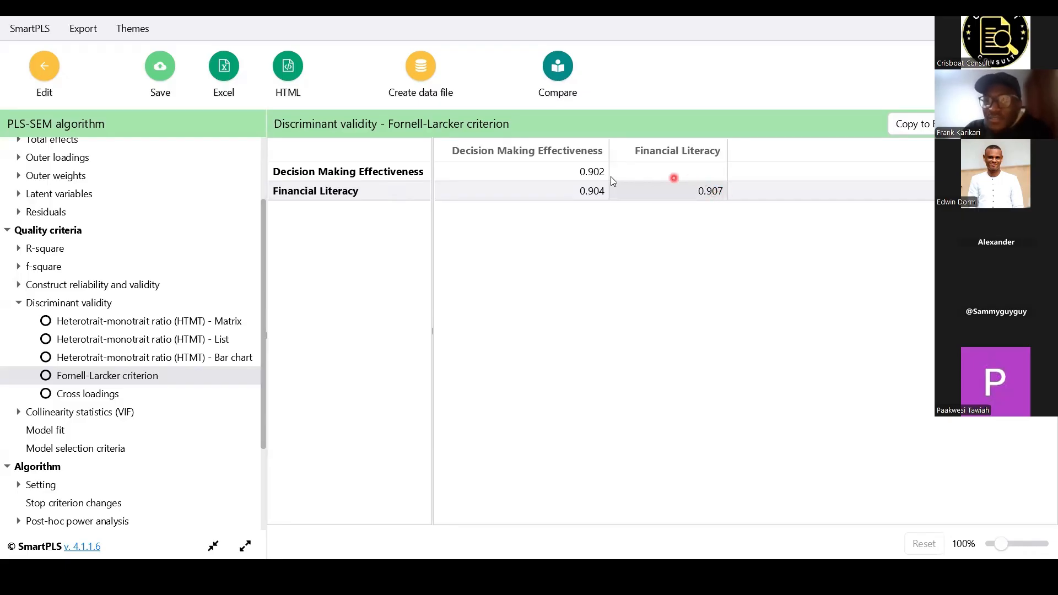
pyautogui.click(579, 197)
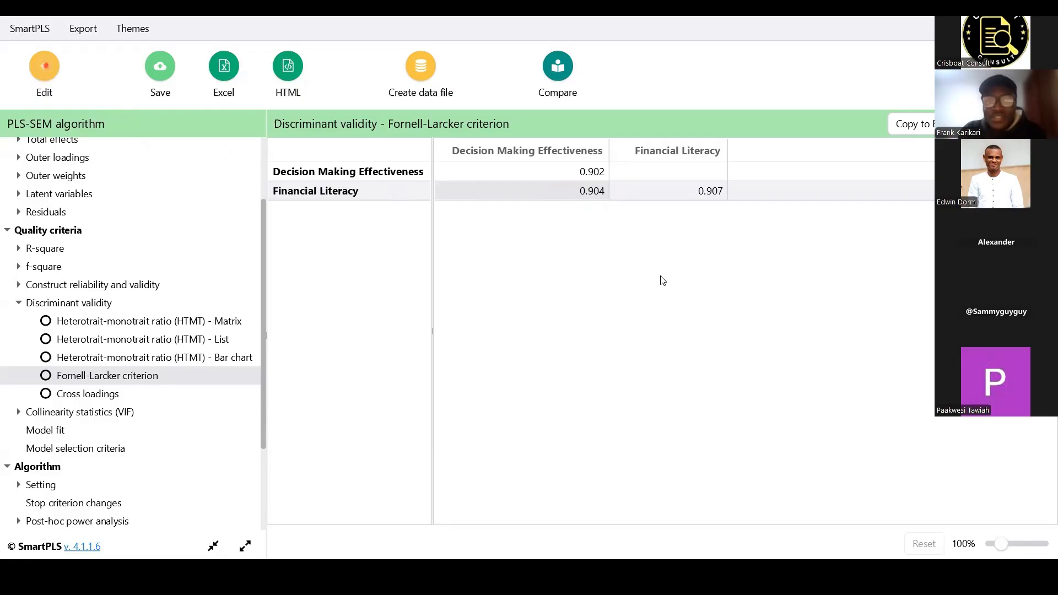
# Check the path model diagram, reopen the full report, and highlight Financial Literacy's diagonal value in the Fornell-Larcker table.
pyautogui.click(45, 66)
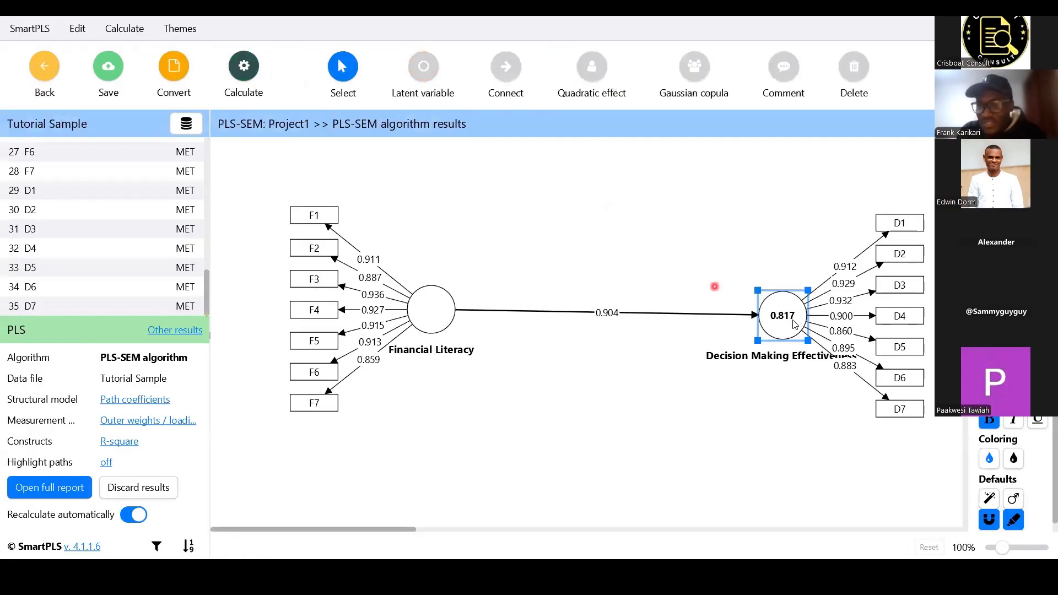
pyautogui.moveTo(794, 327)
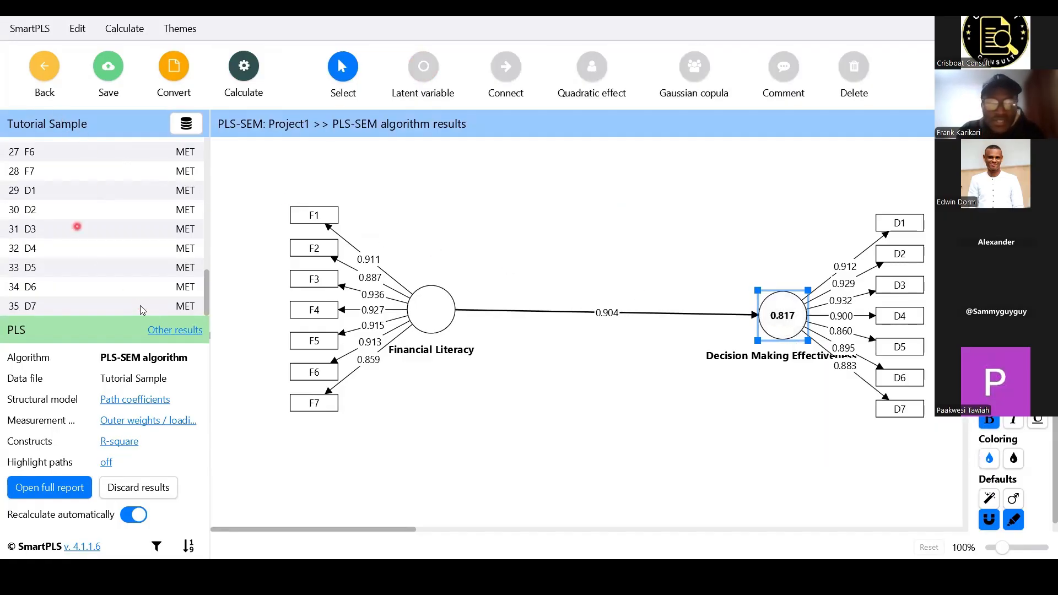
pyautogui.click(71, 493)
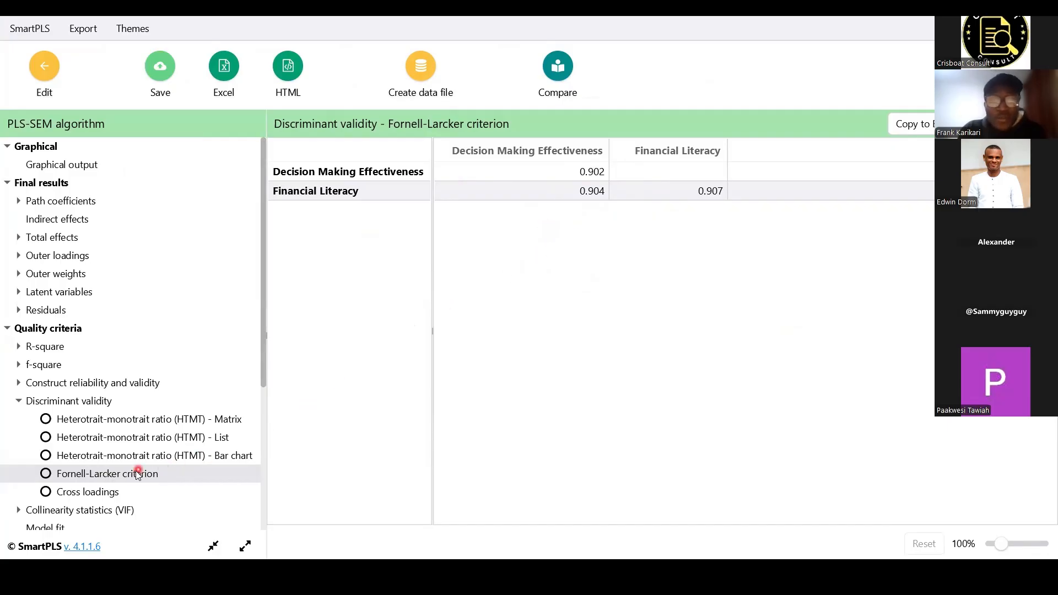
pyautogui.click(723, 198)
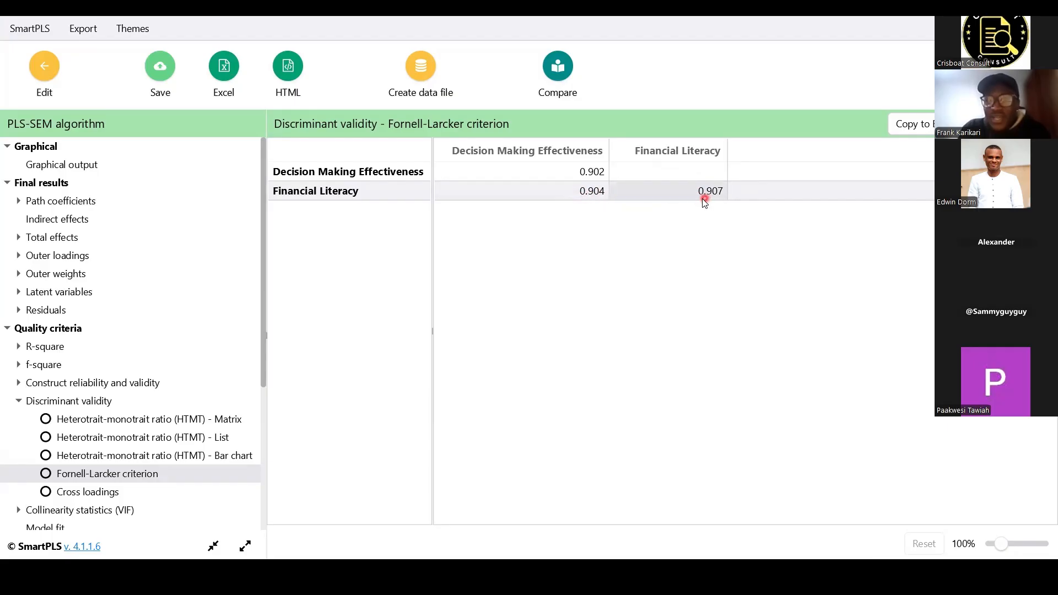
# Open the cross loadings table and highlight the loadings of D1 to D7 on Decision Making Effectiveness.
pyautogui.click(115, 495)
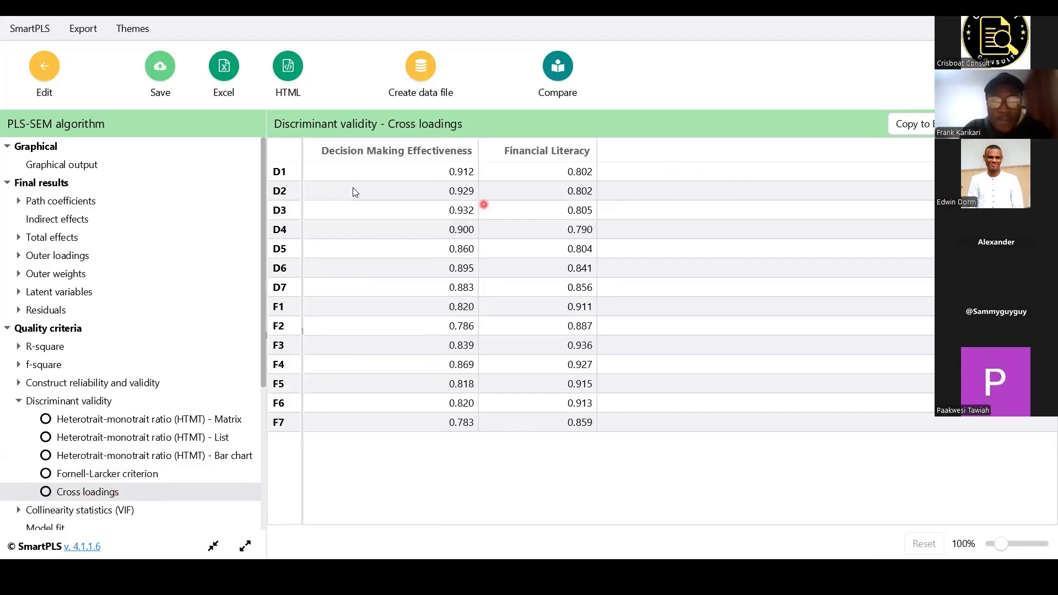
pyautogui.moveTo(472, 175); pyautogui.dragTo(475, 269)
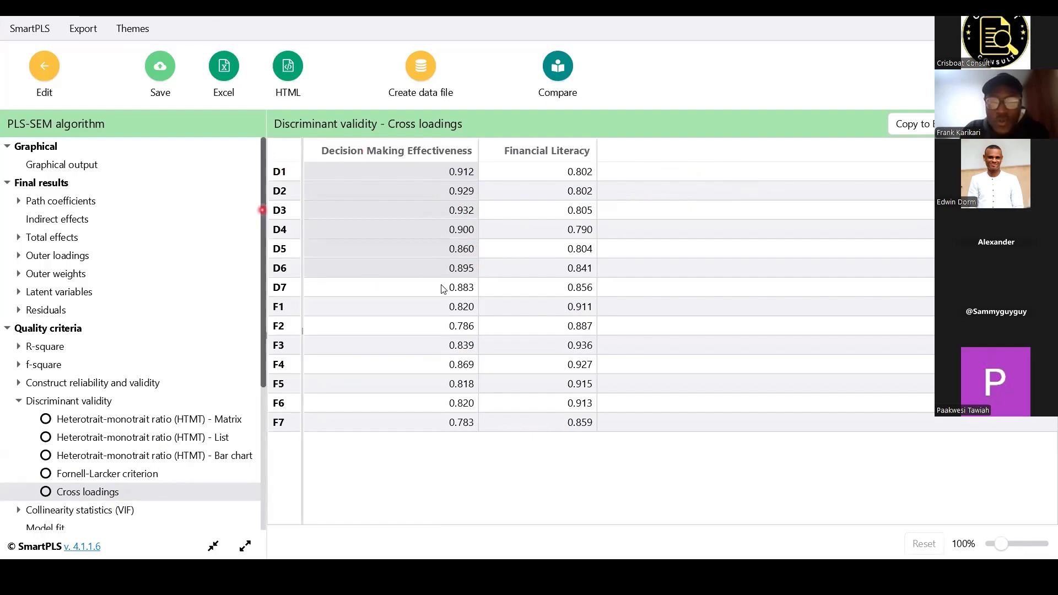
pyautogui.moveTo(435, 172); pyautogui.dragTo(434, 286)
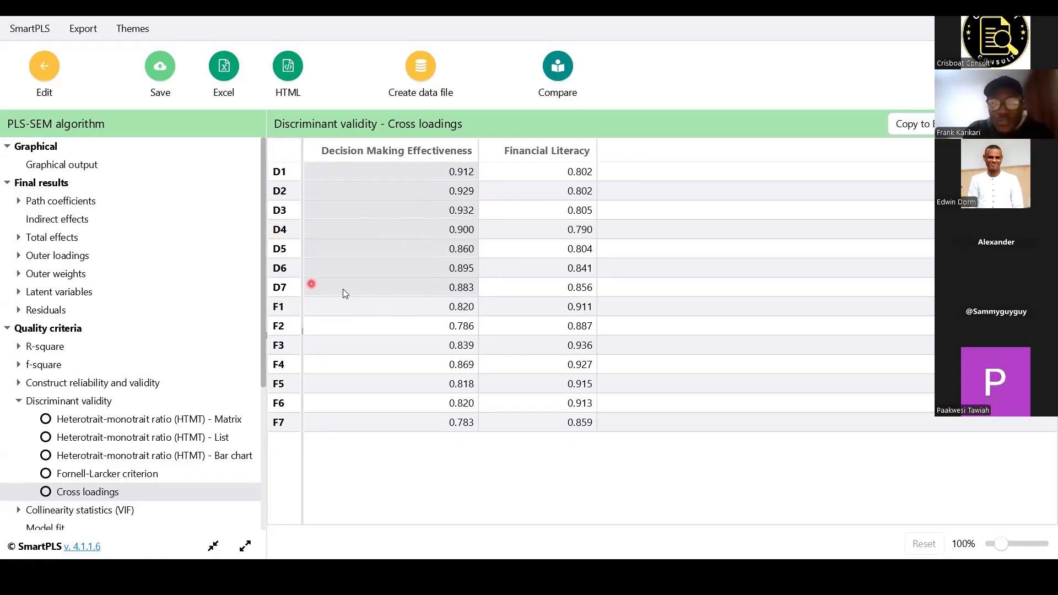
# Highlight the loadings of D1 to D7 under both constructs, and sort the cross loadings by Decision Making Effectiveness in ascending and descending order.
pyautogui.moveTo(573, 173); pyautogui.dragTo(591, 291)
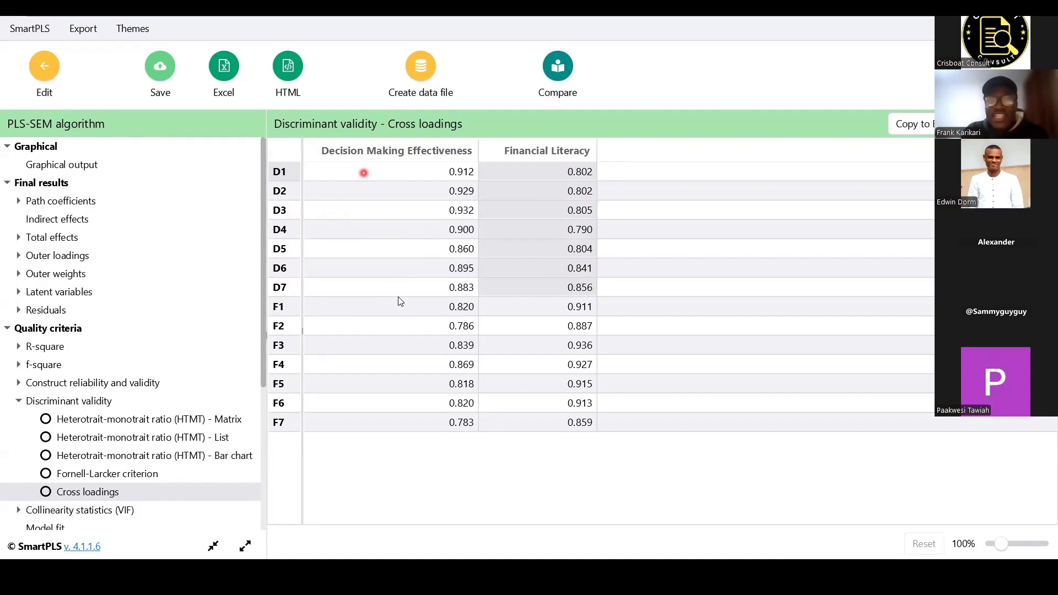
pyautogui.moveTo(364, 173); pyautogui.dragTo(398, 279)
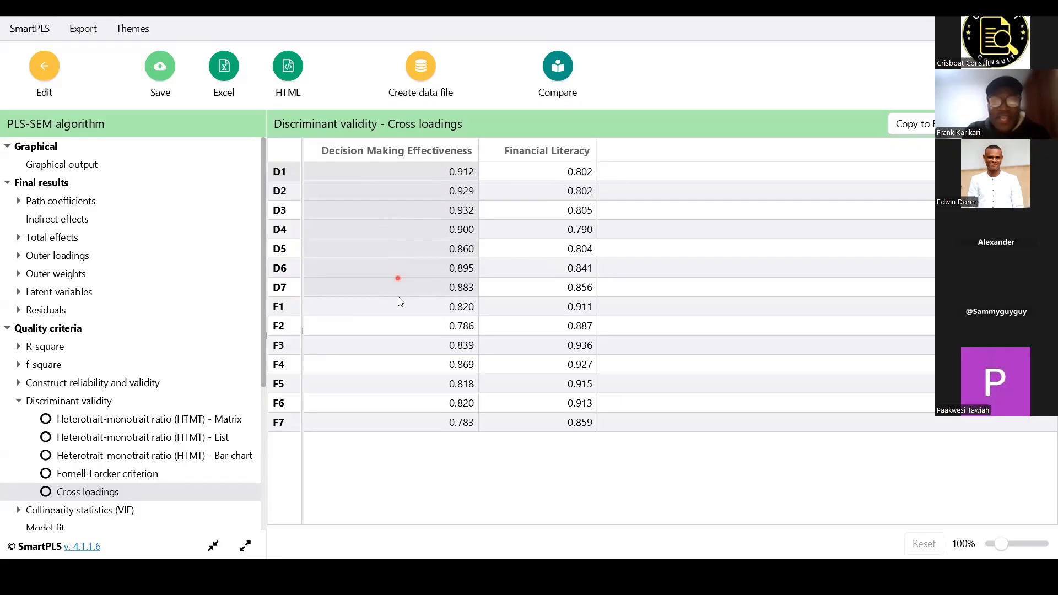
pyautogui.click(463, 151)
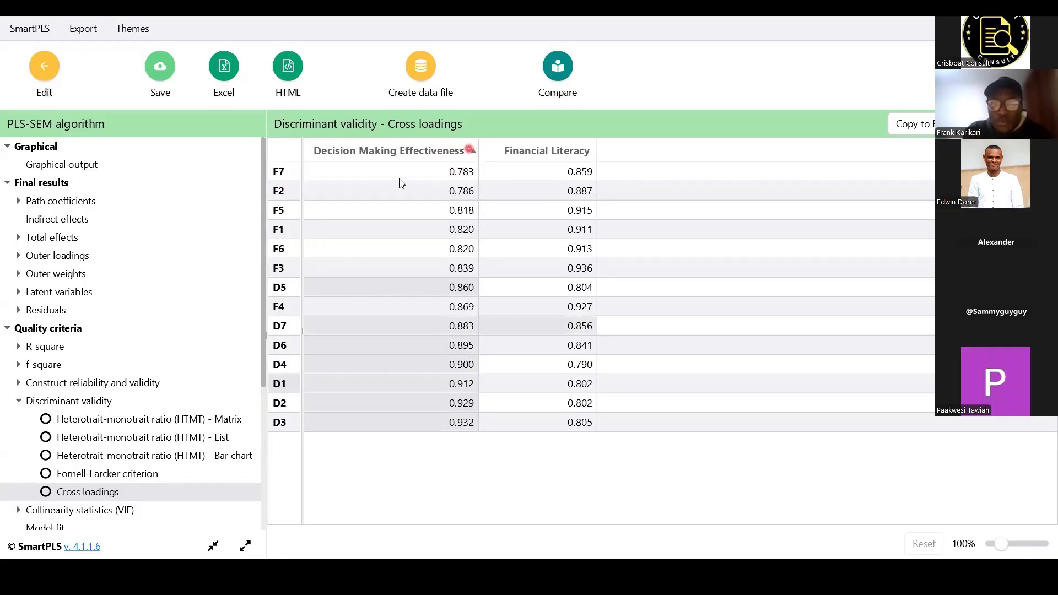
pyautogui.click(435, 152)
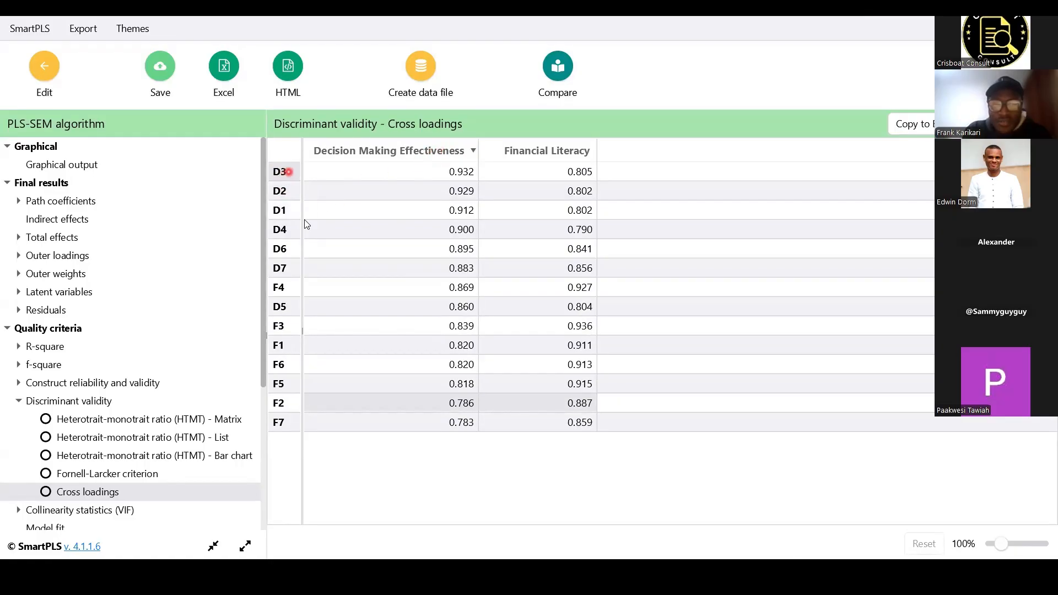
pyautogui.moveTo(420, 174); pyautogui.dragTo(425, 269)
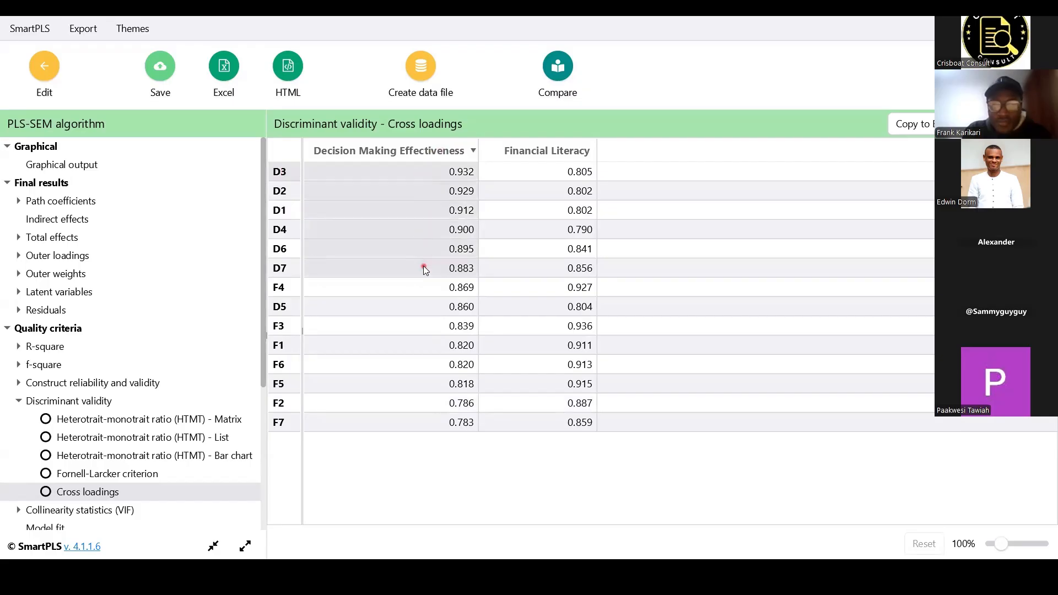
pyautogui.moveTo(439, 268); pyautogui.dragTo(463, 266)
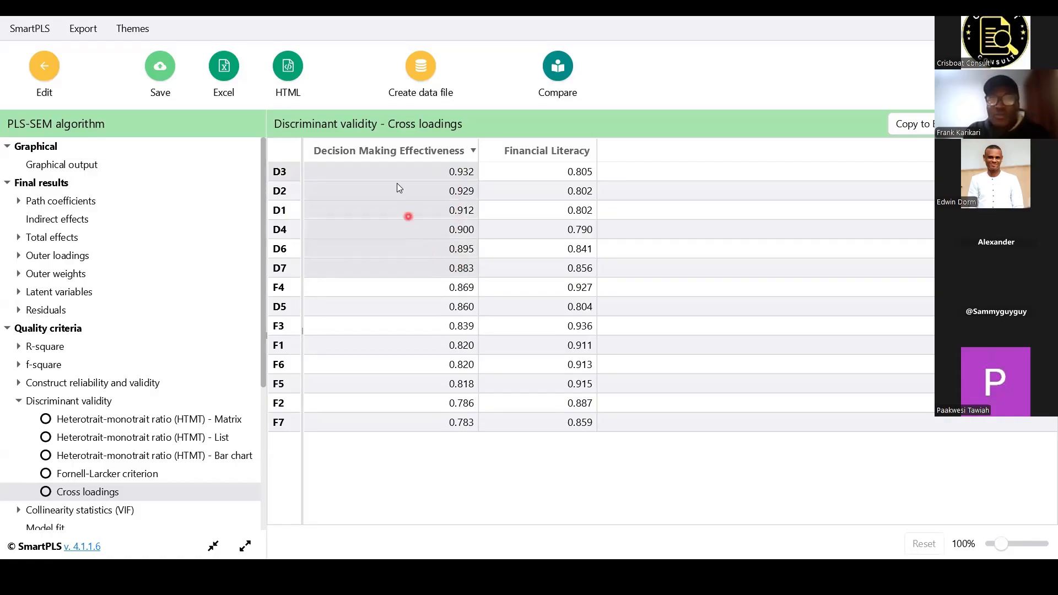
pyautogui.click(570, 173)
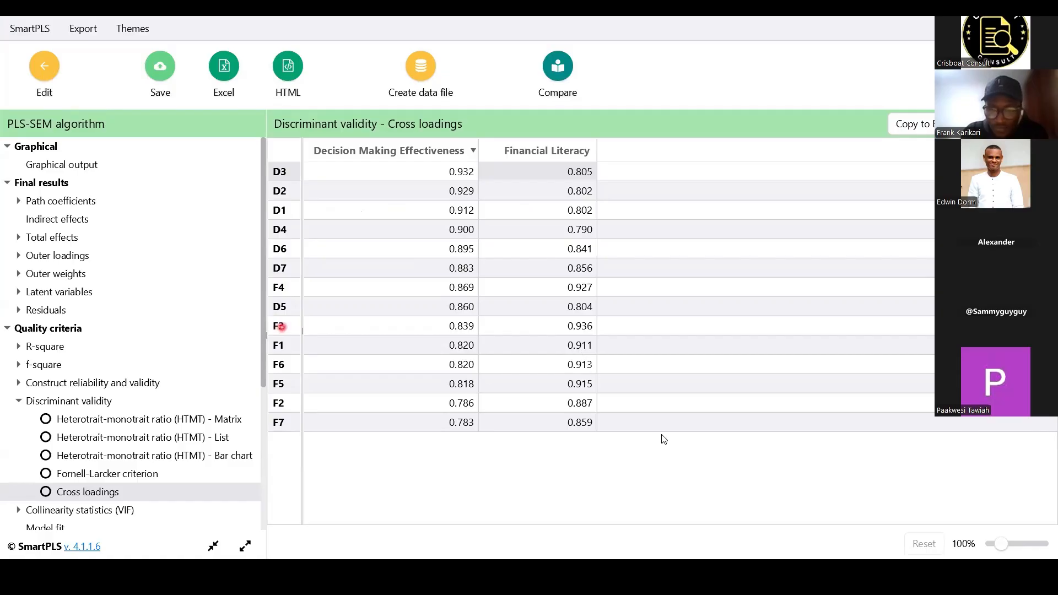
# Check the path model diagram, reopen the full report, and highlight the loadings of F1 to F7 on Decision Making Effectiveness.
pyautogui.click(52, 75)
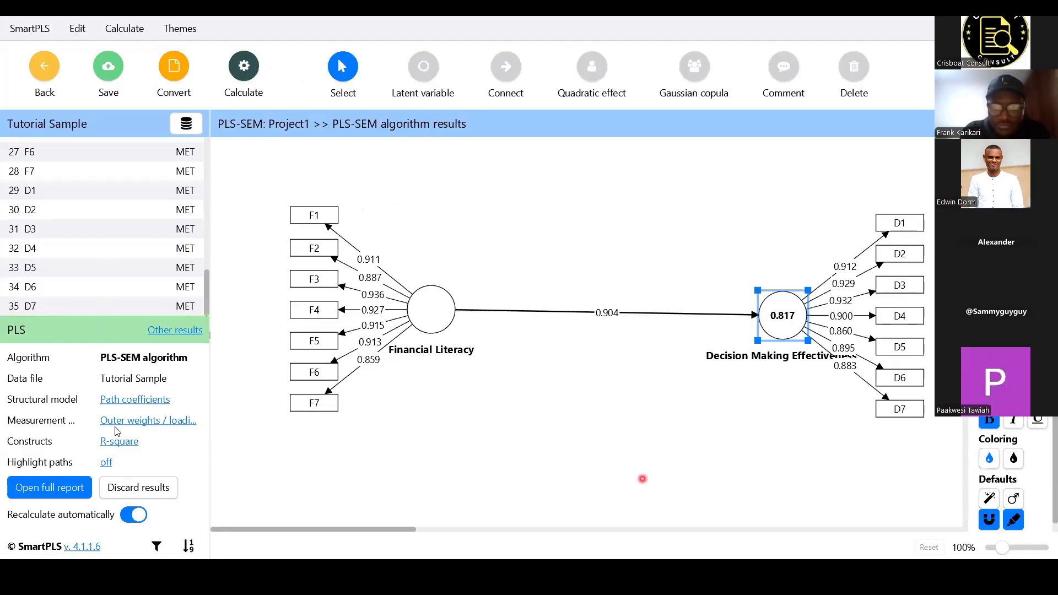
pyautogui.click(74, 493)
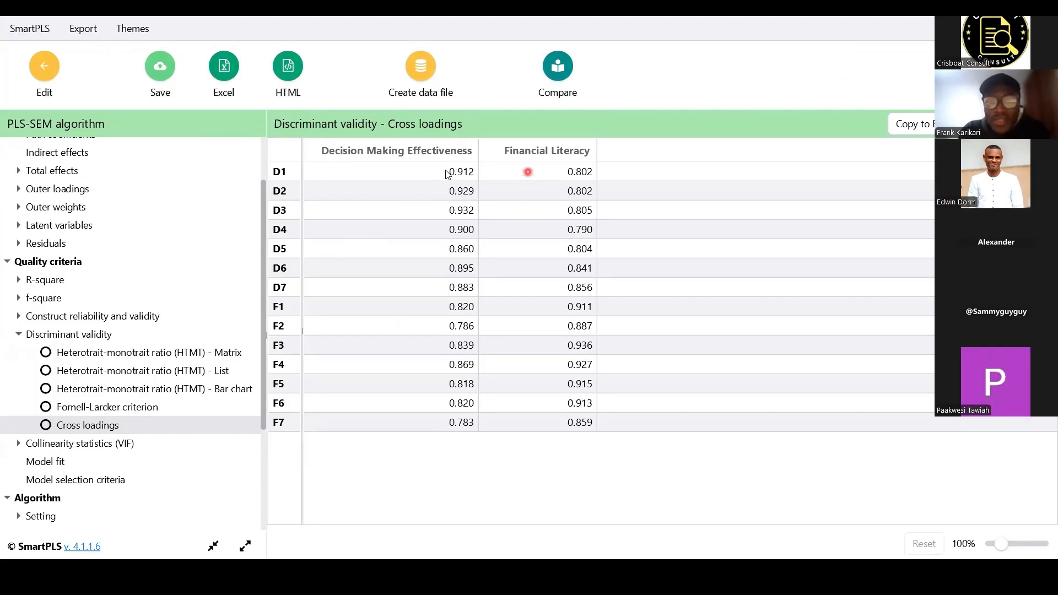
pyautogui.click(378, 314)
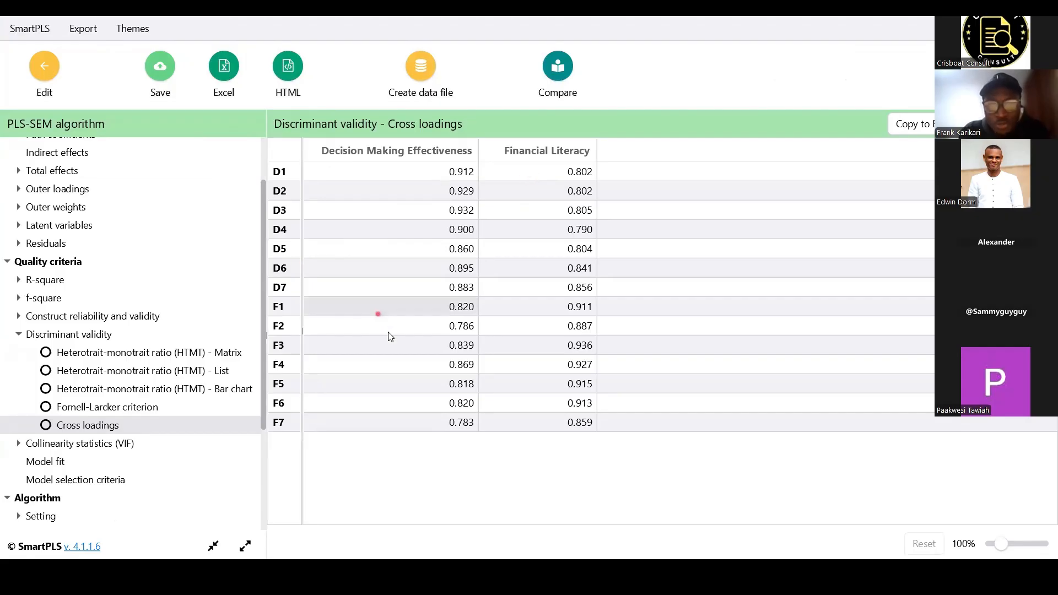
pyautogui.moveTo(391, 337); pyautogui.dragTo(407, 432)
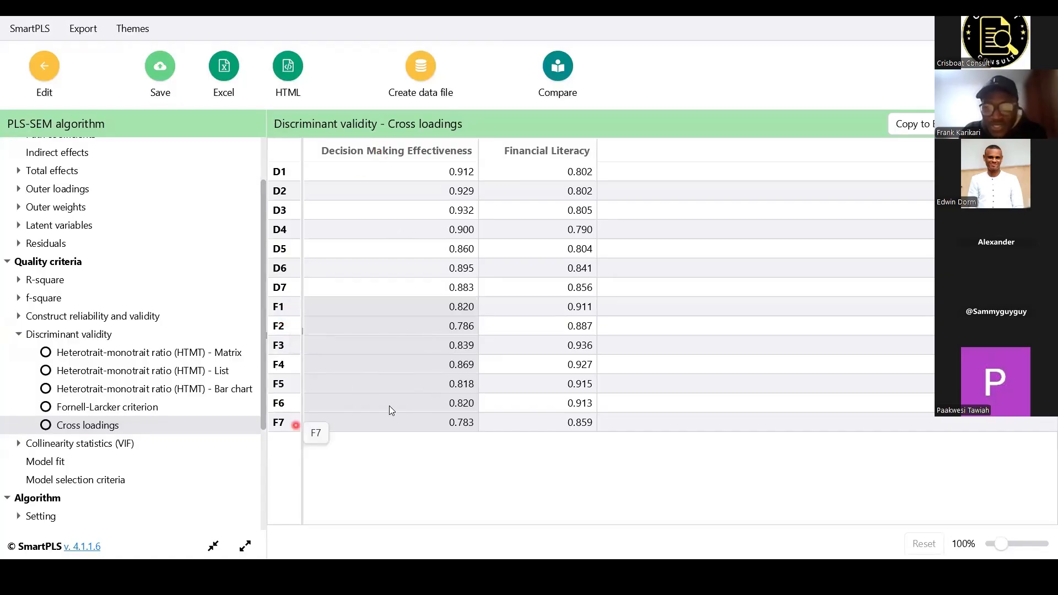
# Recheck the path model, reopen the report, and examine the F1 to F3 cross loadings, selecting values under both constructs.
pyautogui.click(566, 153)
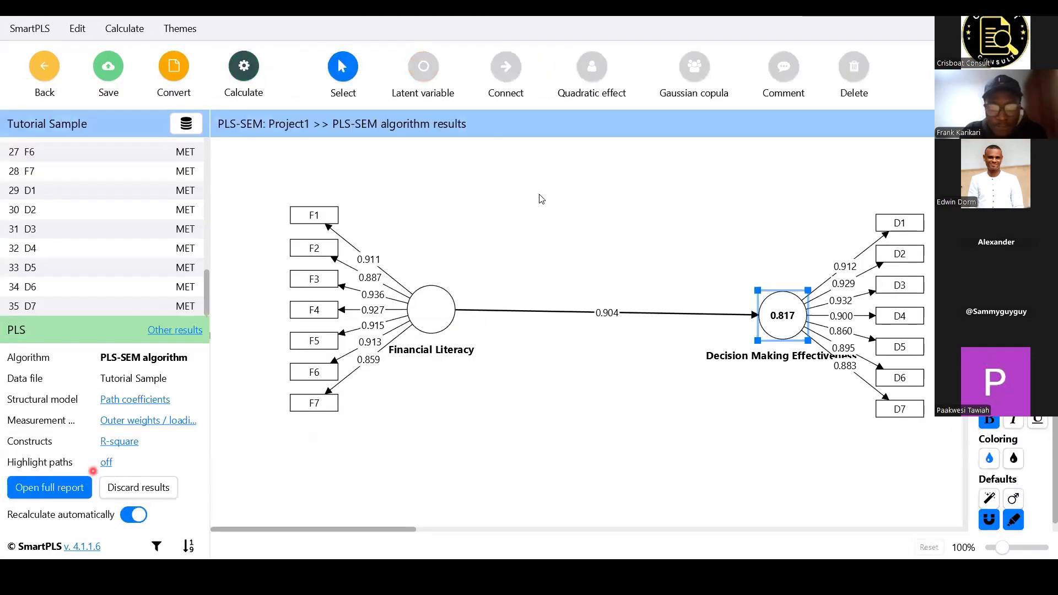
pyautogui.click(75, 486)
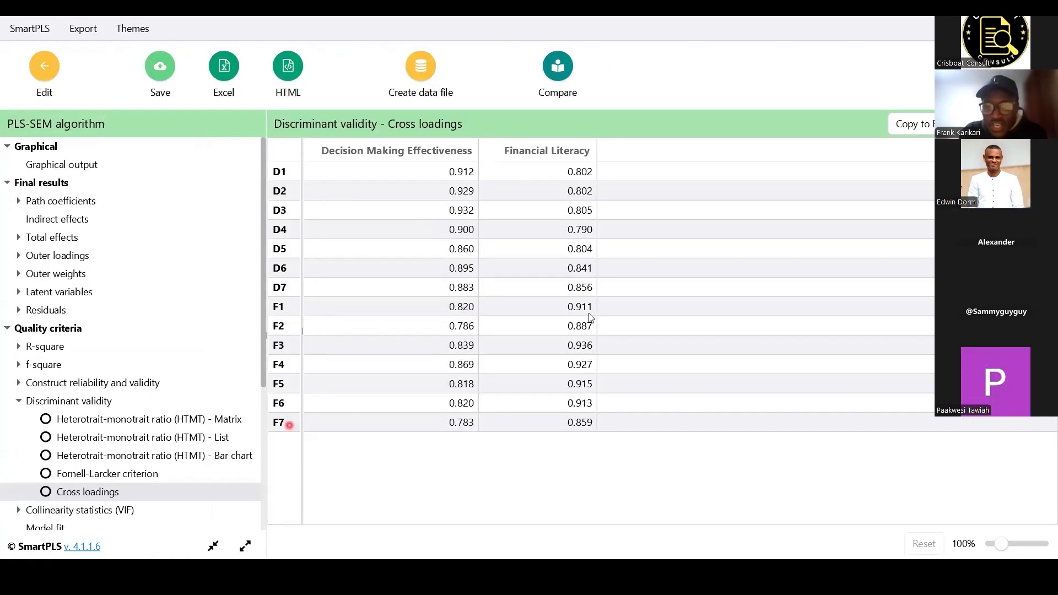
pyautogui.click(589, 312)
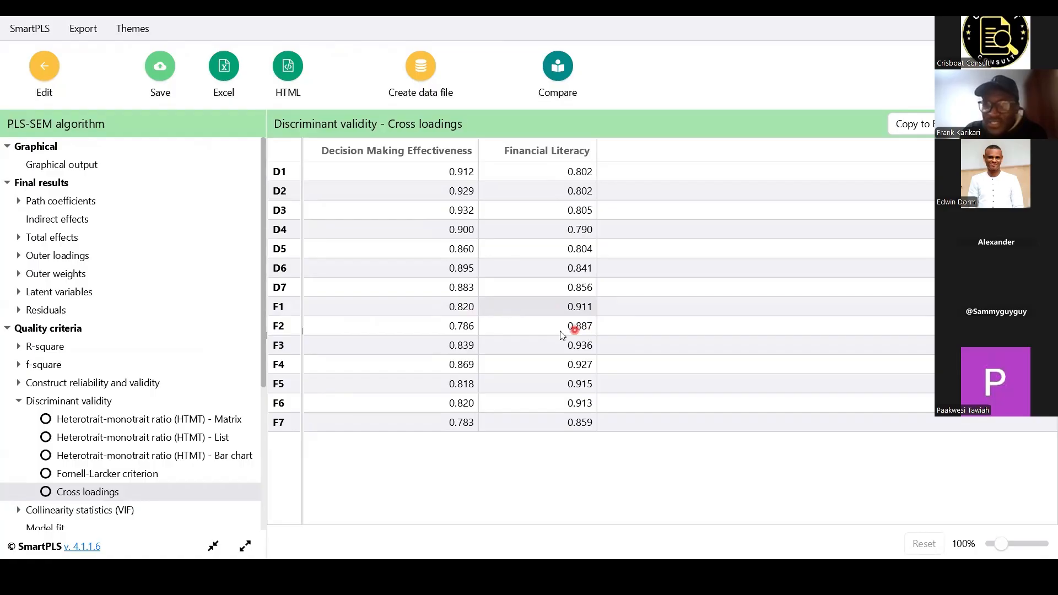
pyautogui.click(463, 337)
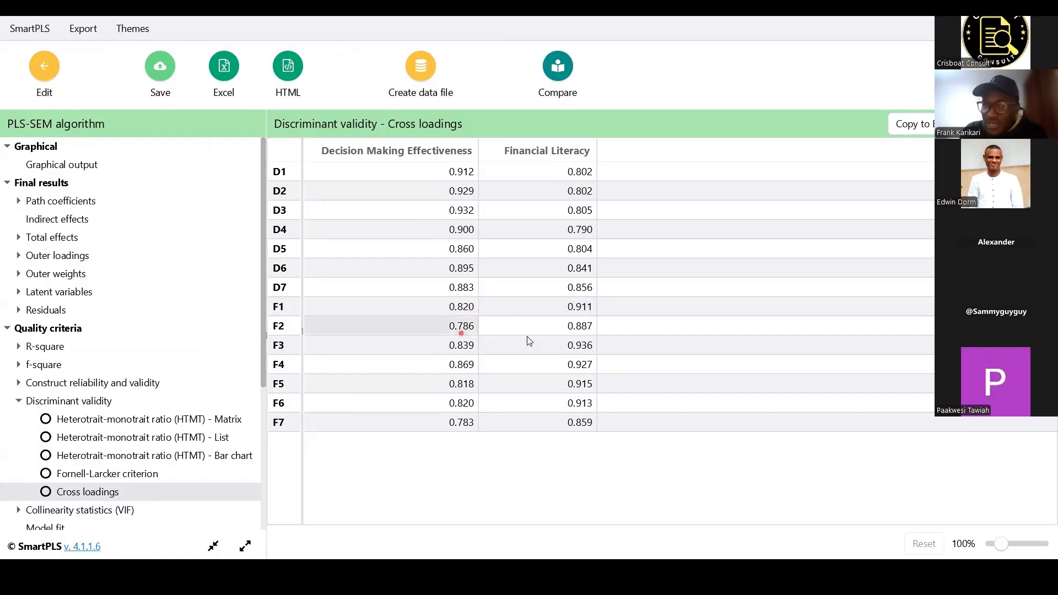
pyautogui.click(577, 351)
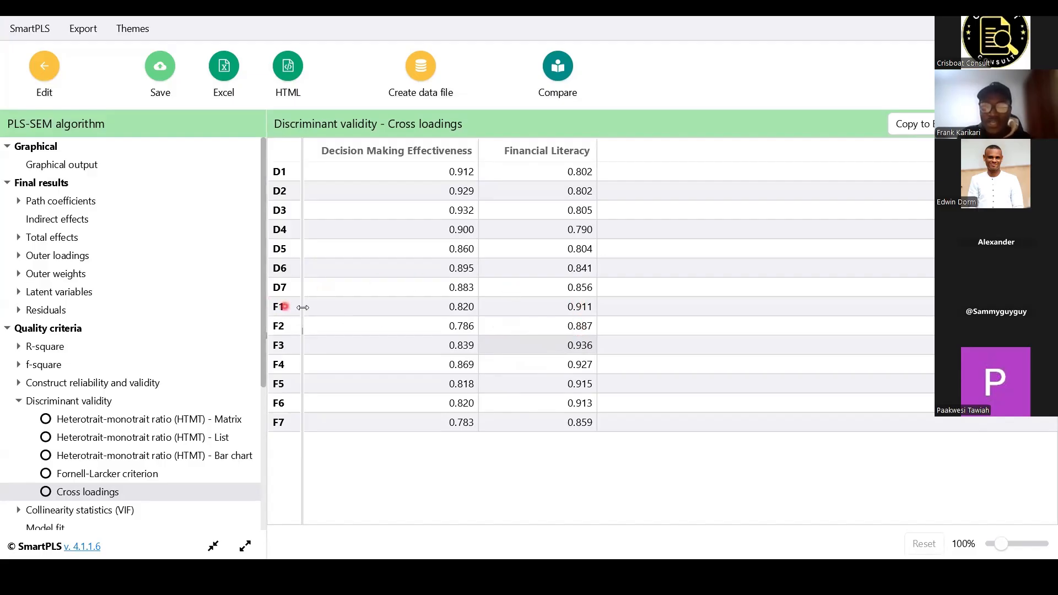
# Compare F1's loading on Financial Literacy with its loading on Decision Making Effectiveness.
pyautogui.click(584, 311)
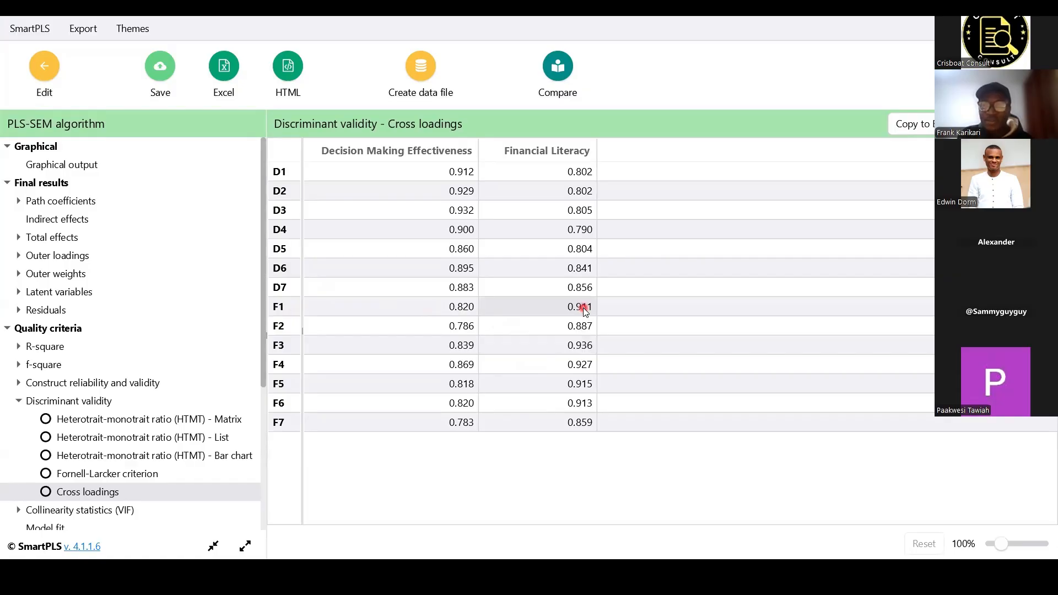
pyautogui.click(452, 311)
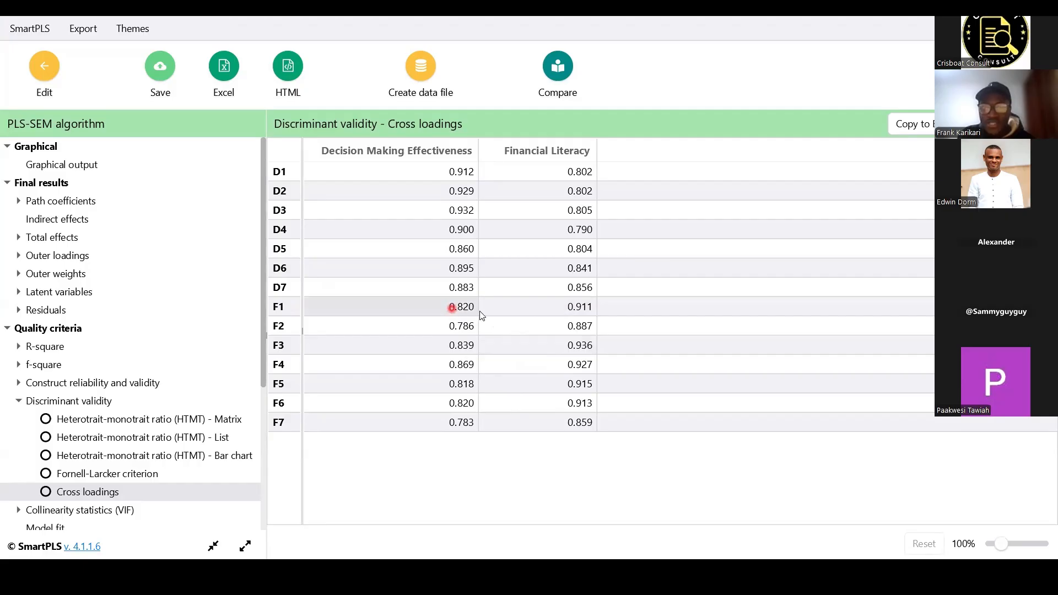
pyautogui.click(577, 312)
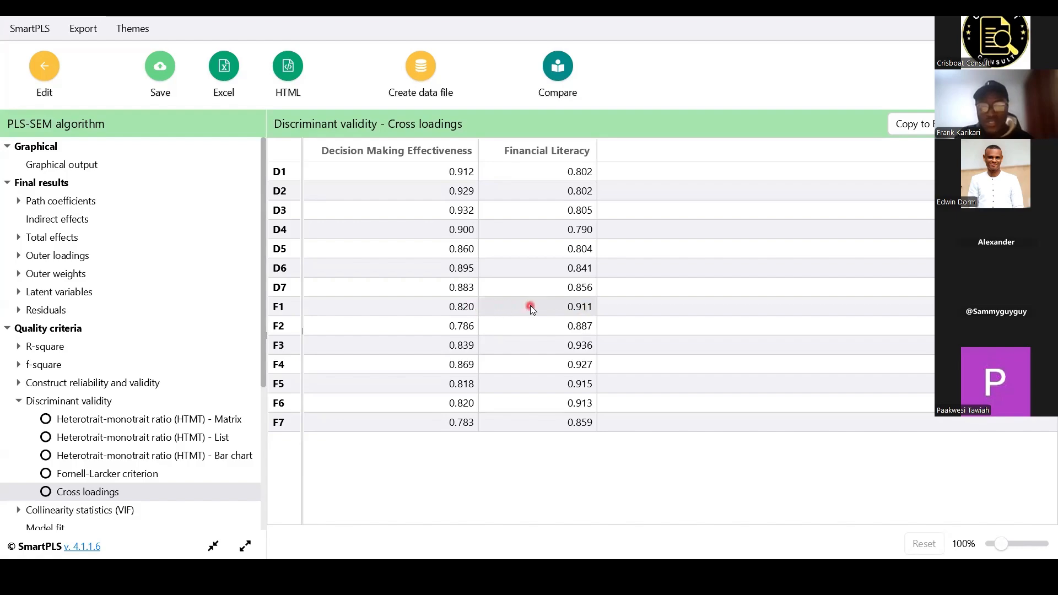
pyautogui.click(464, 306)
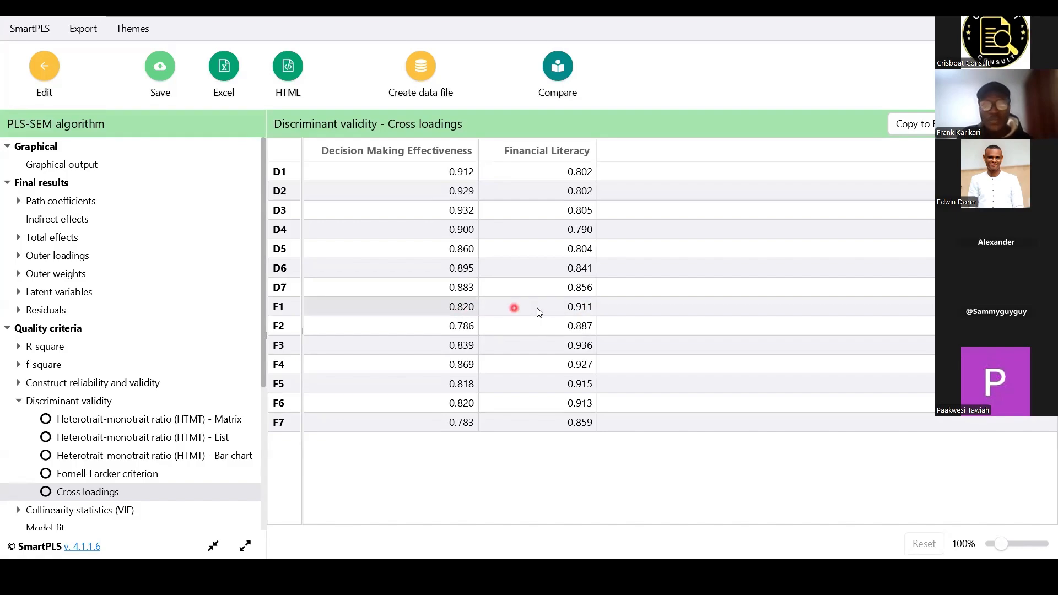
# Select the Financial Literacy ratio in the HTMT matrix, and compare the D1 and F1 loadings on both constructs in the cross loadings table.
pyautogui.click(210, 419)
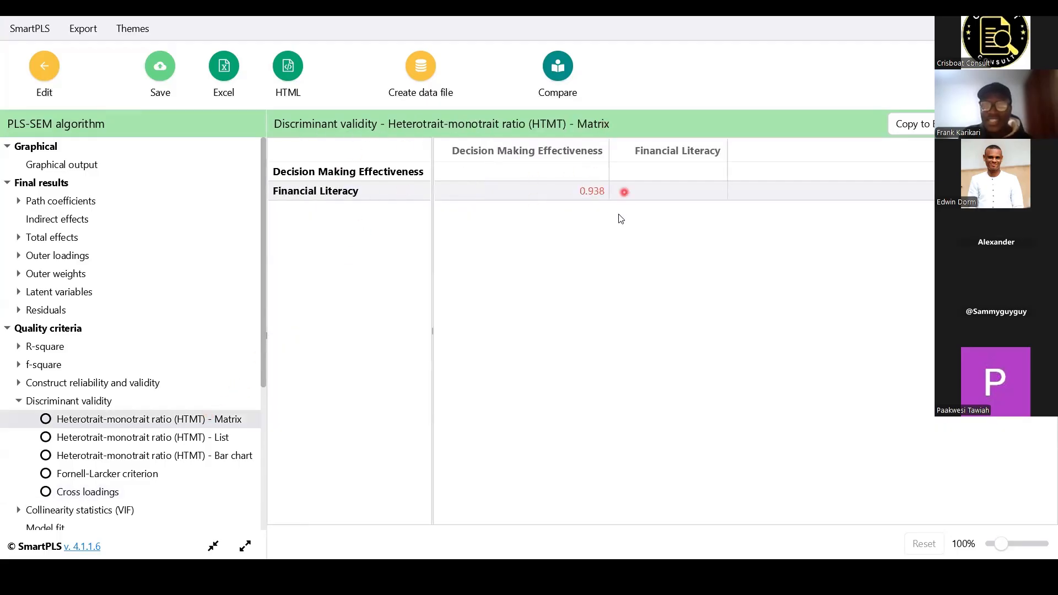
pyautogui.click(599, 196)
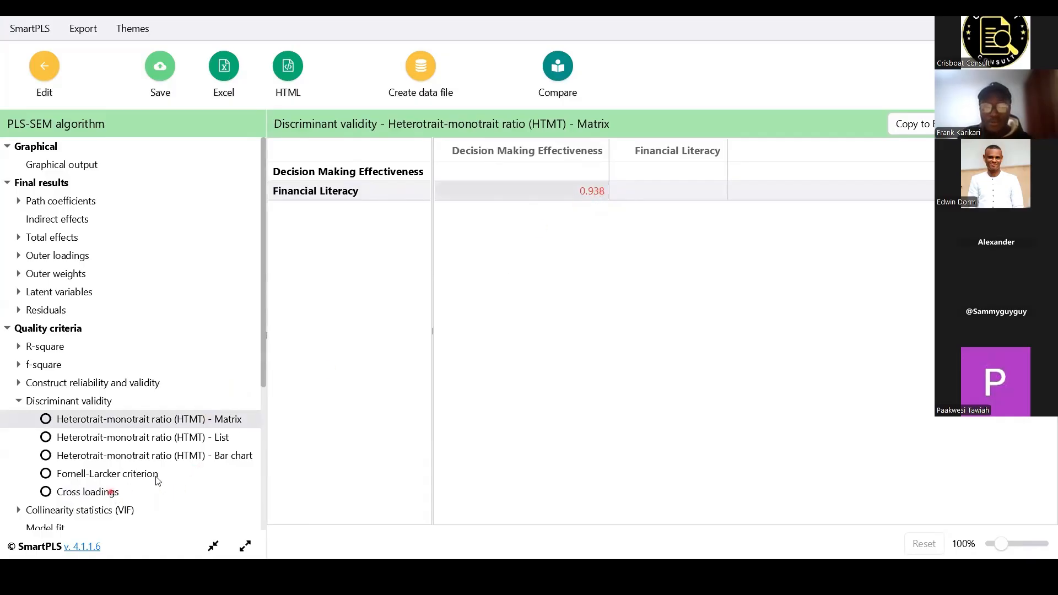
pyautogui.click(124, 491)
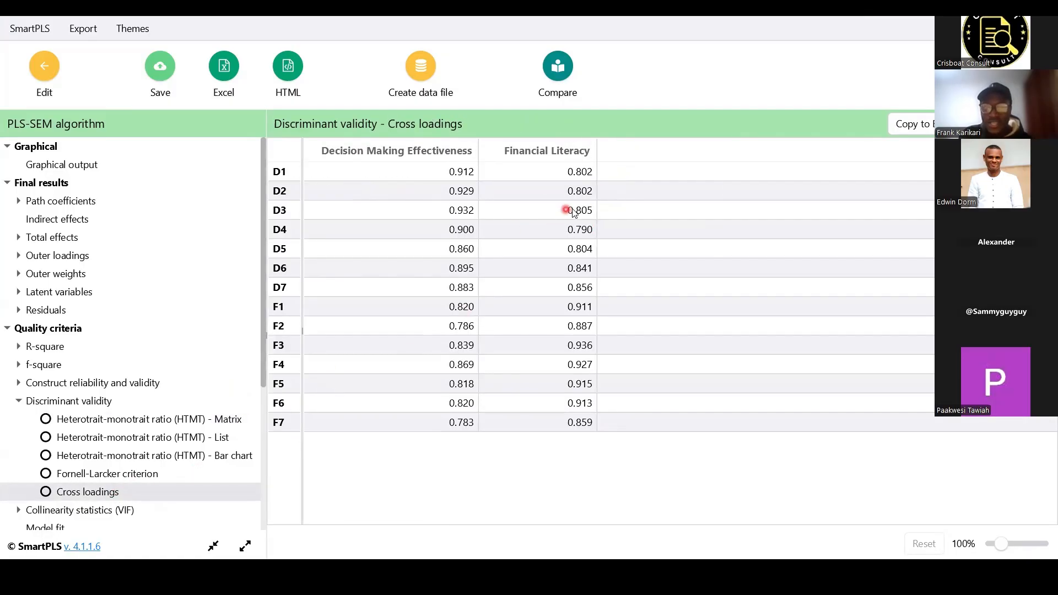
pyautogui.click(477, 172)
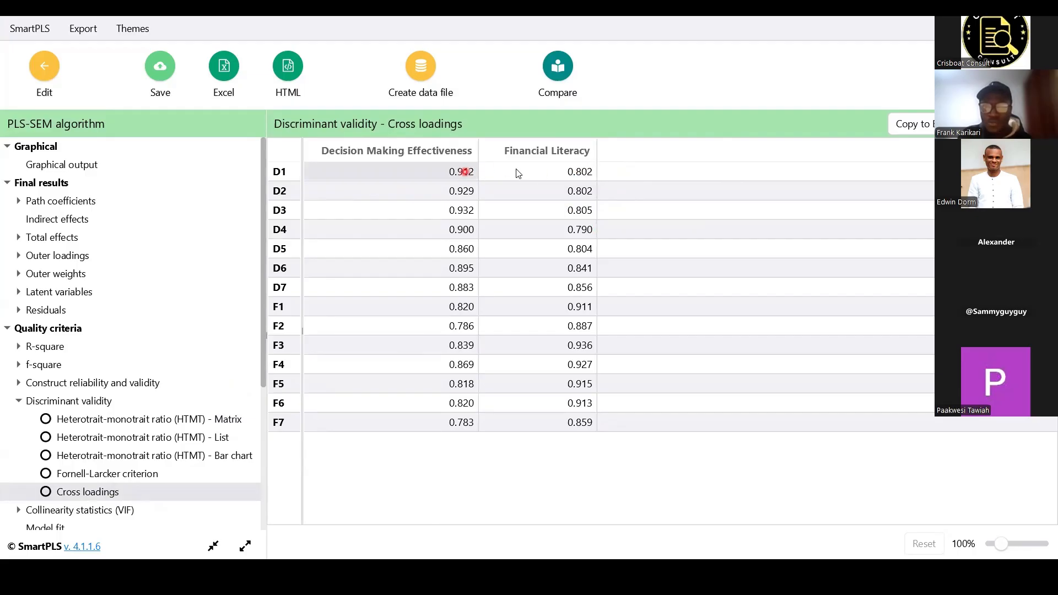
pyautogui.click(588, 176)
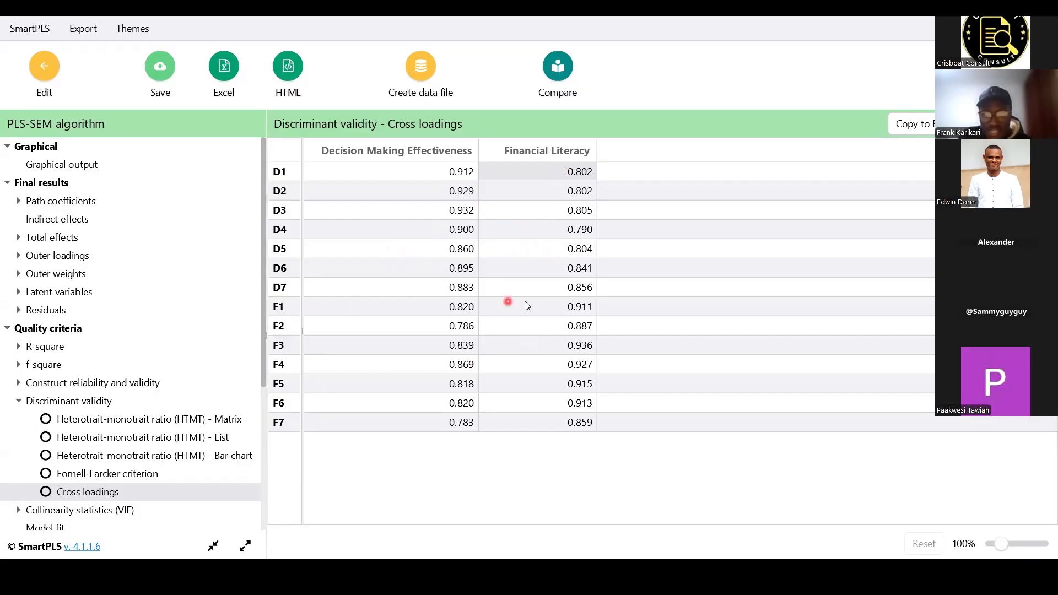
pyautogui.click(579, 308)
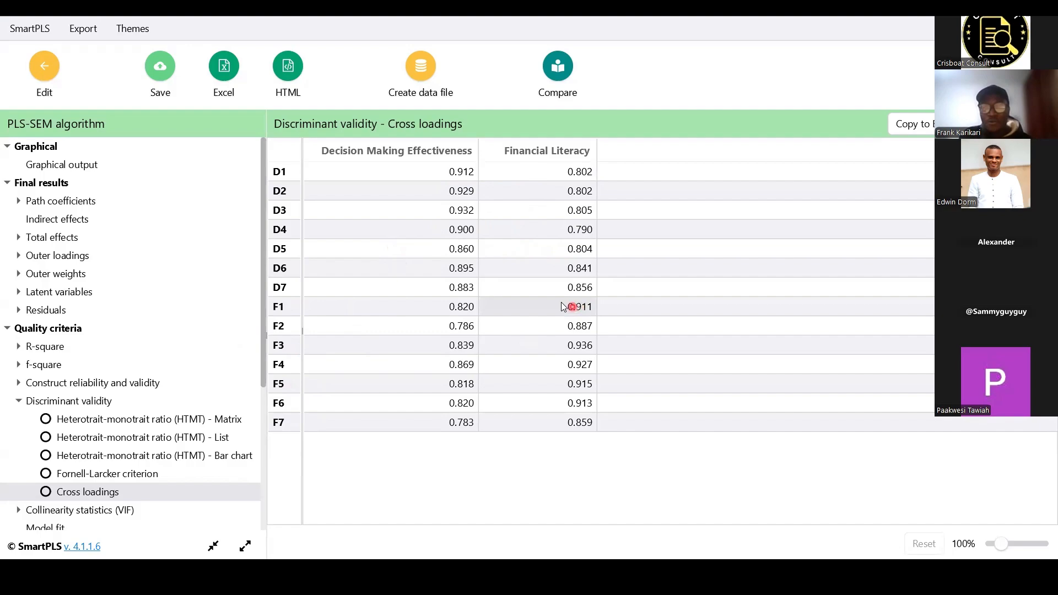
pyautogui.click(463, 307)
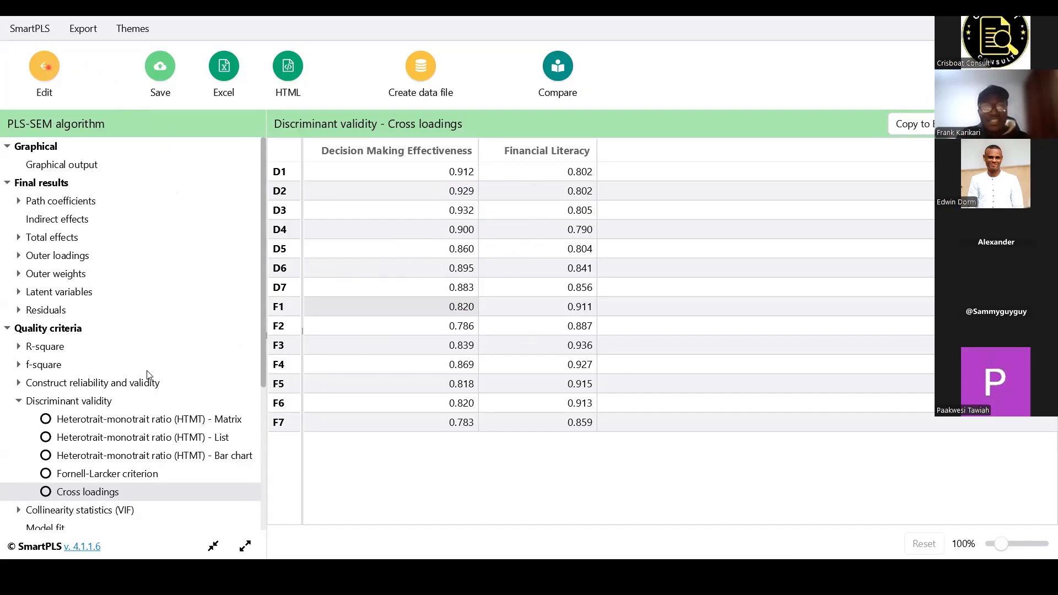
# Rerun the PLS-SEM algorithm with the Path weighting scheme and standardized results, and open the average variance extracted (AVE) bar chart.
pyautogui.click(48, 67)
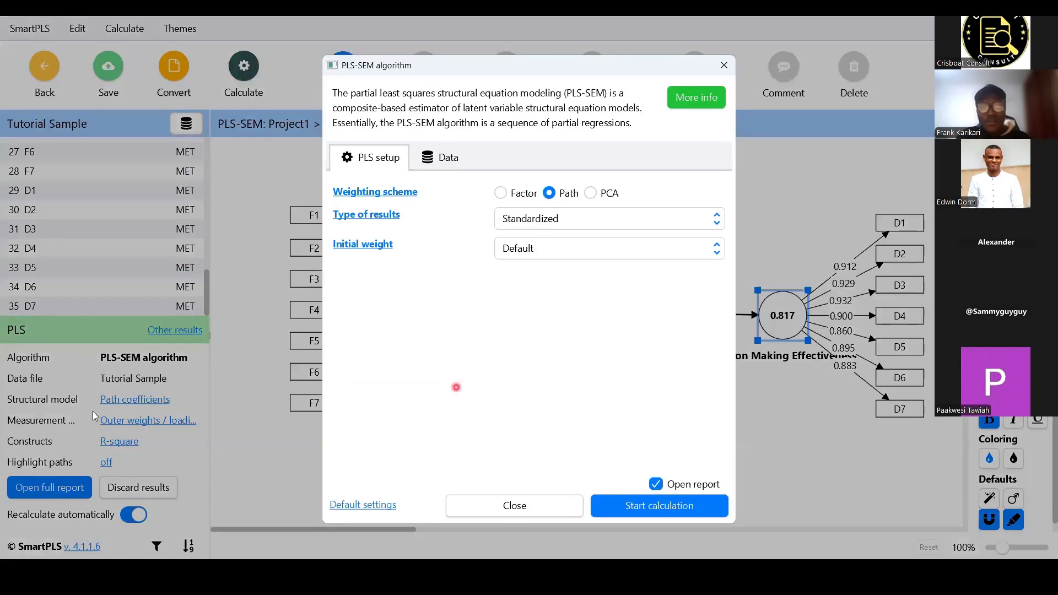
pyautogui.click(659, 506)
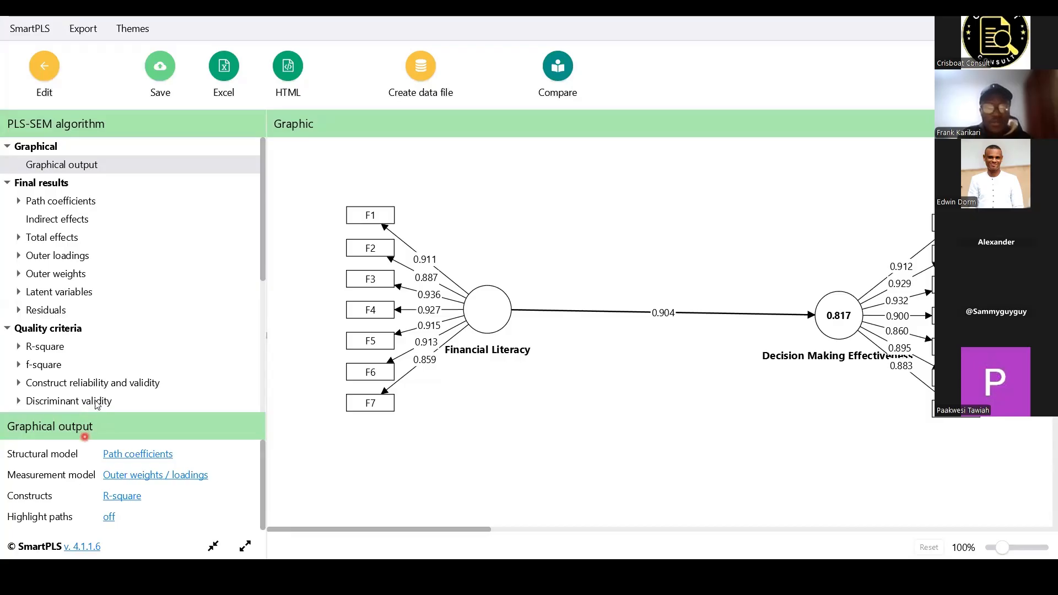
pyautogui.click(99, 383)
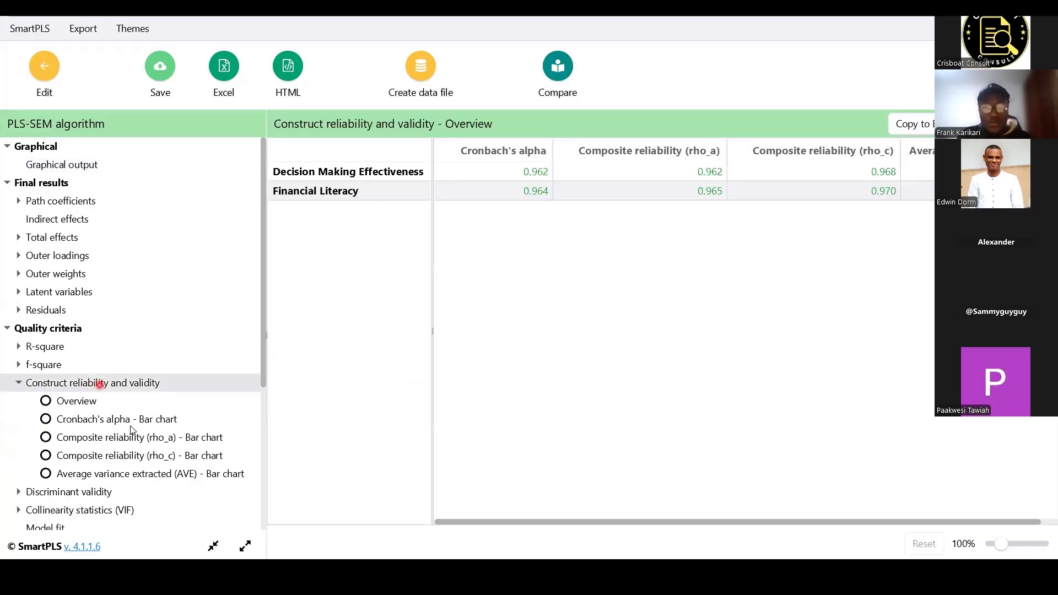
pyautogui.click(157, 473)
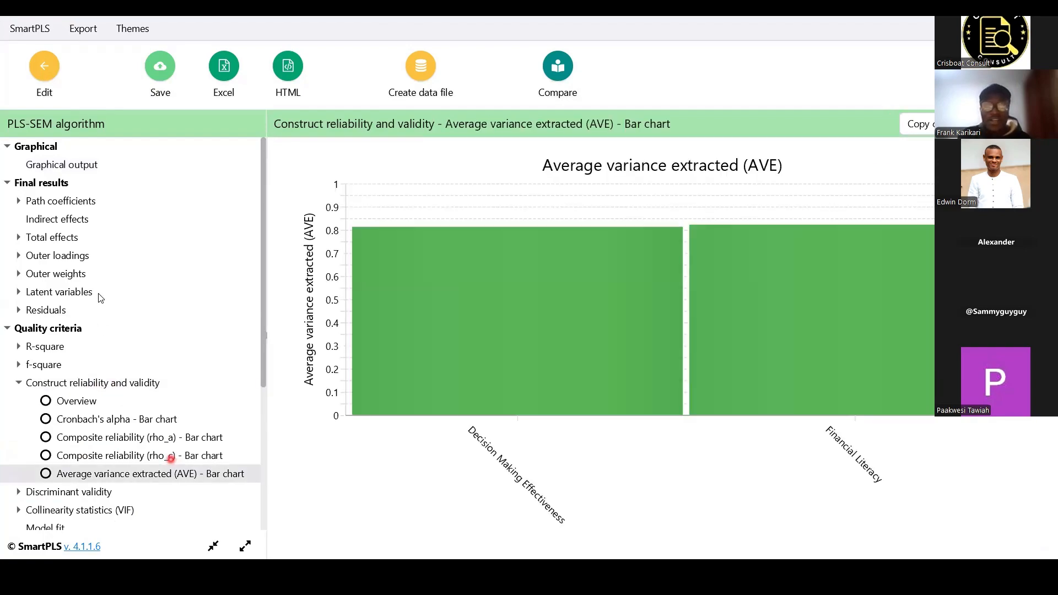
pyautogui.scroll(-5, 100, 297)
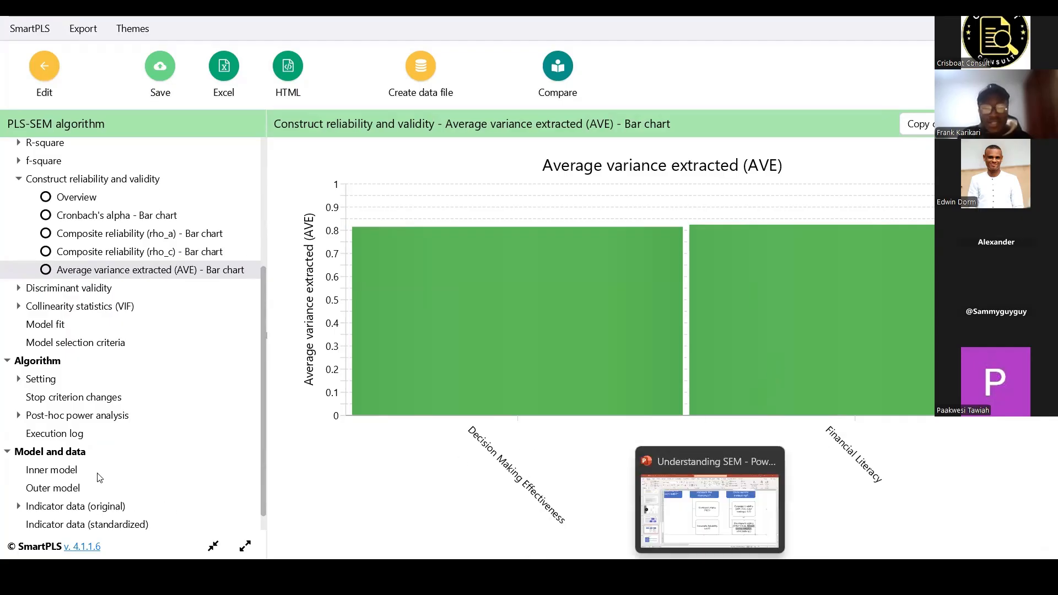
# Switch to the Understanding SEM presentation in PowerPoint and show the whole Structural Model slide.
pyautogui.click(710, 510)
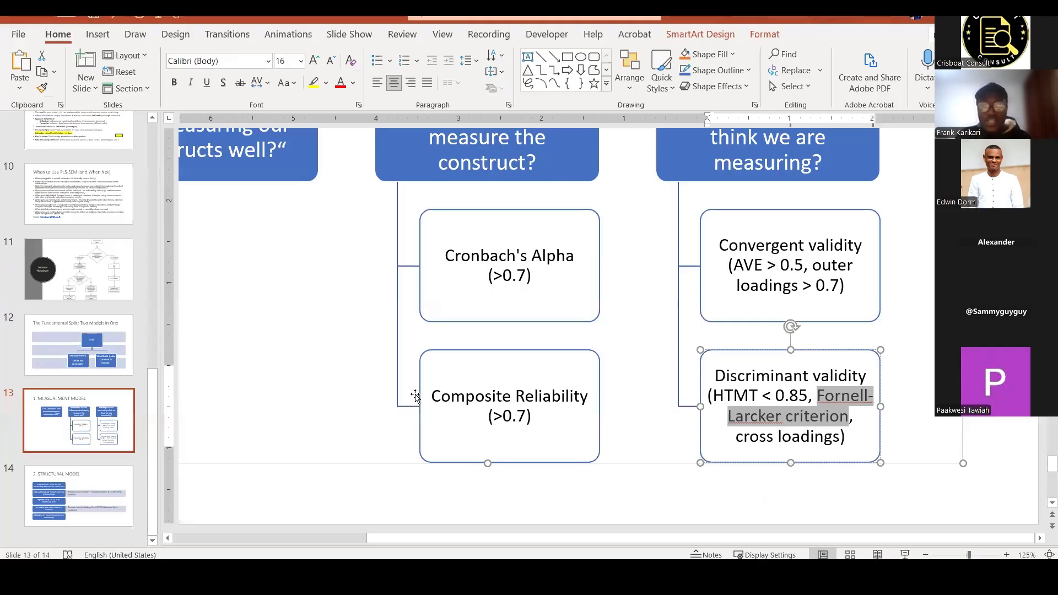
pyautogui.scroll(-5, 420, 379)
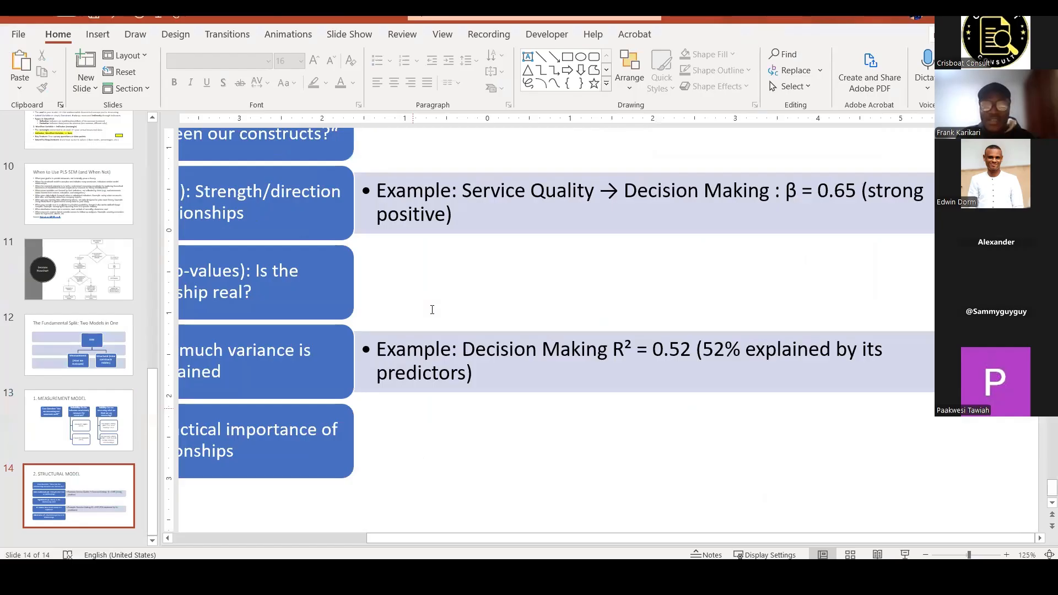
pyautogui.scroll(-4, 389, 373)
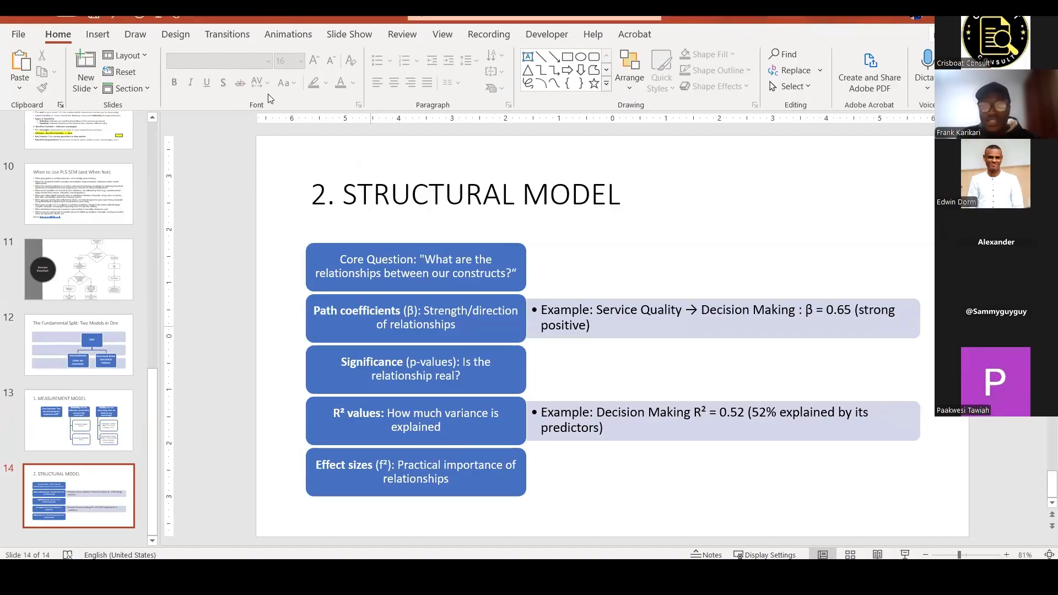
# Switch to SmartPLS and run bootstrapping with 5000 subsamples, most important results, percentile bootstrap, and a two-tailed test at 0.05 significance.
pyautogui.hotkey('alt', 'Tab')
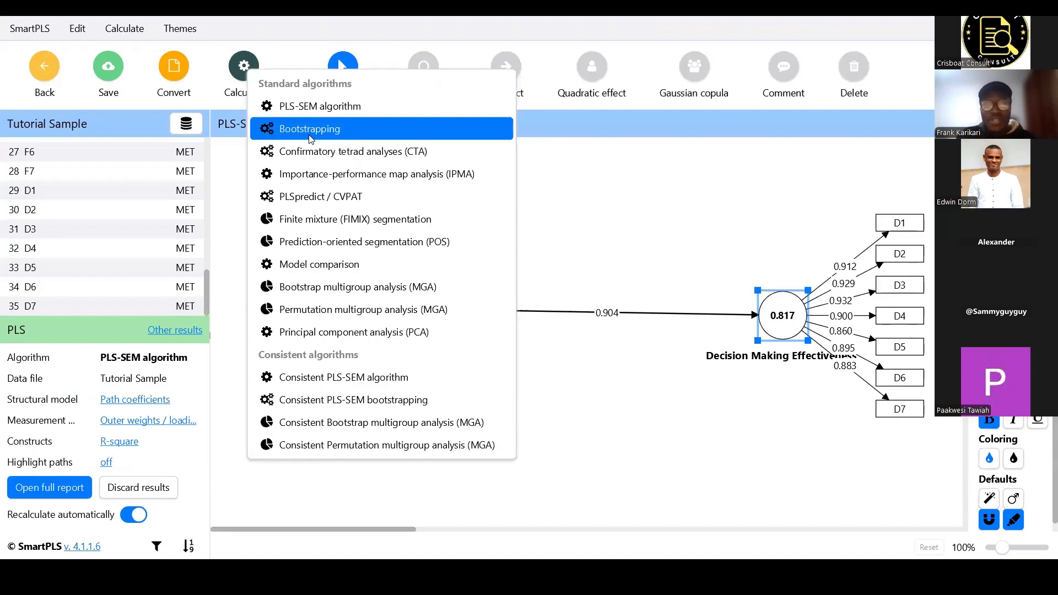
pyautogui.click(325, 138)
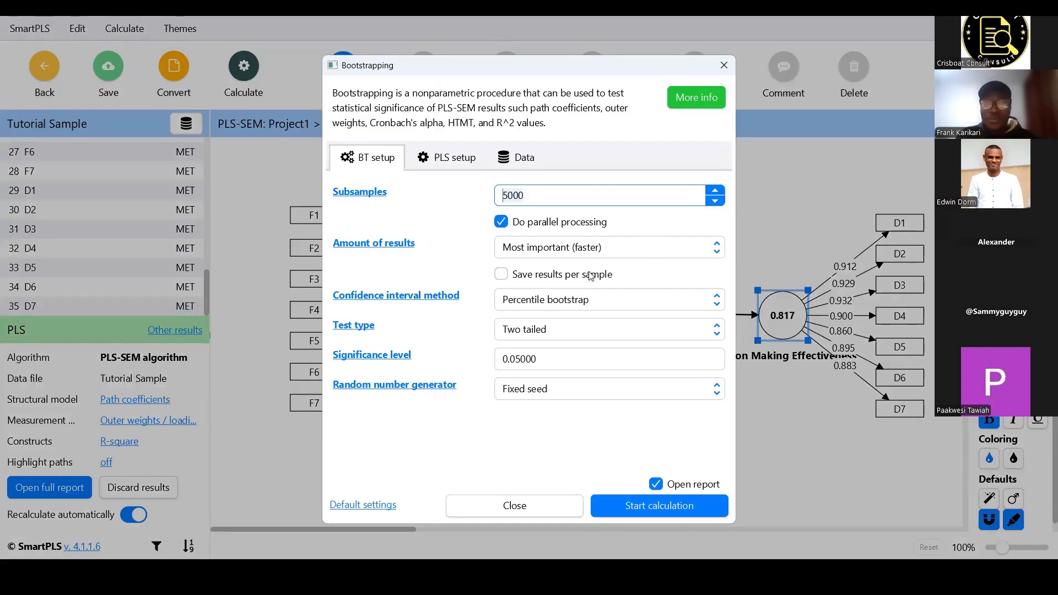
pyautogui.click(591, 249)
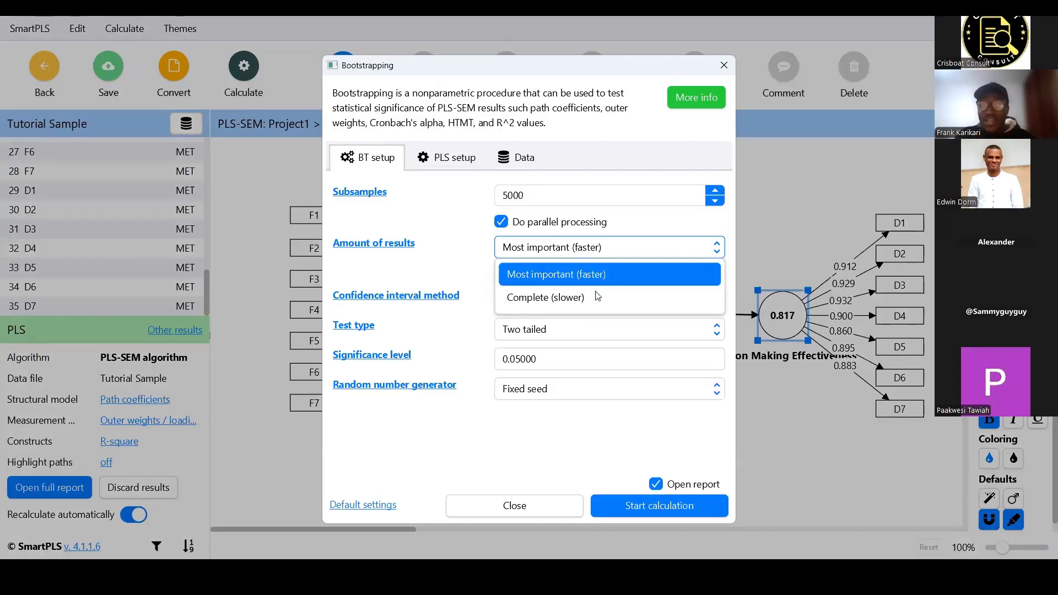
pyautogui.click(626, 272)
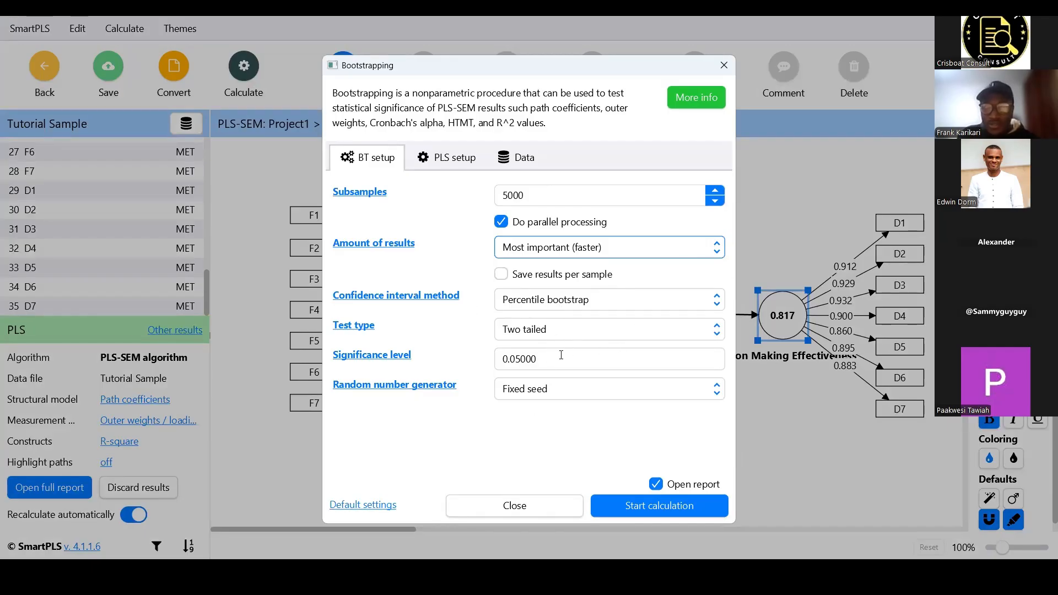
pyautogui.click(529, 331)
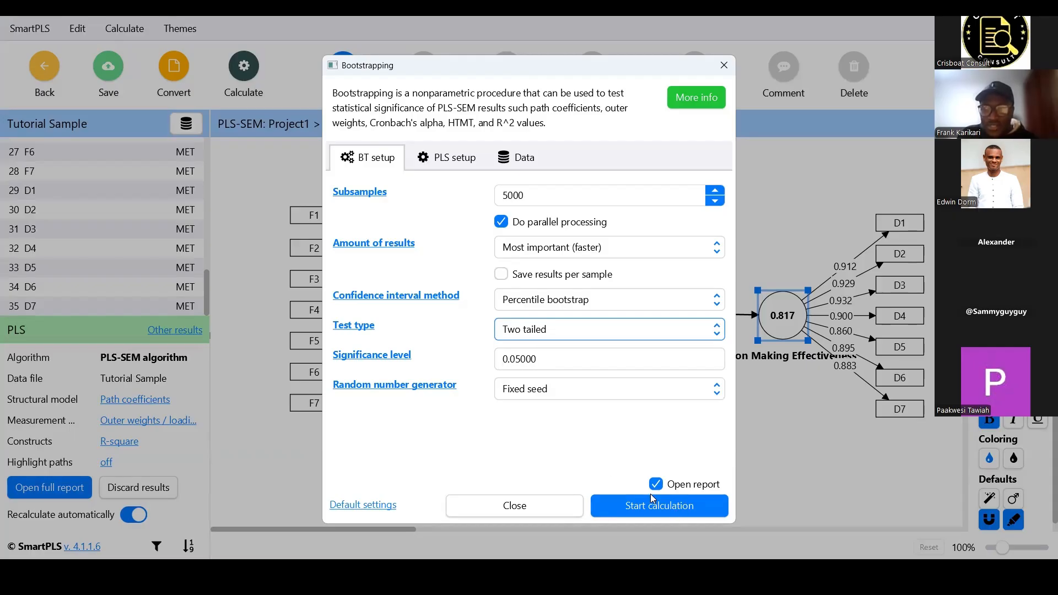
pyautogui.click(668, 503)
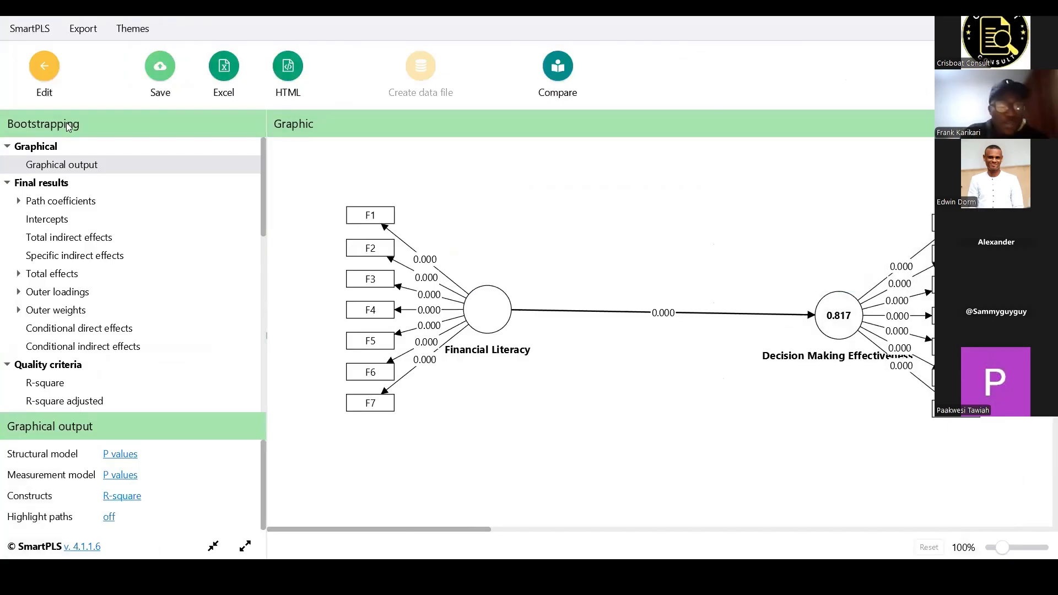
# Examine the bootstrapped path coefficients with a narrower label column to reveal the T statistics, and check the R-square entry.
pyautogui.click(48, 209)
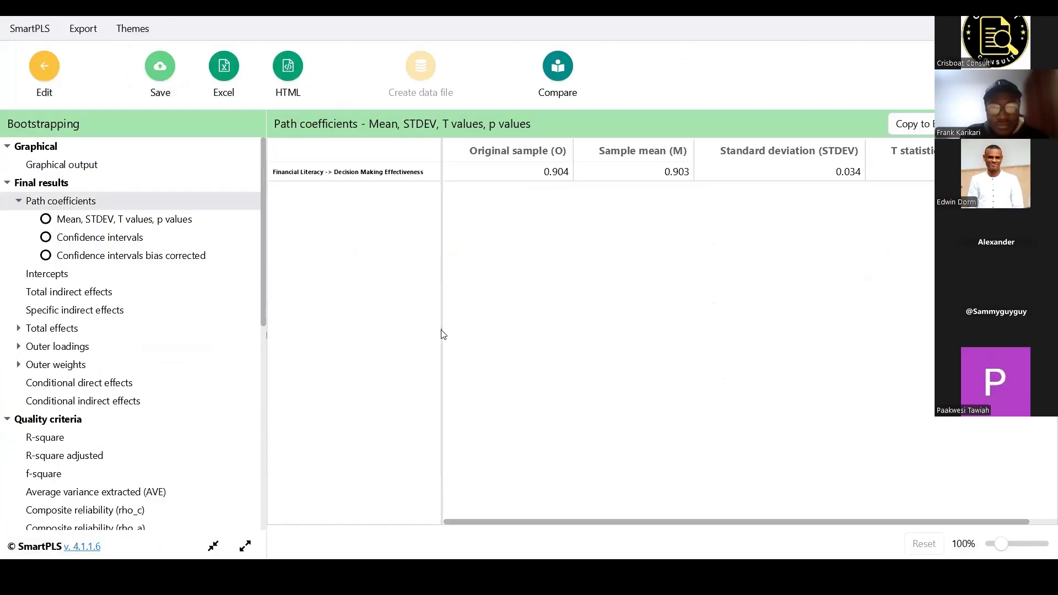
pyautogui.moveTo(440, 330); pyautogui.dragTo(343, 336)
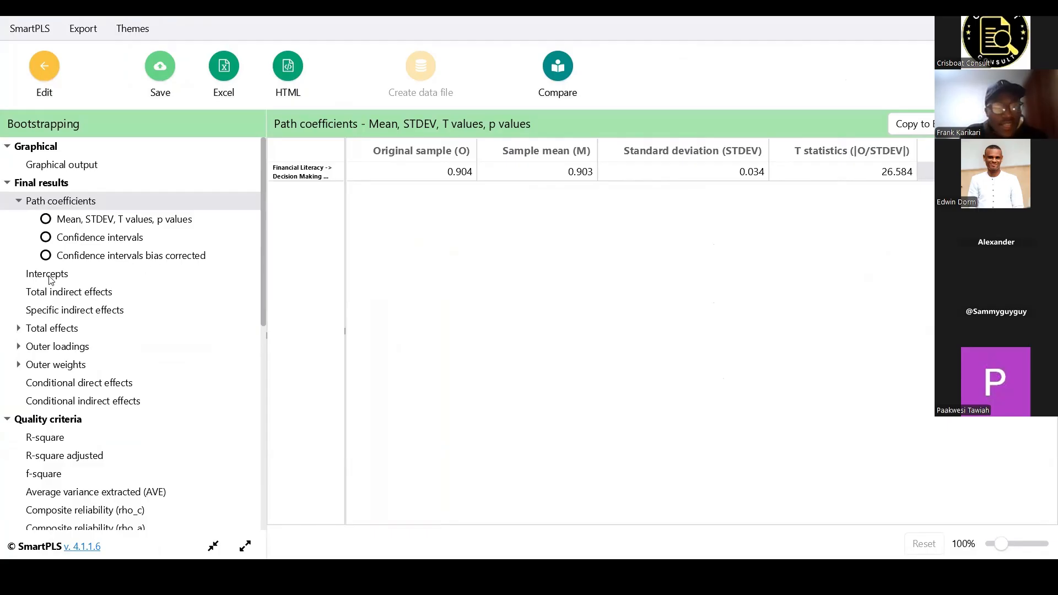
pyautogui.scroll(-2, 75, 328)
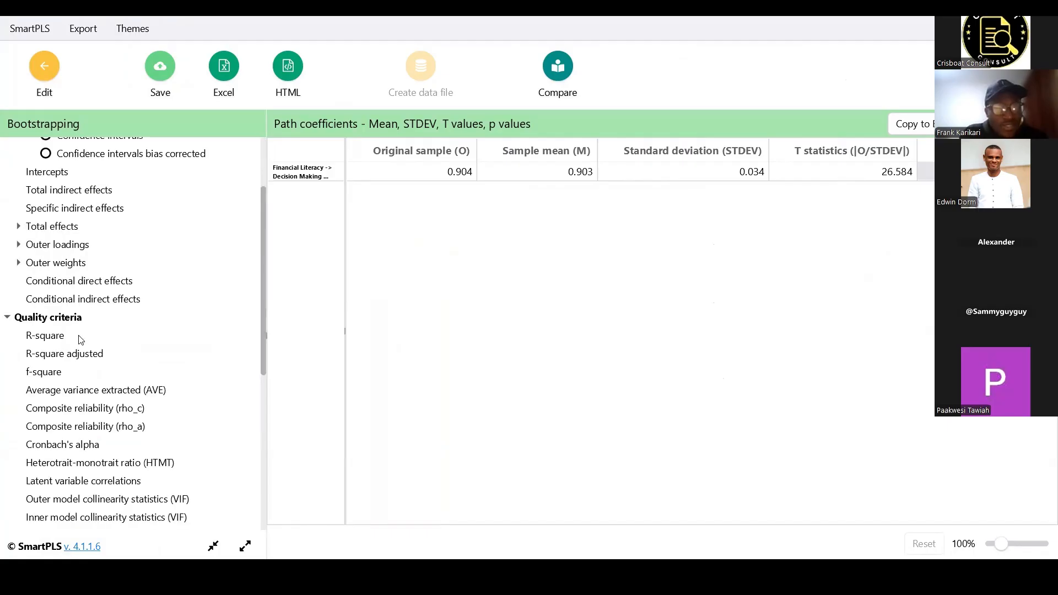
pyautogui.click(56, 335)
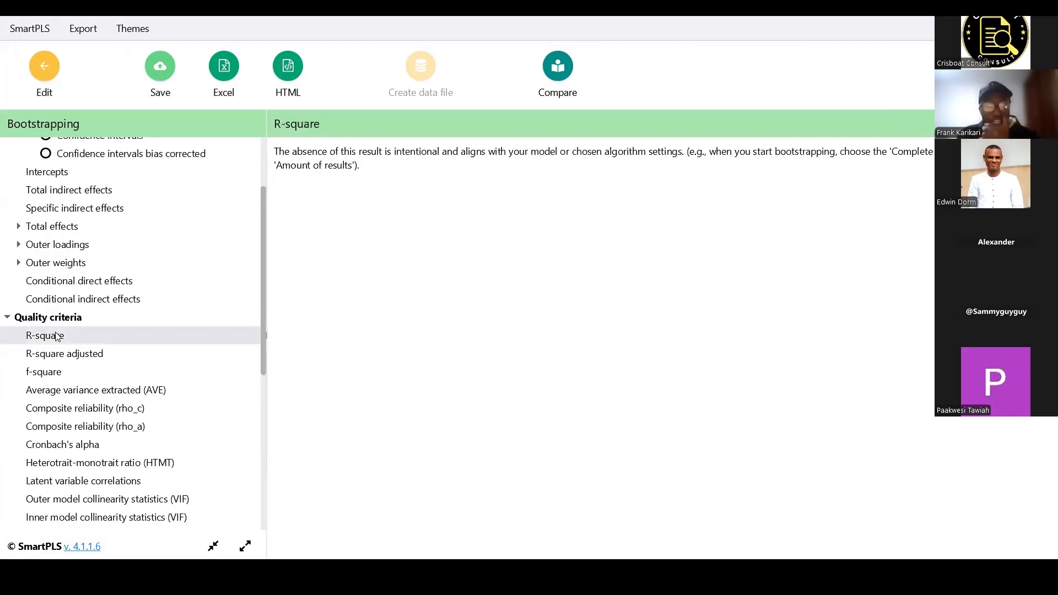
pyautogui.scroll(2, 96, 315)
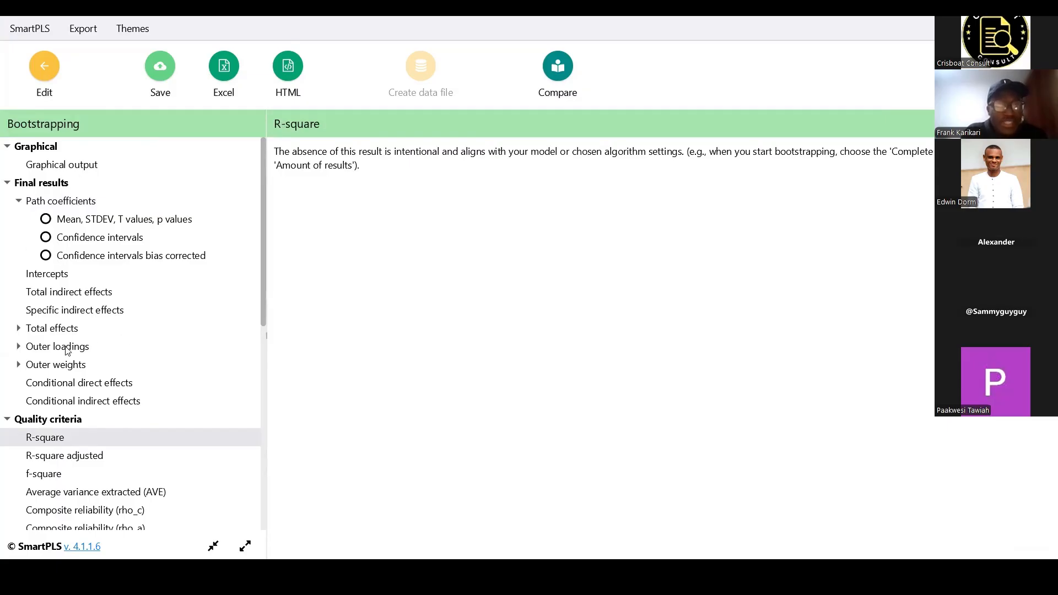
# Review the path coefficients, intercepts, total and specific indirect effects, and total effects in the bootstrapping report.
pyautogui.click(56, 202)
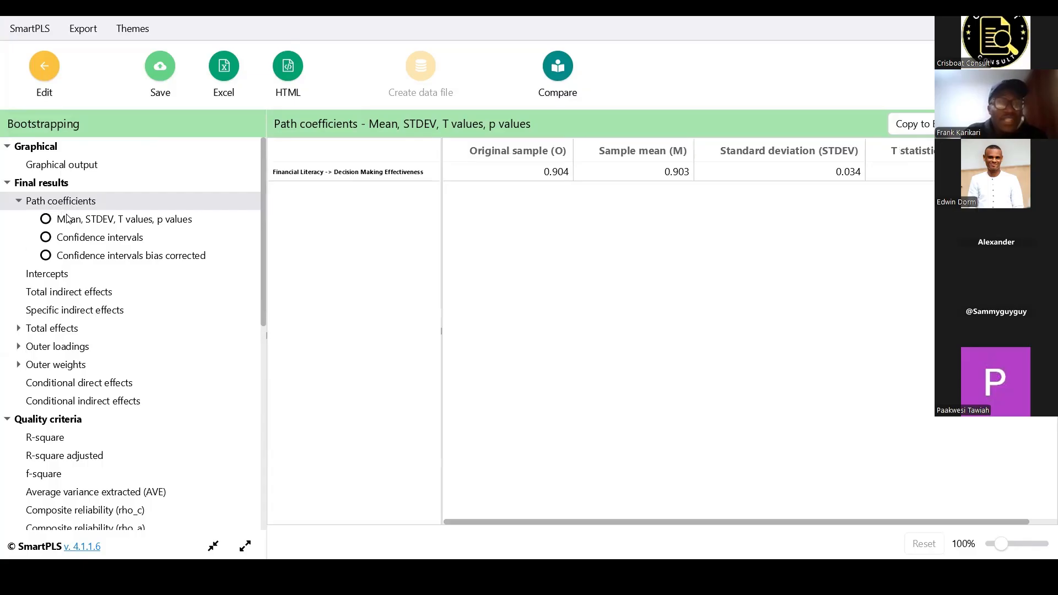
pyautogui.click(46, 277)
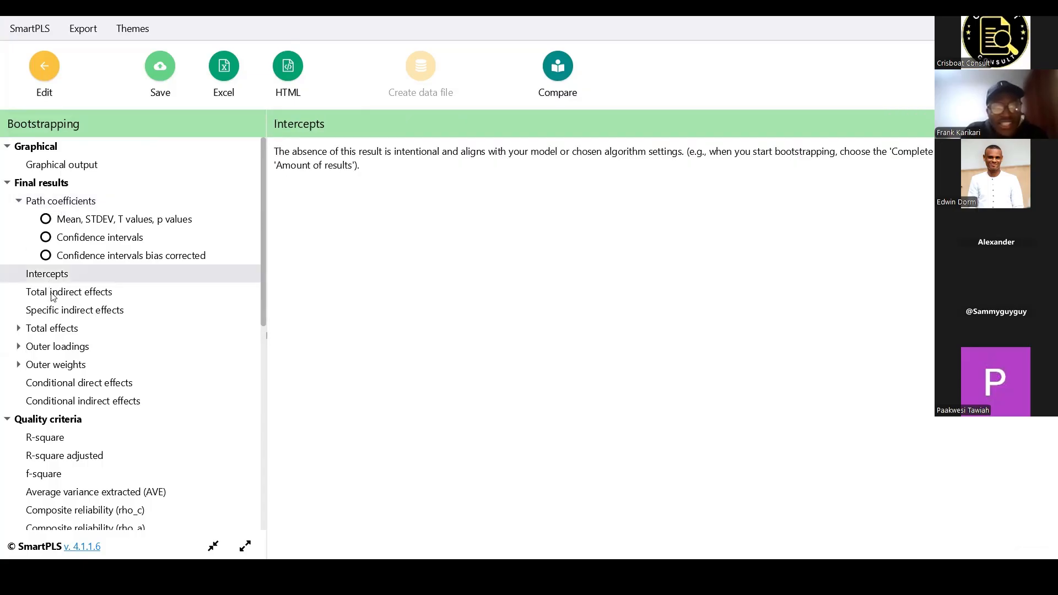
pyautogui.click(53, 293)
pyautogui.click(56, 311)
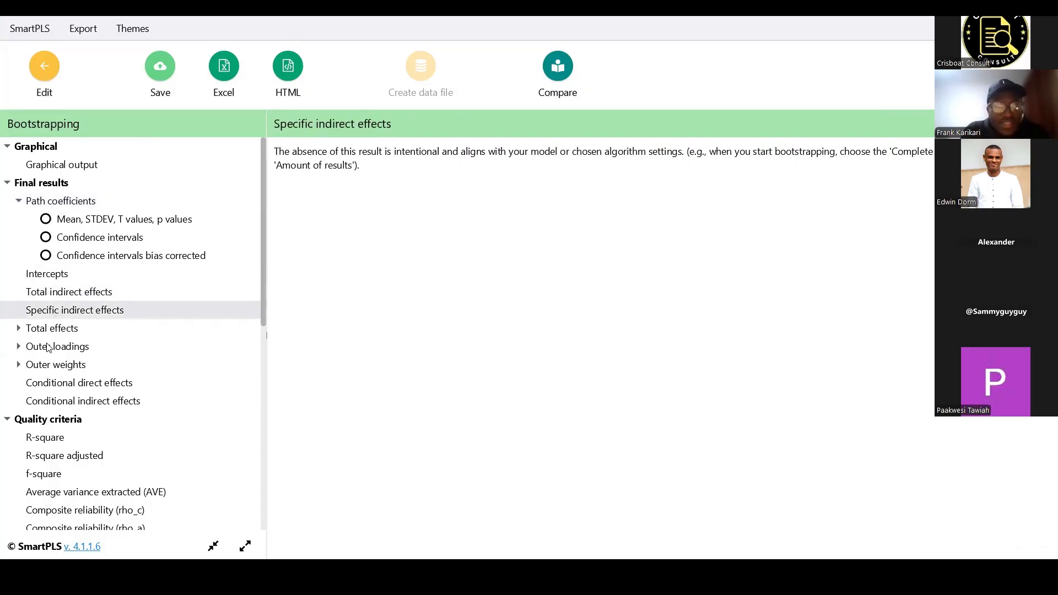
pyautogui.click(52, 328)
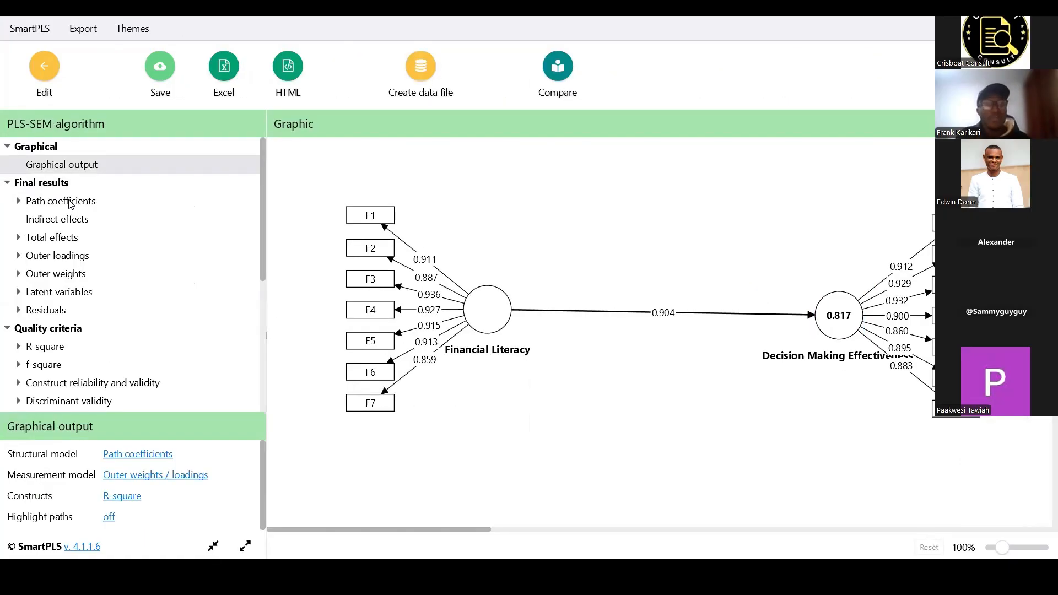
# Review the path coefficients, indirect effects, total effects and outer loadings in the PLS-SEM algorithm report.
pyautogui.click(77, 203)
pyautogui.click(65, 278)
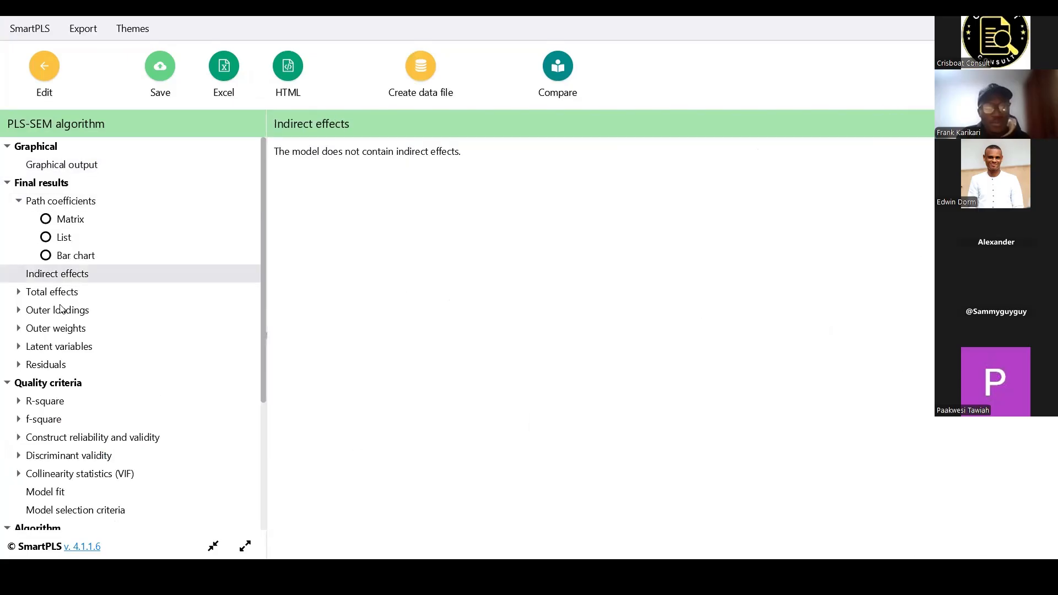
pyautogui.click(60, 295)
pyautogui.click(57, 349)
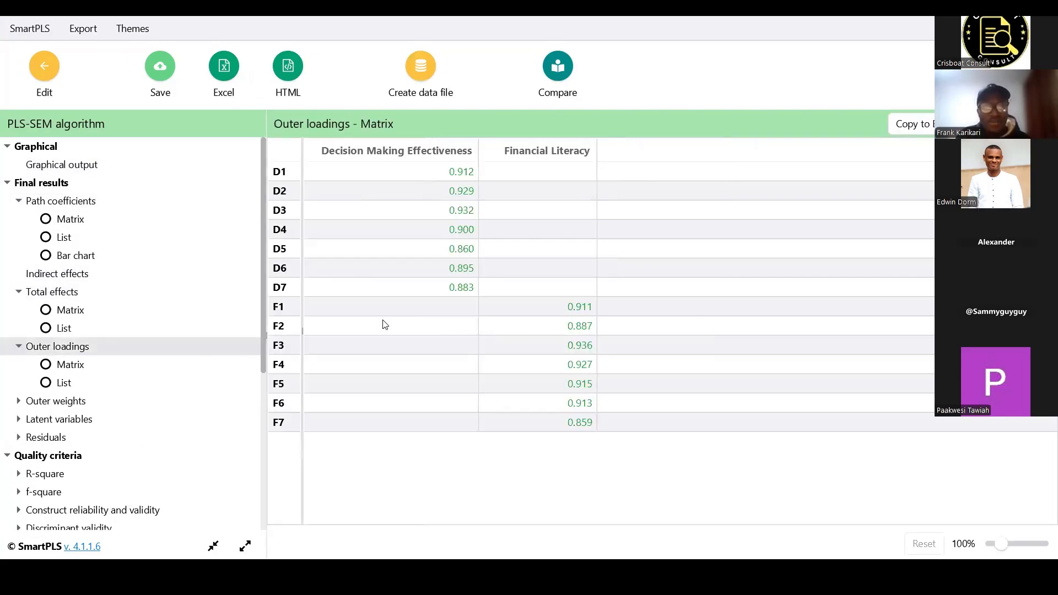
# View the R-square overview in the report, and inspect the results of the Decision Making Effectiveness construct in the model diagram.
pyautogui.scroll(-3, 70, 394)
pyautogui.scroll(-2, 217, 295)
pyautogui.scroll(-1, 90, 220)
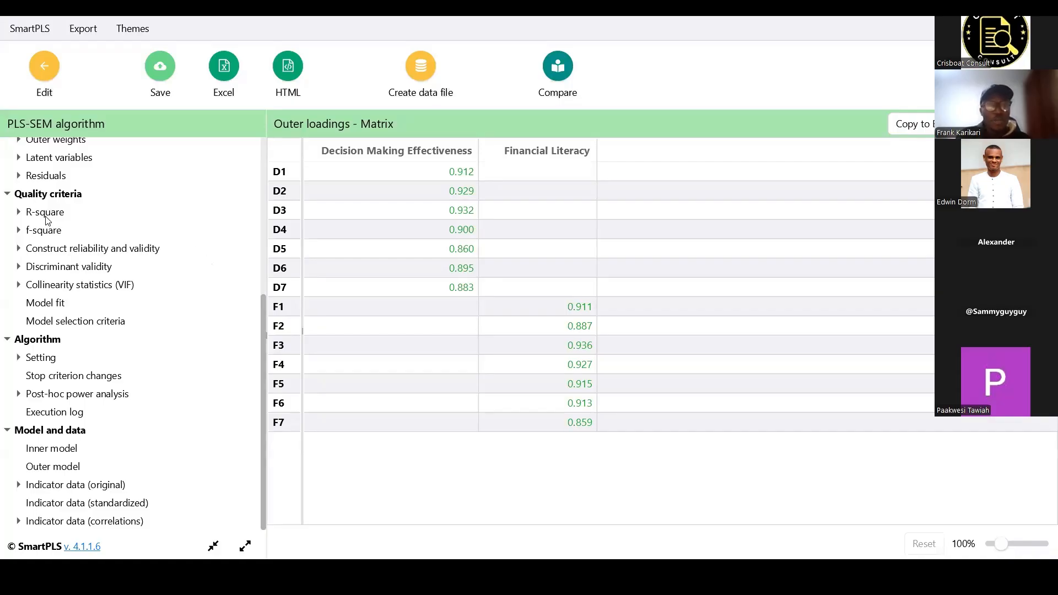
pyautogui.click(93, 212)
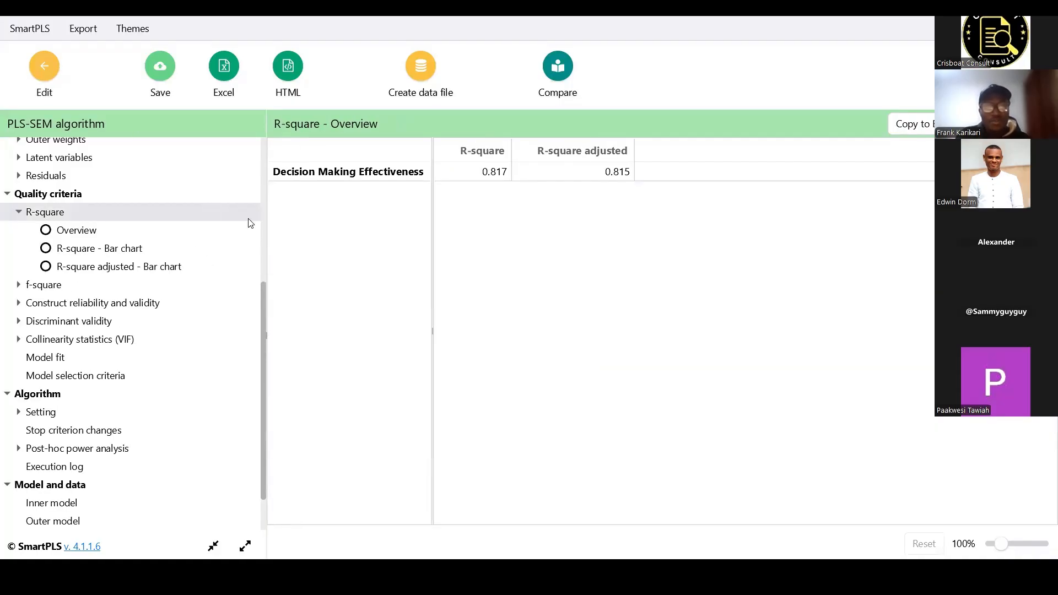
pyautogui.click(785, 323)
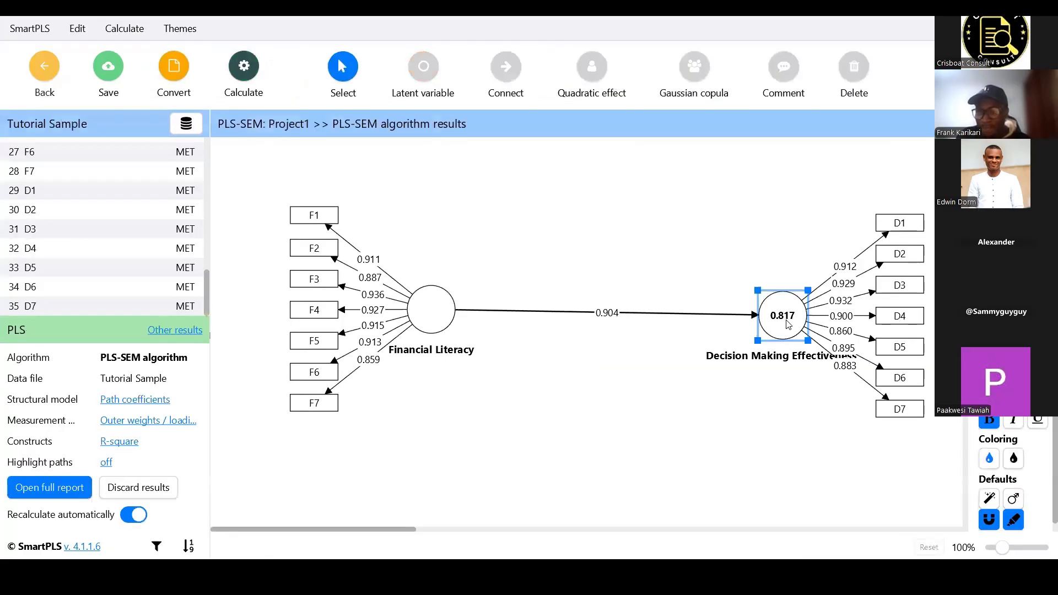
pyautogui.click(788, 325)
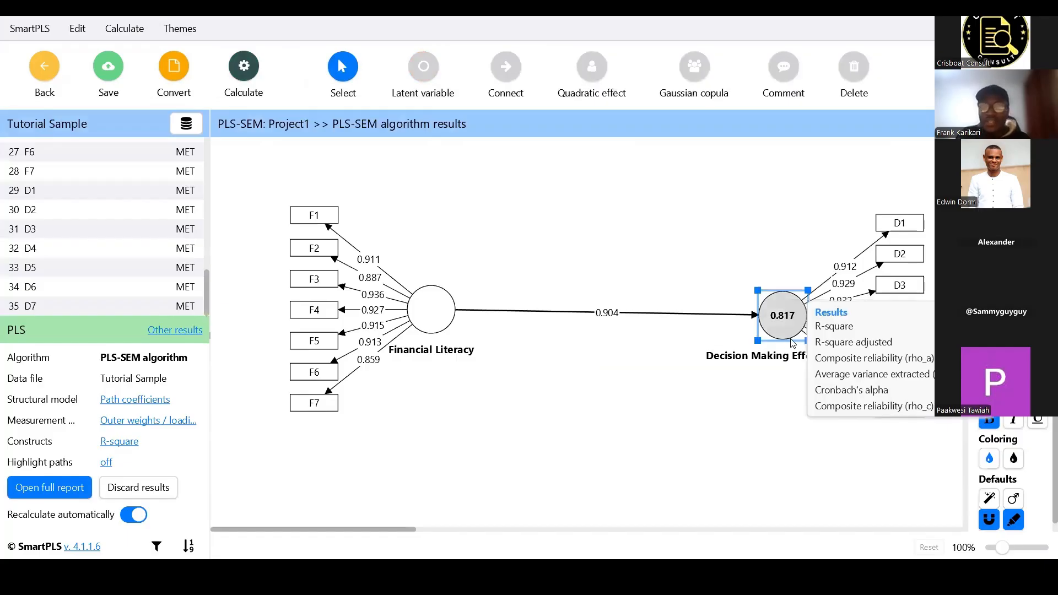
pyautogui.click(281, 280)
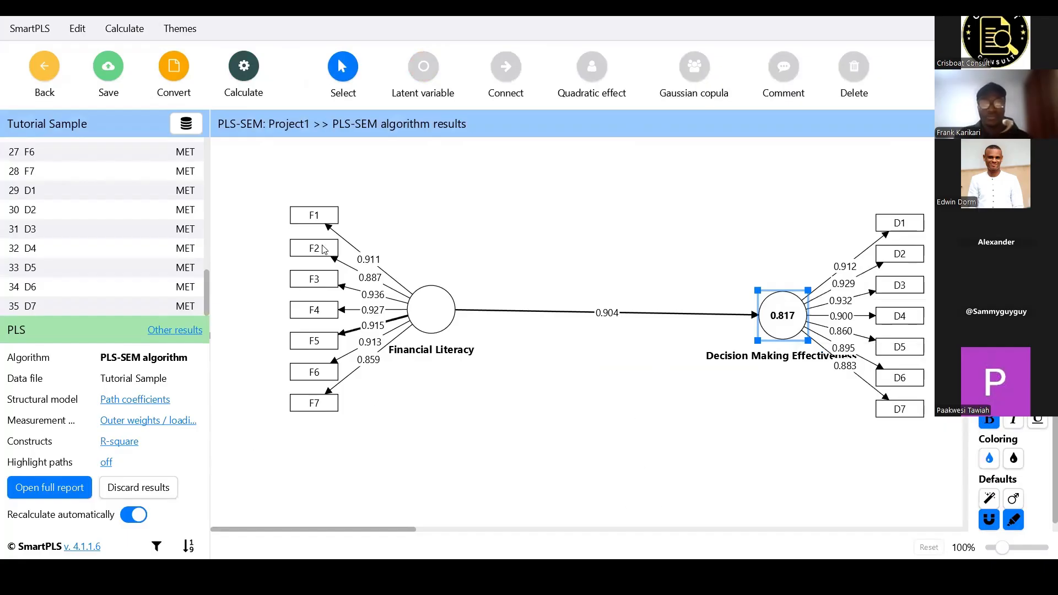
pyautogui.click(244, 66)
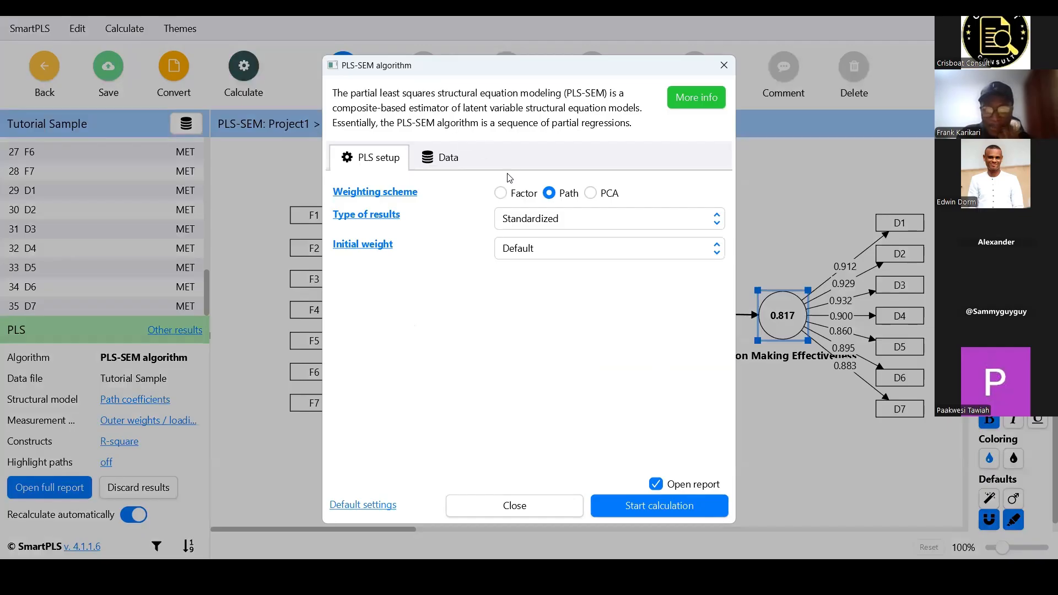
pyautogui.click(675, 499)
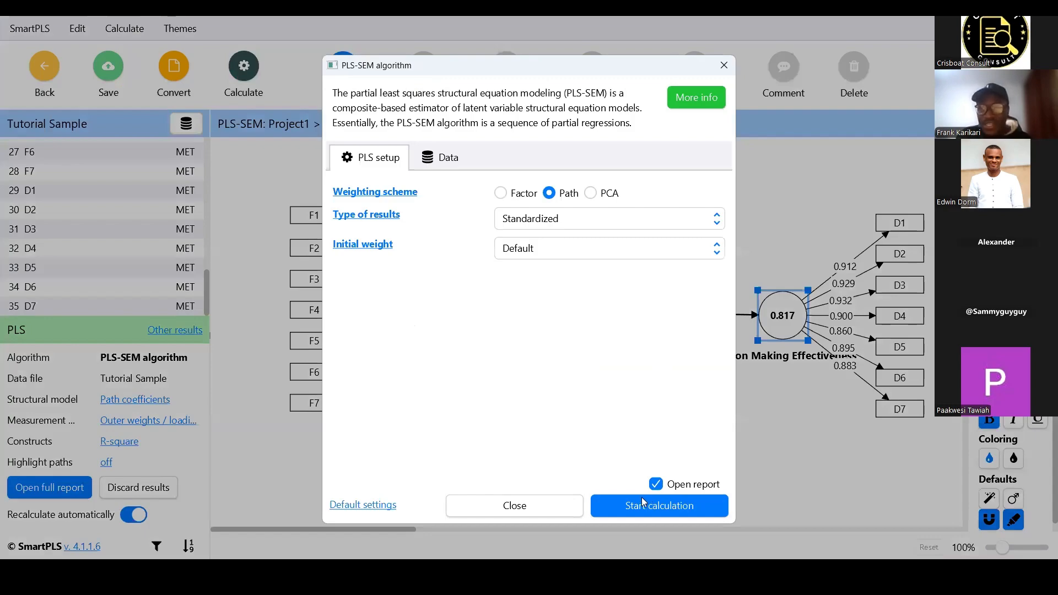
pyautogui.click(656, 485)
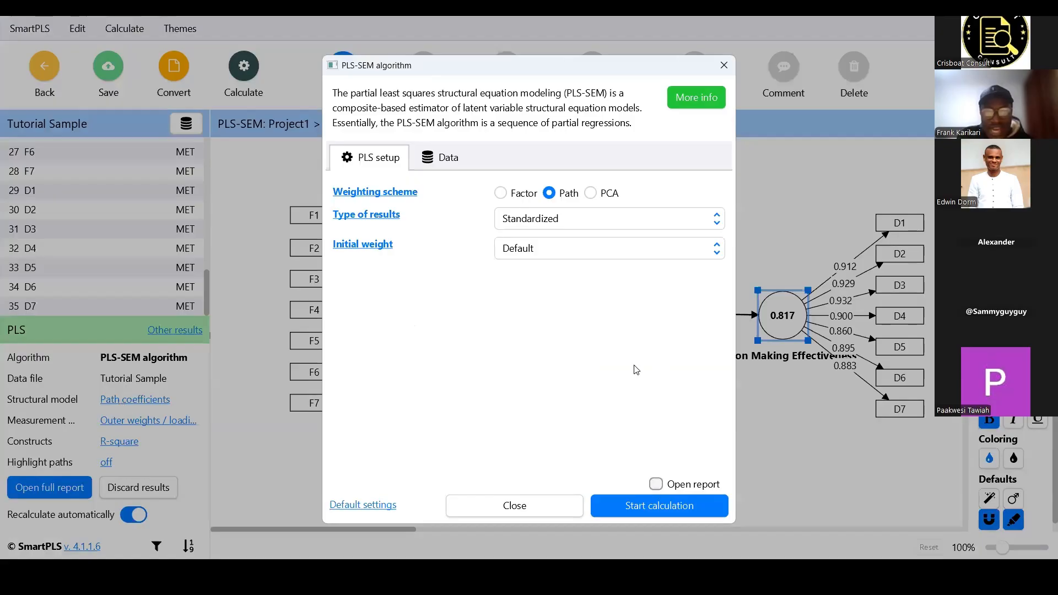
pyautogui.click(724, 65)
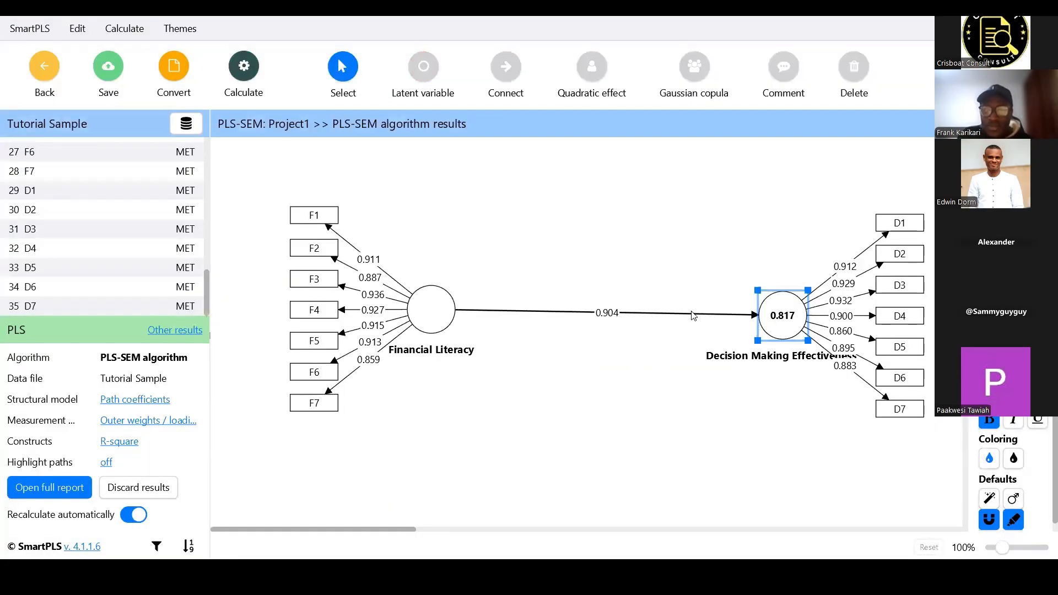
# Move the Decision Making Effectiveness construct closer to Financial Literacy and level with it, so the path between them runs horizontally.
pyautogui.moveTo(783, 316); pyautogui.dragTo(671, 310)
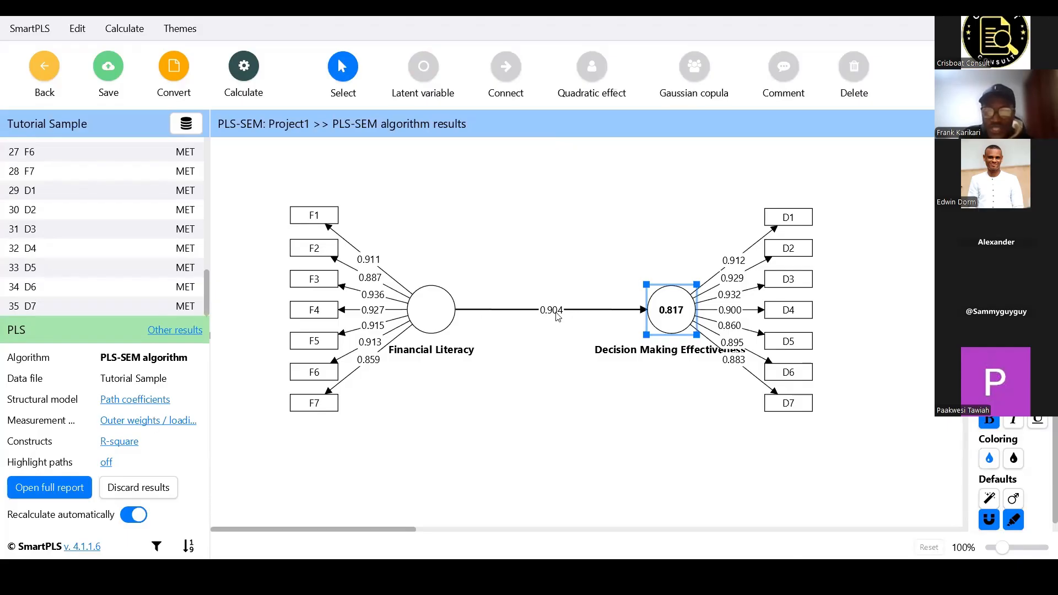
pyautogui.click(563, 339)
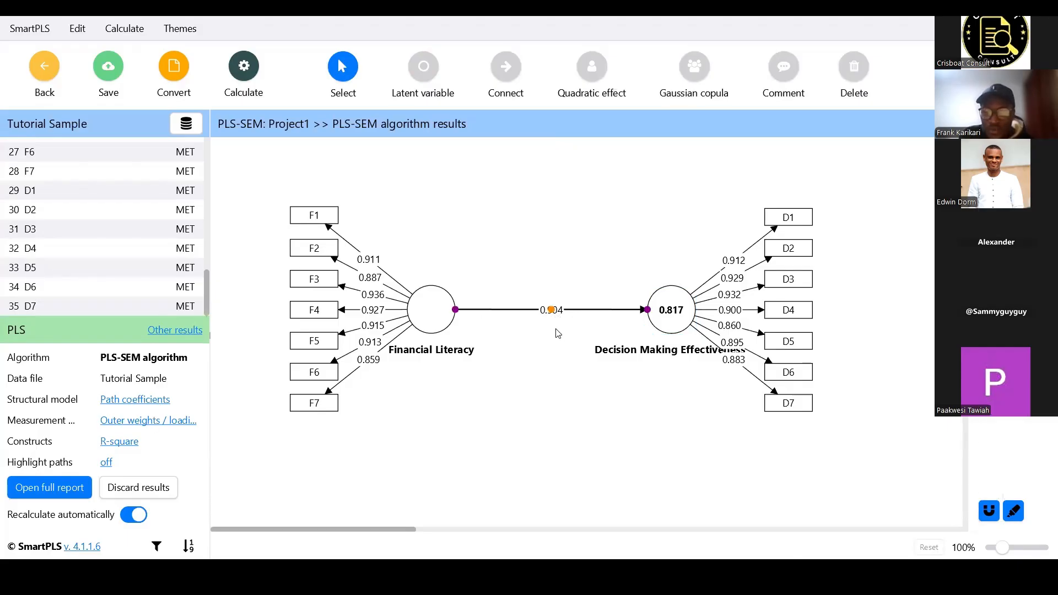
# Show indirect effects, correlations and covariances one after another as the structural model values in the diagram.
pyautogui.click(185, 428)
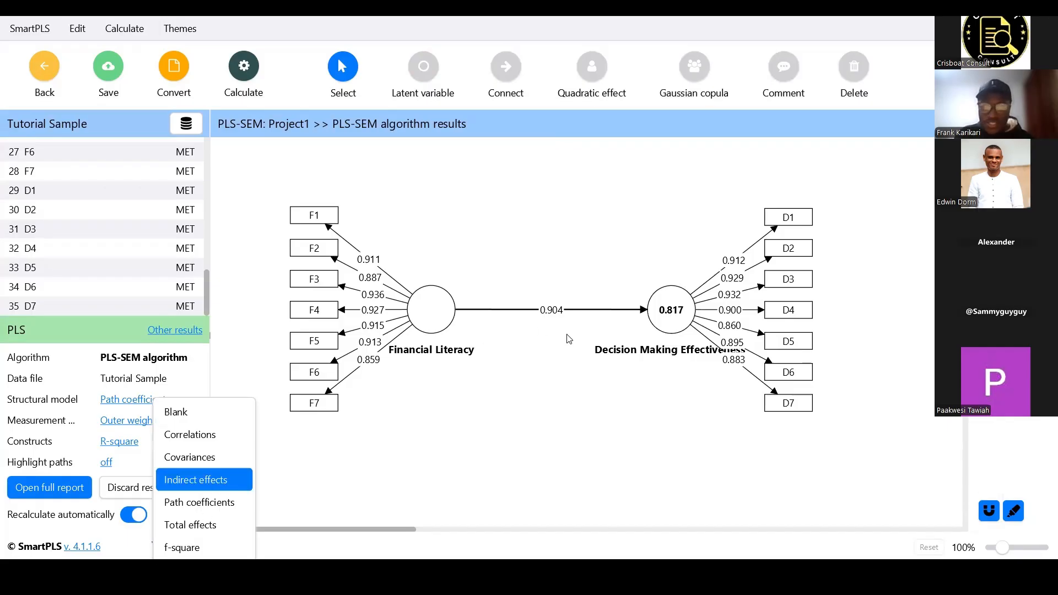
pyautogui.click(226, 481)
pyautogui.click(145, 399)
pyautogui.click(175, 434)
pyautogui.click(138, 400)
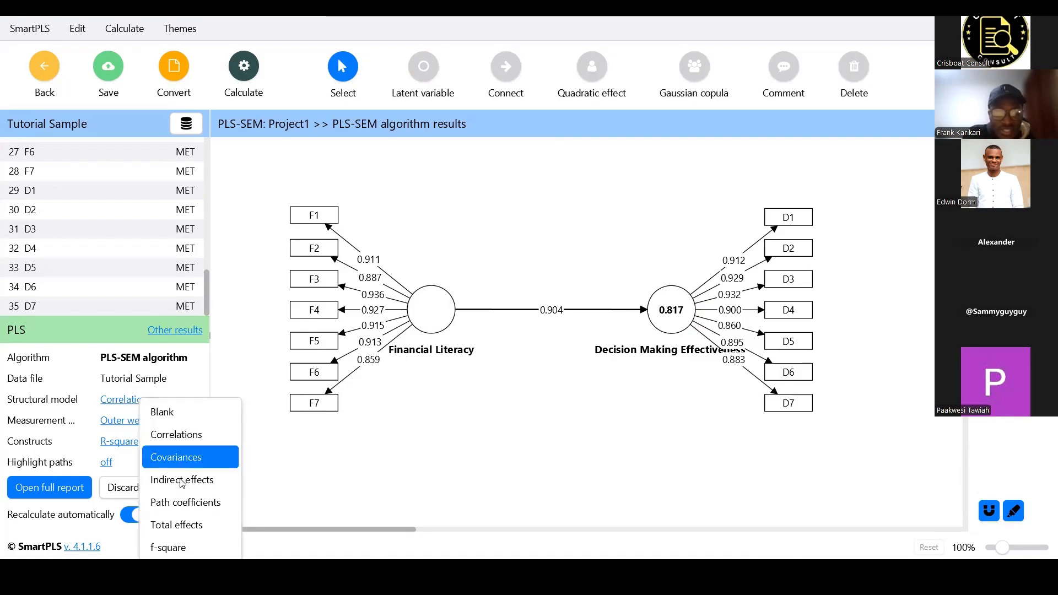
pyautogui.click(185, 465)
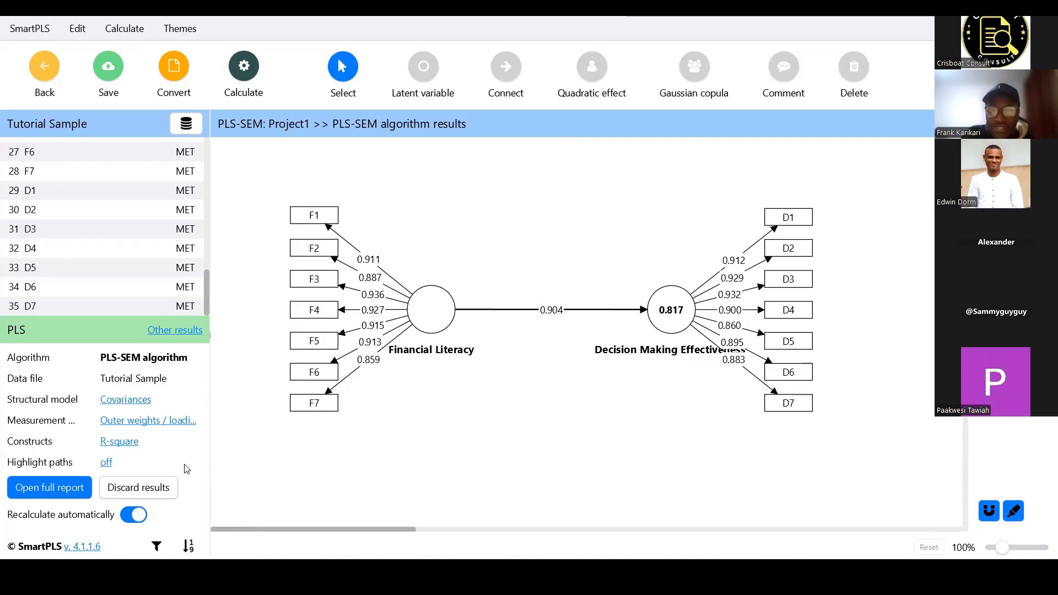
# Show the f-square effect size on the structural path, and return the structural model display to path coefficients.
pyautogui.click(137, 400)
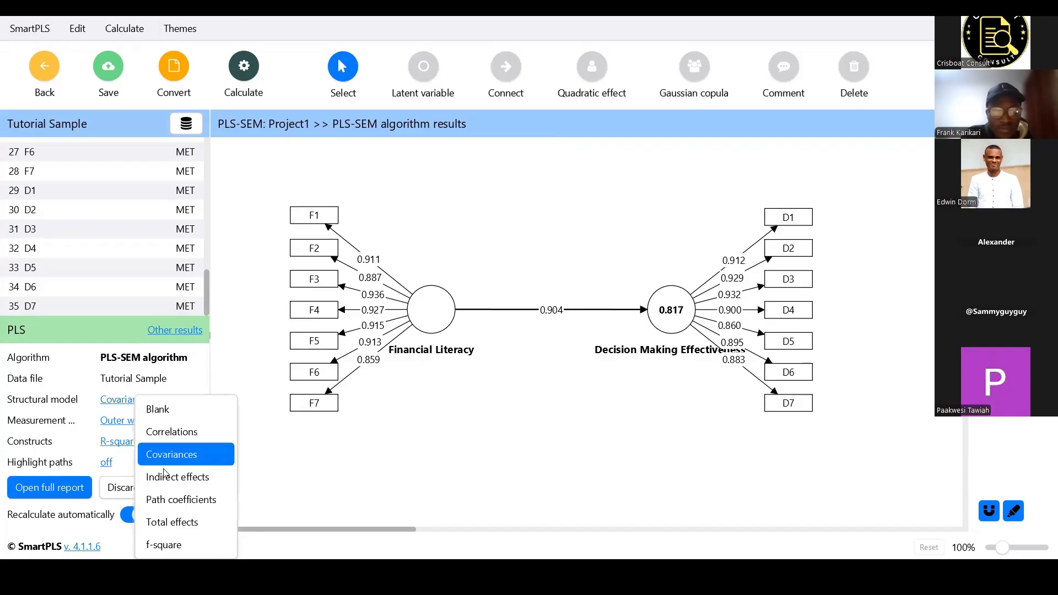
pyautogui.click(164, 545)
pyautogui.click(115, 399)
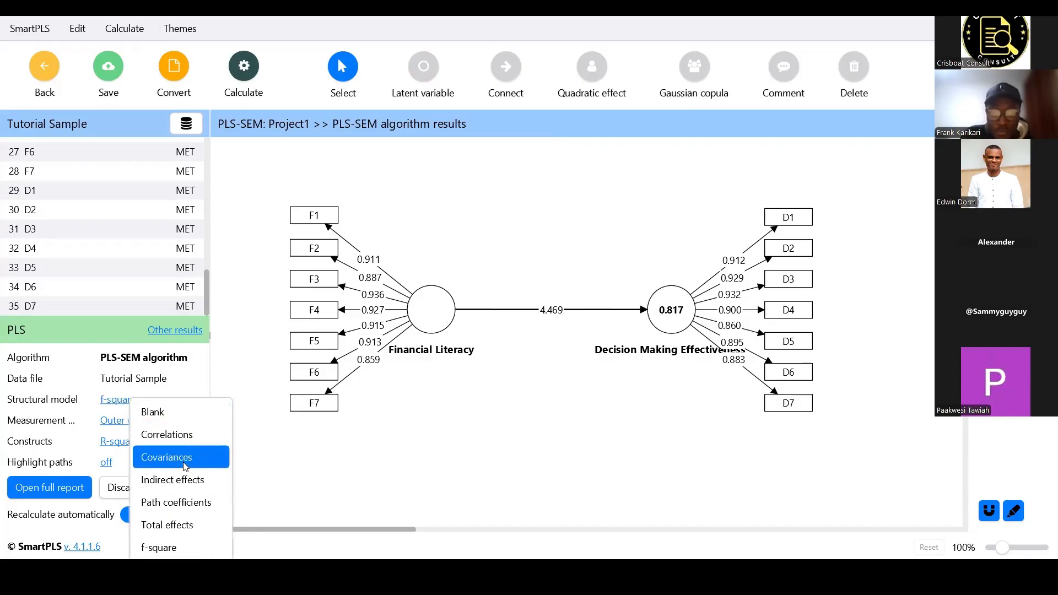
pyautogui.click(192, 502)
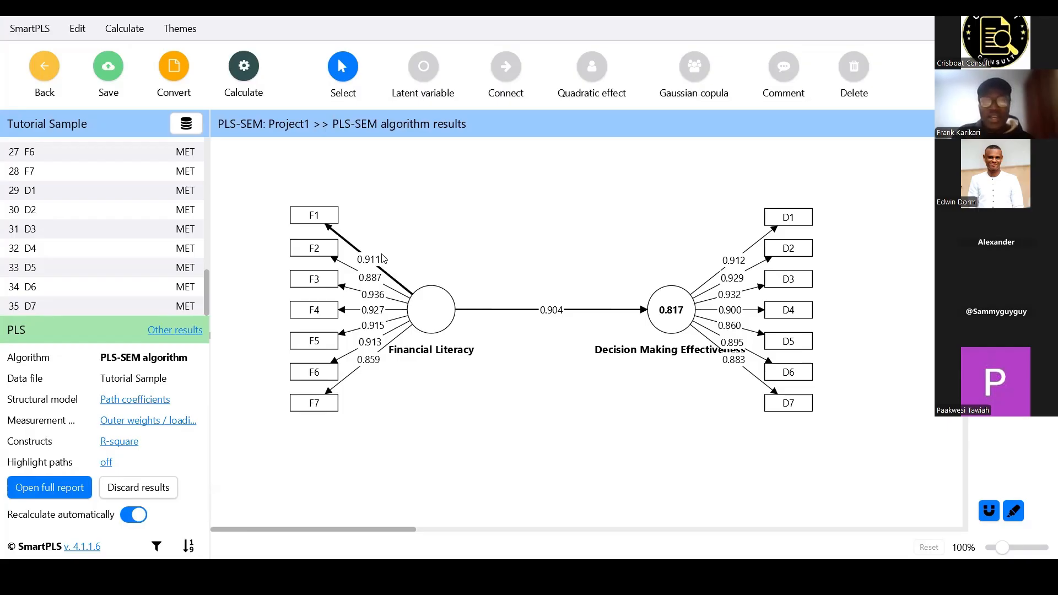
# Show the measurement model as outer weights / loadings, blank and outer weights in turn, and set it to outer loadings.
pyautogui.click(167, 422)
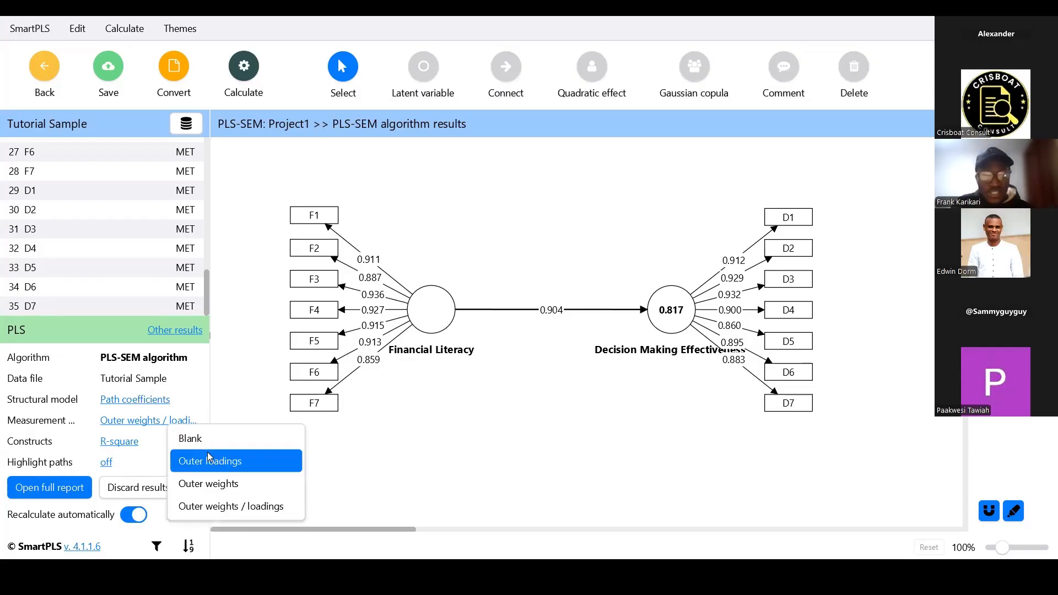
pyautogui.click(235, 511)
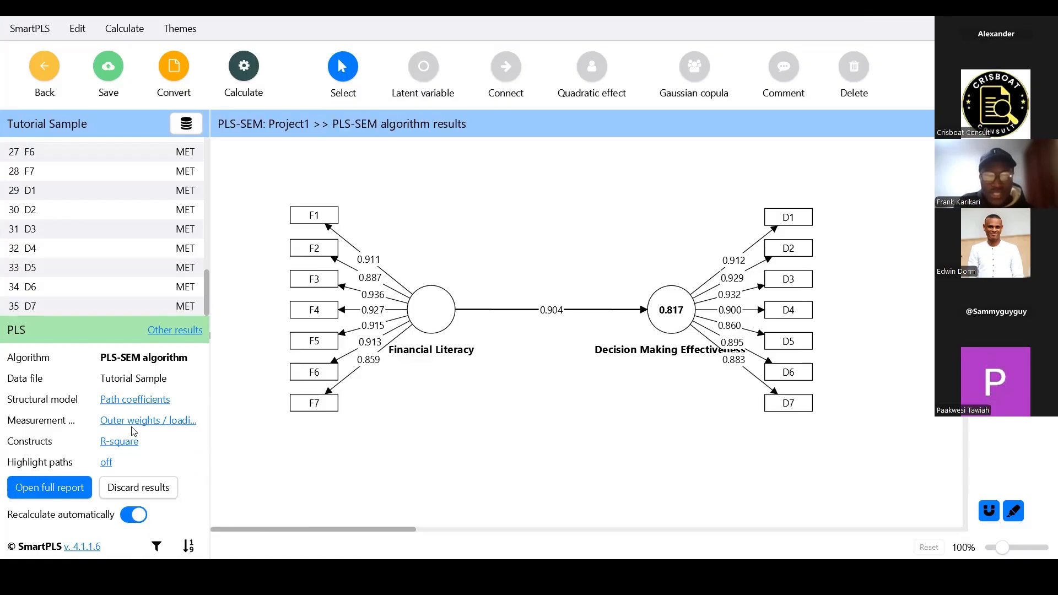
pyautogui.click(172, 422)
pyautogui.click(214, 439)
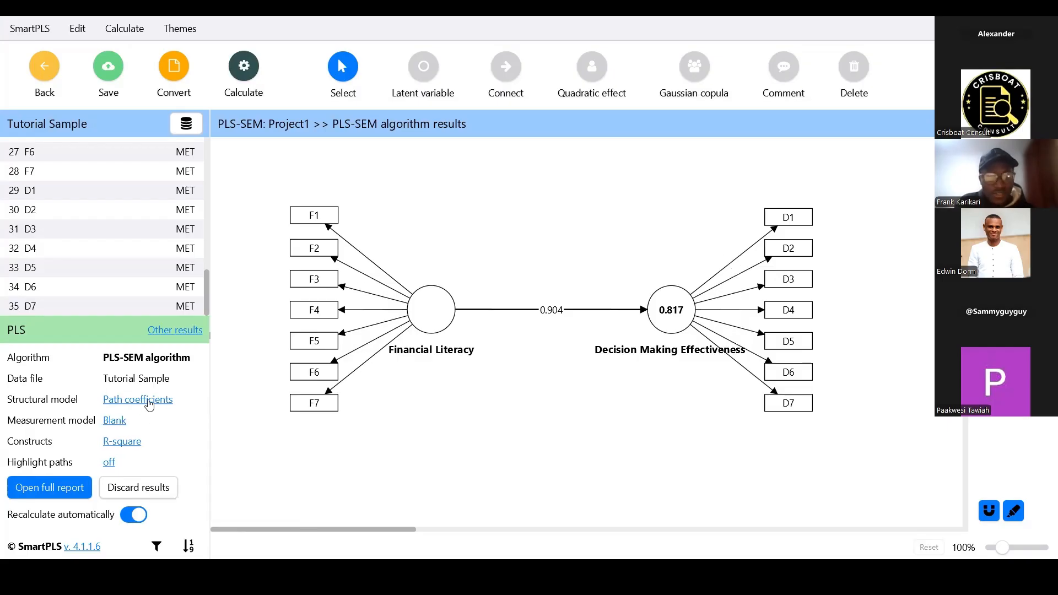
pyautogui.click(116, 423)
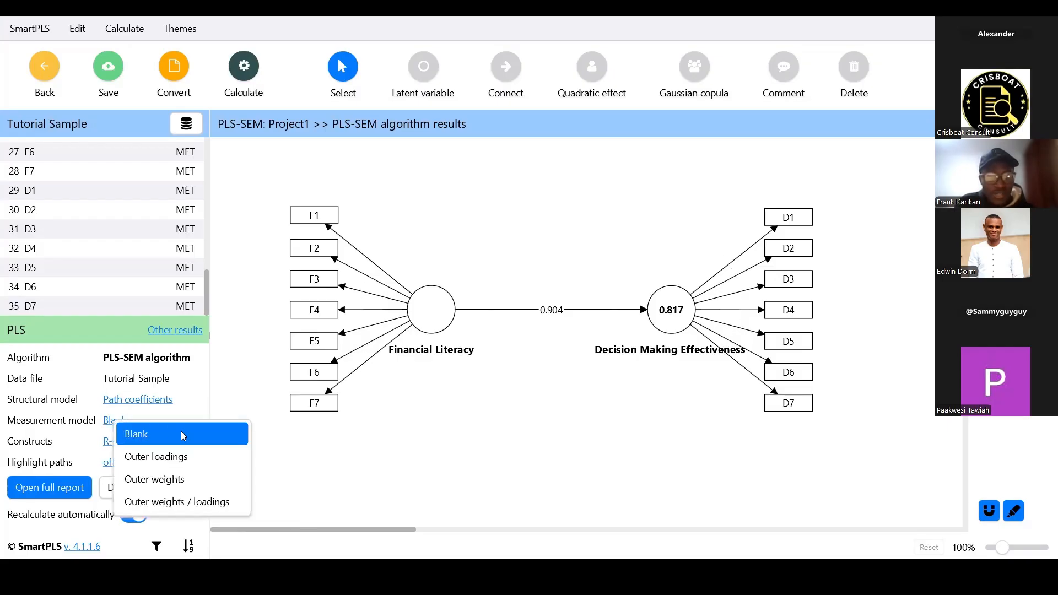
pyautogui.click(195, 474)
pyautogui.click(140, 423)
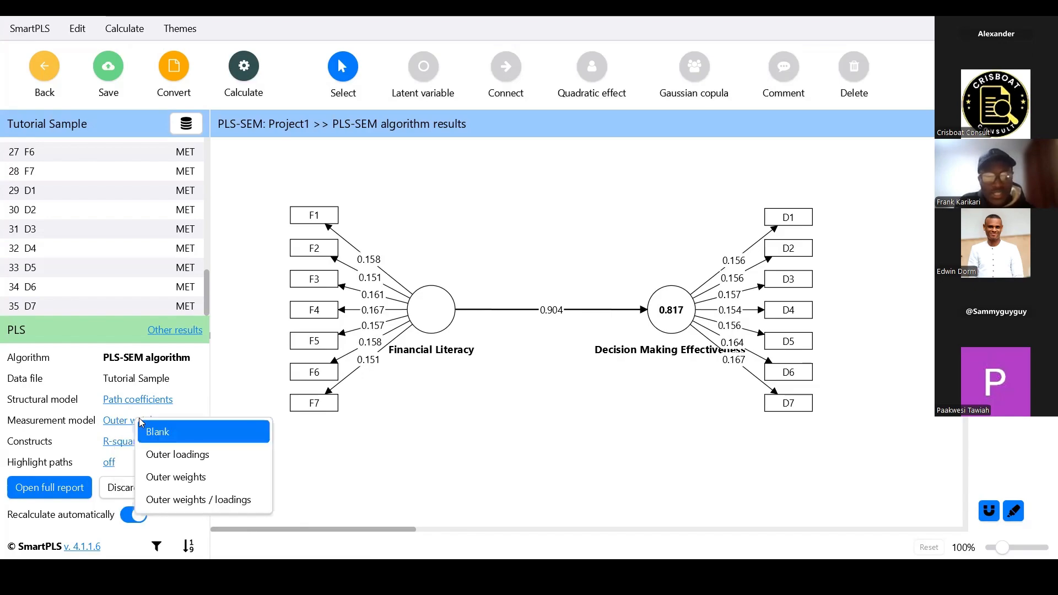
pyautogui.click(158, 451)
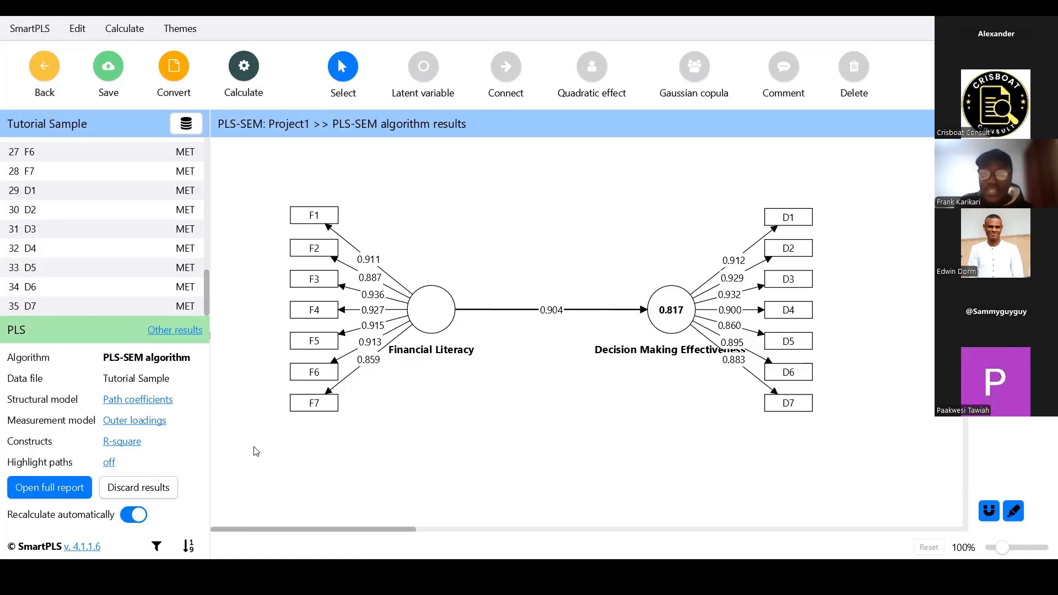
# Show the average variance extracted (AVE) in the constructs and inspect the results of Decision Making Effectiveness.
pyautogui.click(115, 444)
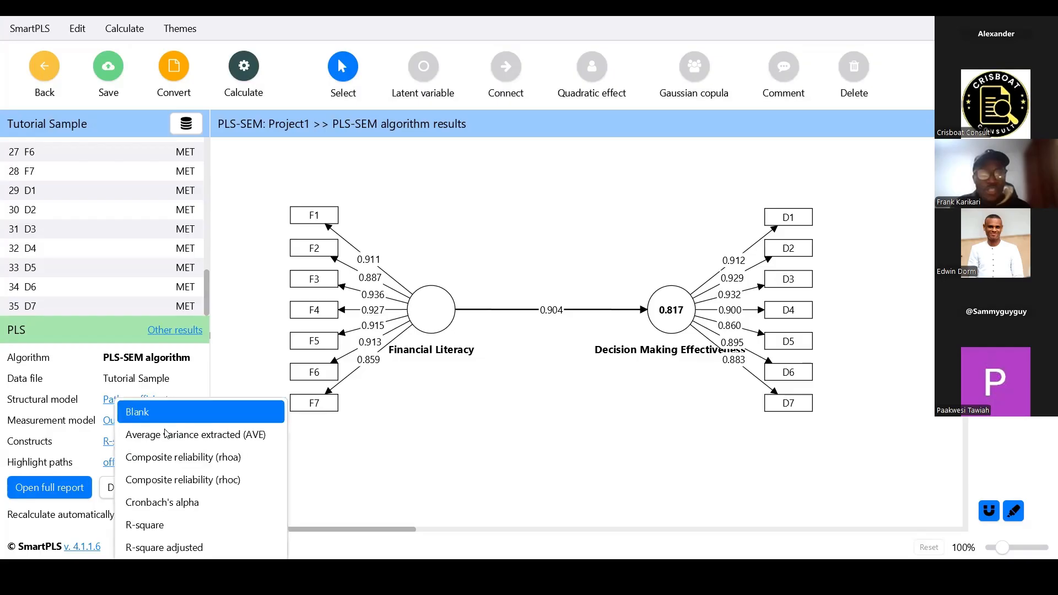
pyautogui.click(188, 436)
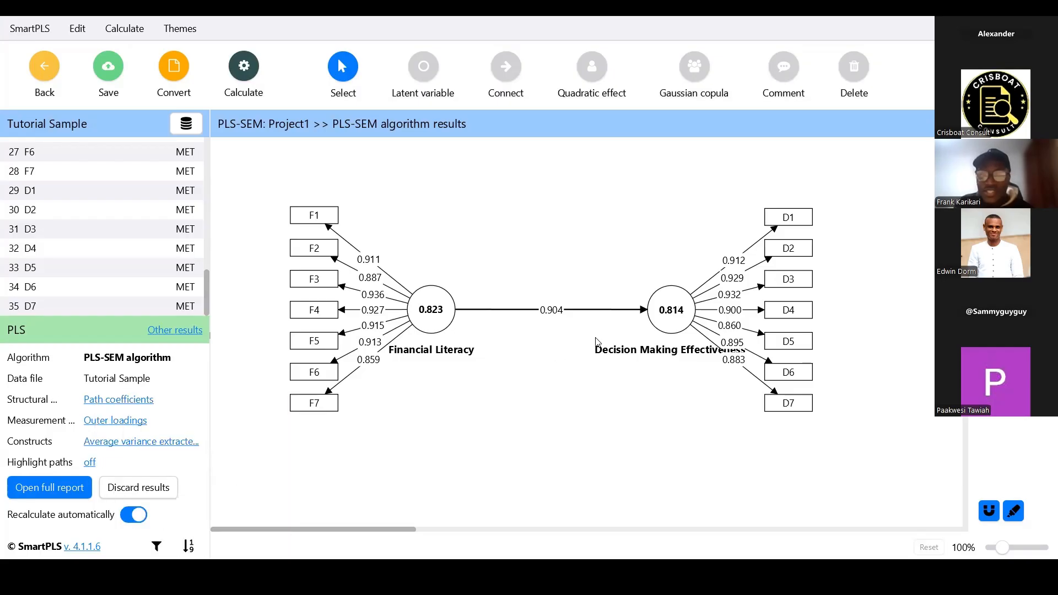
pyautogui.moveTo(679, 316)
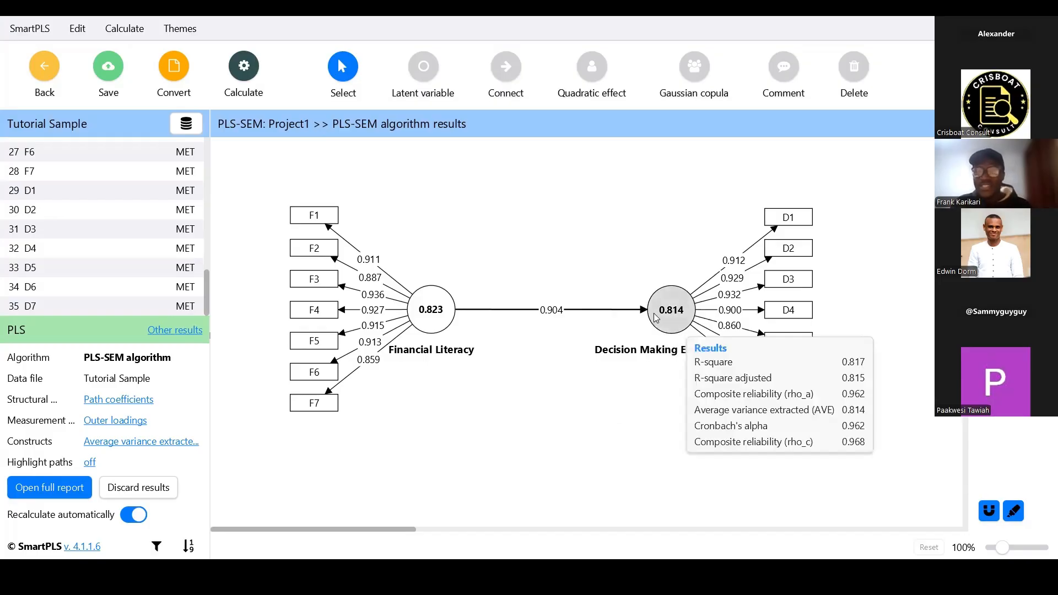
# Return the construct values to R-square and view the R-square results in the full PLS-SEM report.
pyautogui.click(122, 445)
pyautogui.click(167, 534)
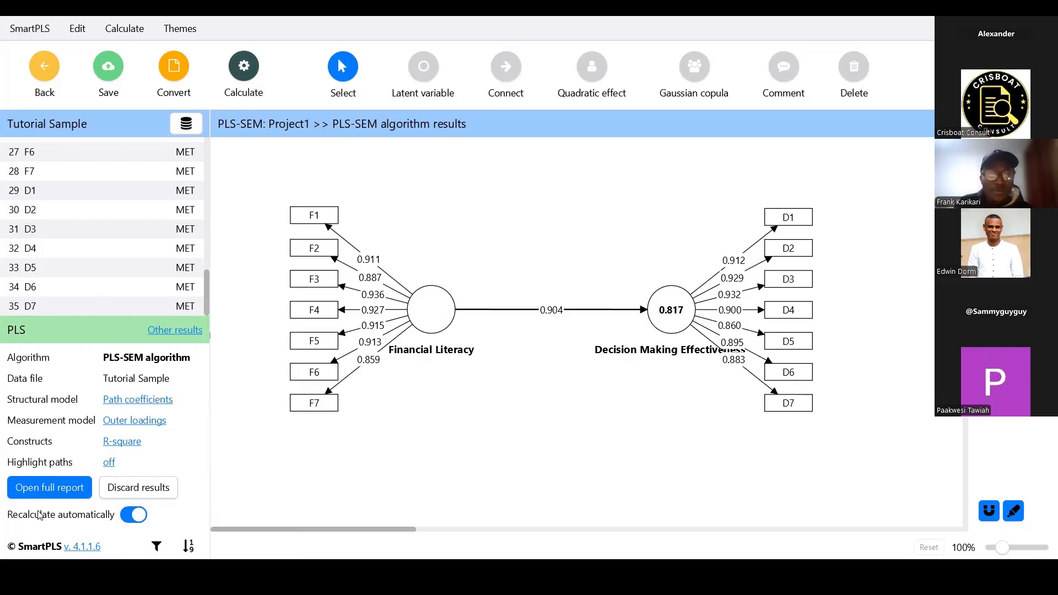
pyautogui.click(70, 486)
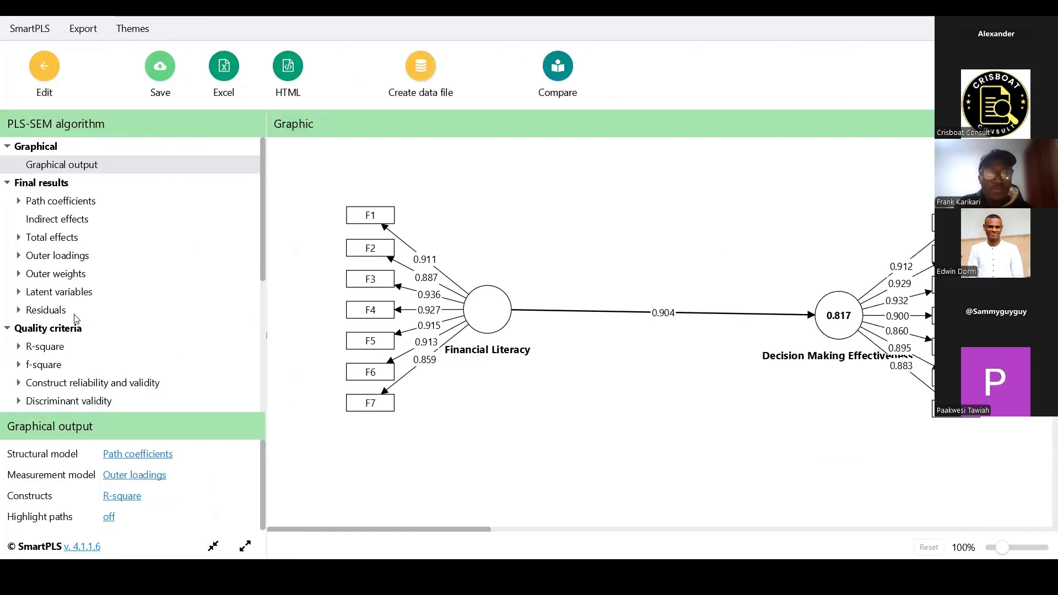
pyautogui.click(64, 348)
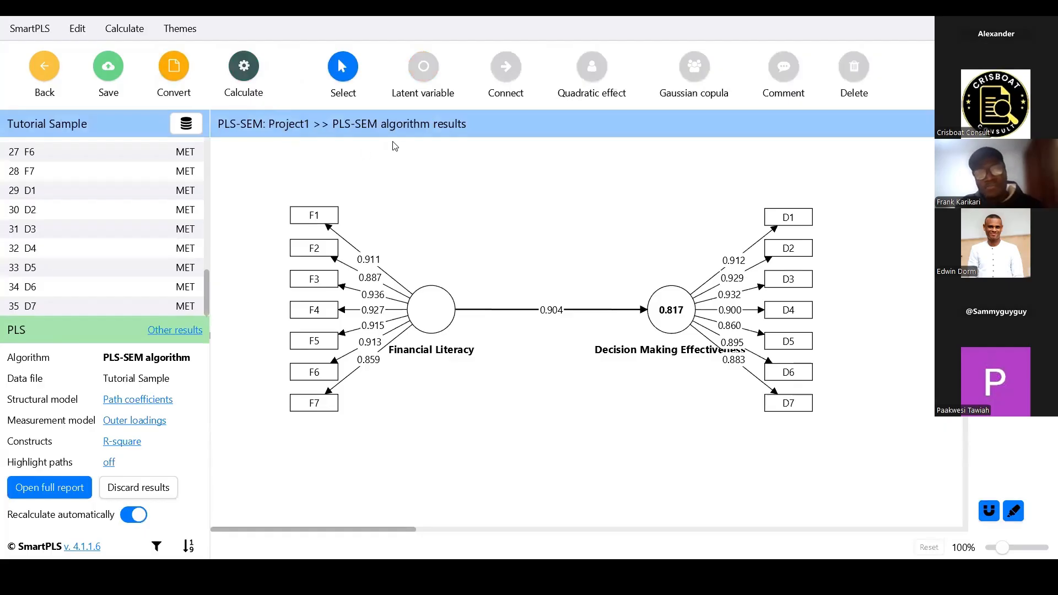
# Run bootstrapping with 10000 subsamples and the Complete (slower) amount of results.
pyautogui.click(246, 72)
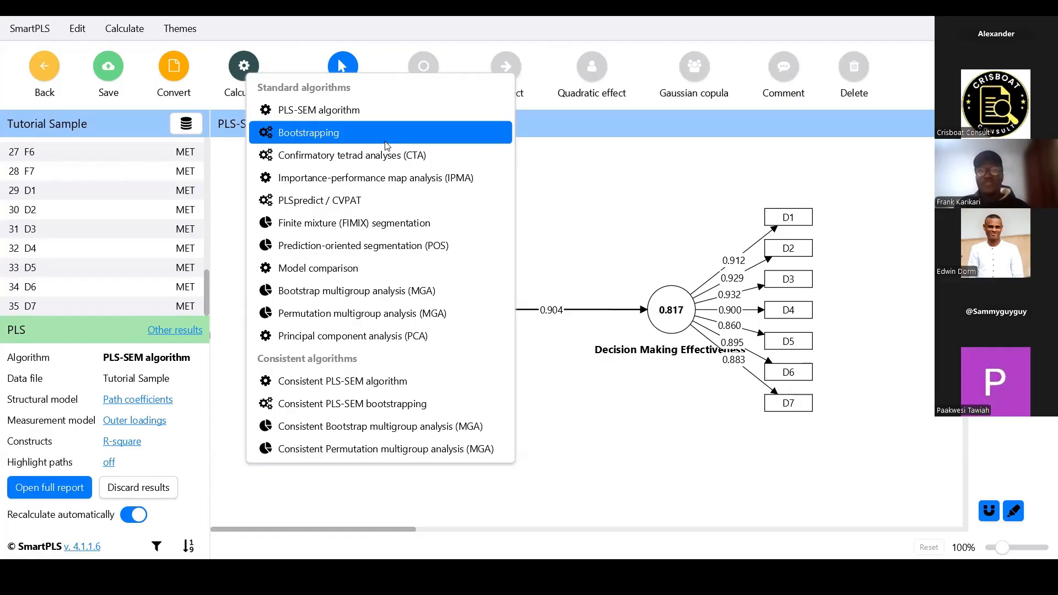
pyautogui.click(514, 202)
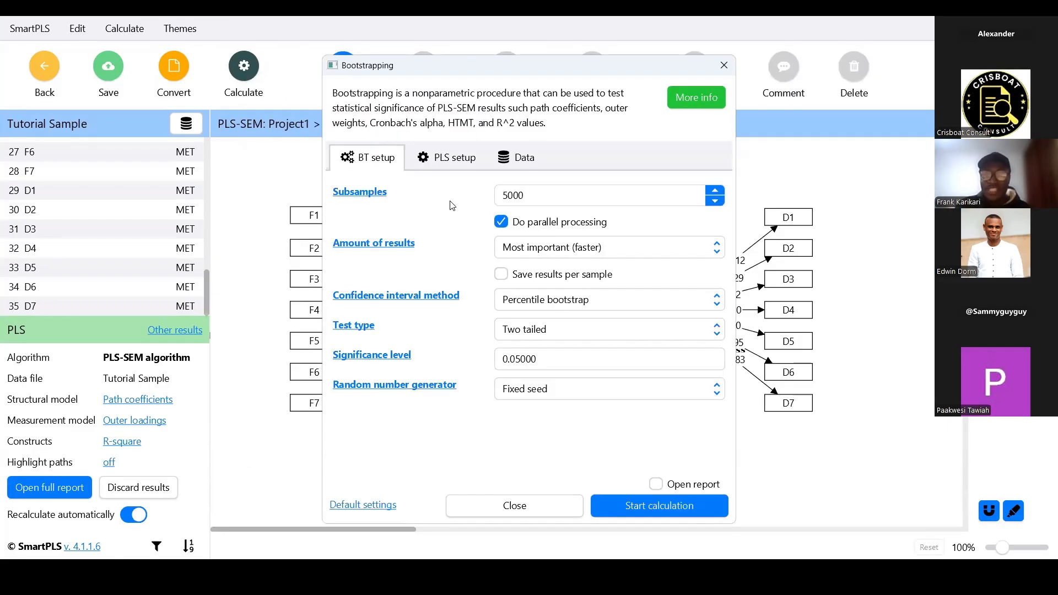
pyautogui.doubleClick(501, 205)
pyautogui.write('10000')
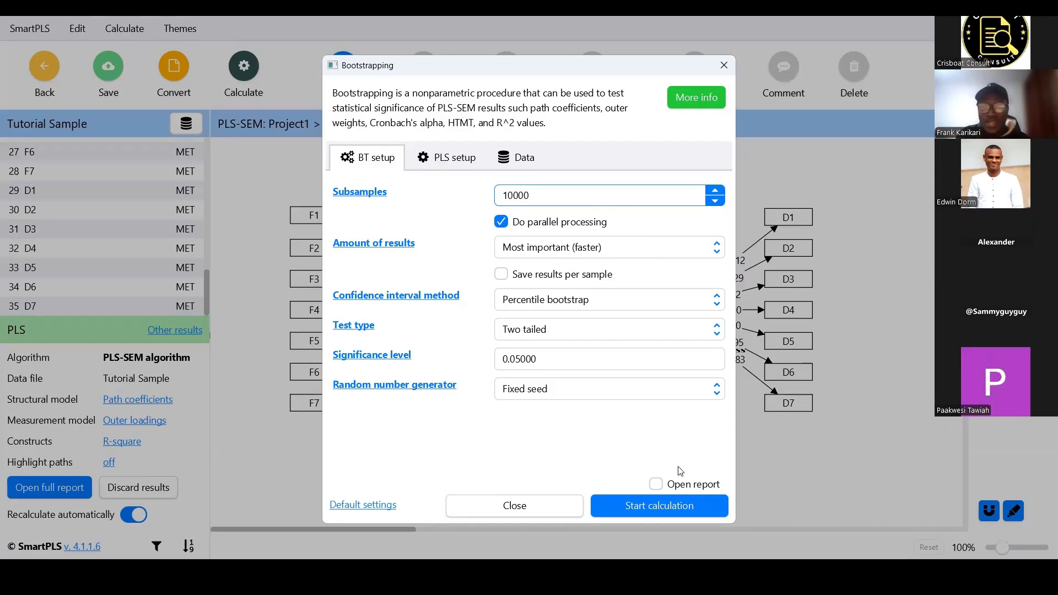
pyautogui.click(628, 248)
pyautogui.click(613, 298)
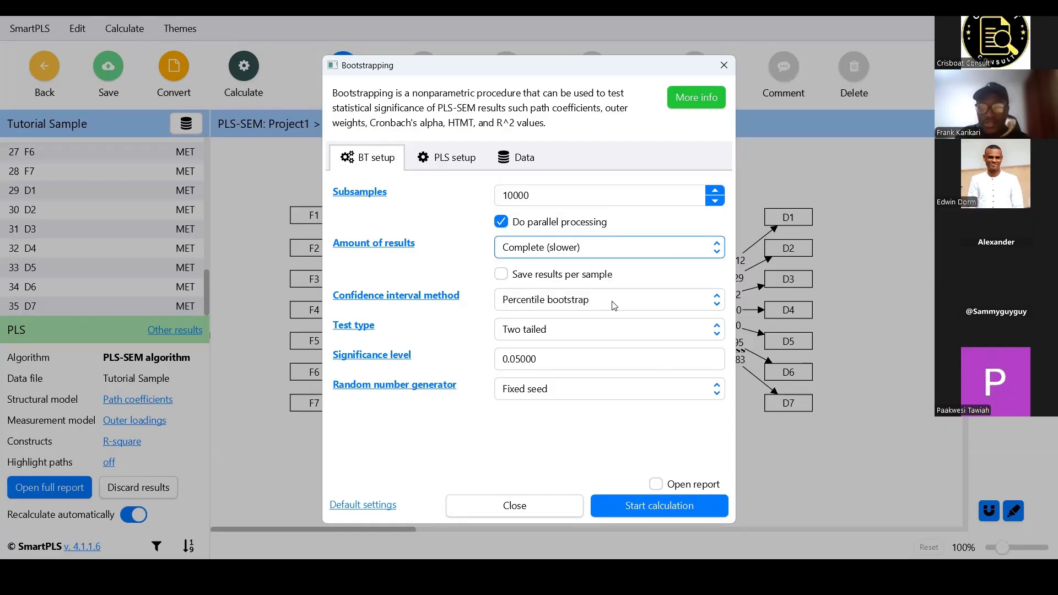
pyautogui.click(643, 505)
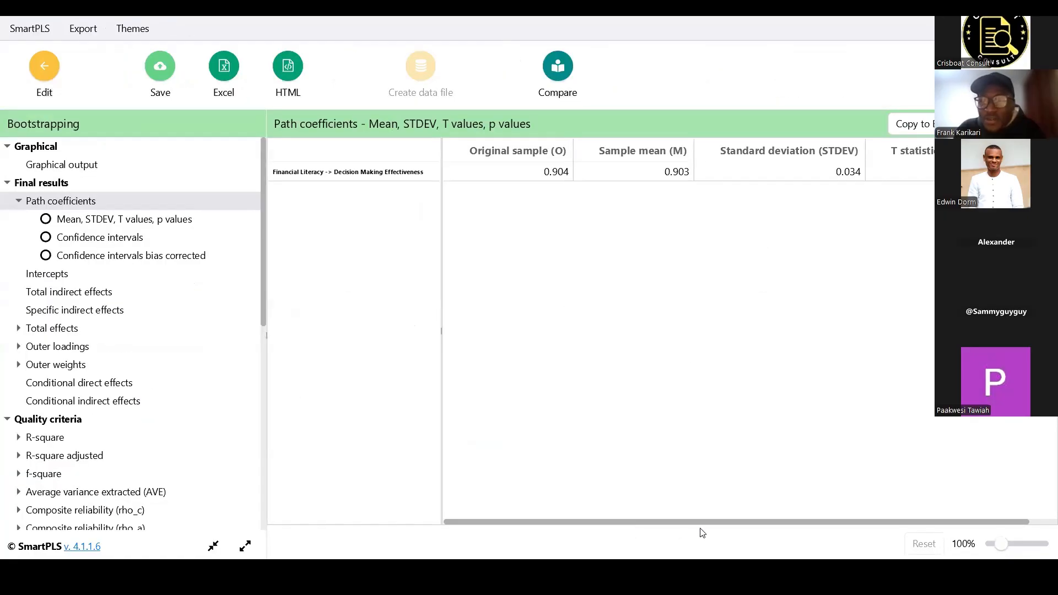
# Review the path coefficients, R-square, R-square adjusted and f-square tables in the bootstrapping report.
pyautogui.moveTo(852, 523); pyautogui.dragTo(881, 523)
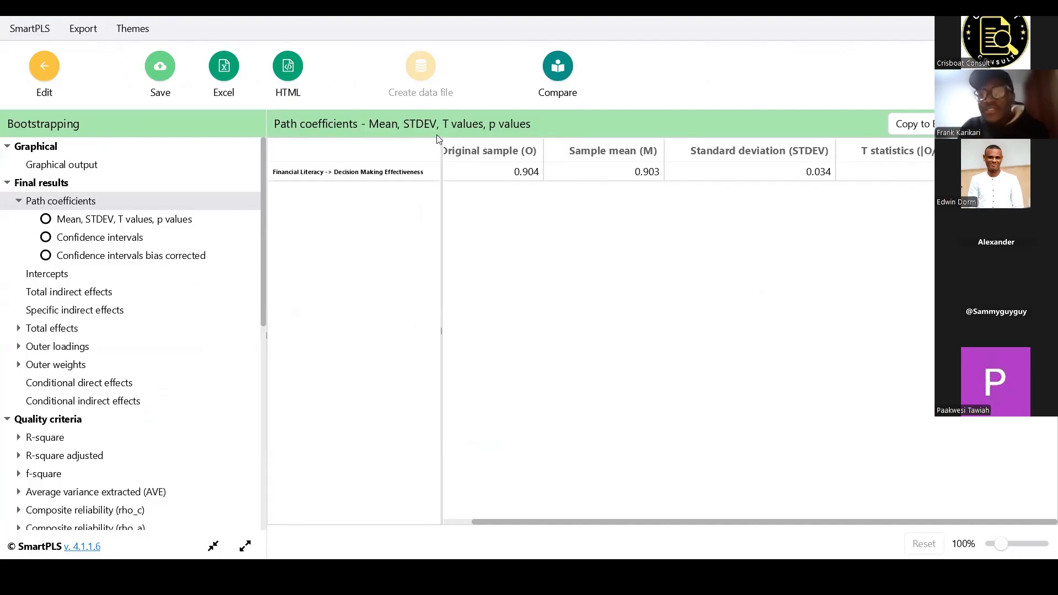
pyautogui.scroll(-3, 71, 381)
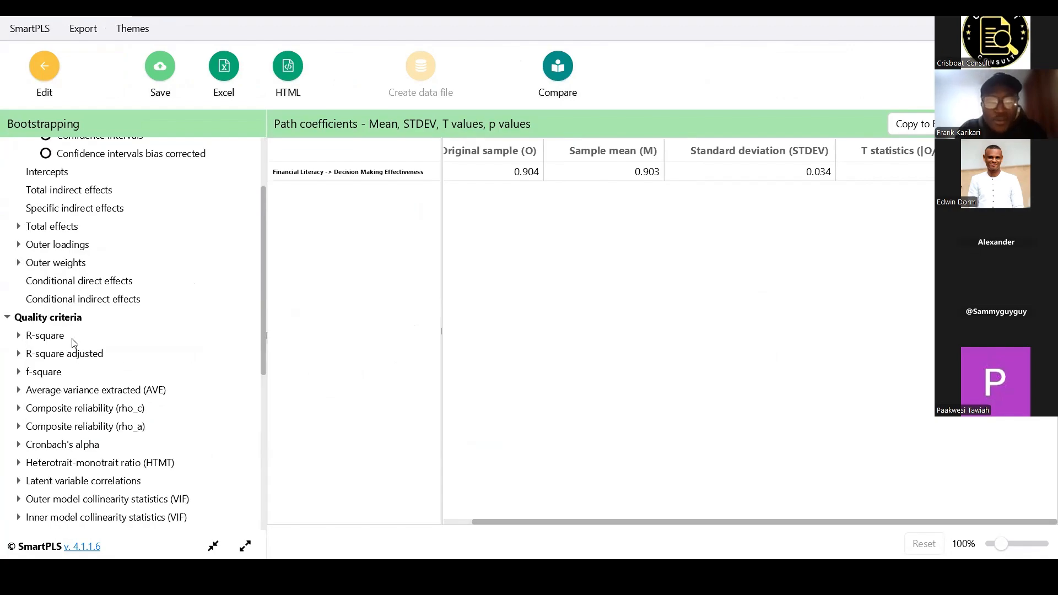
pyautogui.click(46, 335)
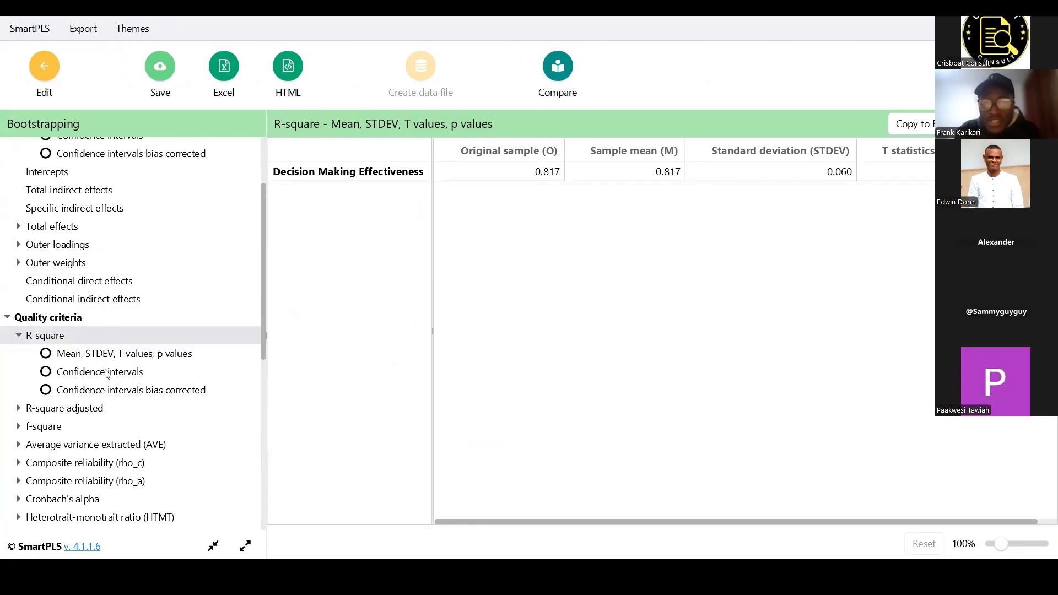
pyautogui.click(102, 409)
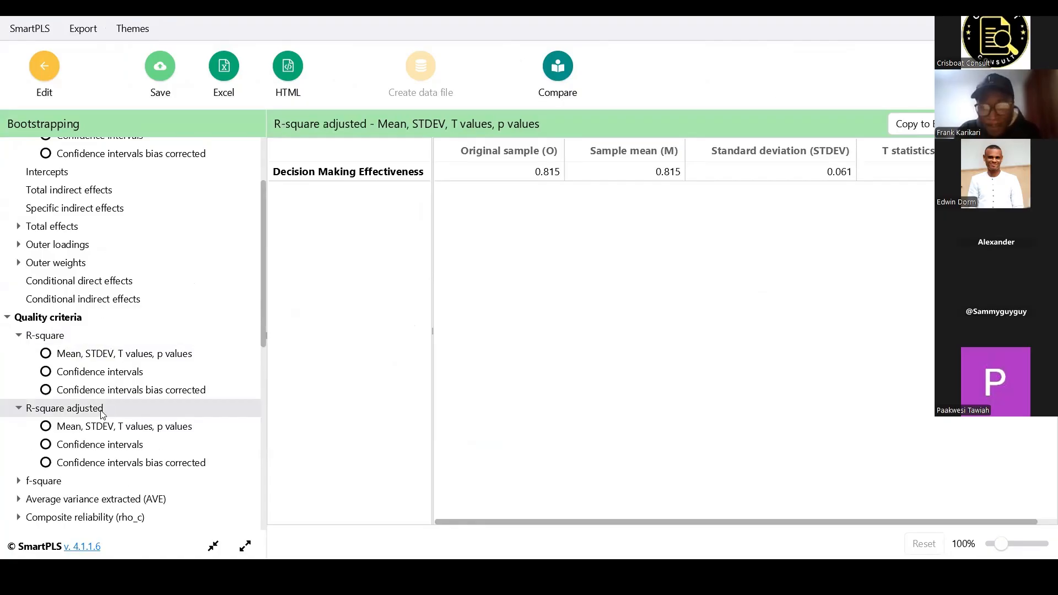
pyautogui.click(54, 480)
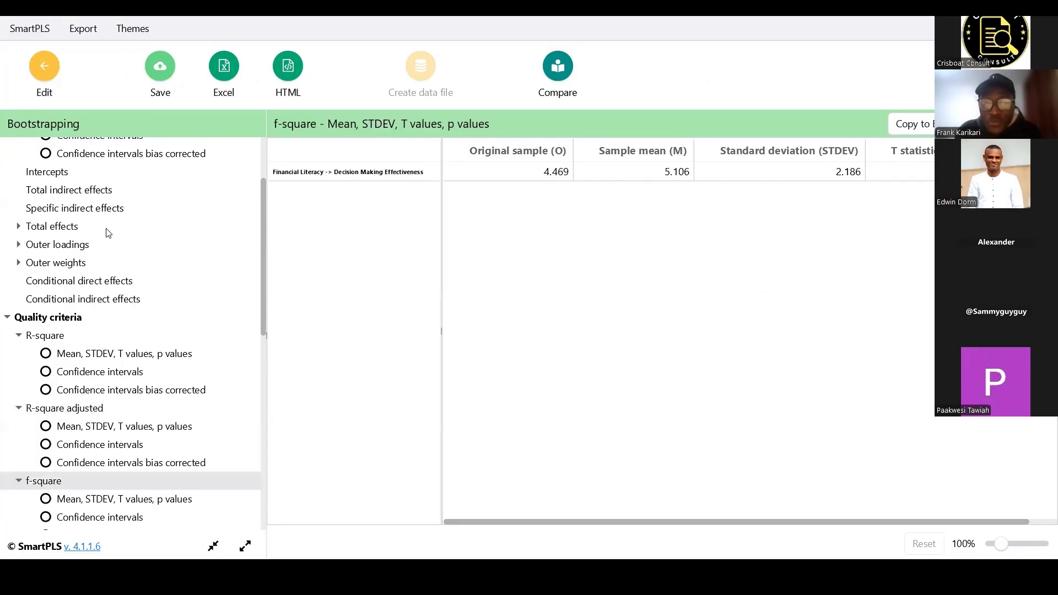
pyautogui.scroll(2, 108, 232)
pyautogui.scroll(-2, 108, 232)
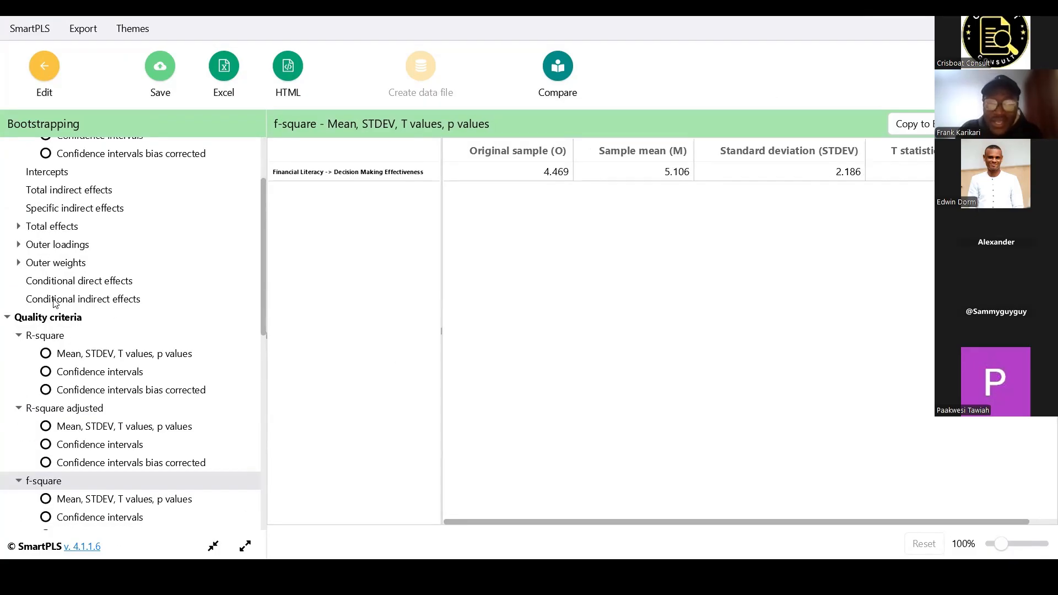
pyautogui.scroll(-2, 53, 300)
pyautogui.click(40, 235)
pyautogui.scroll(3, 80, 274)
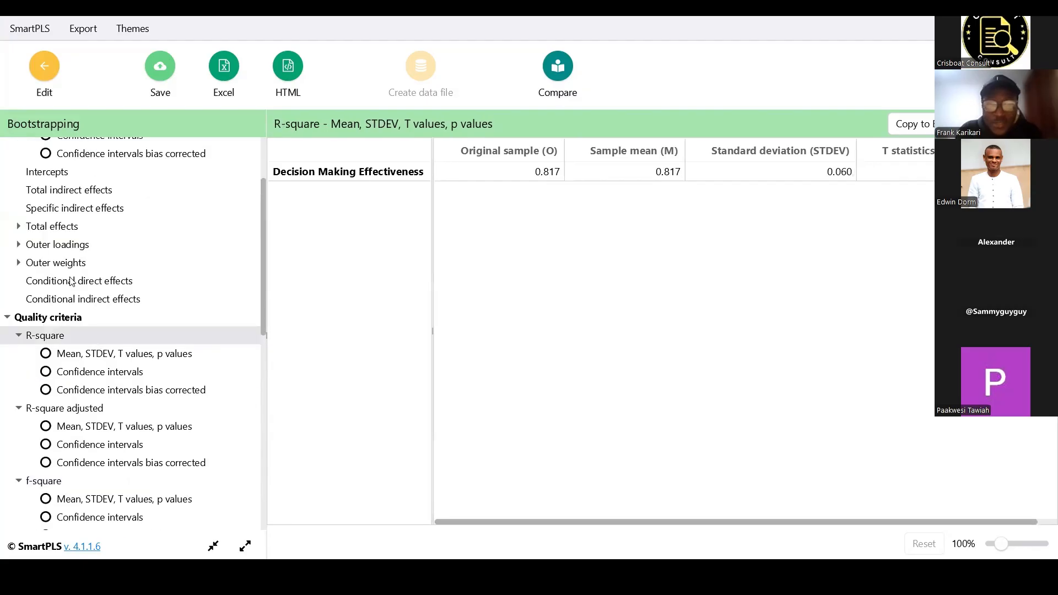
# Go through the bootstrapped total effects, specific and total indirect effects, outer loadings, outer weights and conditional direct effects.
pyautogui.click(52, 231)
pyautogui.click(69, 208)
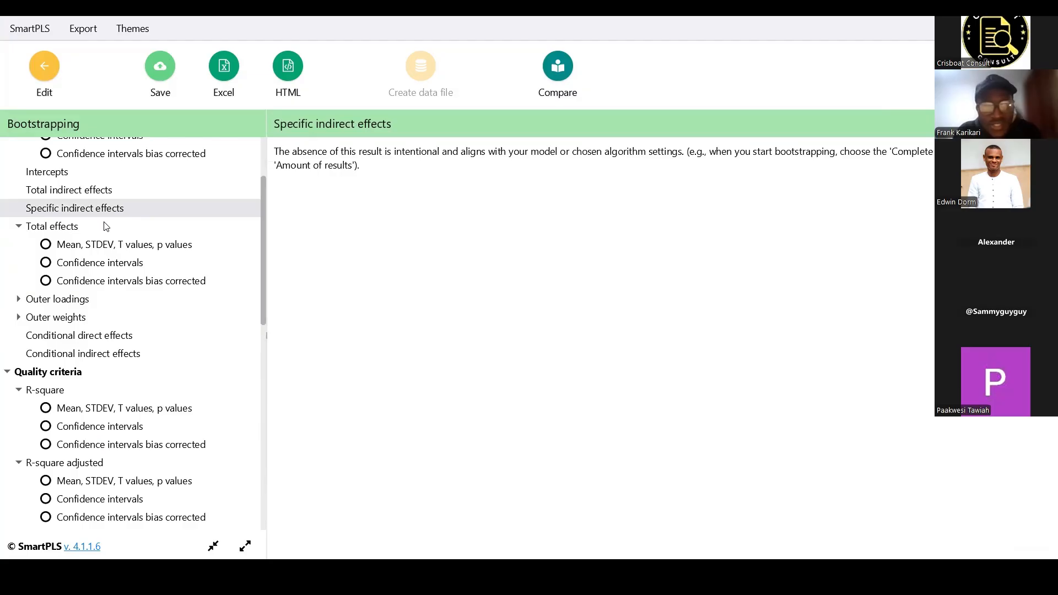
pyautogui.click(126, 193)
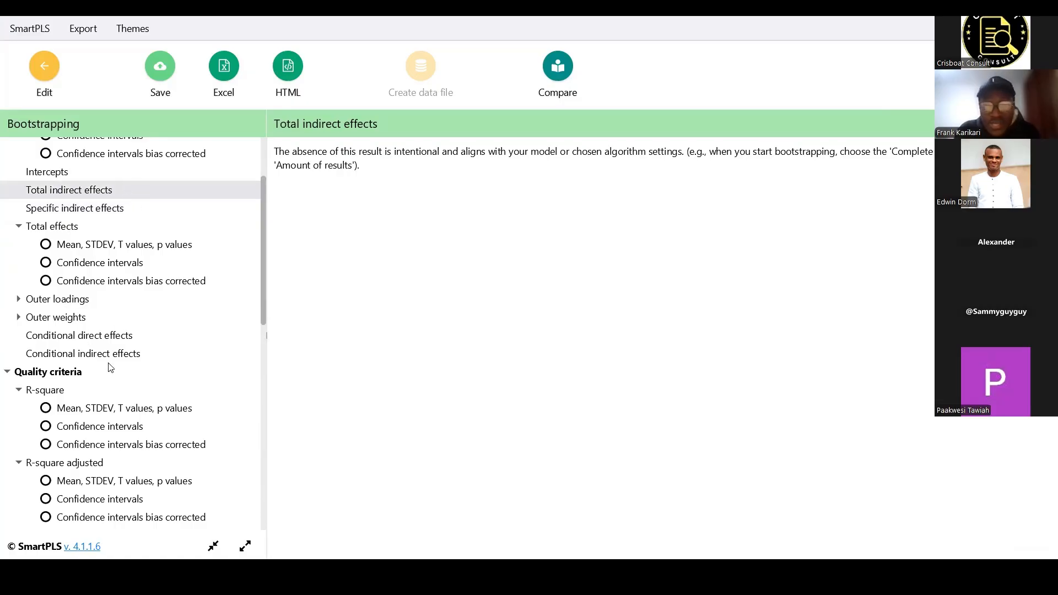
pyautogui.click(83, 299)
pyautogui.click(81, 373)
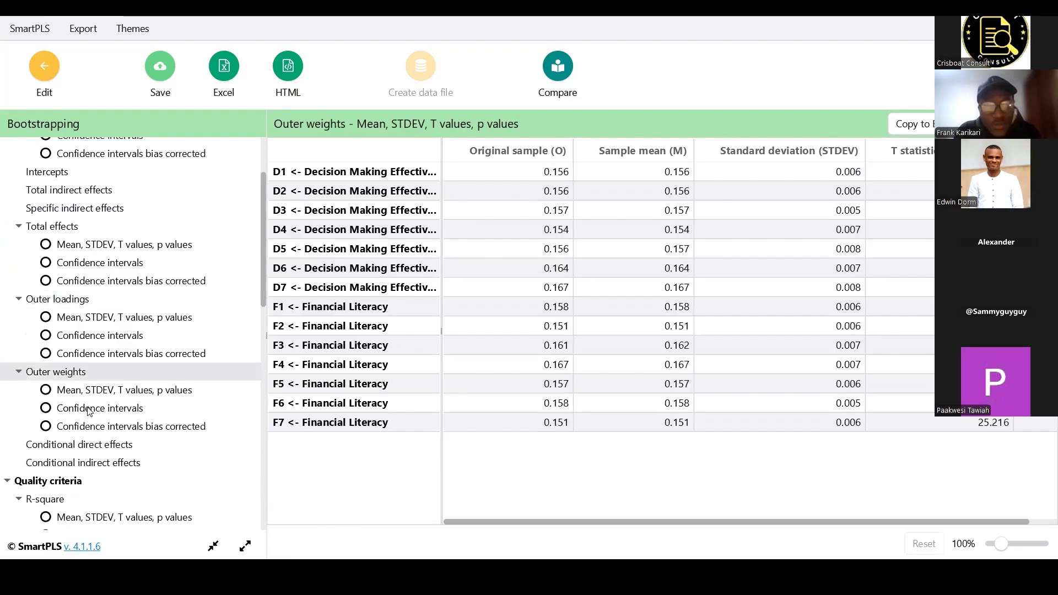
pyautogui.click(87, 452)
# View the bootstrapped average variance extracted (AVE) for both constructs and leave the report.
pyautogui.scroll(-3, 87, 446)
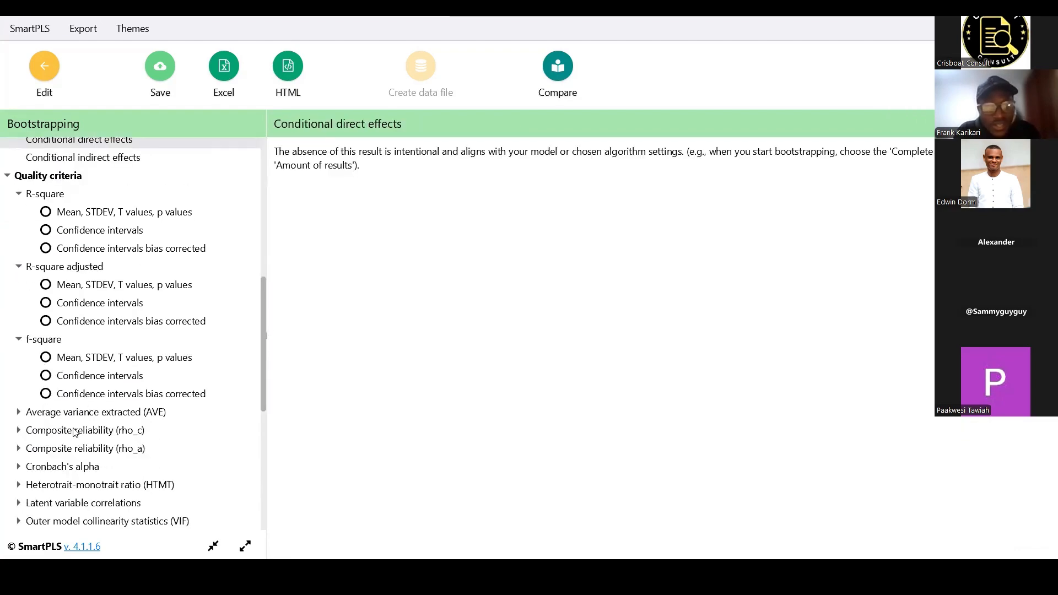
pyautogui.click(108, 414)
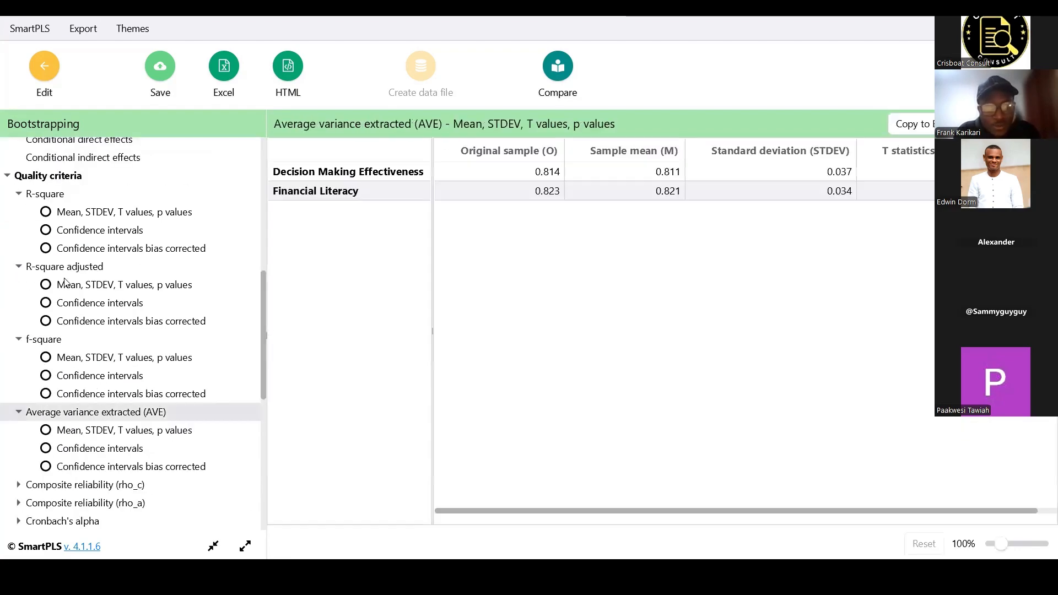
pyautogui.scroll(-4, 182, 221)
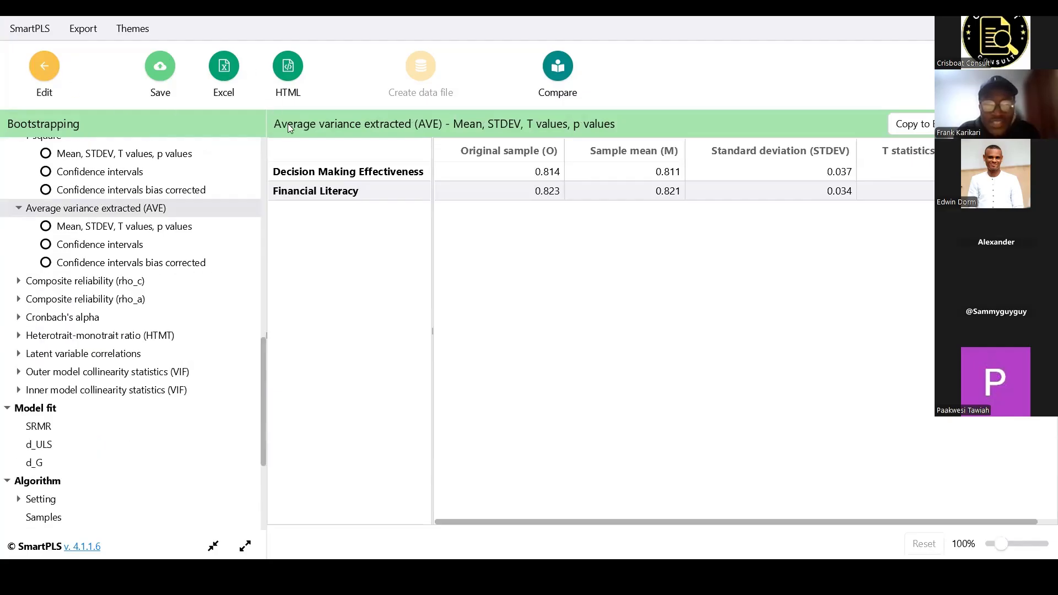
pyautogui.click(44, 67)
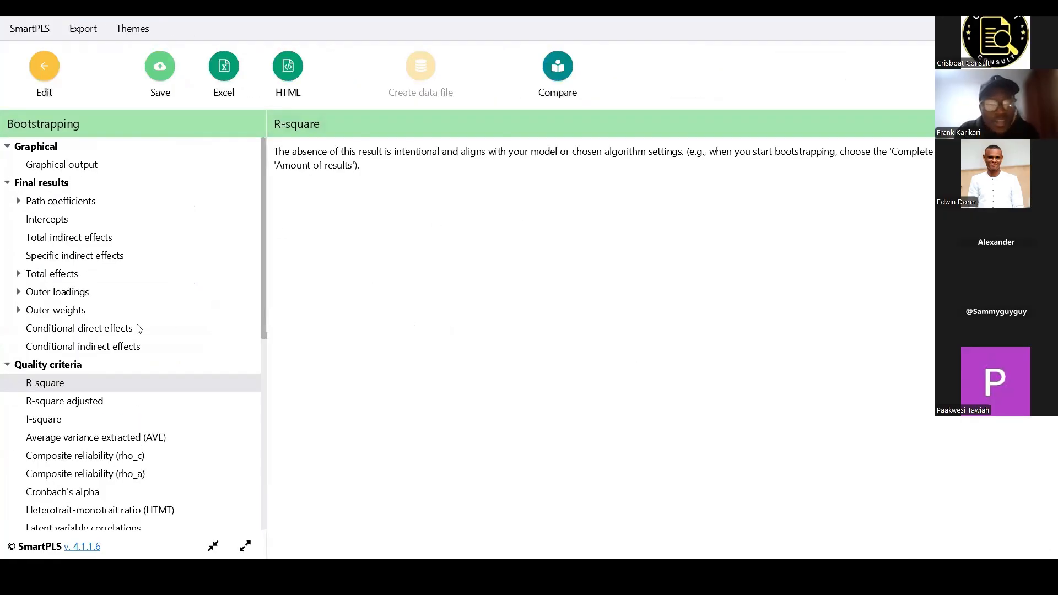
# Look through the quality criteria and model fit entries of the bootstrapping report, and return to the model diagram.
pyautogui.scroll(-3, 105, 264)
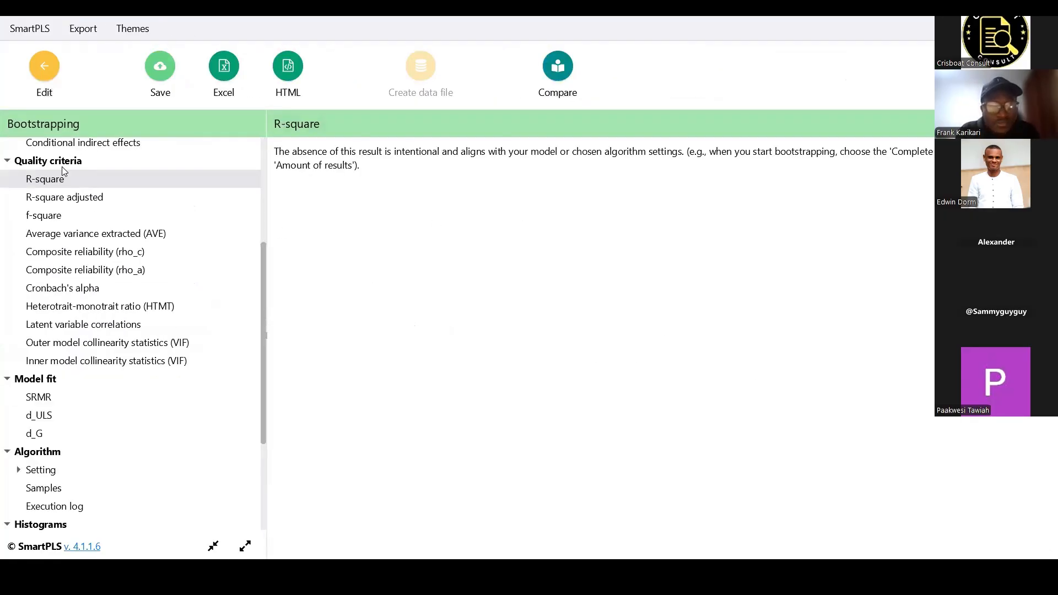
pyautogui.scroll(3, 62, 172)
pyautogui.click(44, 66)
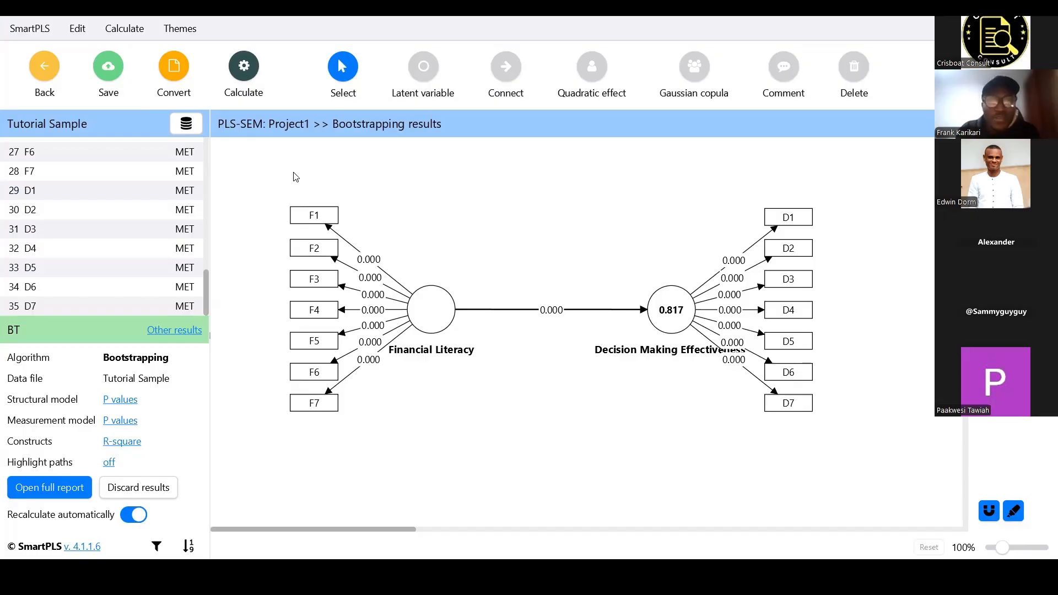
pyautogui.moveTo(274, 165); pyautogui.dragTo(579, 446)
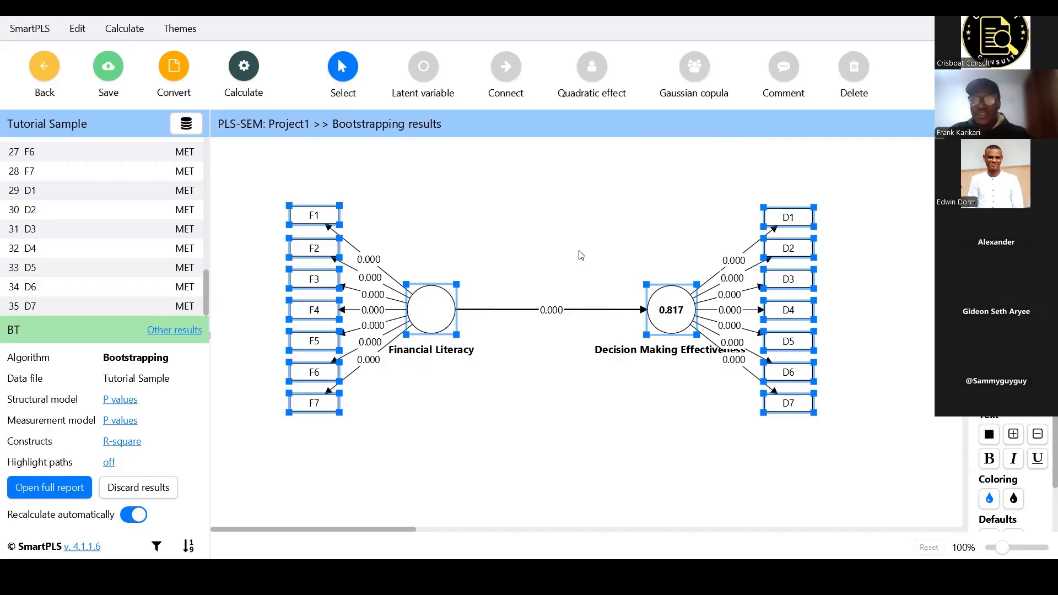
pyautogui.click(289, 168)
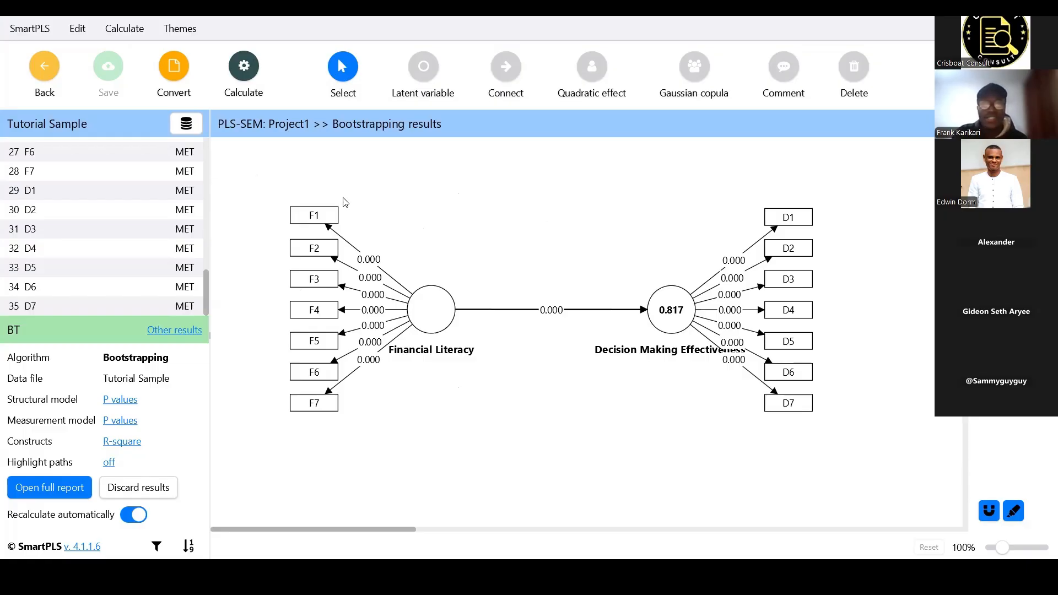
pyautogui.click(263, 98)
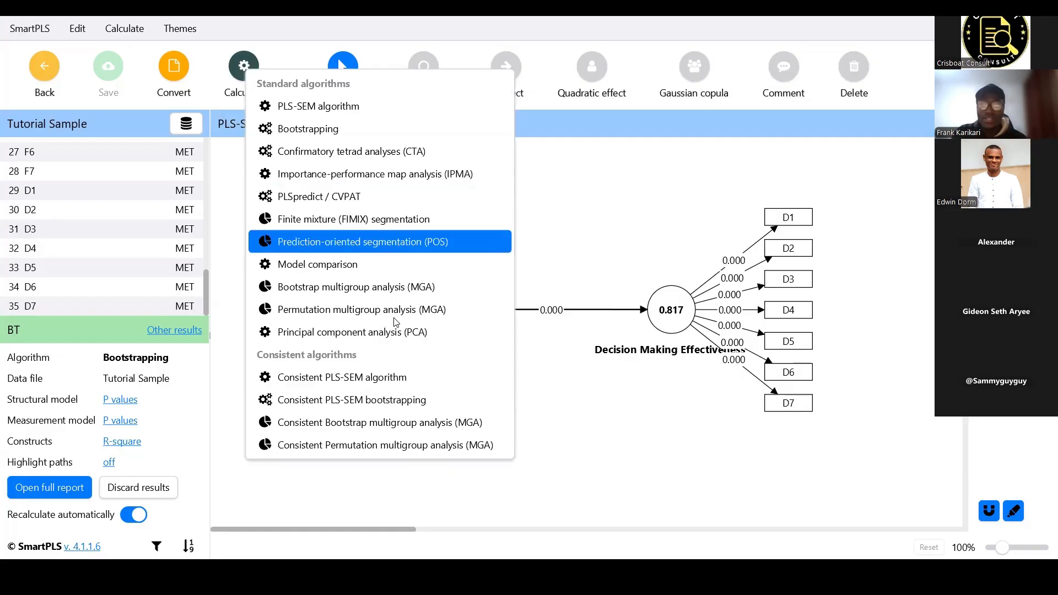
pyautogui.click(635, 225)
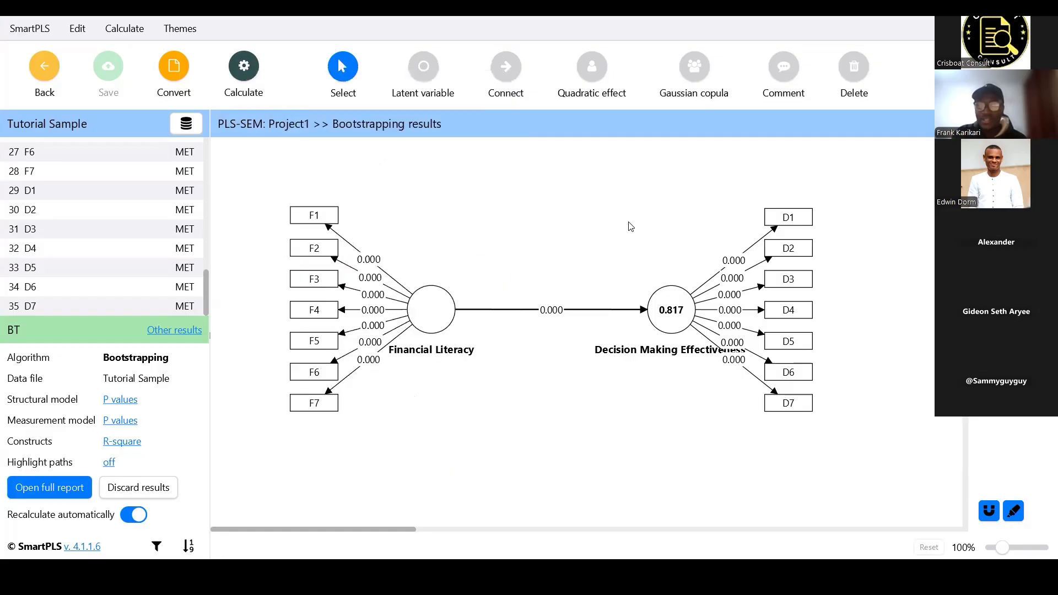